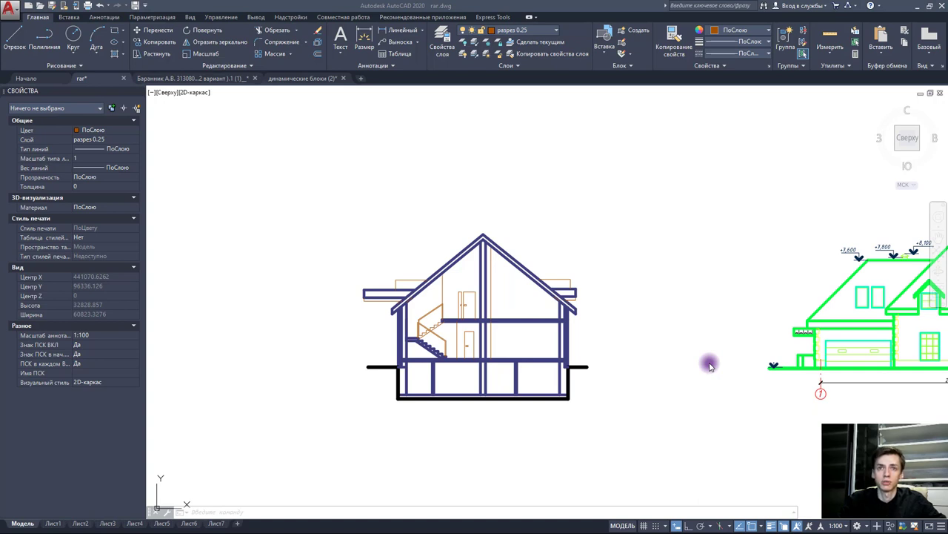
- Check the short line at the foundation corner, then cancel the selection
{"action": "scroll", "coordinate": [417, 364], "scroll_direction": "up", "scroll_amount": 3}
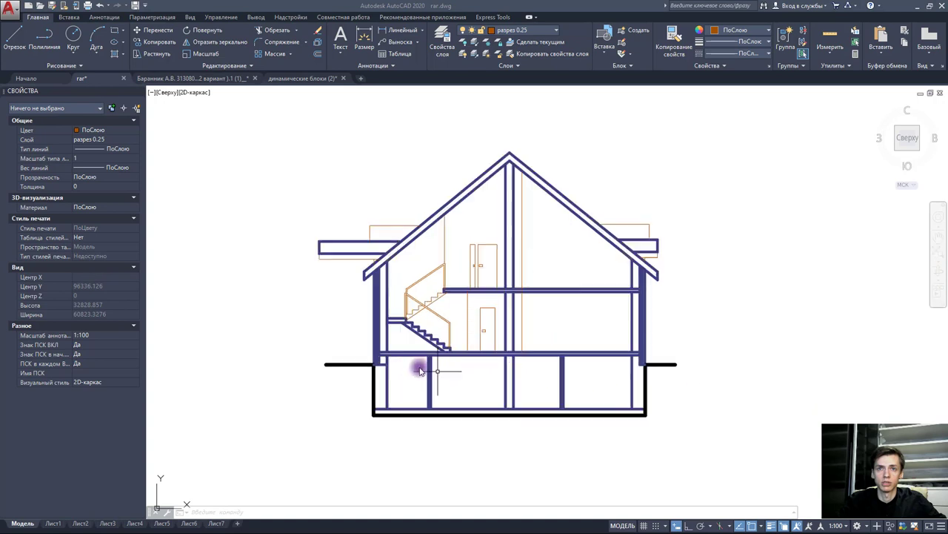
{"action": "scroll", "coordinate": [339, 357], "scroll_direction": "up", "scroll_amount": 4}
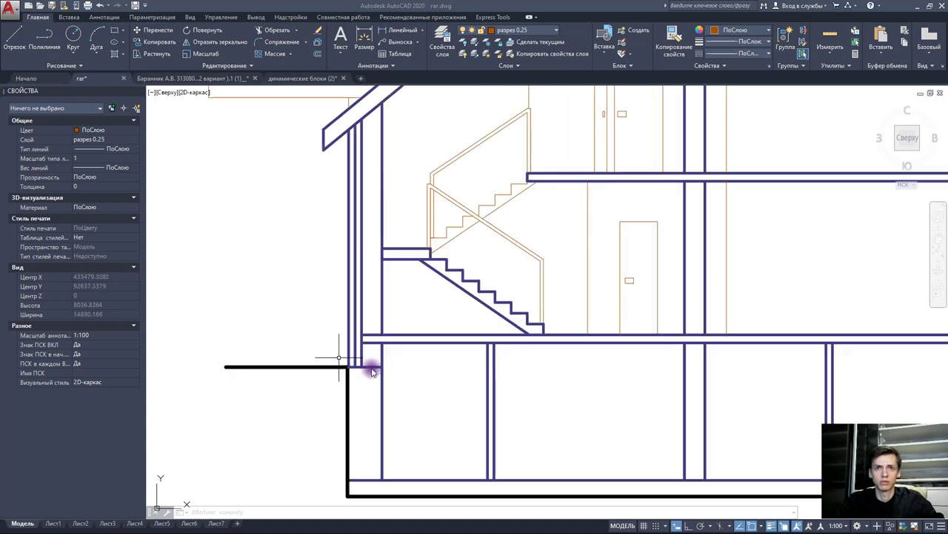
{"action": "left_click", "coordinate": [372, 368]}
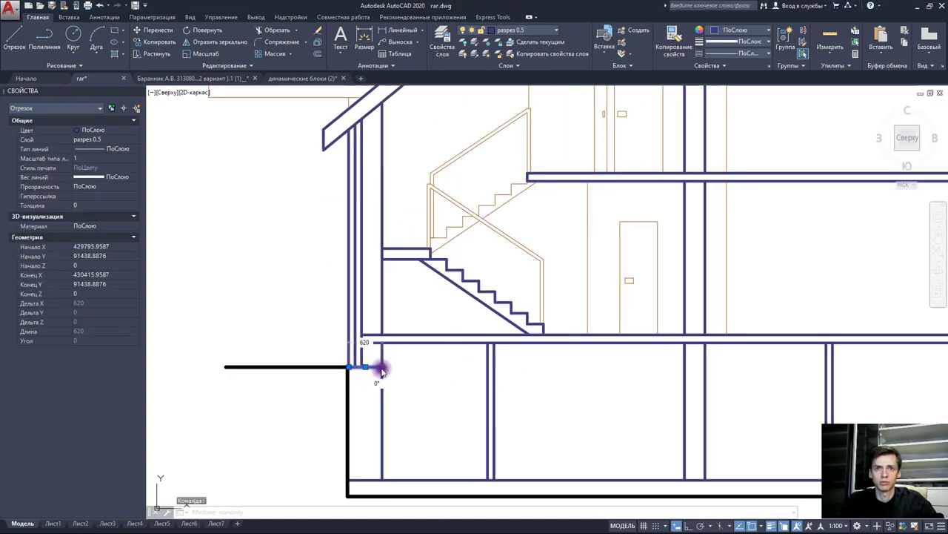
{"action": "left_click", "coordinate": [366, 367]}
{"action": "key", "text": "Escape"}
{"action": "scroll", "coordinate": [479, 355], "scroll_direction": "down", "scroll_amount": 5}
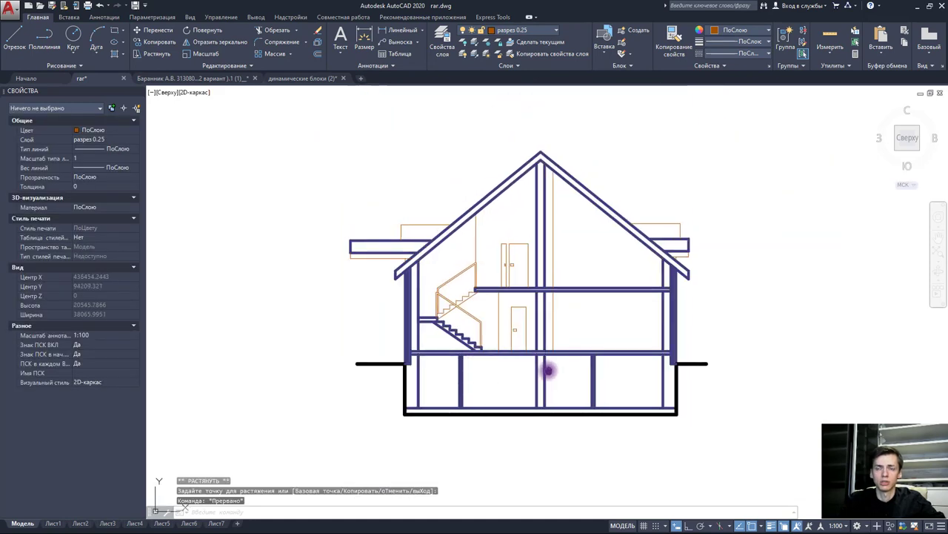
{"action": "middle_click_drag", "start_coordinate": [549, 369], "coordinate": [548, 371]}
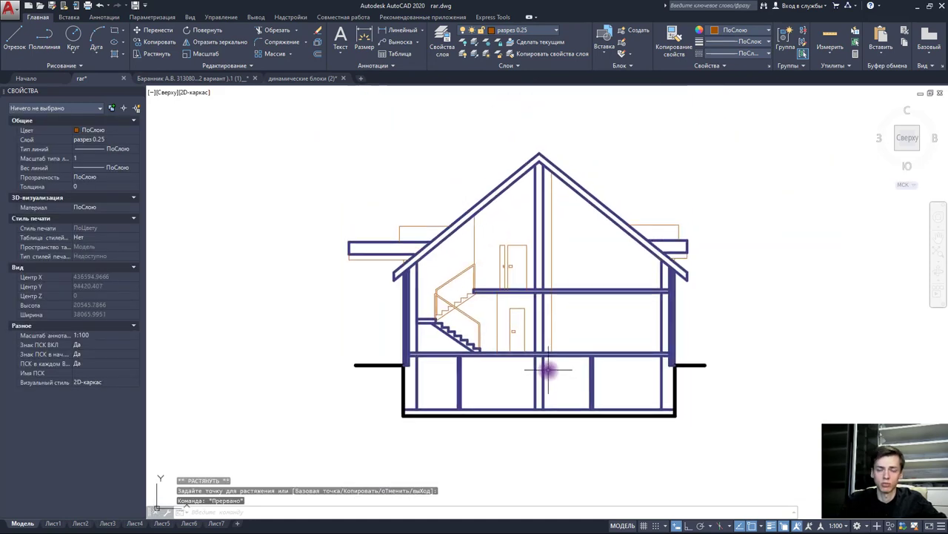
- Make Штриховка the current layer and confirm it in Layer Properties Manager
{"action": "left_click", "coordinate": [548, 30]}
{"action": "left_click", "coordinate": [519, 387]}
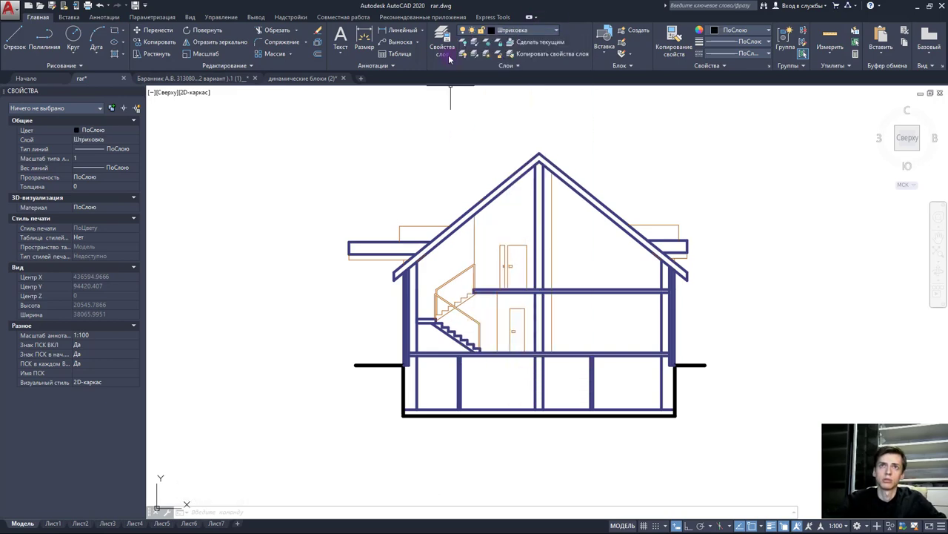
{"action": "left_click", "coordinate": [447, 53]}
{"action": "scroll", "coordinate": [539, 353], "scroll_direction": "down", "scroll_amount": 3}
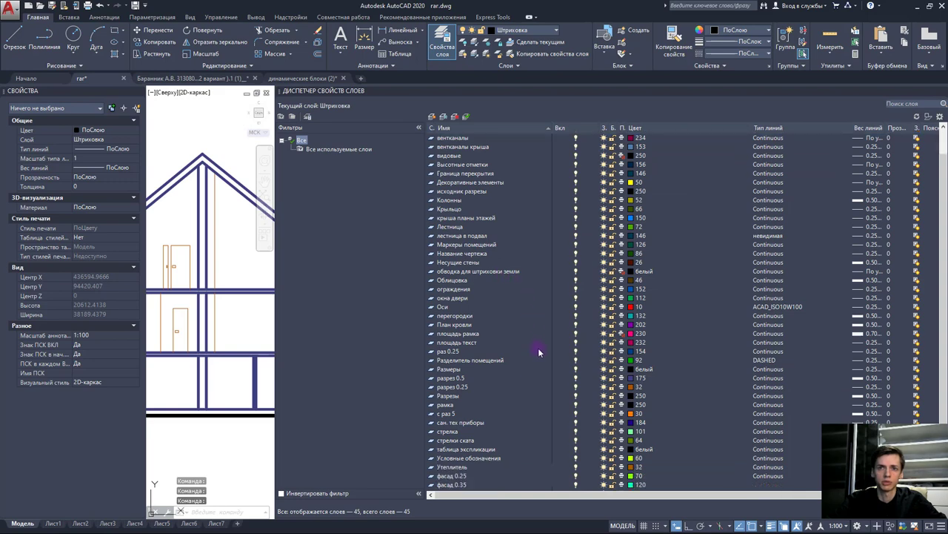
{"action": "scroll", "coordinate": [538, 353], "scroll_direction": "down", "scroll_amount": 1}
{"action": "left_click", "coordinate": [481, 485]}
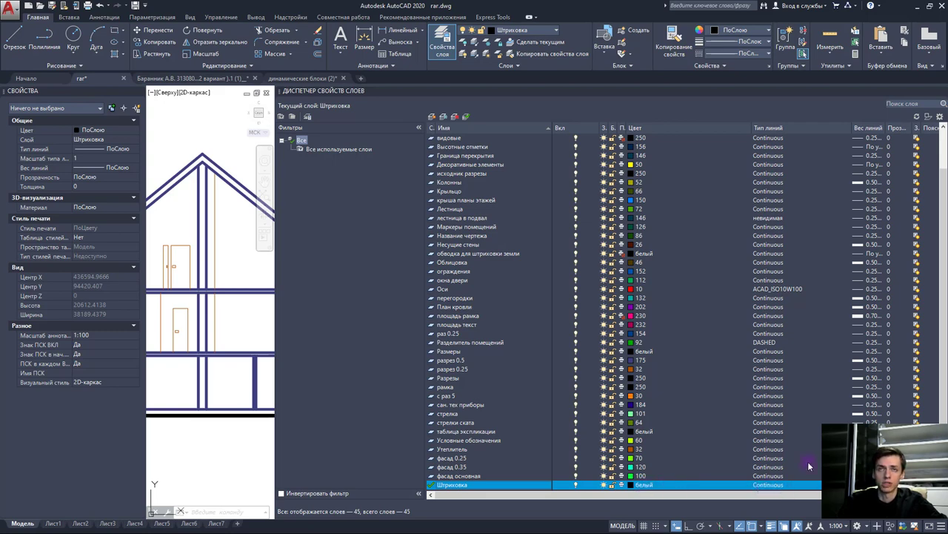
{"action": "left_click", "coordinate": [442, 43]}
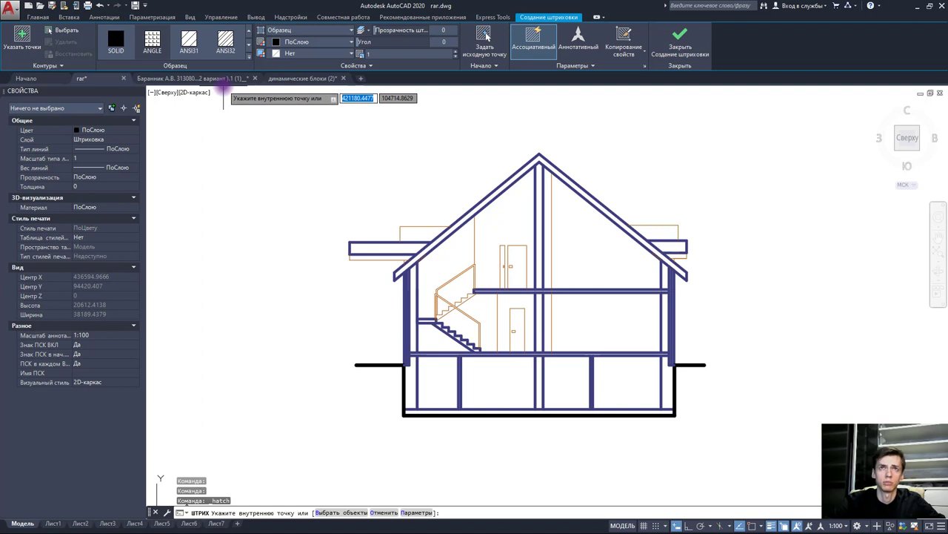
- Set the new hatch to annotative ANSI32 with a pattern scale of 0.35
{"action": "left_click", "coordinate": [586, 53]}
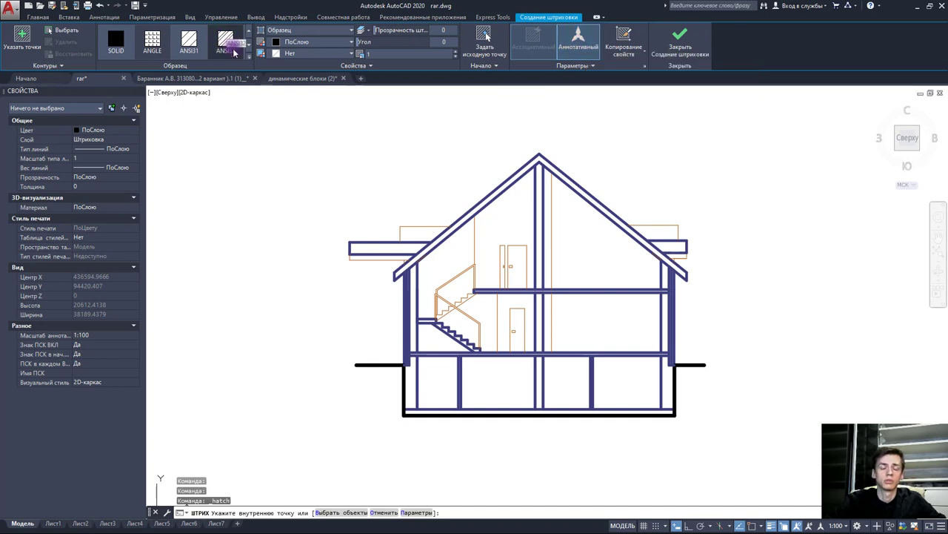
{"action": "scroll", "coordinate": [434, 297], "scroll_direction": "up", "scroll_amount": 1}
{"action": "scroll", "coordinate": [430, 293], "scroll_direction": "up", "scroll_amount": 1}
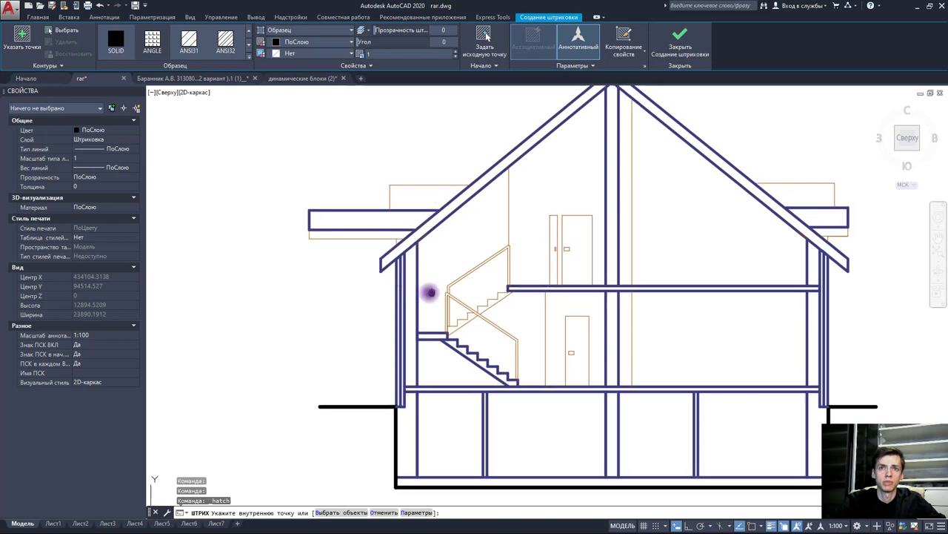
{"action": "scroll", "coordinate": [430, 292], "scroll_direction": "up", "scroll_amount": 1}
{"action": "scroll", "coordinate": [371, 277], "scroll_direction": "up", "scroll_amount": 1}
{"action": "scroll", "coordinate": [397, 302], "scroll_direction": "up", "scroll_amount": 1}
{"action": "scroll", "coordinate": [377, 240], "scroll_direction": "up", "scroll_amount": 1}
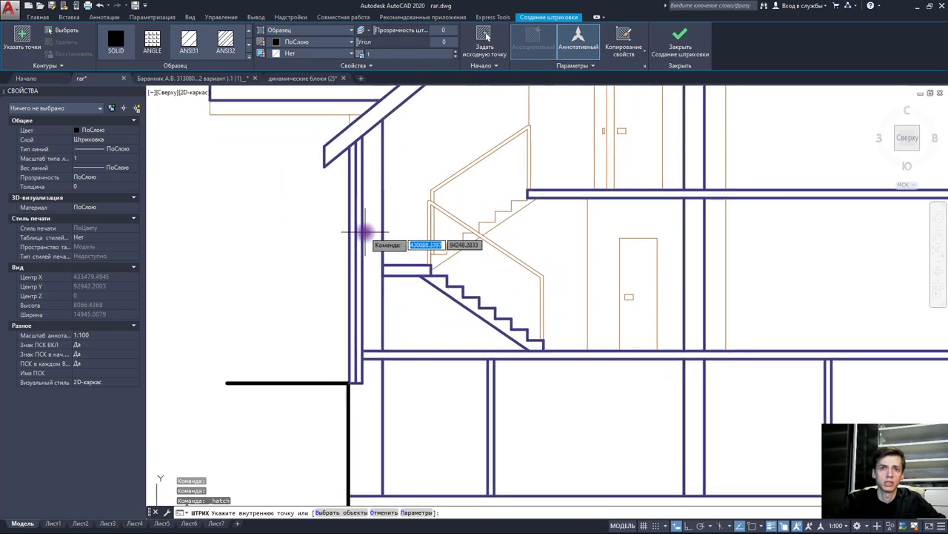
{"action": "scroll", "coordinate": [363, 233], "scroll_direction": "down", "scroll_amount": 2}
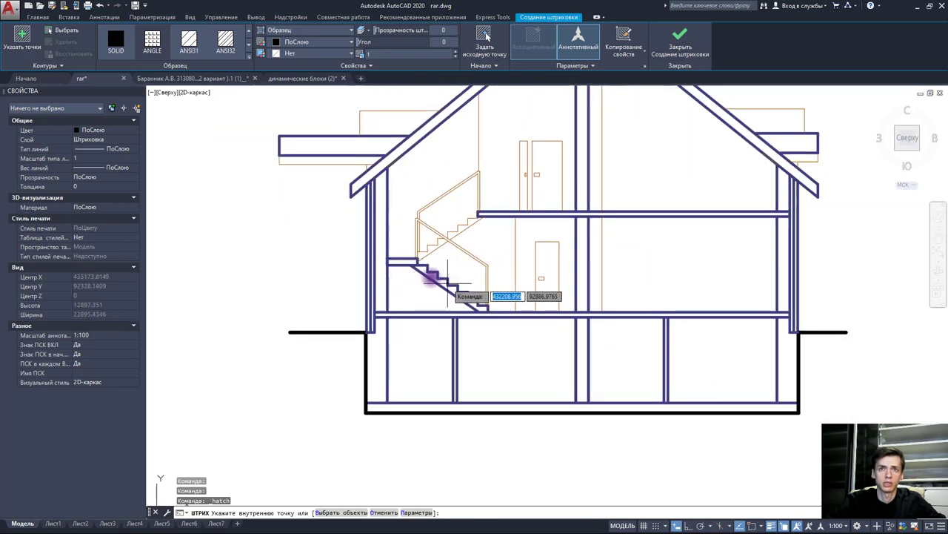
{"action": "scroll", "coordinate": [374, 263], "scroll_direction": "up", "scroll_amount": 2}
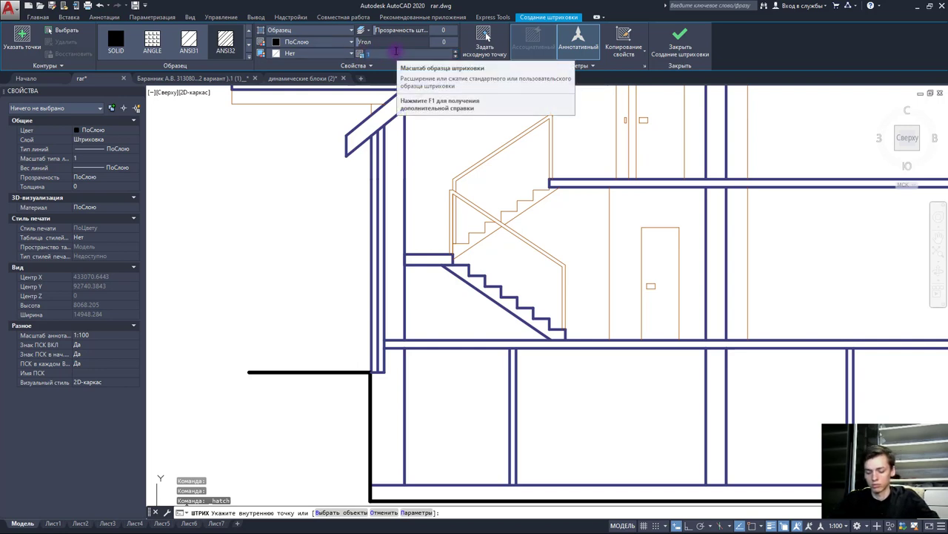
{"action": "type", "text": "0."}
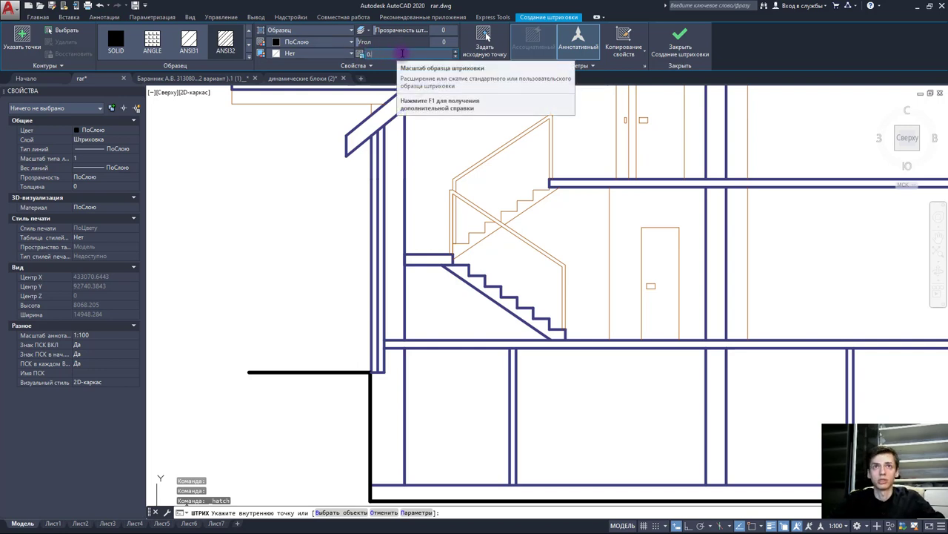
{"action": "type", "text": "35"}
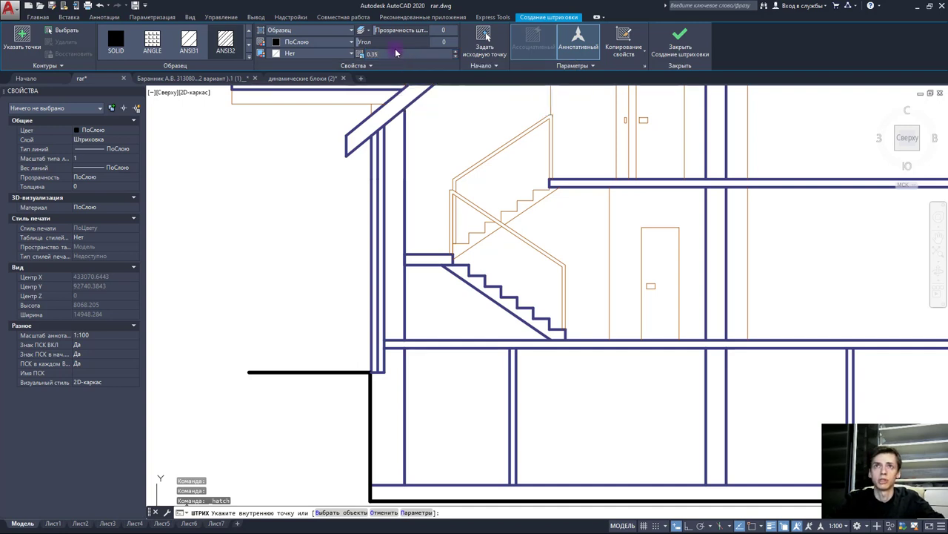
- Hatch the lower and upper parts of the left wall and the right exterior wall
{"action": "left_click", "coordinate": [395, 410]}
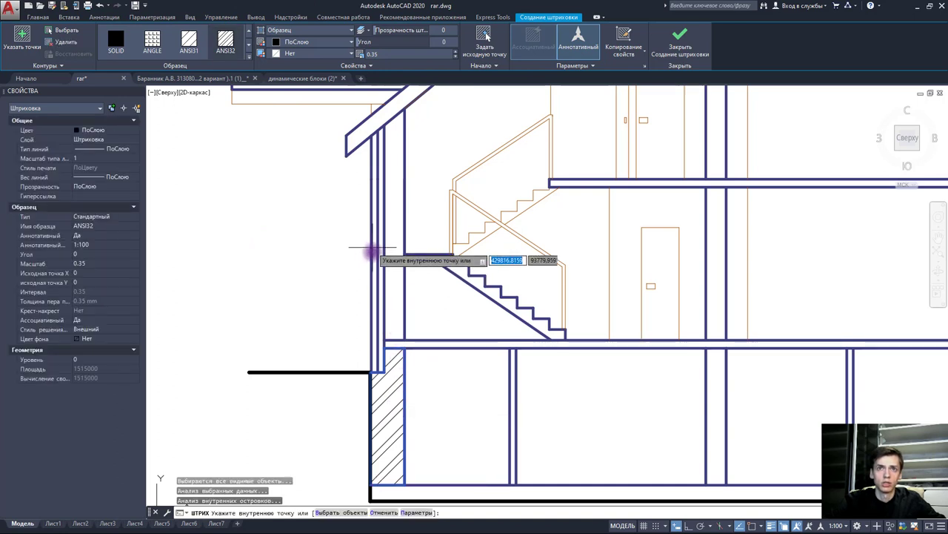
{"action": "left_click", "coordinate": [398, 265]}
{"action": "mouse_move", "coordinate": [415, 343]}
{"action": "middle_mouse_down"}
{"action": "mouse_move", "coordinate": [394, 282]}
{"action": "mouse_move", "coordinate": [381, 317]}
{"action": "middle_mouse_up"}
{"action": "scroll", "coordinate": [382, 317], "scroll_direction": "down", "scroll_amount": 3}
{"action": "scroll", "coordinate": [396, 318], "scroll_direction": "down", "scroll_amount": 2}
{"action": "scroll", "coordinate": [568, 303], "scroll_direction": "up", "scroll_amount": 3}
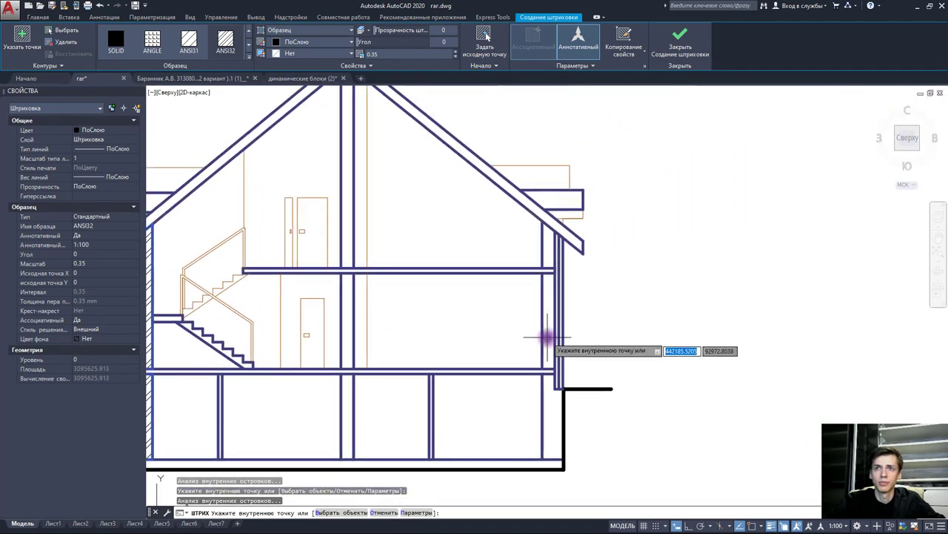
{"action": "scroll", "coordinate": [555, 333], "scroll_direction": "up", "scroll_amount": 3}
{"action": "left_click", "coordinate": [548, 334]}
{"action": "scroll", "coordinate": [491, 248], "scroll_direction": "down", "scroll_amount": 3}
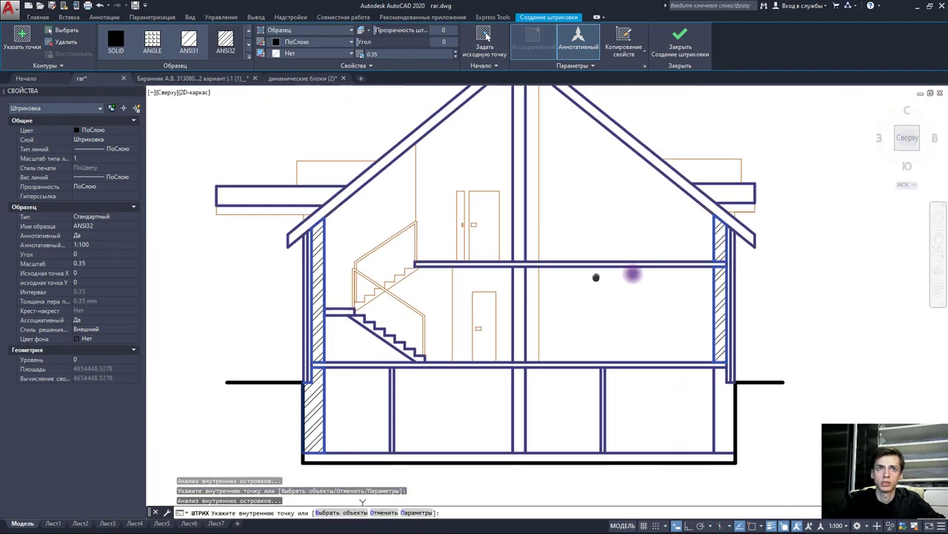
{"action": "scroll", "coordinate": [420, 260], "scroll_direction": "up", "scroll_amount": 1}
- Hatch the lower, between-floor and attic parts of the middle wall, then finish
{"action": "middle_click_drag", "start_coordinate": [420, 259], "coordinate": [294, 171]}
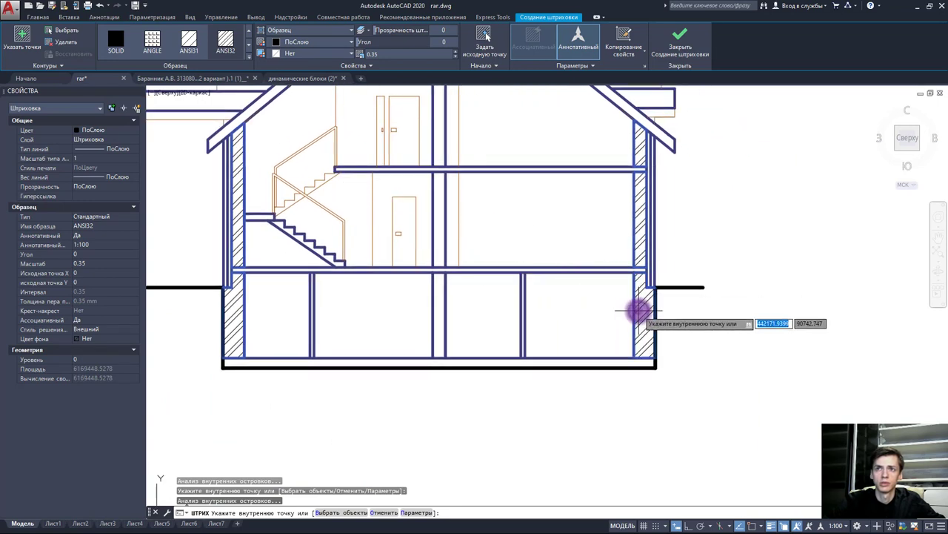
{"action": "left_click", "coordinate": [439, 315]}
{"action": "left_click", "coordinate": [439, 248]}
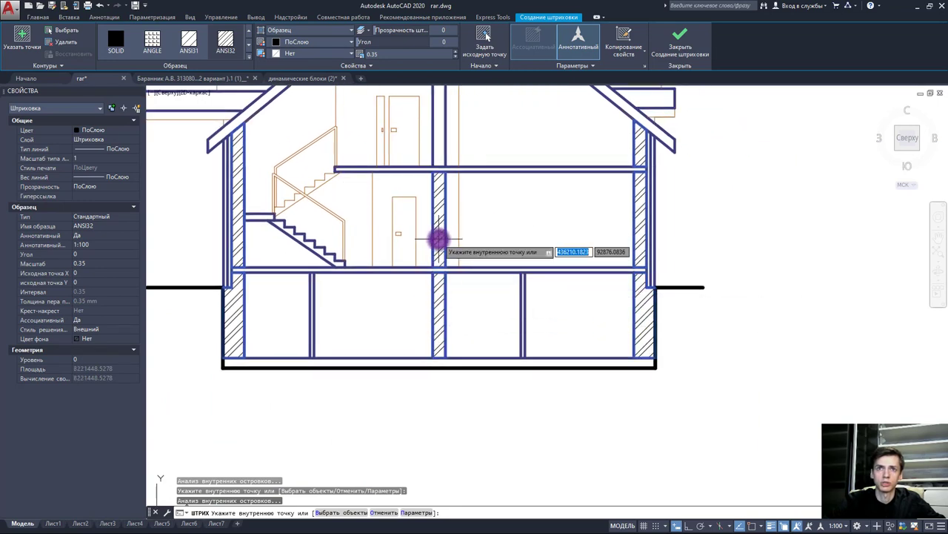
{"action": "middle_click_drag", "start_coordinate": [443, 218], "coordinate": [457, 336]}
{"action": "left_click", "coordinate": [449, 239]}
{"action": "mouse_move", "coordinate": [483, 230]}
{"action": "middle_mouse_down"}
{"action": "mouse_move", "coordinate": [500, 256]}
{"action": "mouse_move", "coordinate": [568, 235]}
{"action": "middle_mouse_up"}
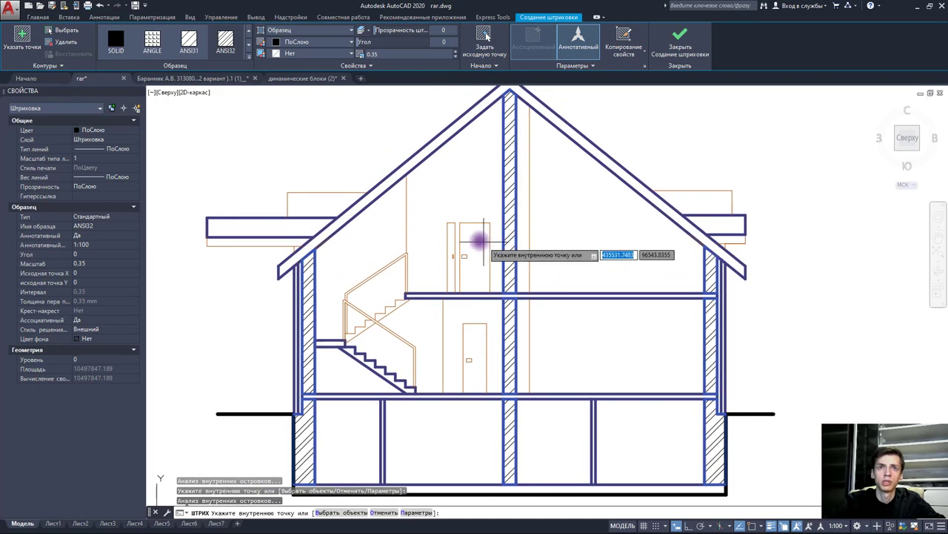
{"action": "key", "text": "Escape"}
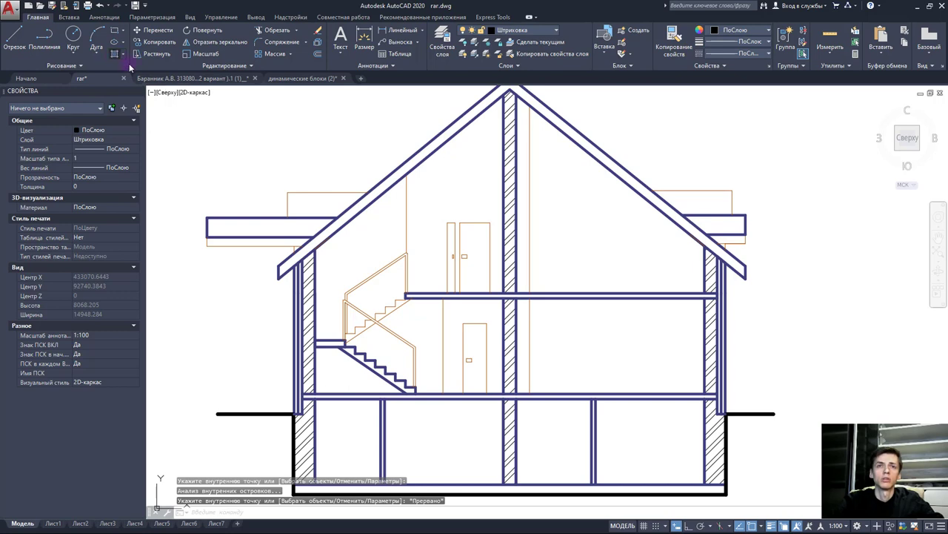
- Start a new hatch using the ANSI35 pattern
{"action": "key", "text": "Return"}
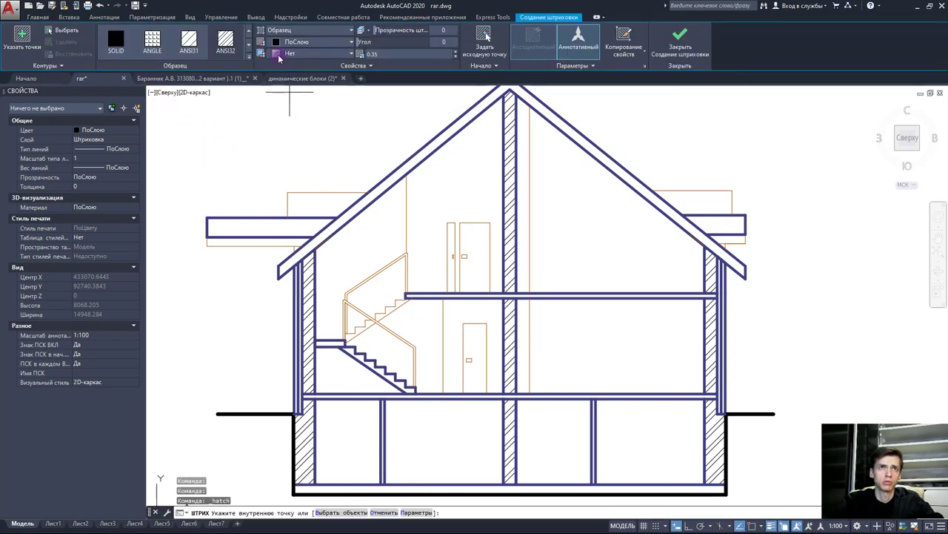
{"action": "left_click", "coordinate": [251, 49]}
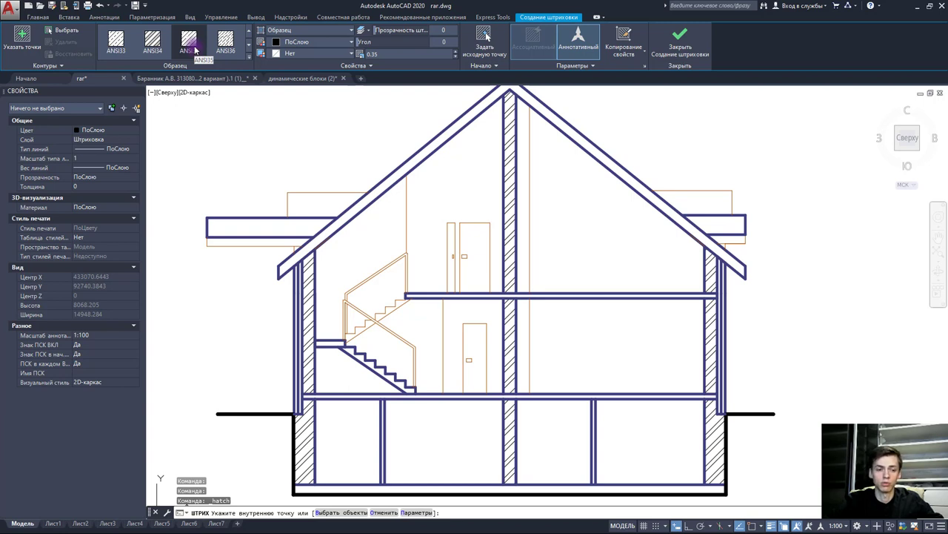
{"action": "left_click", "coordinate": [195, 49]}
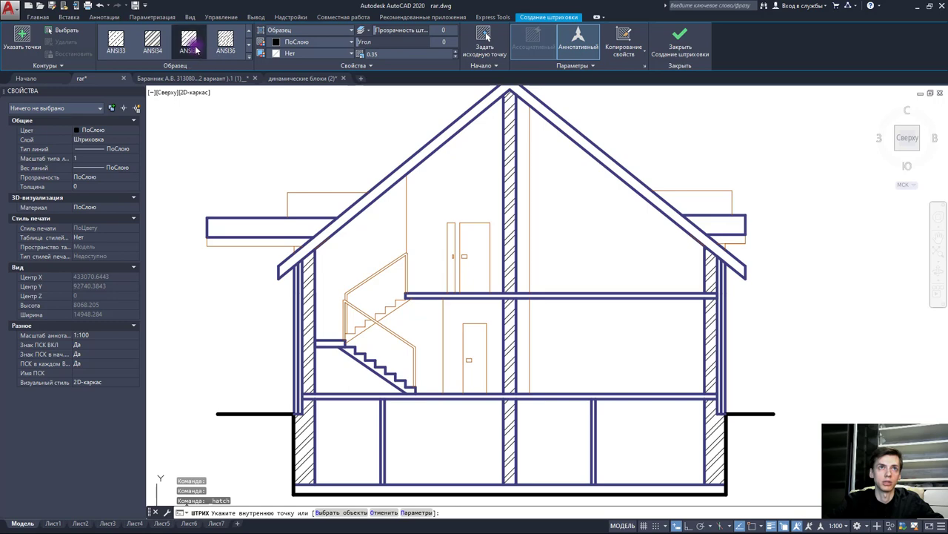
{"action": "scroll", "coordinate": [303, 329], "scroll_direction": "up", "scroll_amount": 4}
{"action": "scroll", "coordinate": [303, 330], "scroll_direction": "down", "scroll_amount": 2}
{"action": "scroll", "coordinate": [381, 290], "scroll_direction": "down", "scroll_amount": 1}
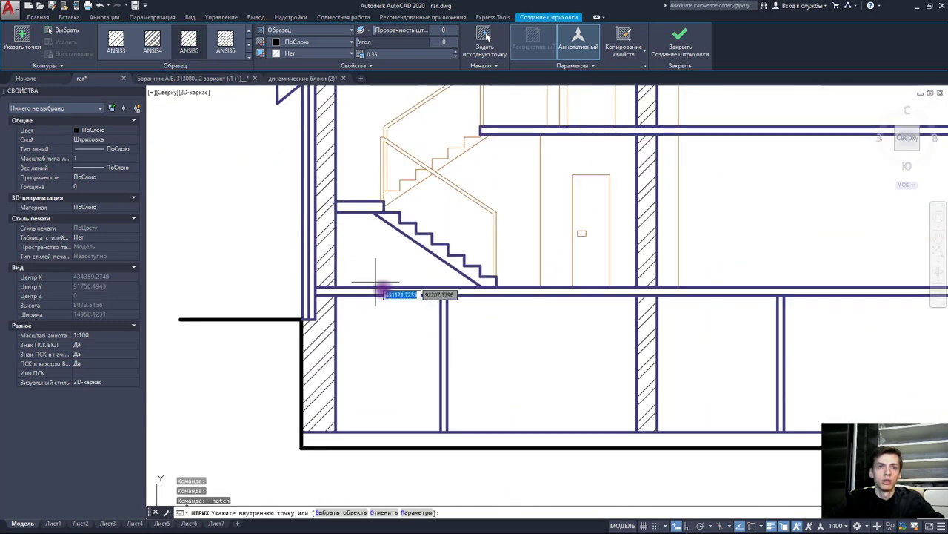
- Fill the first-floor, foundation, bottom and upper floor slabs with ANSI35 hatching
{"action": "left_click", "coordinate": [374, 308]}
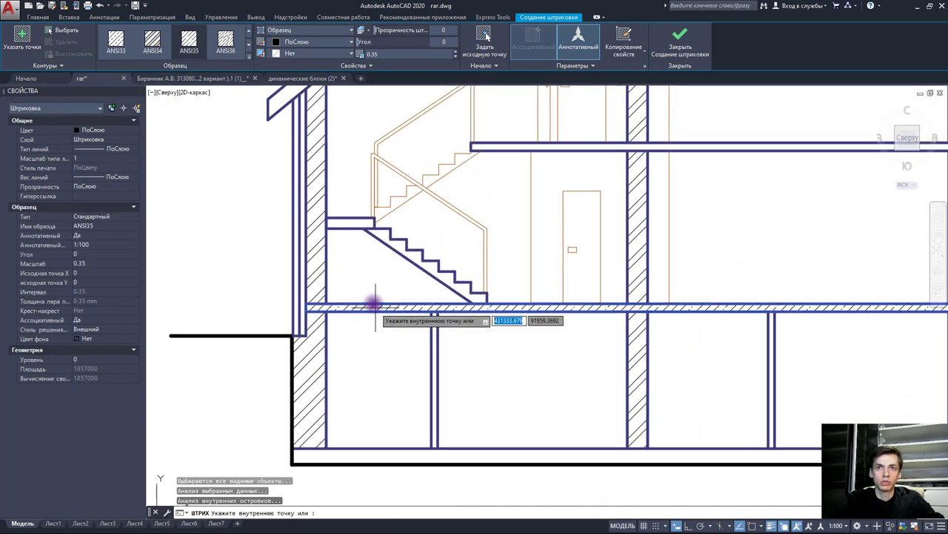
{"action": "middle_click_drag", "start_coordinate": [373, 311], "coordinate": [345, 268]}
{"action": "left_click", "coordinate": [338, 391]}
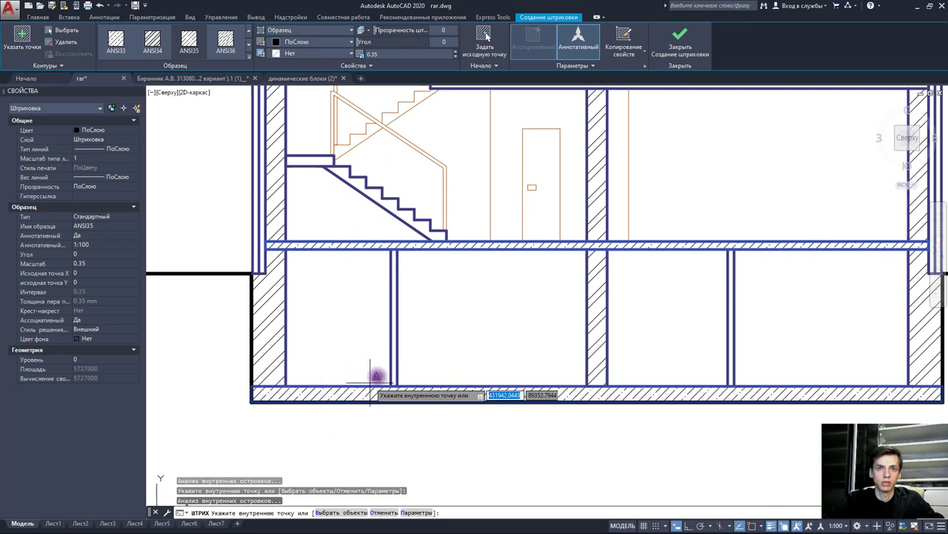
{"action": "scroll", "coordinate": [376, 374], "scroll_direction": "down", "scroll_amount": 2}
{"action": "middle_click_drag", "start_coordinate": [406, 345], "coordinate": [390, 385]}
{"action": "scroll", "coordinate": [459, 286], "scroll_direction": "up", "scroll_amount": 3}
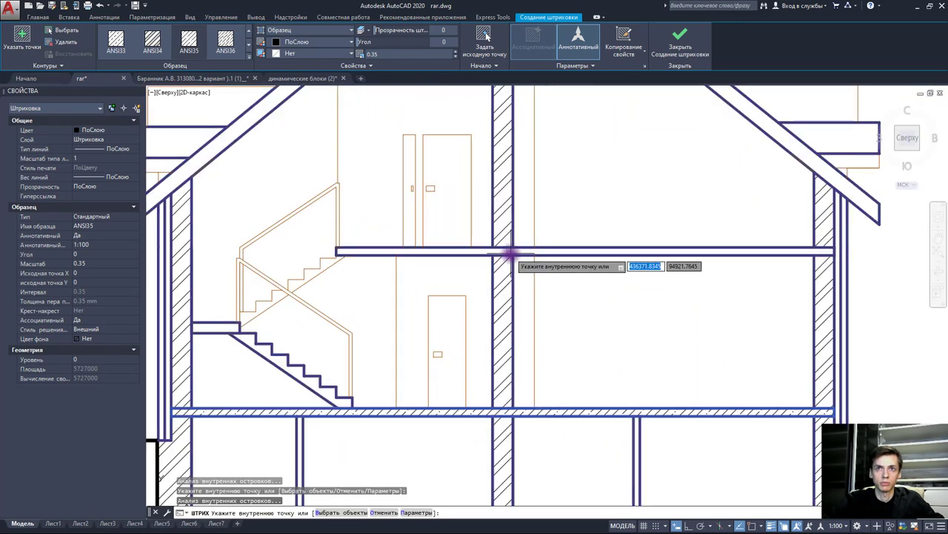
{"action": "left_click", "coordinate": [509, 250]}
{"action": "scroll", "coordinate": [470, 271], "scroll_direction": "down", "scroll_amount": 3}
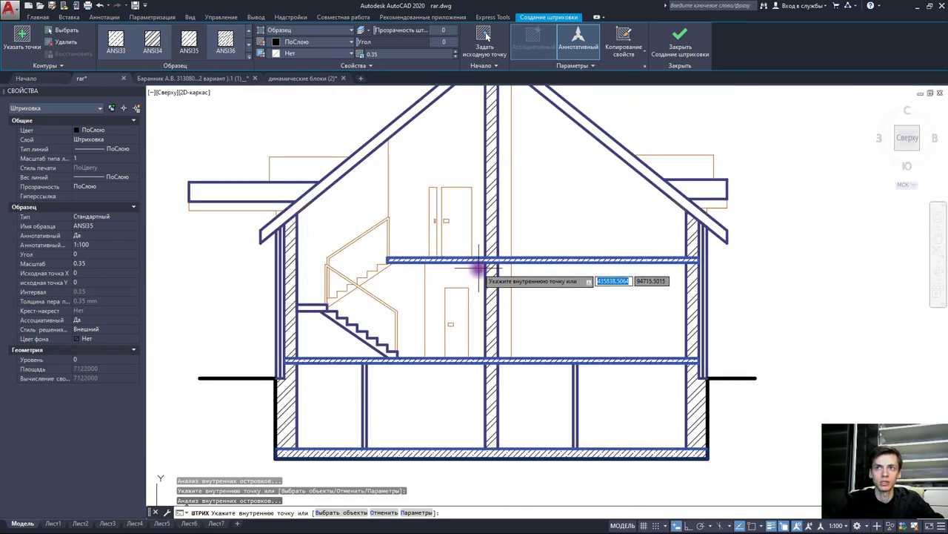
{"action": "key", "text": "Escape"}
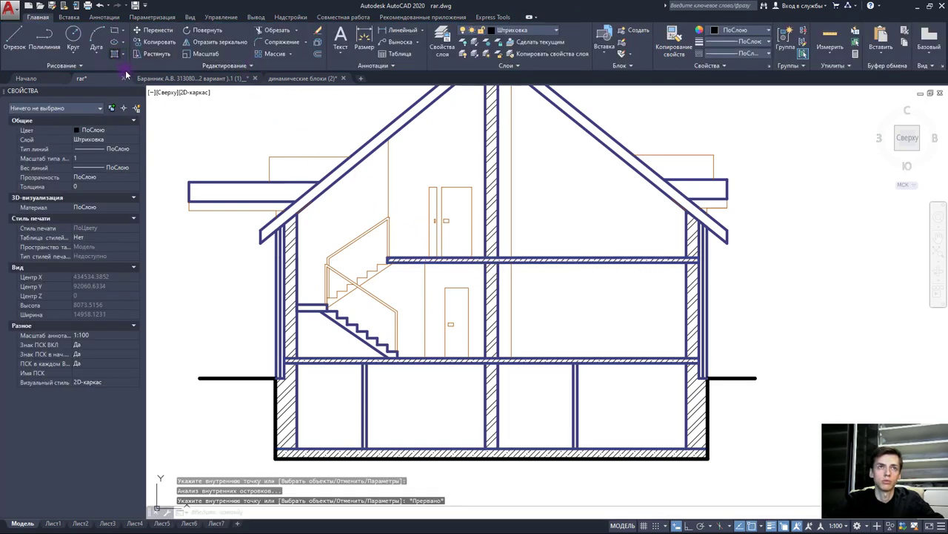
- Start a new hatch and page the pattern gallery to ANSI37
{"action": "key", "text": "Return"}
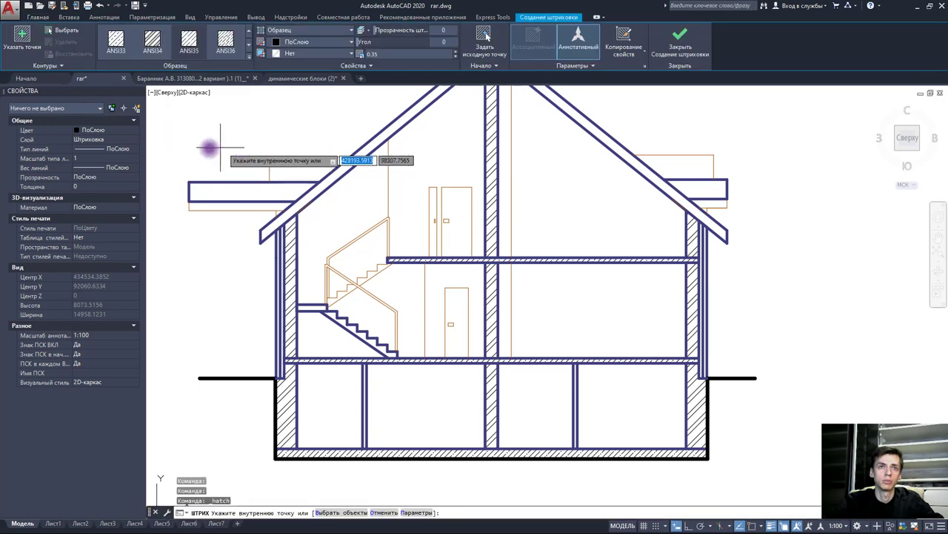
{"action": "left_click", "coordinate": [252, 47]}
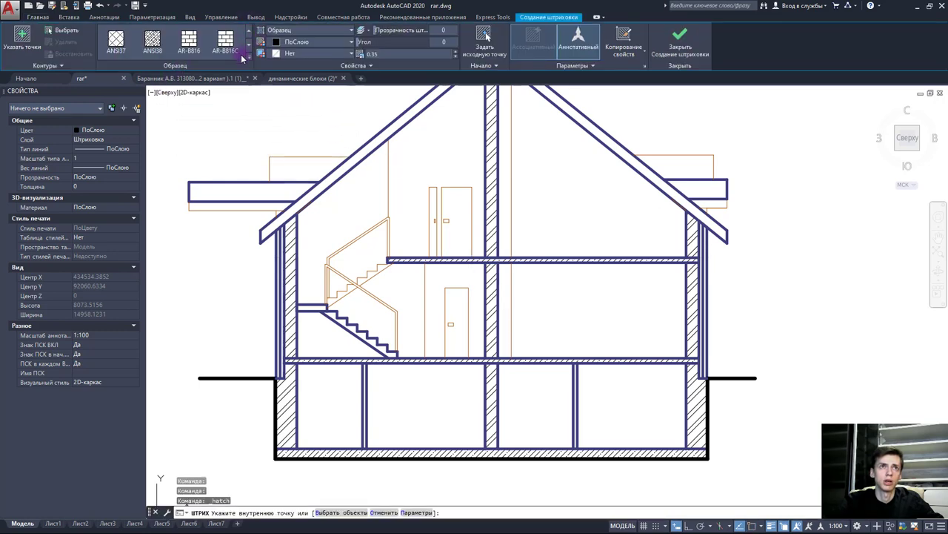
{"action": "left_click", "coordinate": [252, 46]}
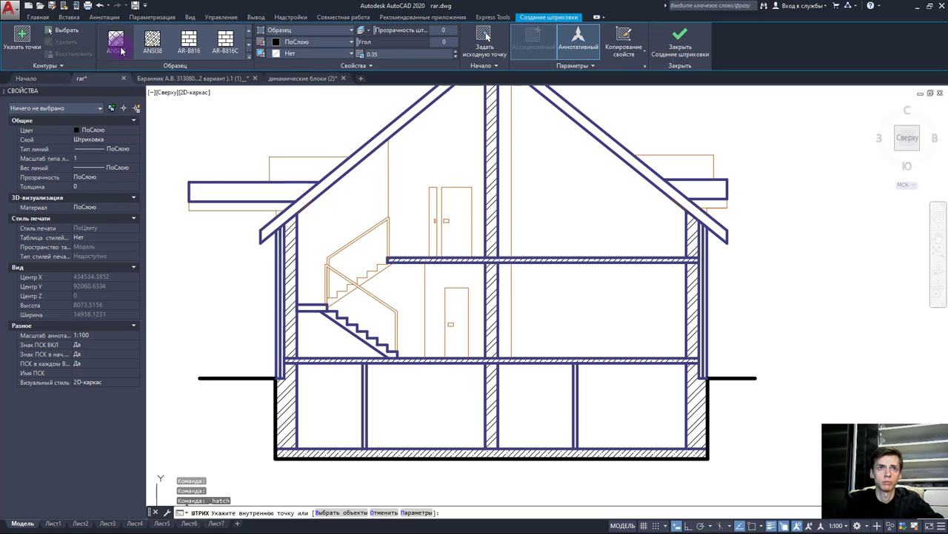
{"action": "scroll", "coordinate": [306, 296], "scroll_direction": "up", "scroll_amount": 3}
{"action": "scroll", "coordinate": [318, 296], "scroll_direction": "up", "scroll_amount": 1}
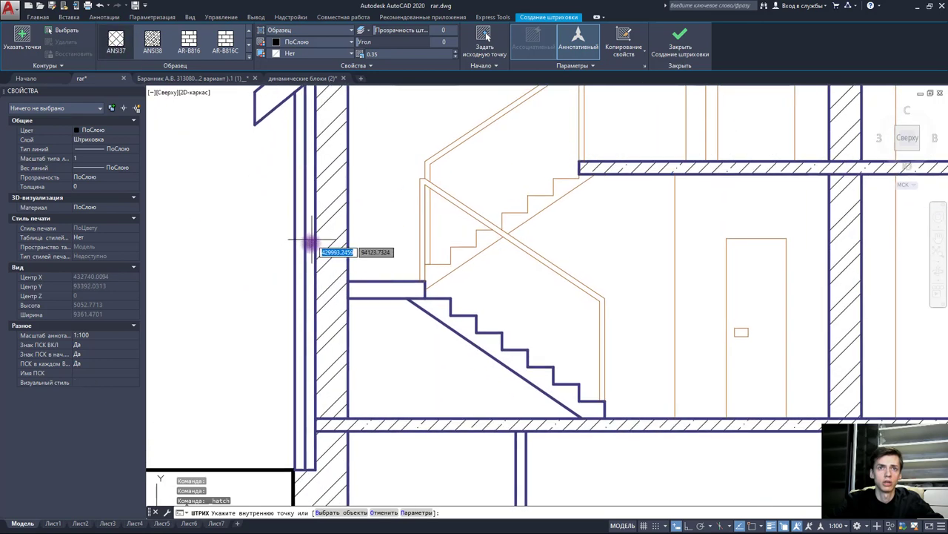
- Hatch the inner strips of the left and right exterior walls, then exit
{"action": "left_click", "coordinate": [310, 246]}
{"action": "scroll", "coordinate": [367, 235], "scroll_direction": "down", "scroll_amount": 3}
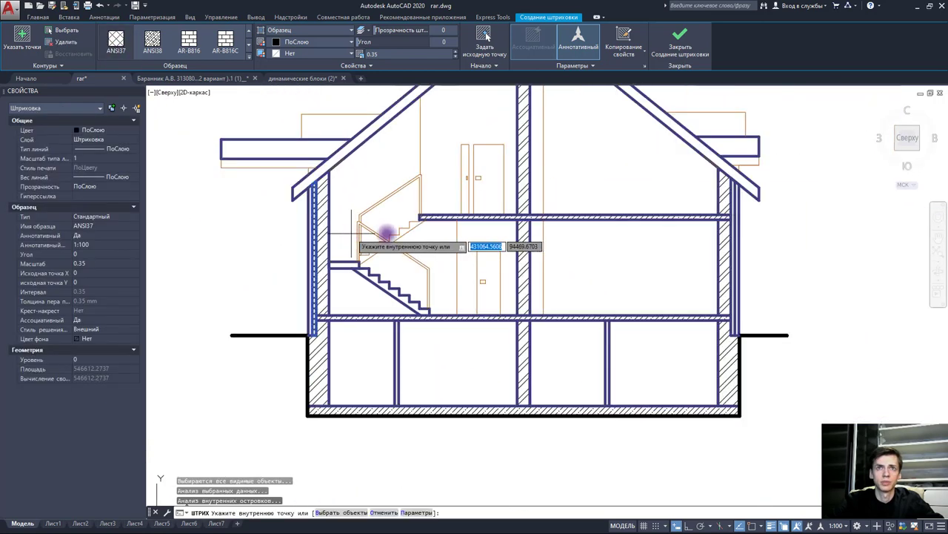
{"action": "scroll", "coordinate": [563, 226], "scroll_direction": "up", "scroll_amount": 2}
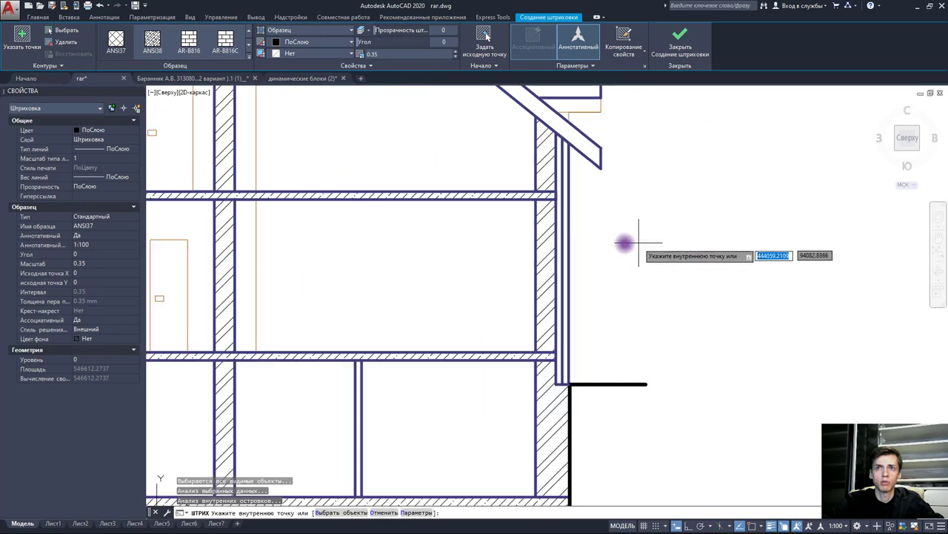
{"action": "left_click", "coordinate": [558, 257]}
{"action": "scroll", "coordinate": [559, 232], "scroll_direction": "down", "scroll_amount": 2}
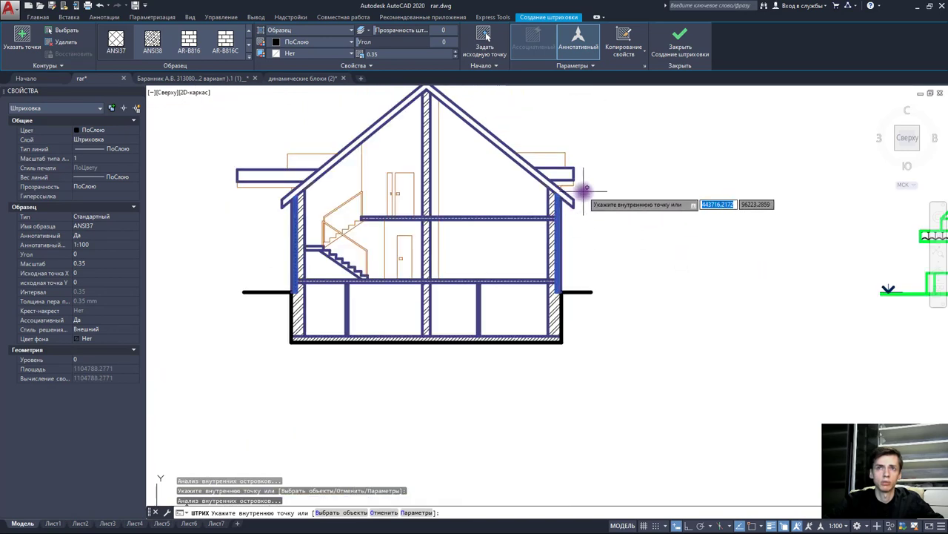
{"action": "scroll", "coordinate": [587, 188], "scroll_direction": "down", "scroll_amount": 1}
{"action": "scroll", "coordinate": [557, 215], "scroll_direction": "up", "scroll_amount": 4}
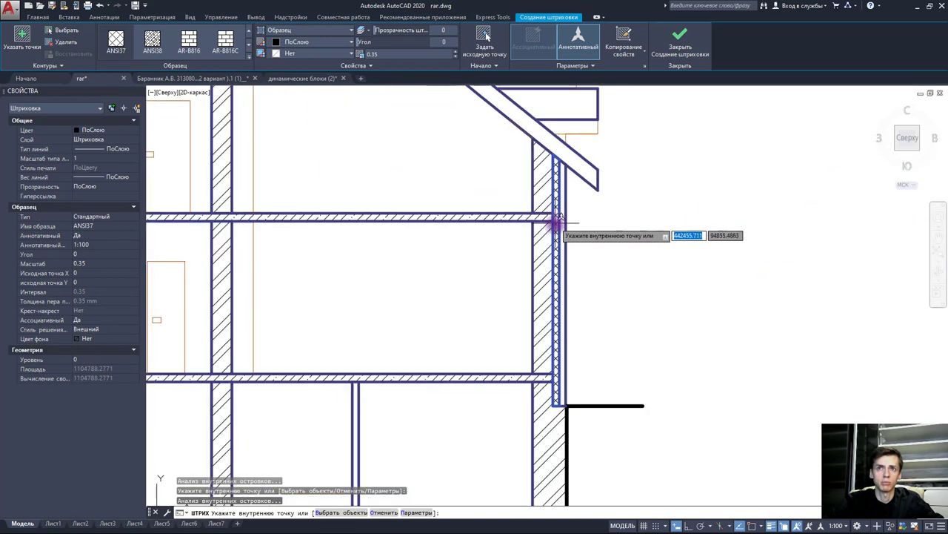
{"action": "scroll", "coordinate": [557, 220], "scroll_direction": "up", "scroll_amount": 4}
{"action": "scroll", "coordinate": [555, 269], "scroll_direction": "up", "scroll_amount": 4}
{"action": "scroll", "coordinate": [541, 271], "scroll_direction": "down", "scroll_amount": 6}
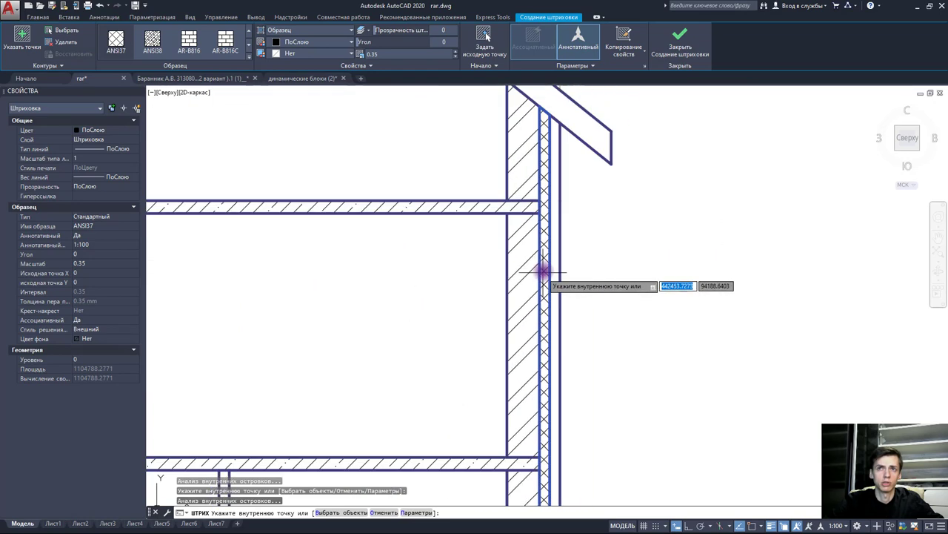
{"action": "scroll", "coordinate": [543, 272], "scroll_direction": "down", "scroll_amount": 2}
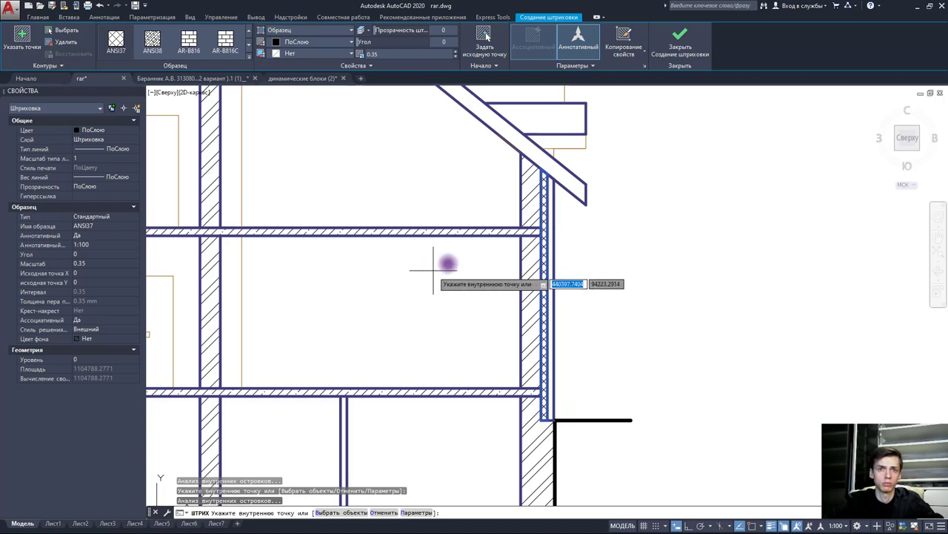
{"action": "scroll", "coordinate": [450, 263], "scroll_direction": "down", "scroll_amount": 2}
{"action": "scroll", "coordinate": [452, 275], "scroll_direction": "down", "scroll_amount": 1}
{"action": "key", "text": "Escape"}
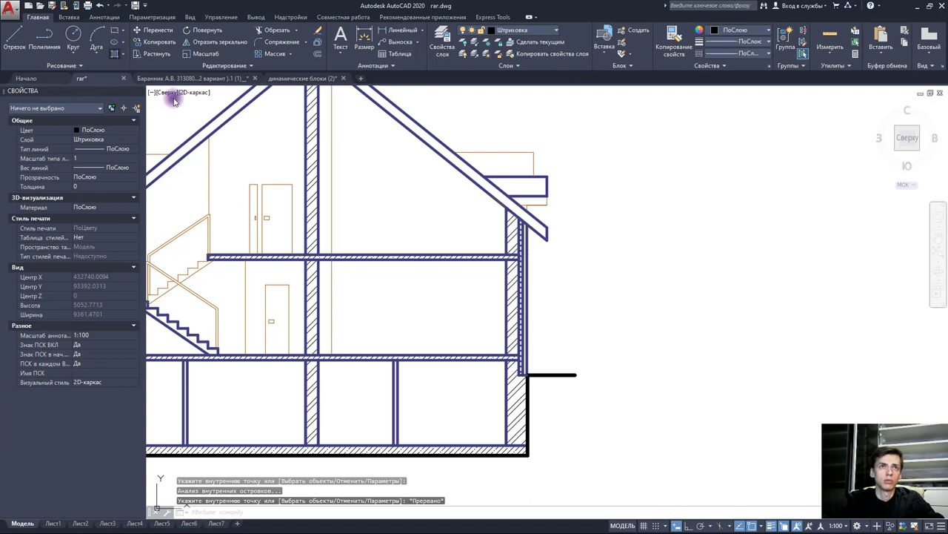
- Hatch the narrow right-wall strip with ANSI32 from the first pattern set, then exit
{"action": "key", "text": "Return"}
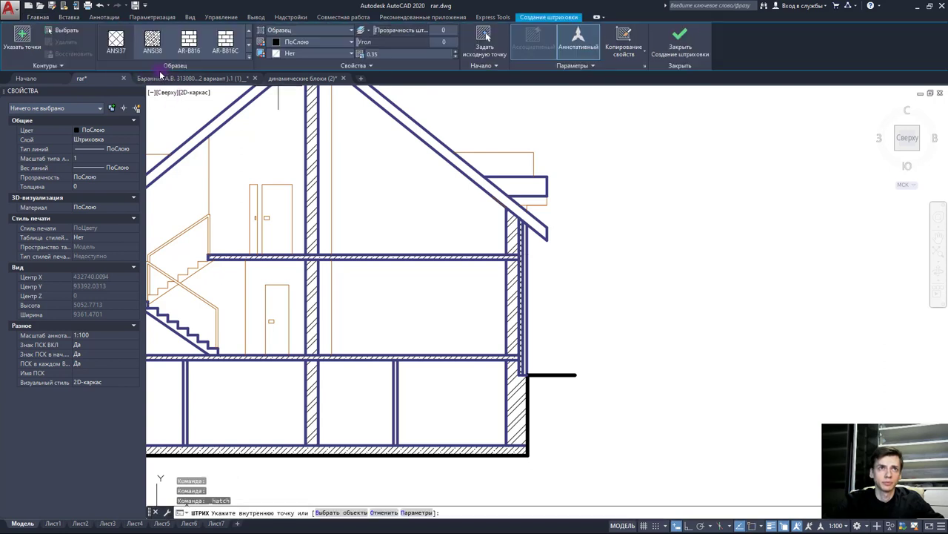
{"action": "left_click", "coordinate": [249, 33]}
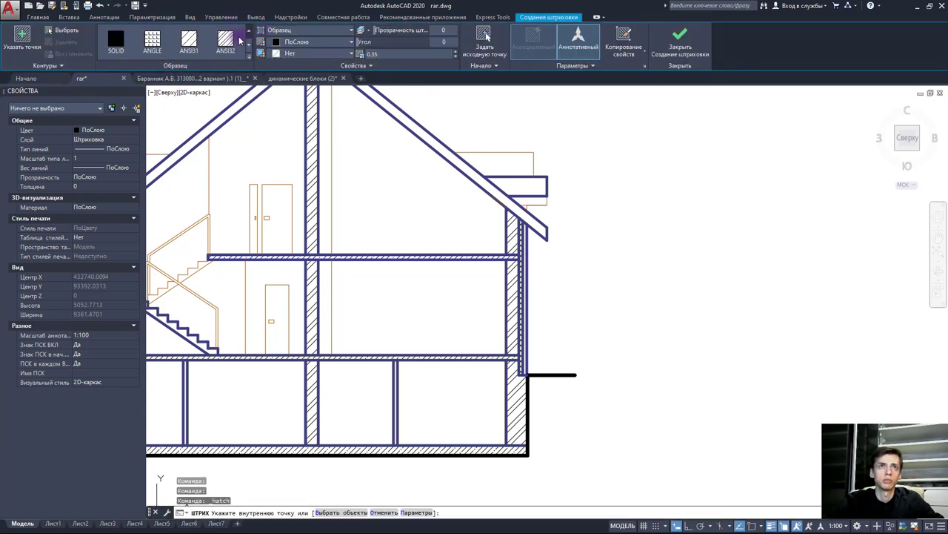
{"action": "scroll", "coordinate": [534, 281], "scroll_direction": "up", "scroll_amount": 4}
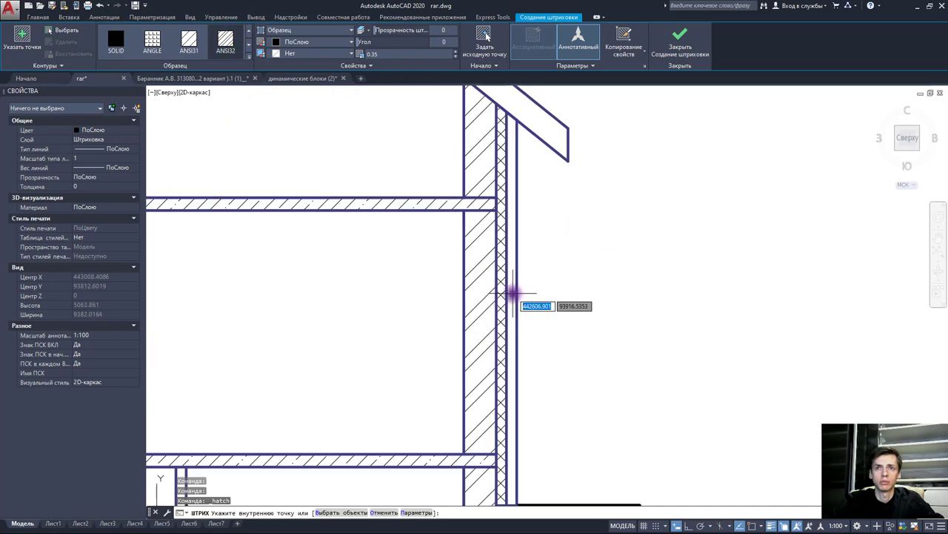
{"action": "left_click", "coordinate": [512, 293]}
{"action": "scroll", "coordinate": [518, 272], "scroll_direction": "down", "scroll_amount": 2}
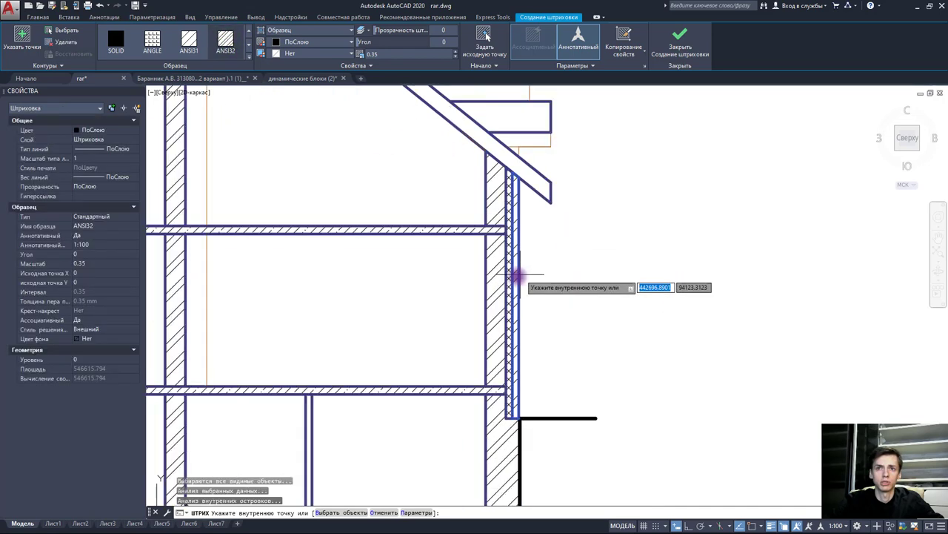
{"action": "scroll", "coordinate": [688, 282], "scroll_direction": "down", "scroll_amount": 2}
{"action": "mouse_move", "coordinate": [688, 282]}
{"action": "middle_mouse_down"}
{"action": "mouse_move", "coordinate": [611, 269]}
{"action": "mouse_move", "coordinate": [658, 271]}
{"action": "middle_mouse_up"}
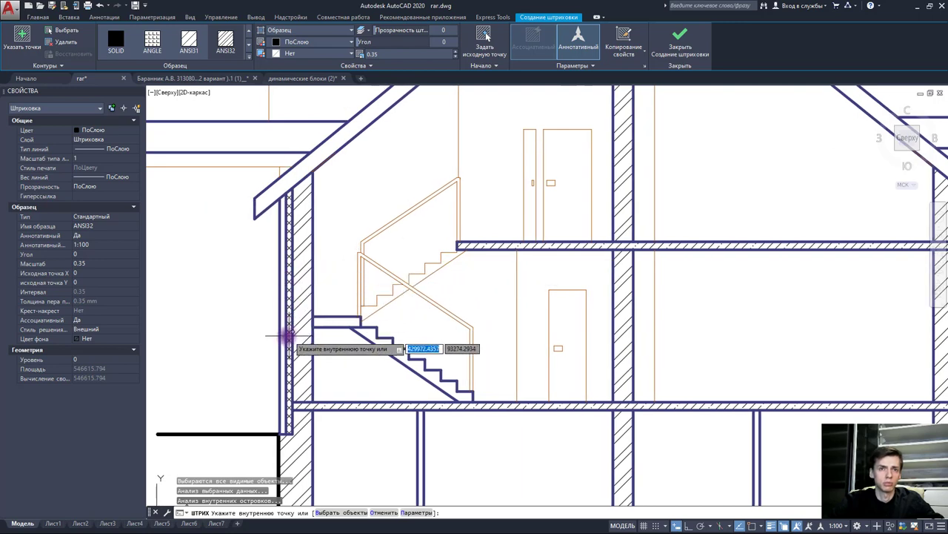
{"action": "scroll", "coordinate": [471, 269], "scroll_direction": "down", "scroll_amount": 2}
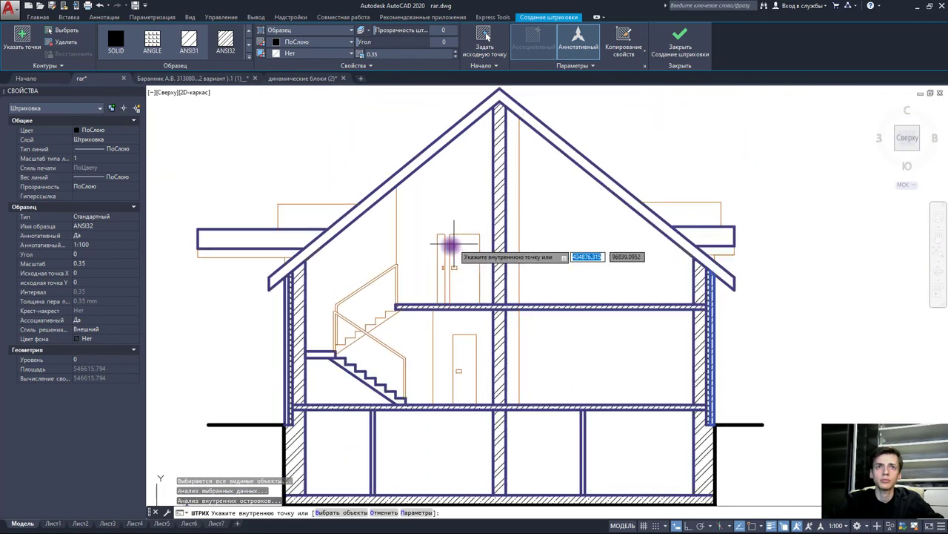
{"action": "scroll", "coordinate": [447, 240], "scroll_direction": "down", "scroll_amount": 2}
{"action": "scroll", "coordinate": [519, 356], "scroll_direction": "up", "scroll_amount": 1}
{"action": "scroll", "coordinate": [552, 331], "scroll_direction": "up", "scroll_amount": 1}
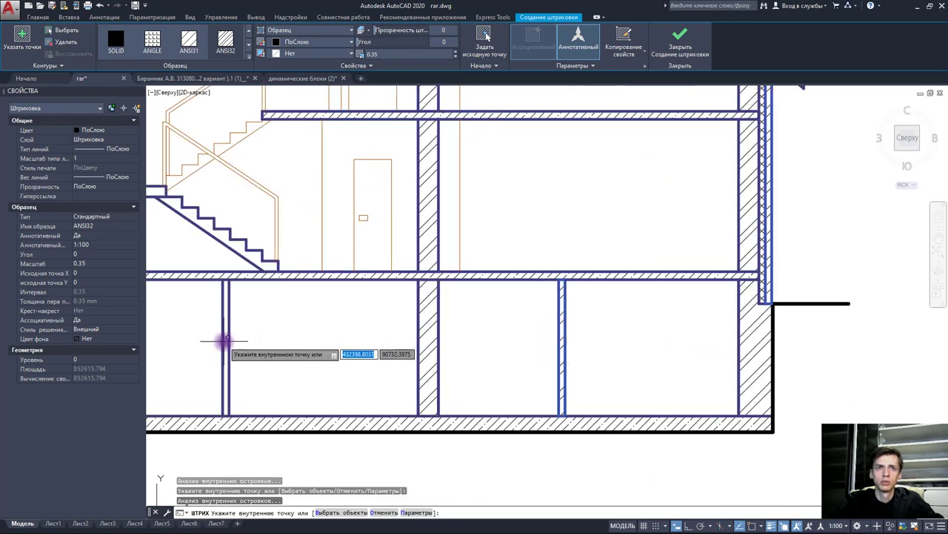
{"action": "middle_click_drag", "start_coordinate": [642, 240], "coordinate": [463, 290]}
{"action": "key", "text": "Escape"}
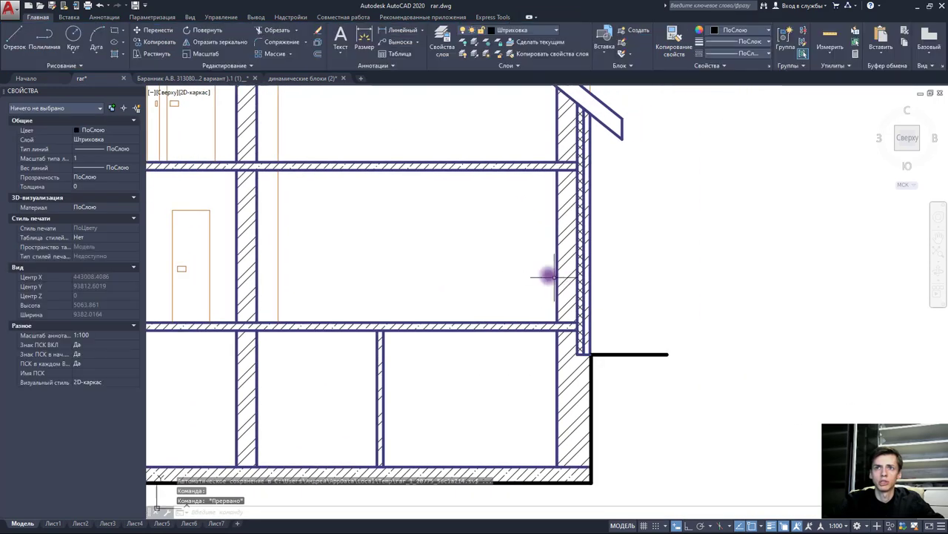
- Delete the extra hatch and switch the current layer to разрез 0.5
{"action": "left_click", "coordinate": [585, 286]}
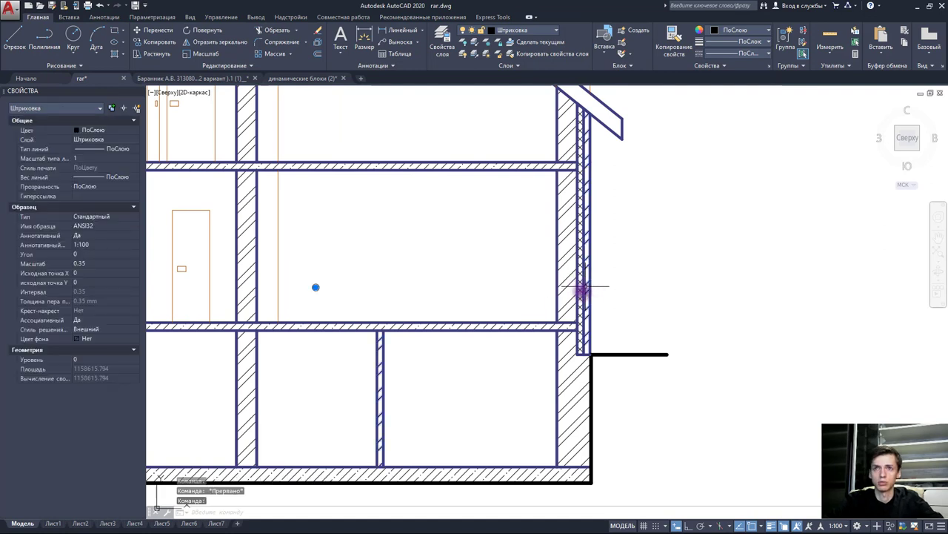
{"action": "key", "text": "Delete"}
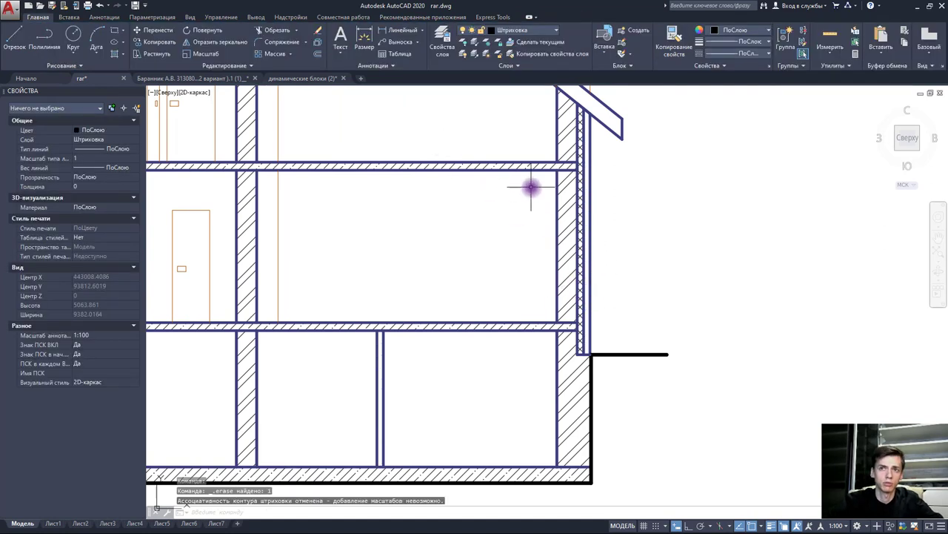
{"action": "left_click", "coordinate": [540, 32]}
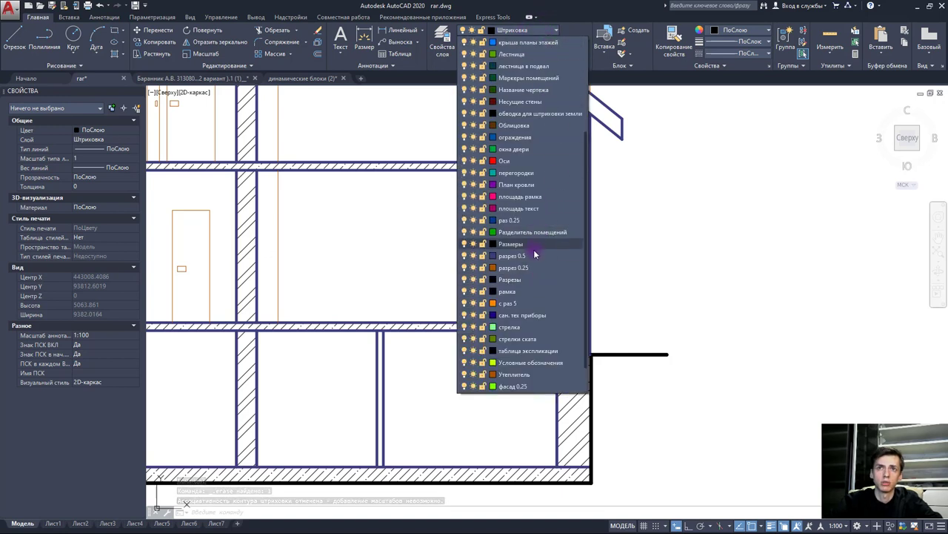
{"action": "left_click", "coordinate": [533, 255]}
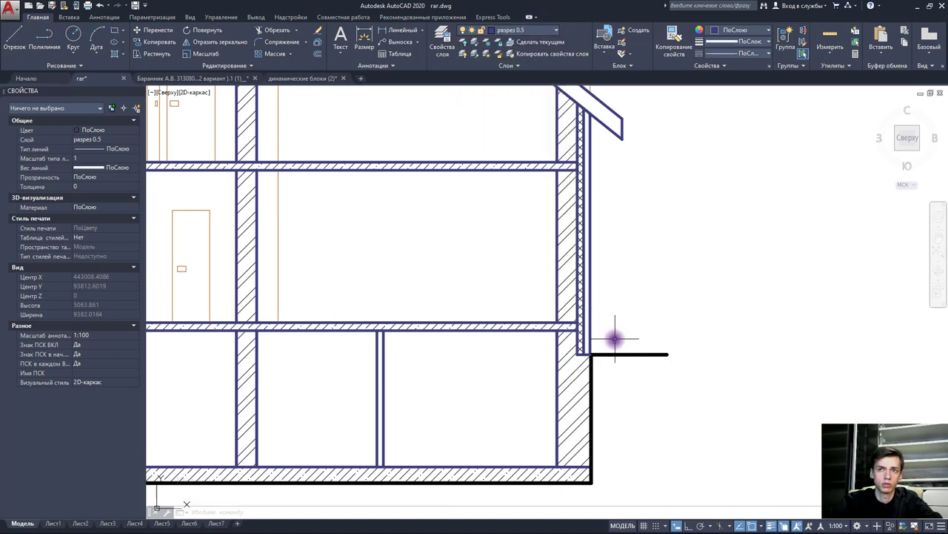
{"action": "scroll", "coordinate": [615, 339], "scroll_direction": "up", "scroll_amount": 2}
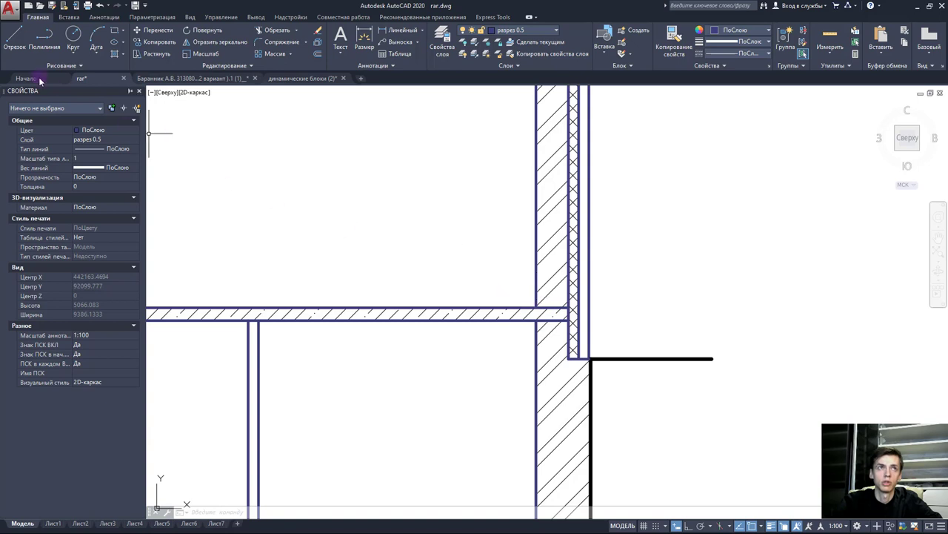
- Begin a line at the wall corner, cancel it, and reposition the view
{"action": "left_click", "coordinate": [4, 46]}
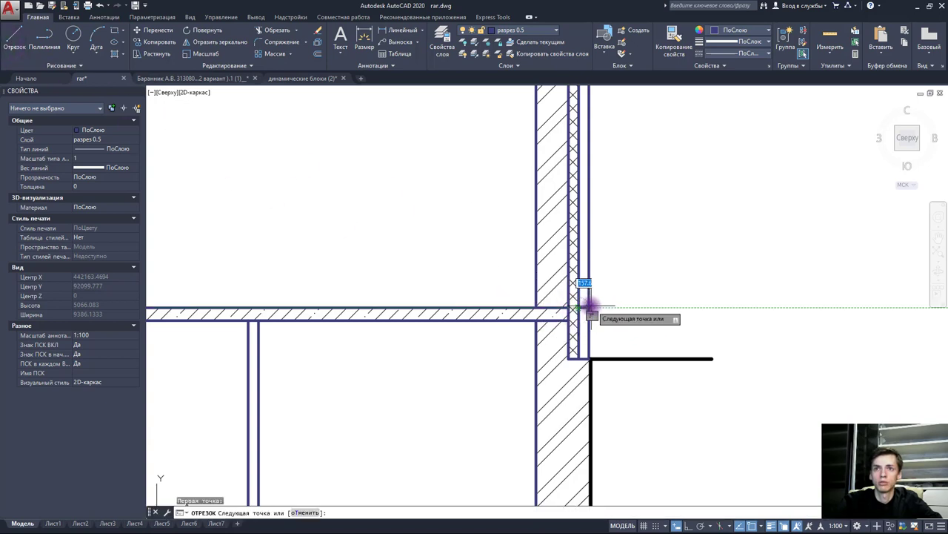
{"action": "left_click", "coordinate": [589, 307]}
{"action": "key", "text": "Escape"}
{"action": "middle_click_drag", "start_coordinate": [592, 321], "coordinate": [729, 290]}
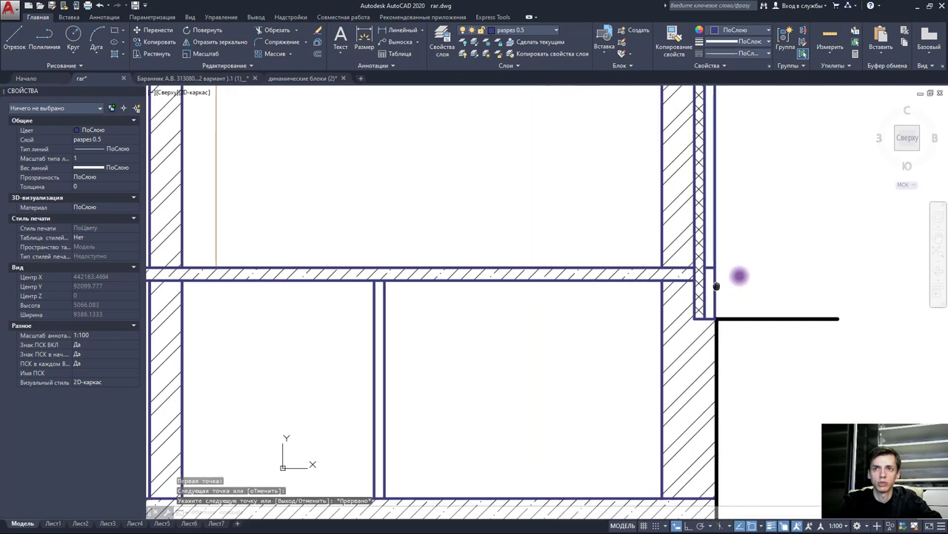
{"action": "scroll", "coordinate": [712, 291], "scroll_direction": "down", "scroll_amount": 3}
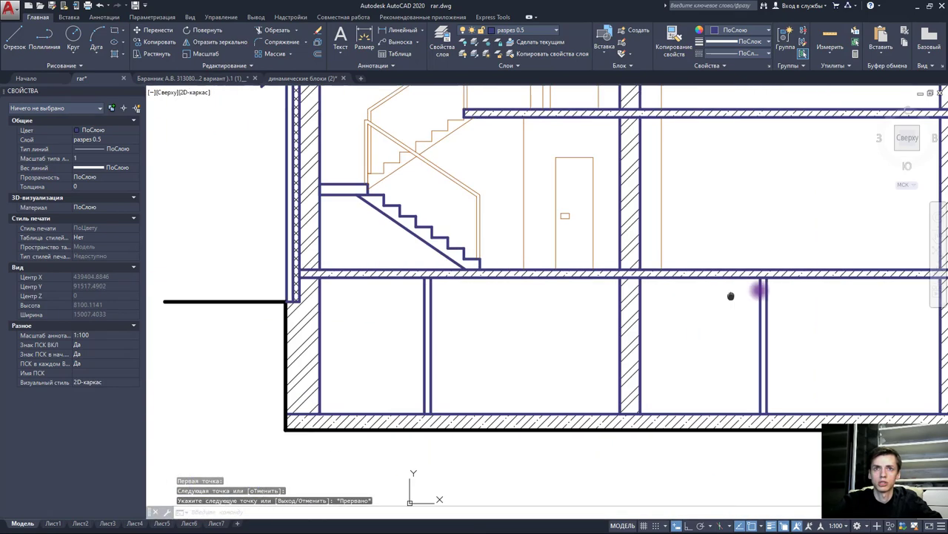
{"action": "scroll", "coordinate": [523, 264], "scroll_direction": "up", "scroll_amount": 3}
{"action": "scroll", "coordinate": [524, 261], "scroll_direction": "up", "scroll_amount": 3}
- Draw a short horizontal line across the narrow wall strip at the slab's top edge
{"action": "key", "text": "Return"}
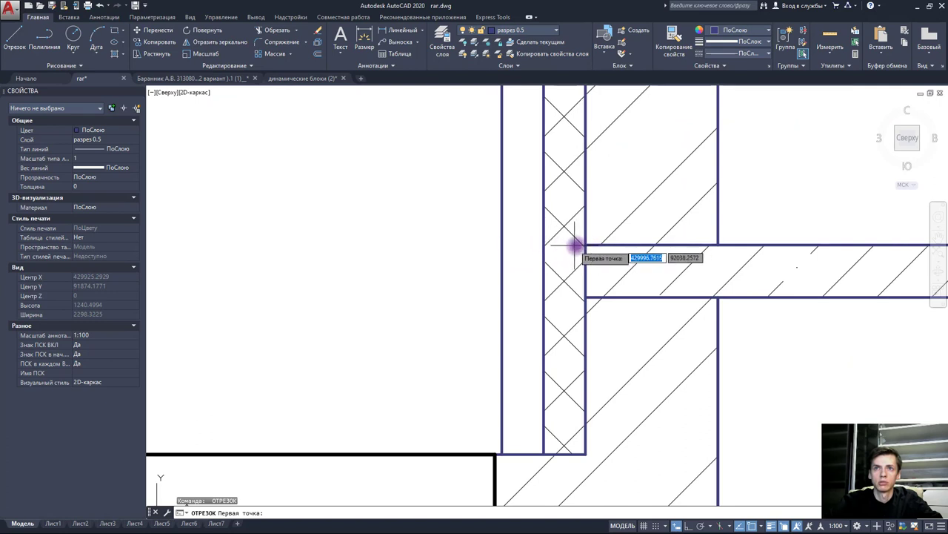
{"action": "left_click", "coordinate": [543, 244]}
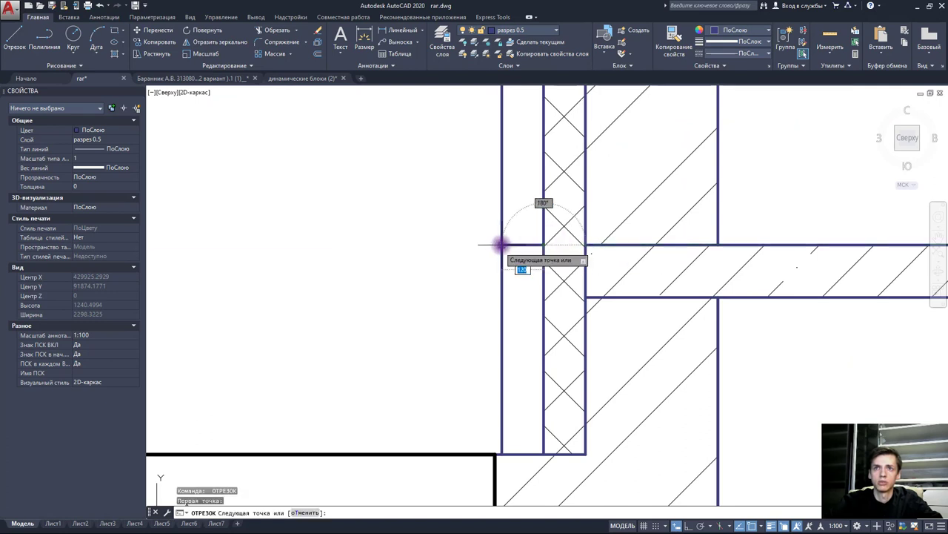
{"action": "left_click", "coordinate": [510, 245]}
{"action": "key", "text": "Escape"}
{"action": "scroll", "coordinate": [509, 244], "scroll_direction": "down", "scroll_amount": 2}
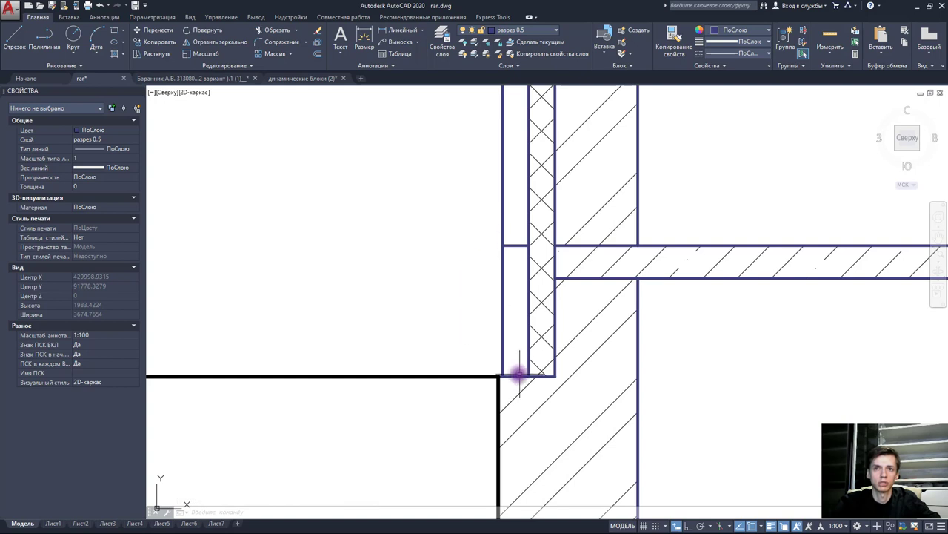
{"action": "scroll", "coordinate": [518, 374], "scroll_direction": "down", "scroll_amount": 1}
{"action": "scroll", "coordinate": [511, 379], "scroll_direction": "down", "scroll_amount": 1}
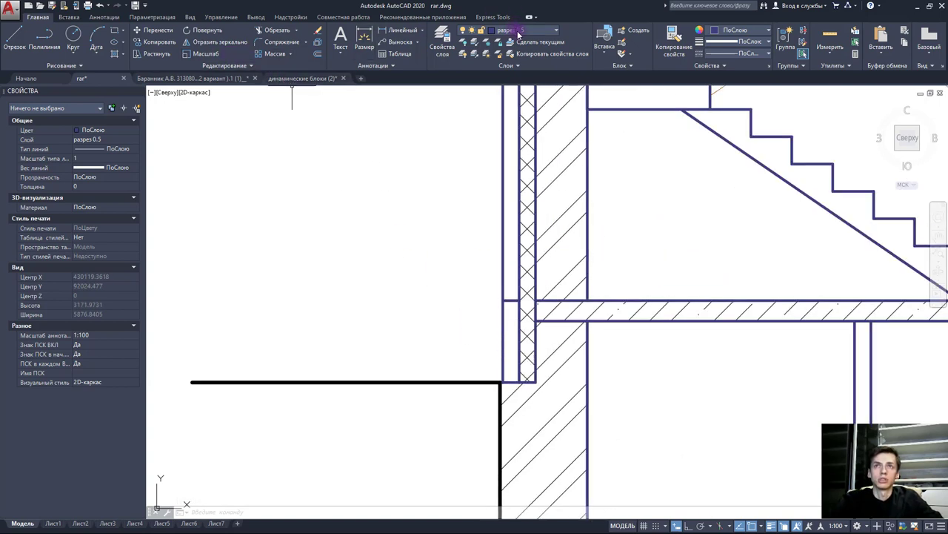
{"action": "key", "text": "Escape"}
{"action": "key", "text": "Escape"}
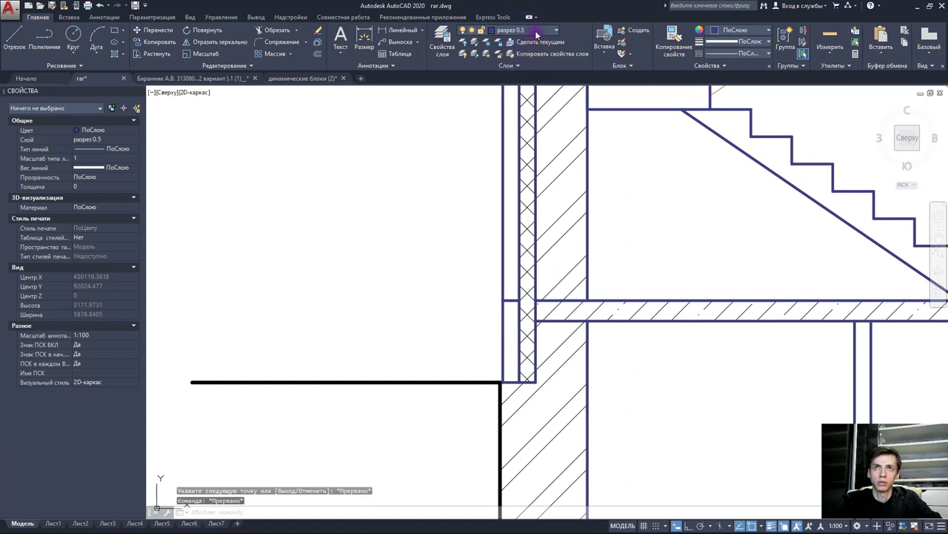
- Make Штриховка the current layer again and start a new hatch
{"action": "left_click", "coordinate": [542, 36]}
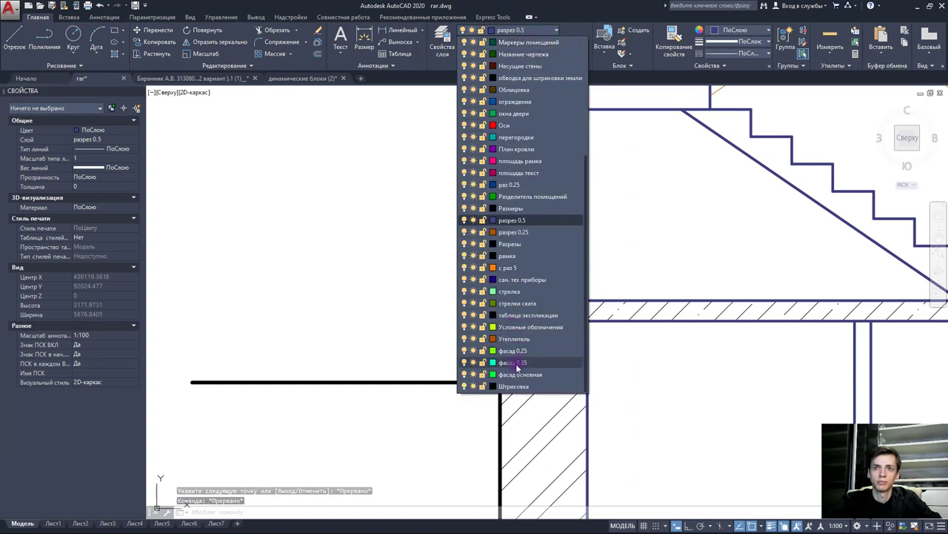
{"action": "left_click", "coordinate": [520, 387]}
{"action": "type", "text": "штрих"}
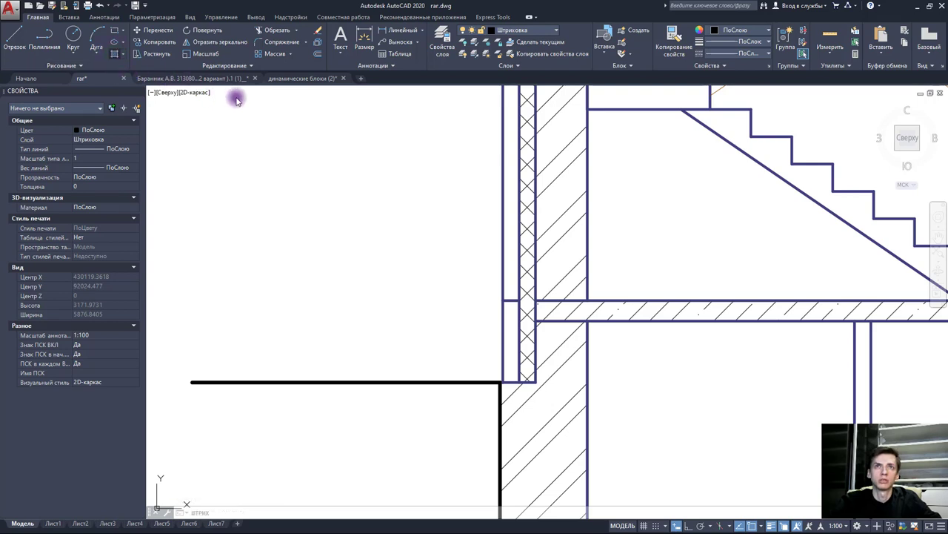
{"action": "type", "text": "hatch"}
{"action": "key", "text": "Return"}
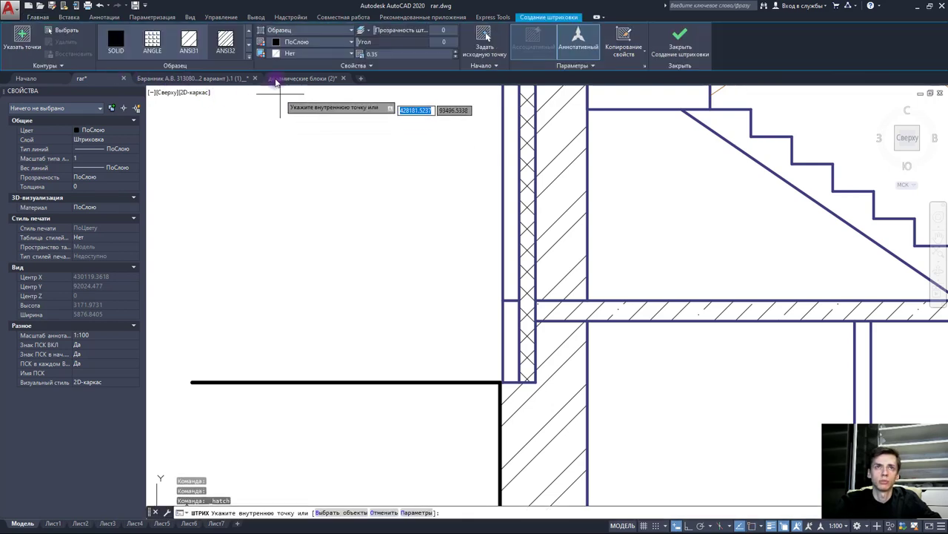
- Pick the narrow wall strip for hatching along the right wall, then cancel
{"action": "left_click", "coordinate": [514, 215]}
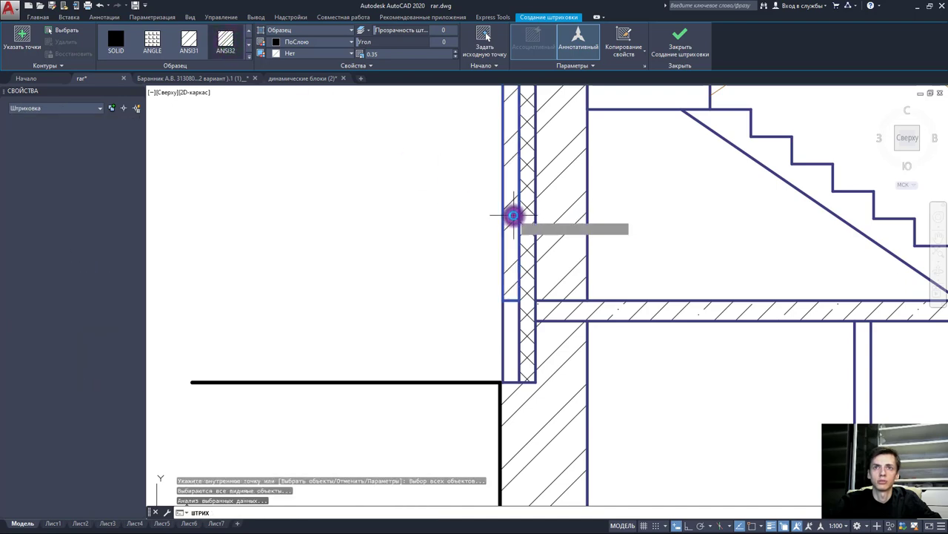
{"action": "scroll", "coordinate": [514, 270], "scroll_direction": "down", "scroll_amount": 3}
{"action": "scroll", "coordinate": [582, 239], "scroll_direction": "down", "scroll_amount": 2}
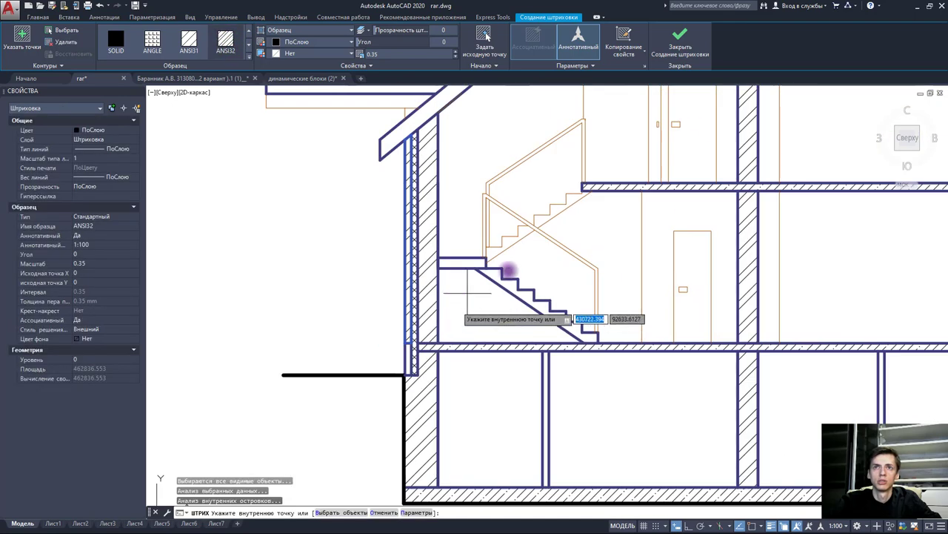
{"action": "middle_click_drag", "start_coordinate": [508, 271], "coordinate": [289, 271]}
{"action": "scroll", "coordinate": [380, 271], "scroll_direction": "up", "scroll_amount": 3}
{"action": "scroll", "coordinate": [613, 250], "scroll_direction": "up", "scroll_amount": 2}
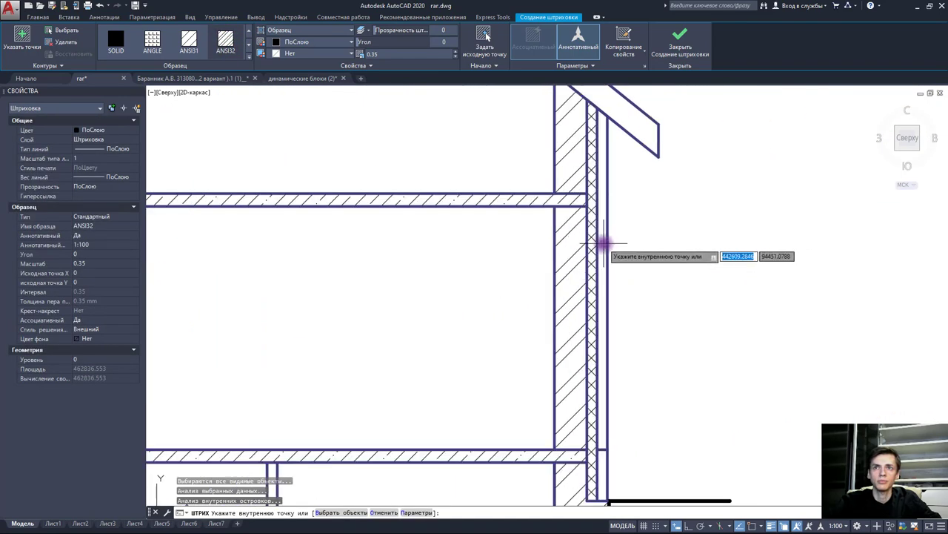
{"action": "middle_click_drag", "start_coordinate": [603, 250], "coordinate": [590, 191]}
{"action": "scroll", "coordinate": [612, 313], "scroll_direction": "up", "scroll_amount": 2}
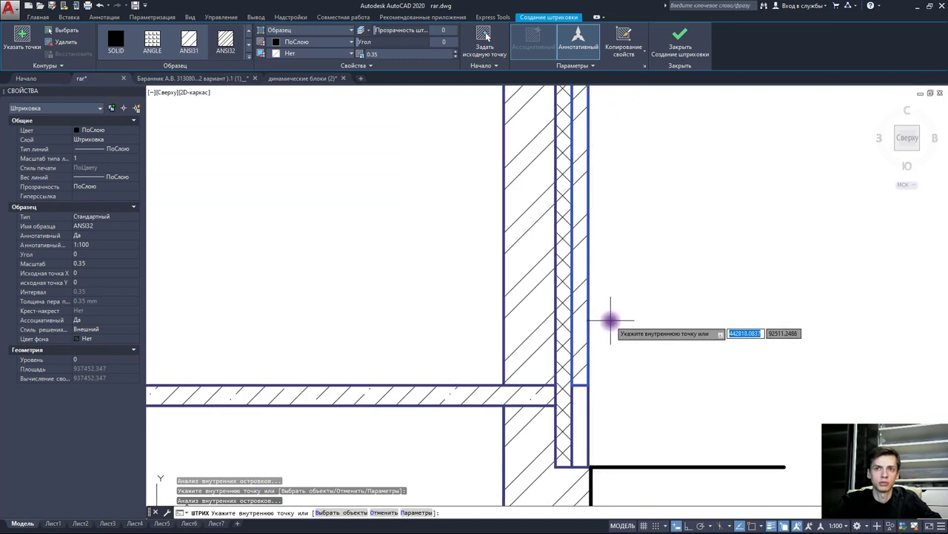
{"action": "key", "text": "Escape"}
{"action": "type", "text": "90"}
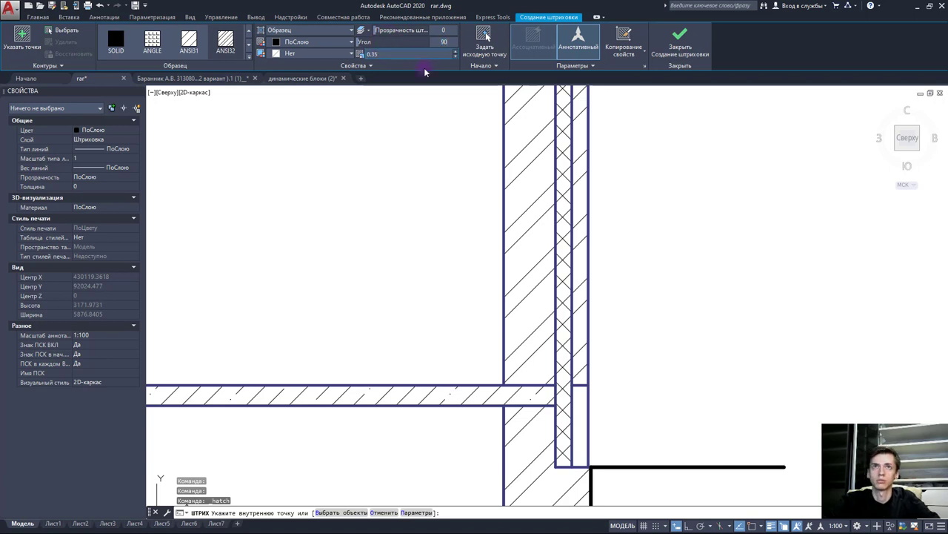
- Fill the two narrow wall cells beside the floor slab with vertical hatching, then restart and cancel HATCH
{"action": "left_click", "coordinate": [583, 428]}
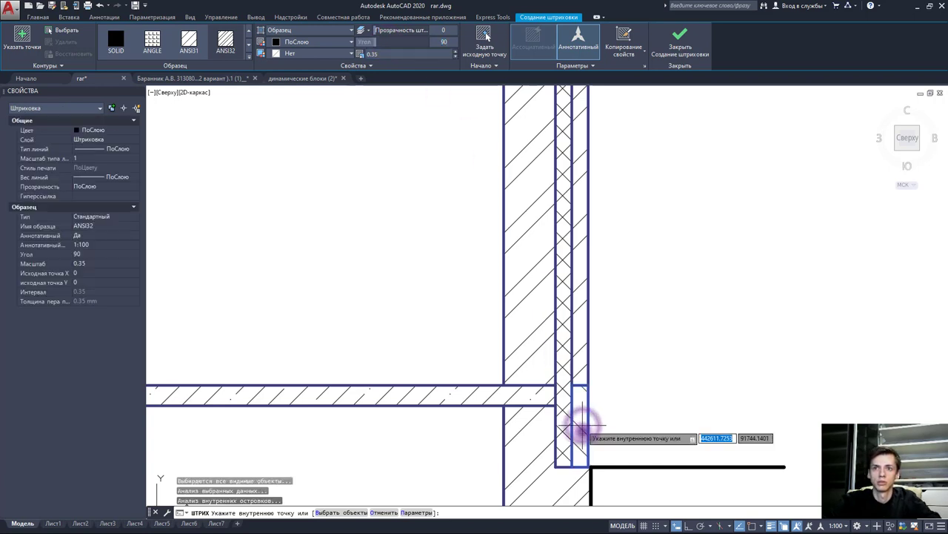
{"action": "scroll", "coordinate": [599, 400], "scroll_direction": "up", "scroll_amount": 2}
{"action": "scroll", "coordinate": [571, 311], "scroll_direction": "down", "scroll_amount": 1}
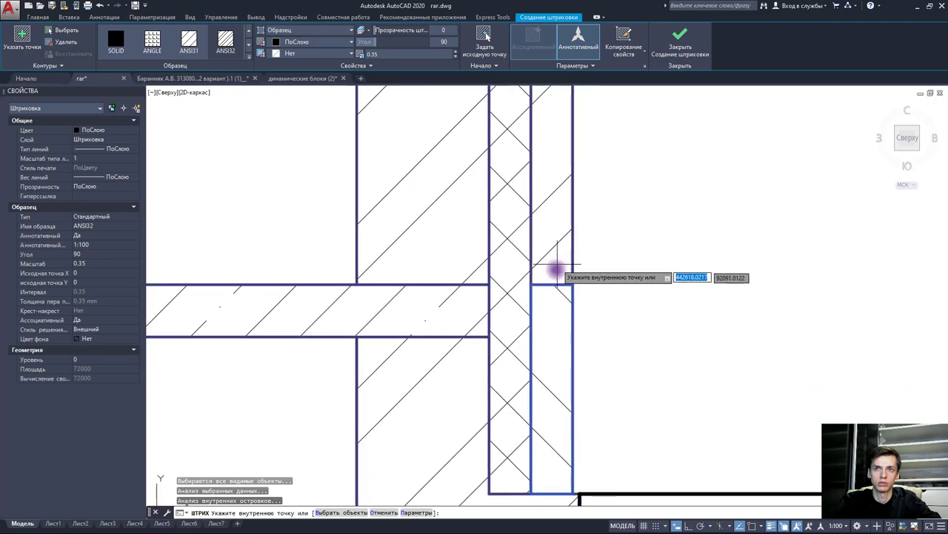
{"action": "scroll", "coordinate": [558, 302], "scroll_direction": "down", "scroll_amount": 1}
{"action": "scroll", "coordinate": [560, 302], "scroll_direction": "down", "scroll_amount": 2}
{"action": "mouse_move", "coordinate": [663, 334]}
{"action": "middle_mouse_down"}
{"action": "mouse_move", "coordinate": [726, 324]}
{"action": "mouse_move", "coordinate": [741, 277]}
{"action": "middle_mouse_up"}
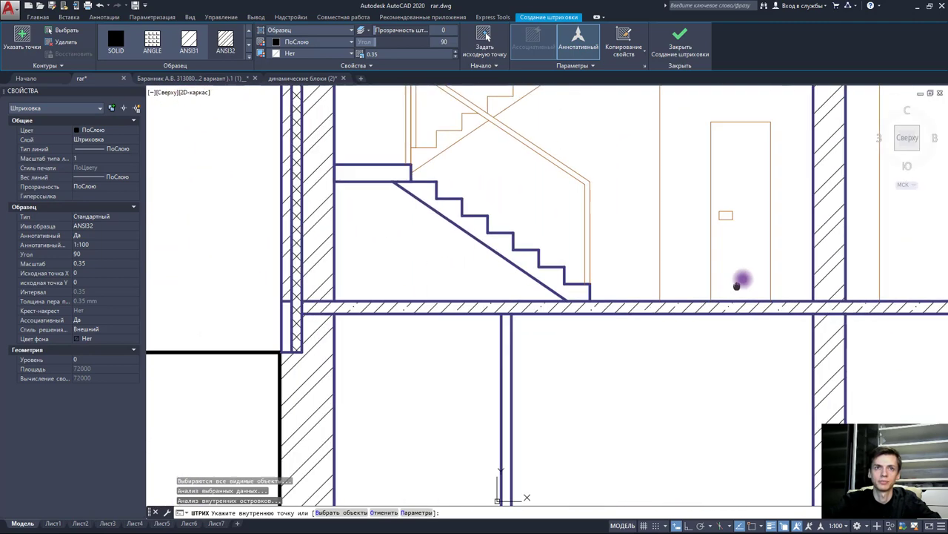
{"action": "scroll", "coordinate": [504, 304], "scroll_direction": "up", "scroll_amount": 1}
{"action": "scroll", "coordinate": [390, 313], "scroll_direction": "up", "scroll_amount": 1}
{"action": "left_click", "coordinate": [372, 311]}
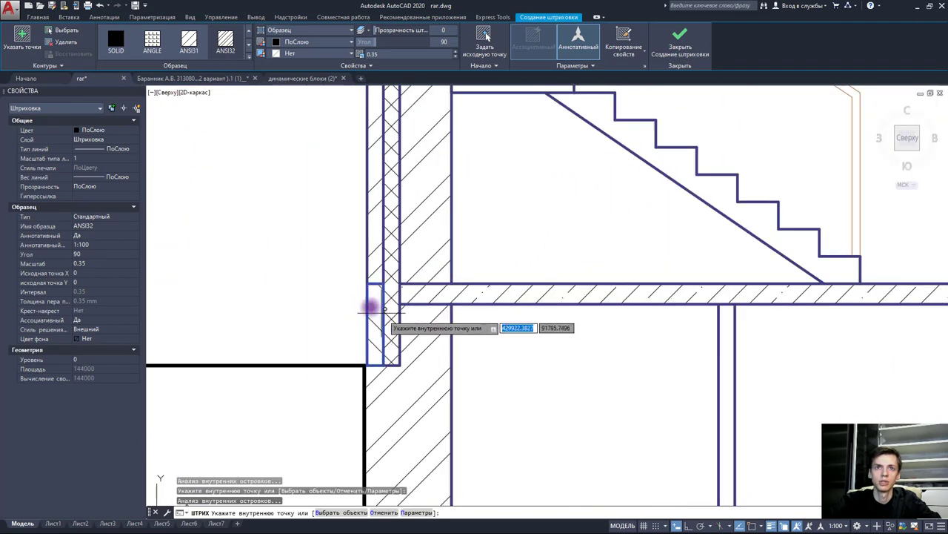
{"action": "scroll", "coordinate": [355, 304], "scroll_direction": "down", "scroll_amount": 1}
{"action": "key", "text": "Escape"}
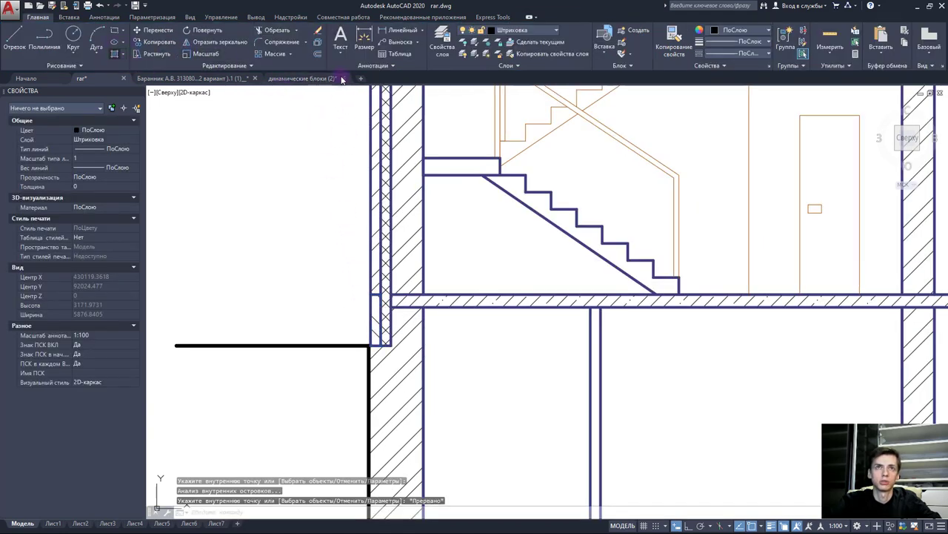
{"action": "key", "text": "Return"}
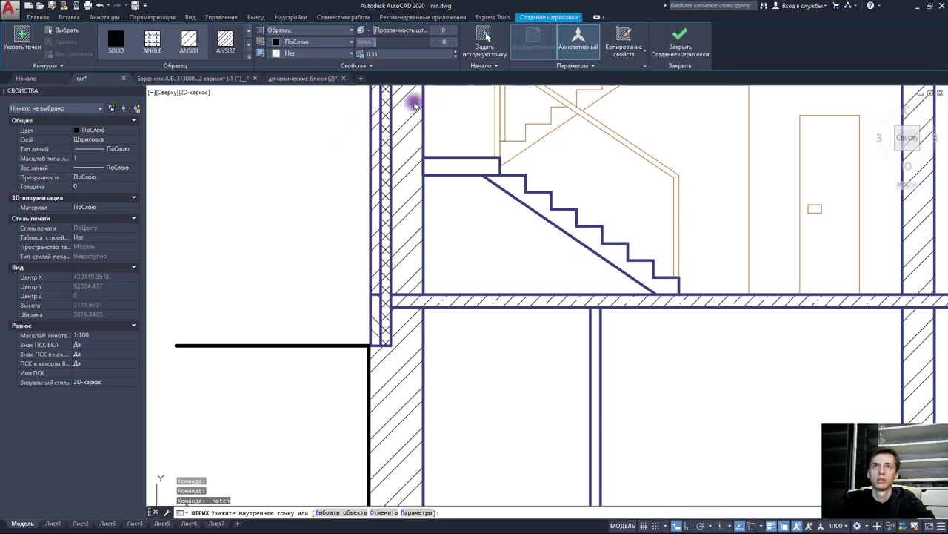
{"action": "key", "text": "Escape"}
- Join the outer wall lines, both ground lines and the foundation line into one polyline
{"action": "scroll", "coordinate": [346, 203], "scroll_direction": "down", "scroll_amount": 1}
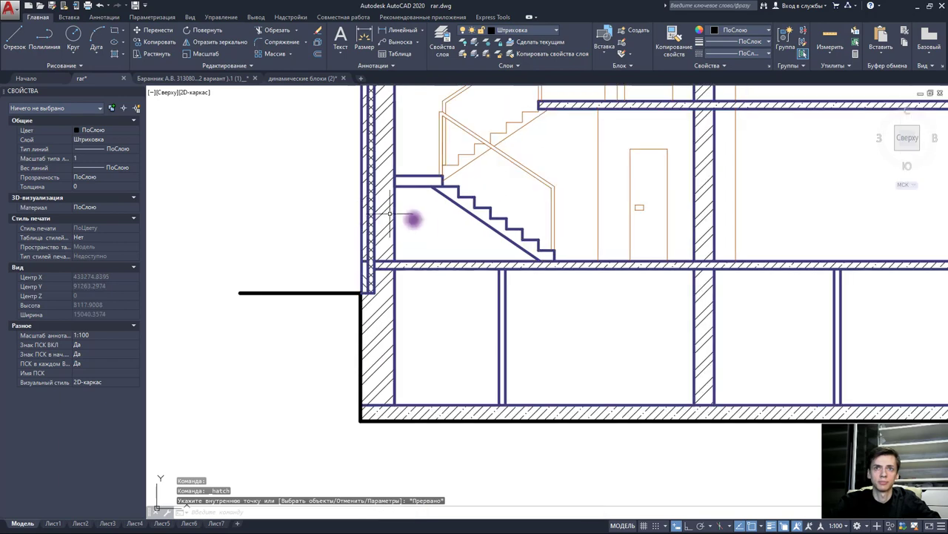
{"action": "scroll", "coordinate": [388, 214], "scroll_direction": "down", "scroll_amount": 2}
{"action": "middle_click_drag", "start_coordinate": [334, 223], "coordinate": [338, 244]}
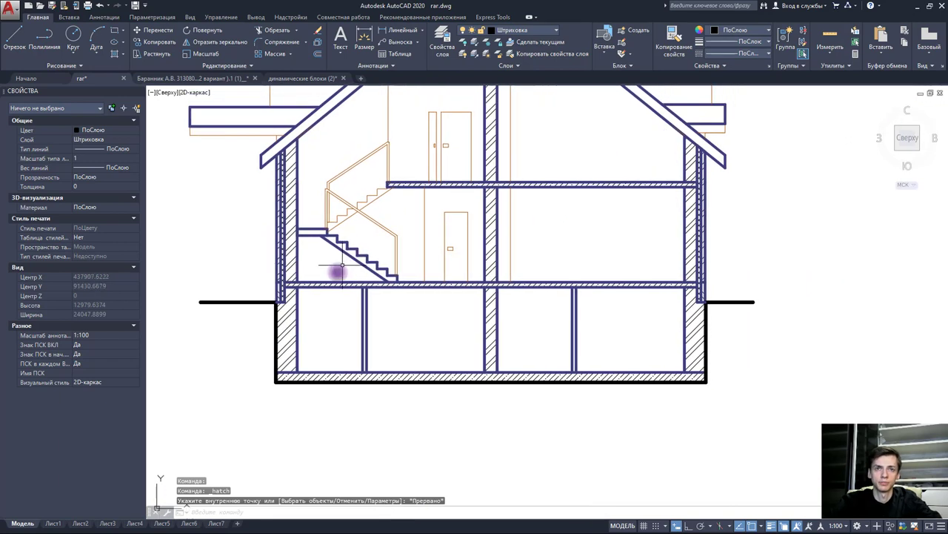
{"action": "left_click", "coordinate": [276, 342]}
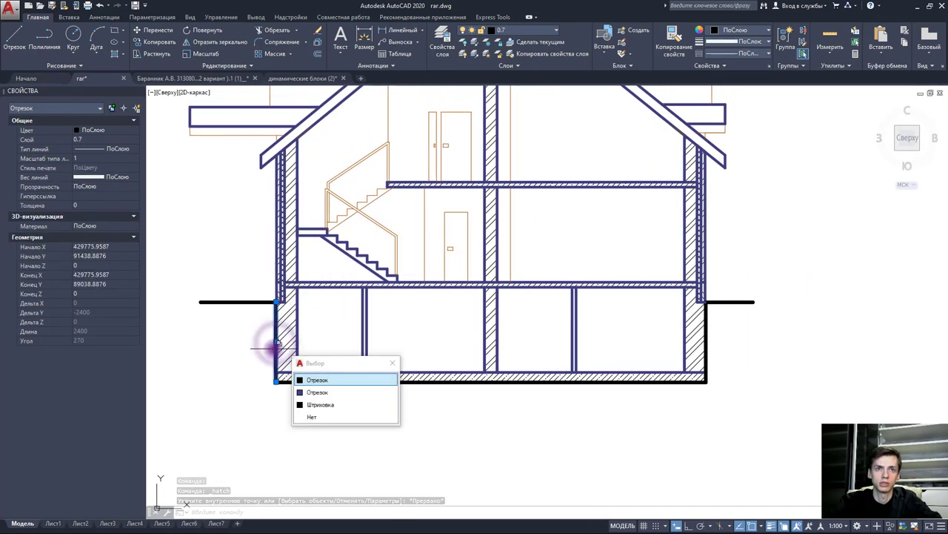
{"action": "left_click", "coordinate": [251, 301]}
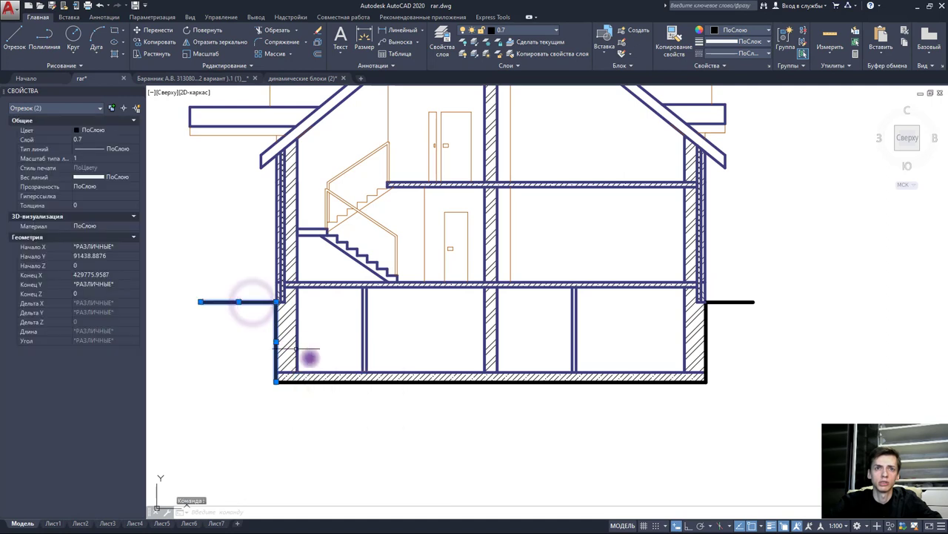
{"action": "left_click", "coordinate": [317, 381]}
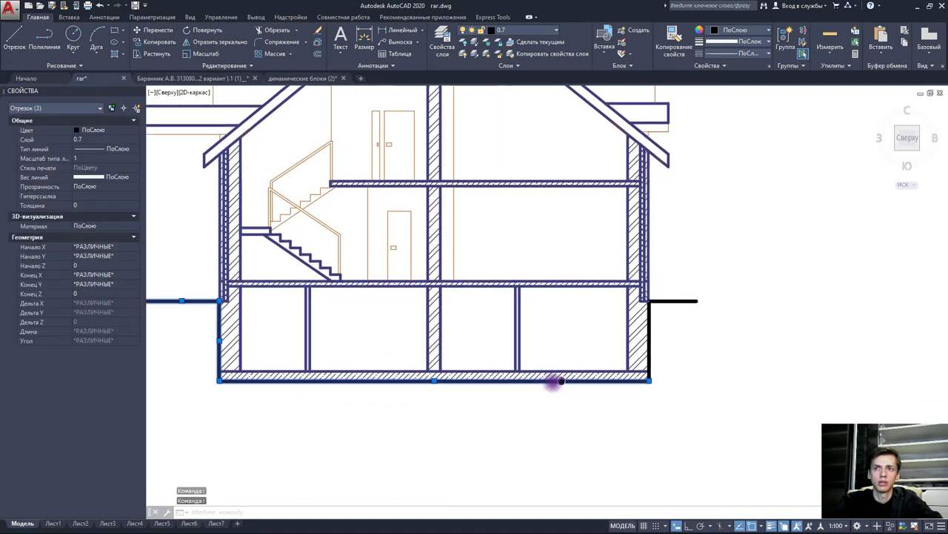
{"action": "left_click", "coordinate": [638, 335]}
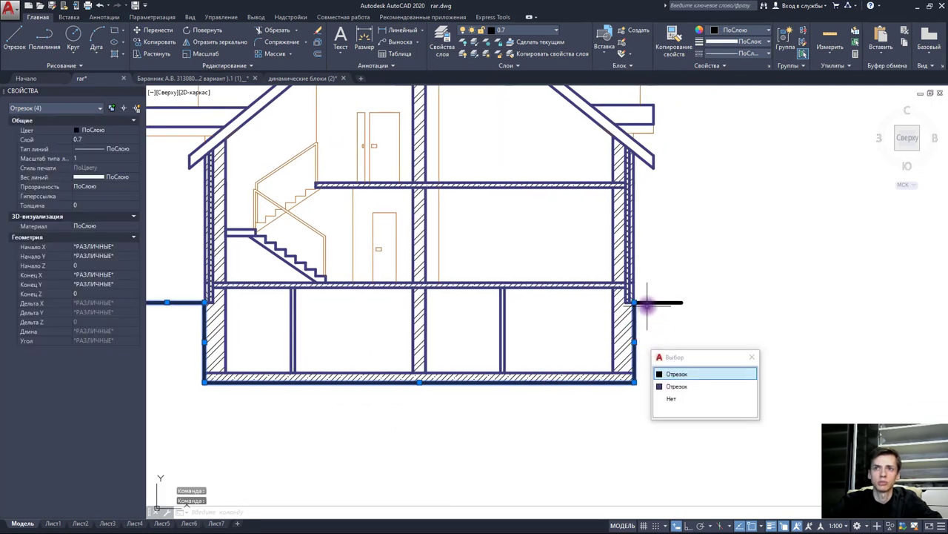
{"action": "left_click", "coordinate": [649, 318]}
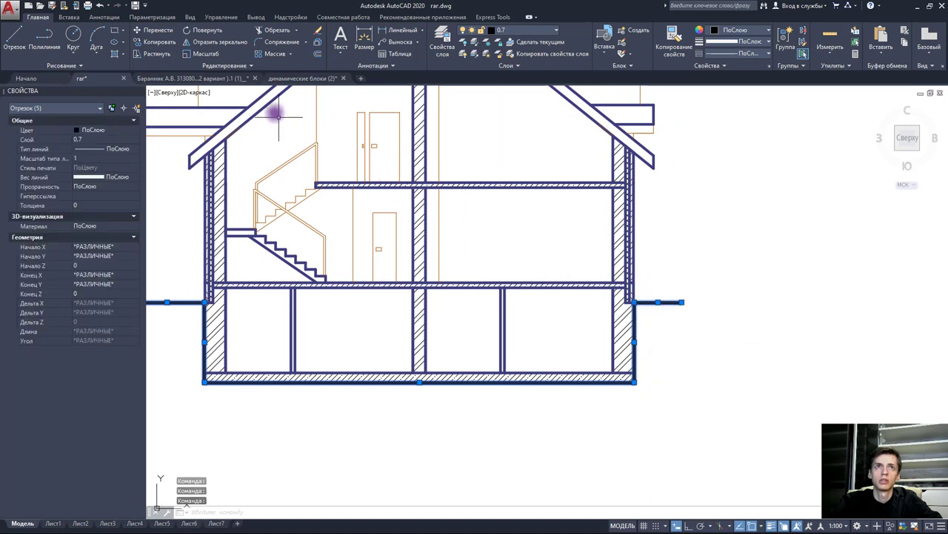
{"action": "left_click", "coordinate": [235, 69]}
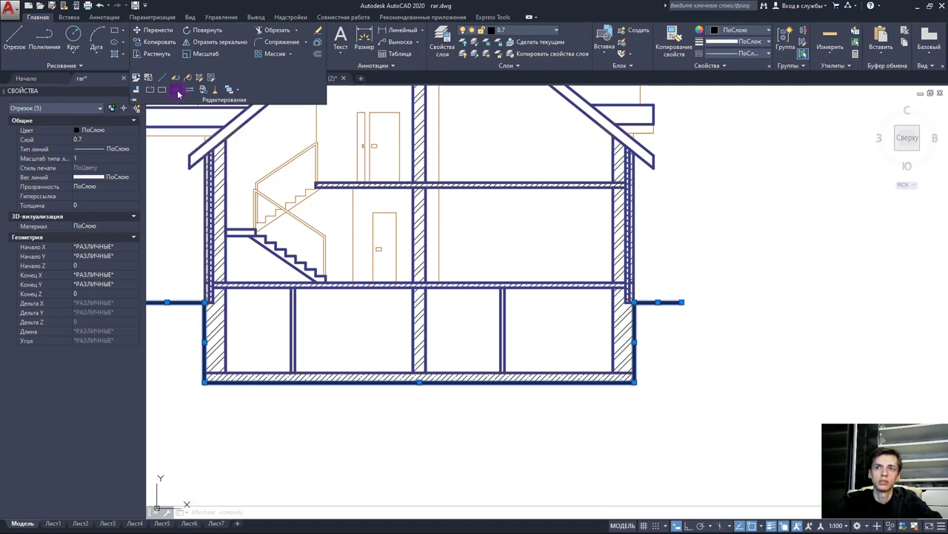
{"action": "left_click", "coordinate": [177, 92]}
{"action": "left_click", "coordinate": [652, 301]}
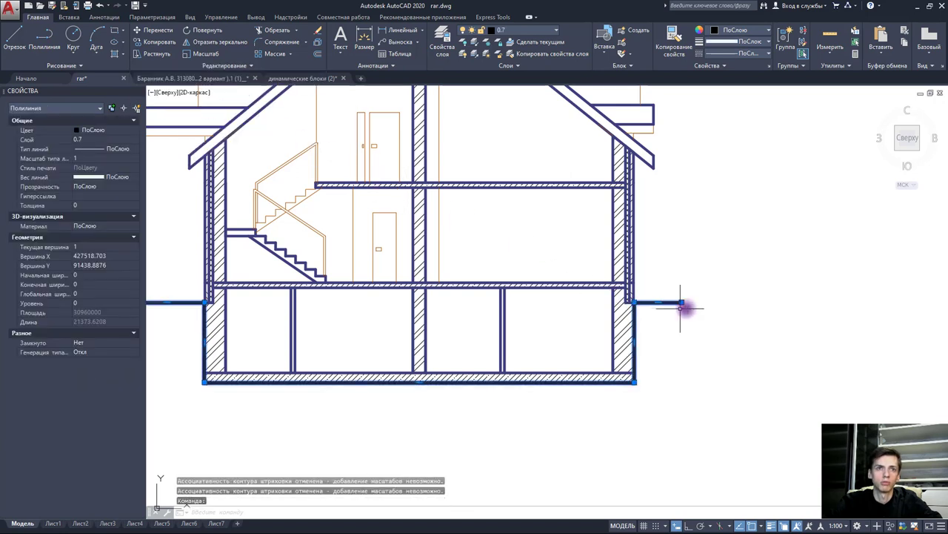
{"action": "middle_click_drag", "start_coordinate": [684, 311], "coordinate": [699, 305]}
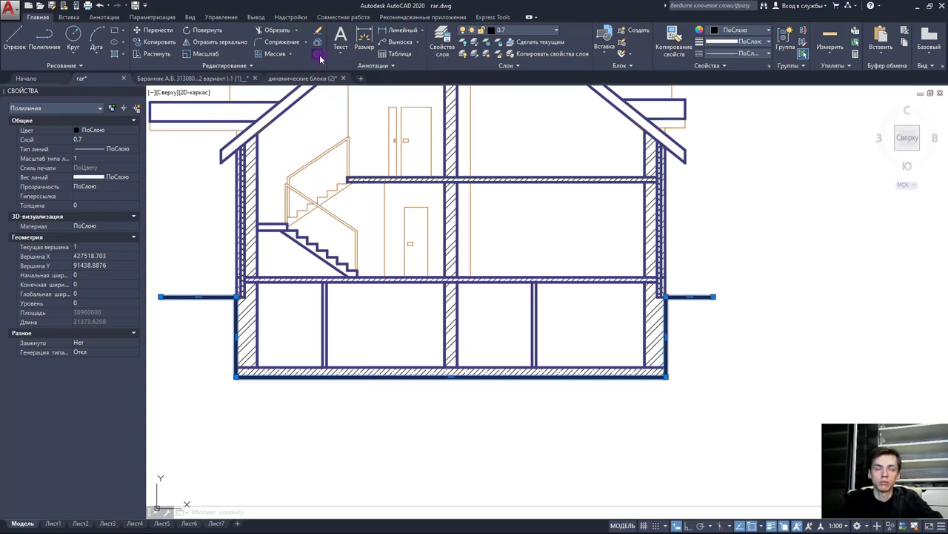
- Offset the joined ground polyline 800 downward
{"action": "left_click", "coordinate": [318, 55]}
{"action": "type", "text": "800"}
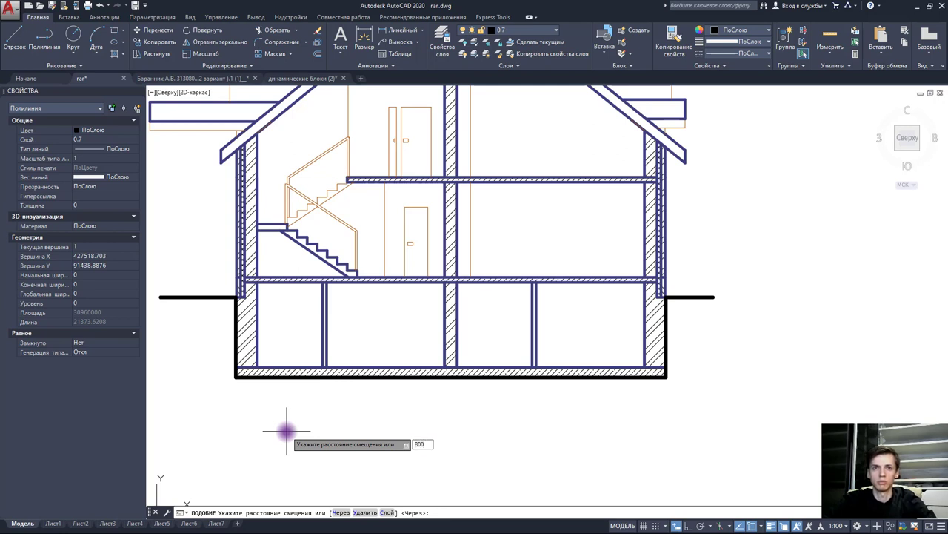
{"action": "key", "text": "Return"}
{"action": "left_click", "coordinate": [286, 434]}
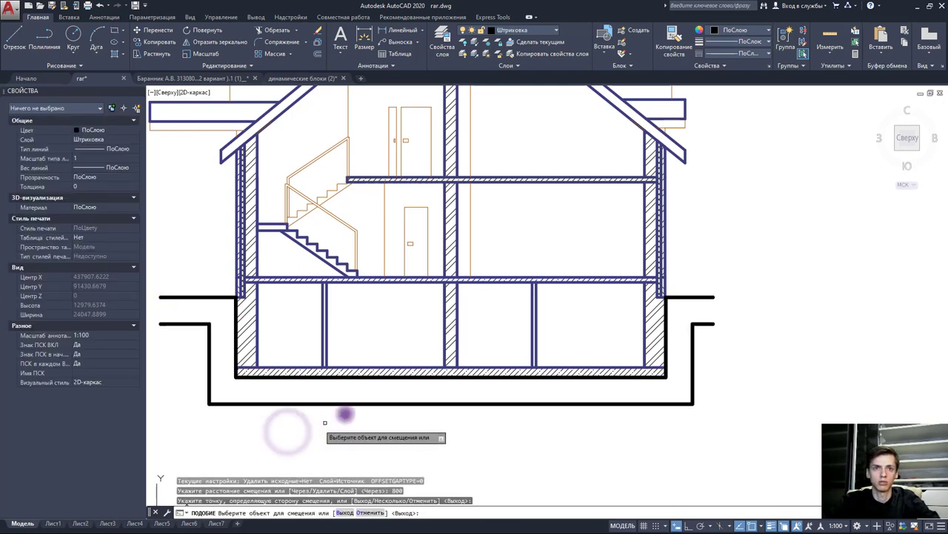
{"action": "key", "text": "Escape"}
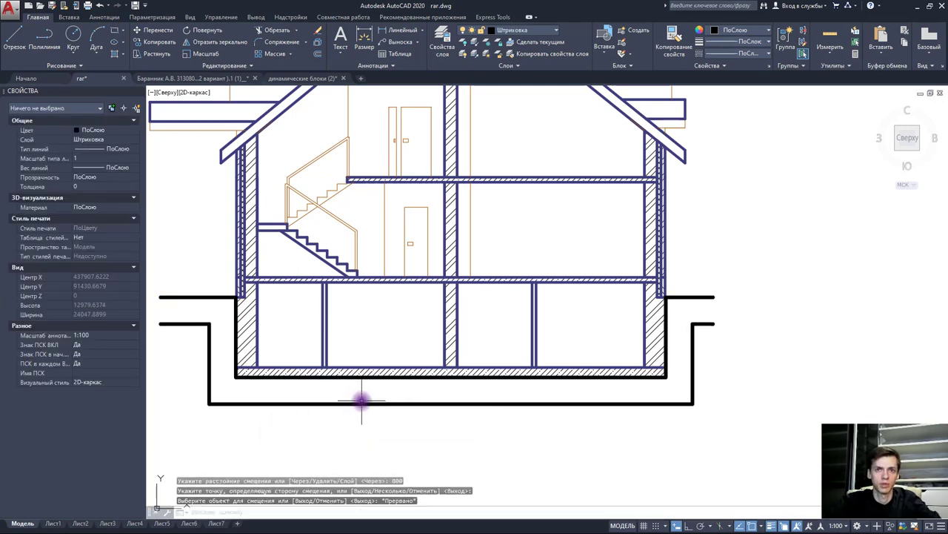
- Move the offset outline to the Defpoints layer and make Defpoints current
{"action": "left_click", "coordinate": [354, 409]}
{"action": "left_click", "coordinate": [337, 403]}
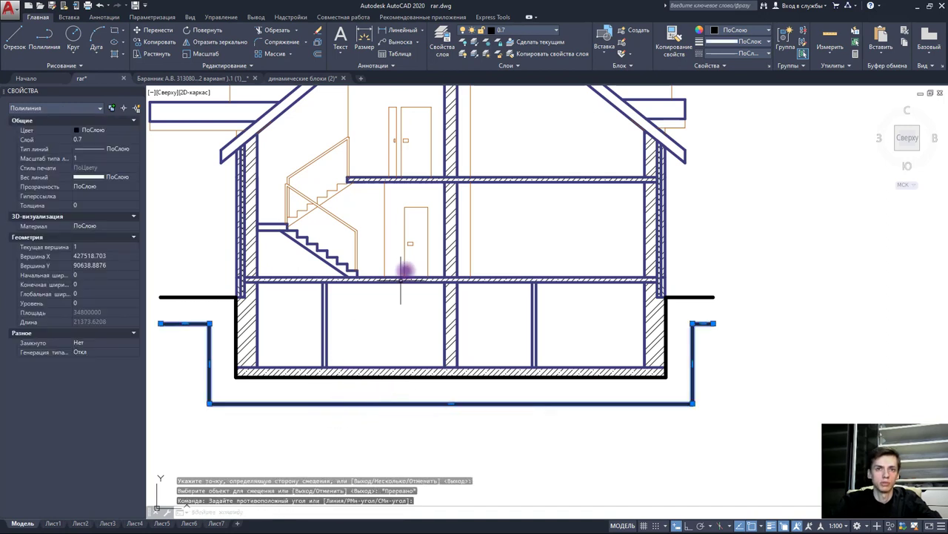
{"action": "left_click", "coordinate": [519, 31]}
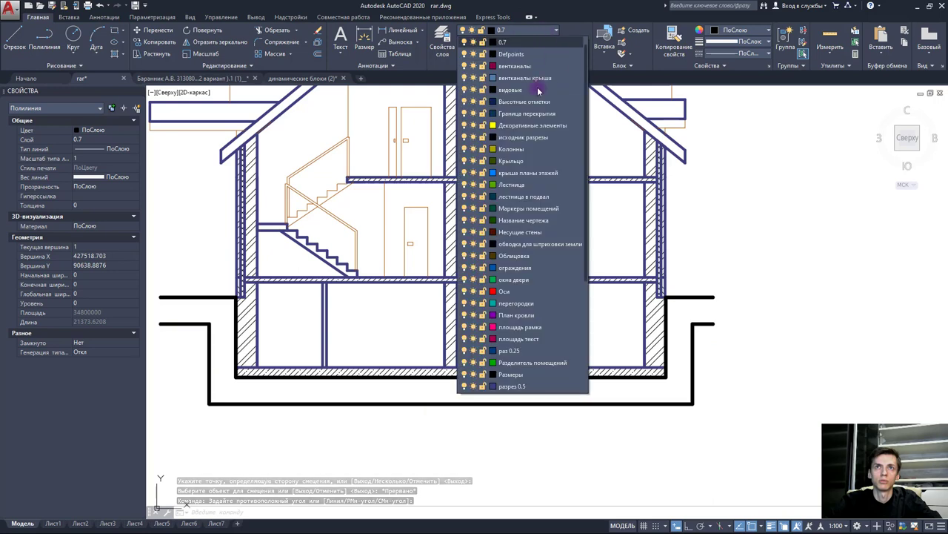
{"action": "scroll", "coordinate": [539, 89], "scroll_direction": "up", "scroll_amount": 1}
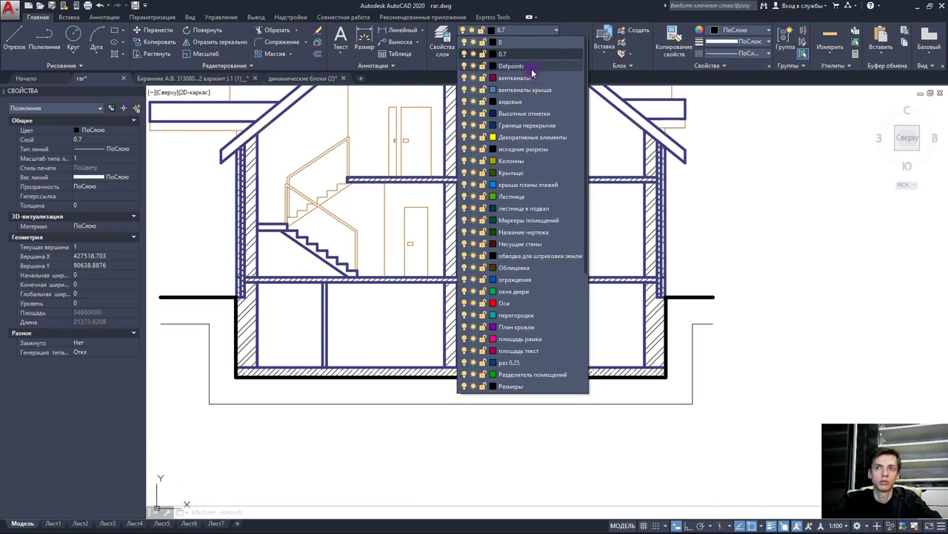
{"action": "left_click", "coordinate": [531, 68]}
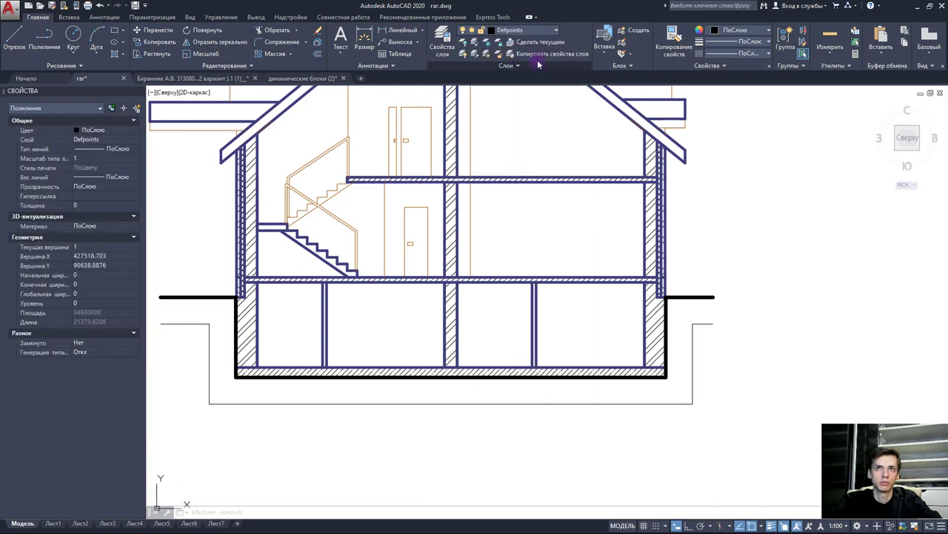
{"action": "left_click", "coordinate": [544, 34]}
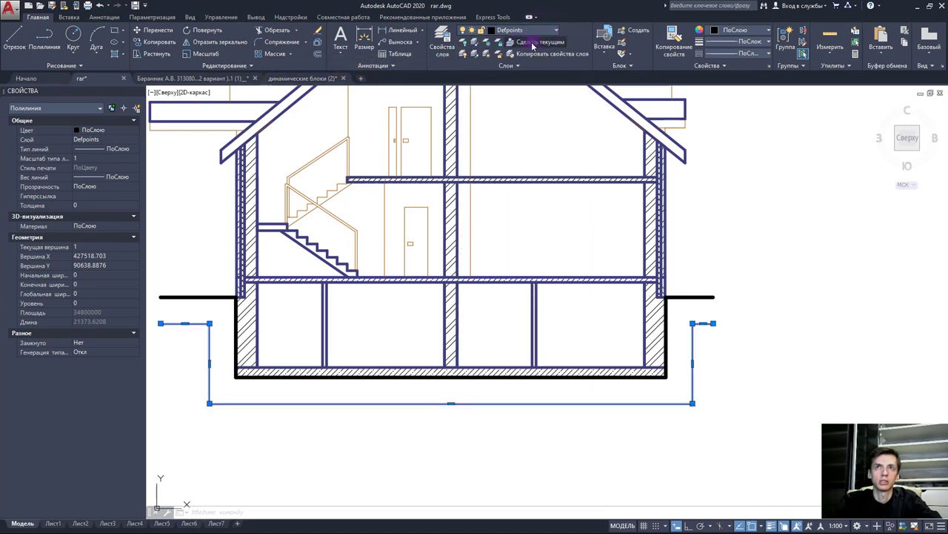
{"action": "left_click", "coordinate": [532, 45]}
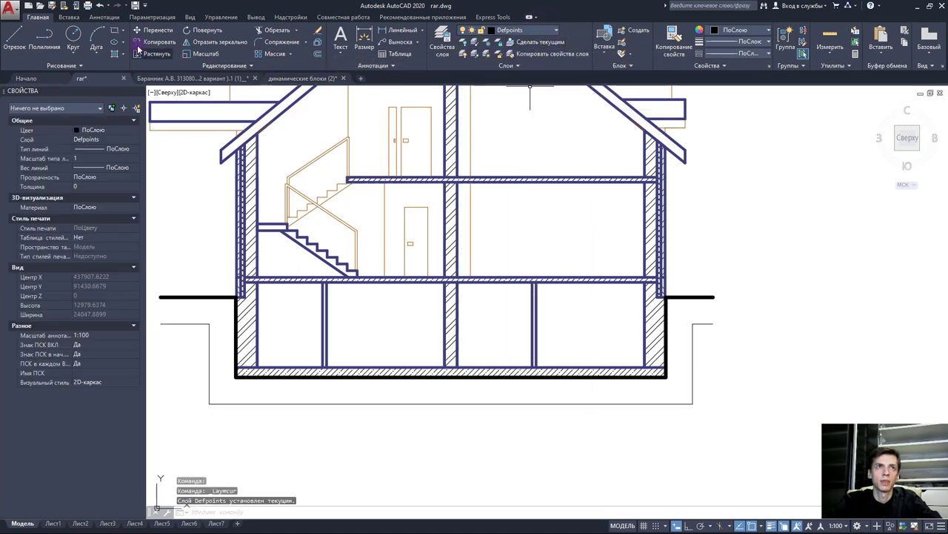
- Draw short vertical lines closing the left and right ends of the outline to the ground line
{"action": "left_click", "coordinate": [14, 36]}
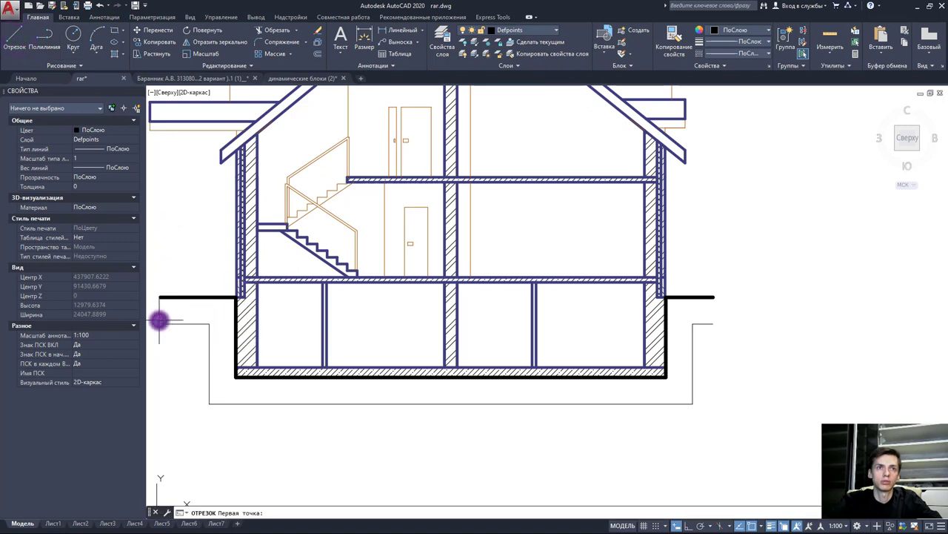
{"action": "left_click", "coordinate": [161, 322]}
{"action": "left_click", "coordinate": [159, 297]}
{"action": "key", "text": "Escape"}
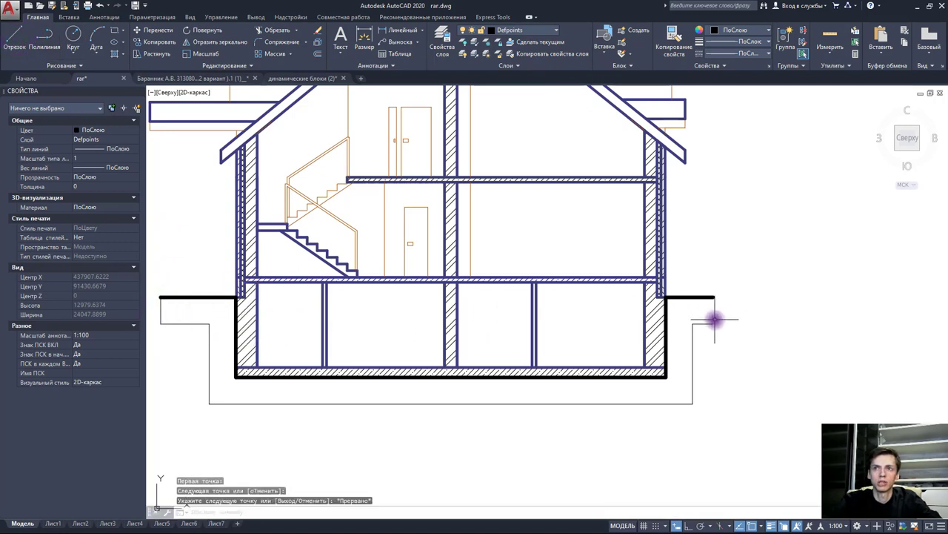
{"action": "key", "text": "Return"}
{"action": "left_click", "coordinate": [713, 323]}
{"action": "left_click", "coordinate": [714, 297]}
{"action": "key", "text": "Escape"}
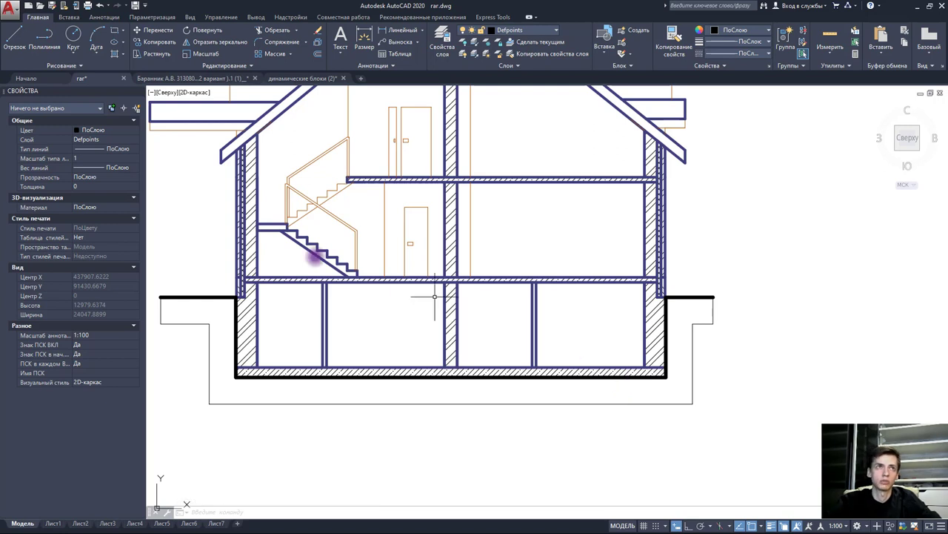
{"action": "left_click", "coordinate": [14, 37]}
{"action": "middle_click_drag", "start_coordinate": [713, 213], "coordinate": [461, 247]}
{"action": "left_click", "coordinate": [641, 259]}
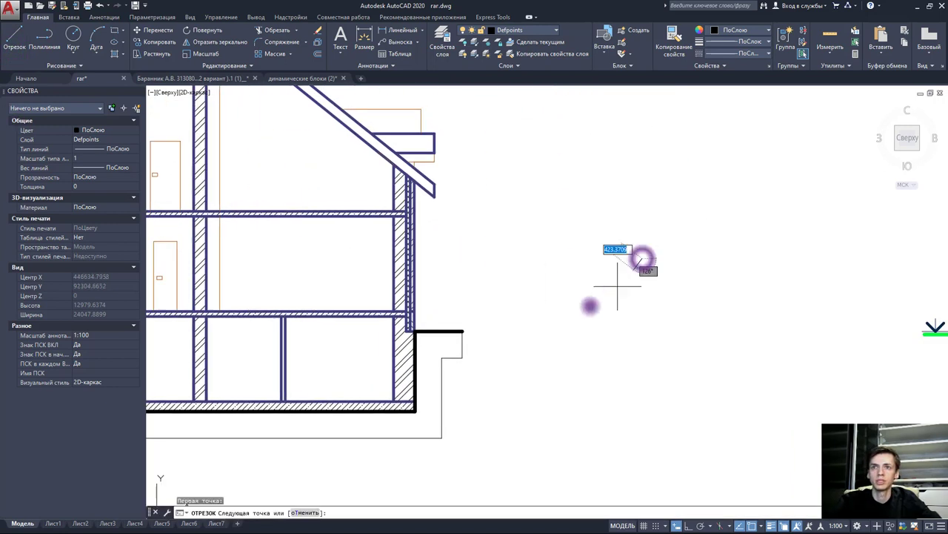
{"action": "left_click", "coordinate": [699, 525]}
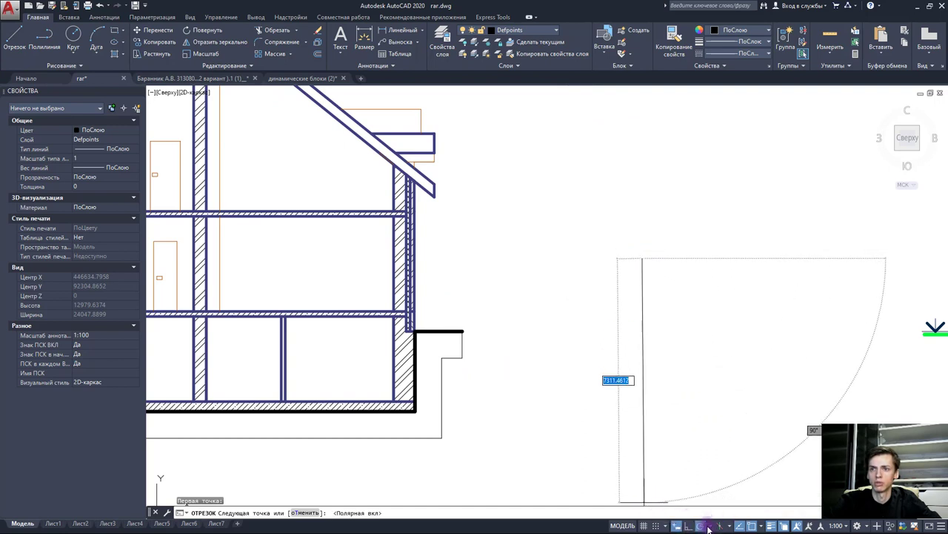
{"action": "left_click", "coordinate": [713, 526]}
{"action": "left_click", "coordinate": [727, 427]}
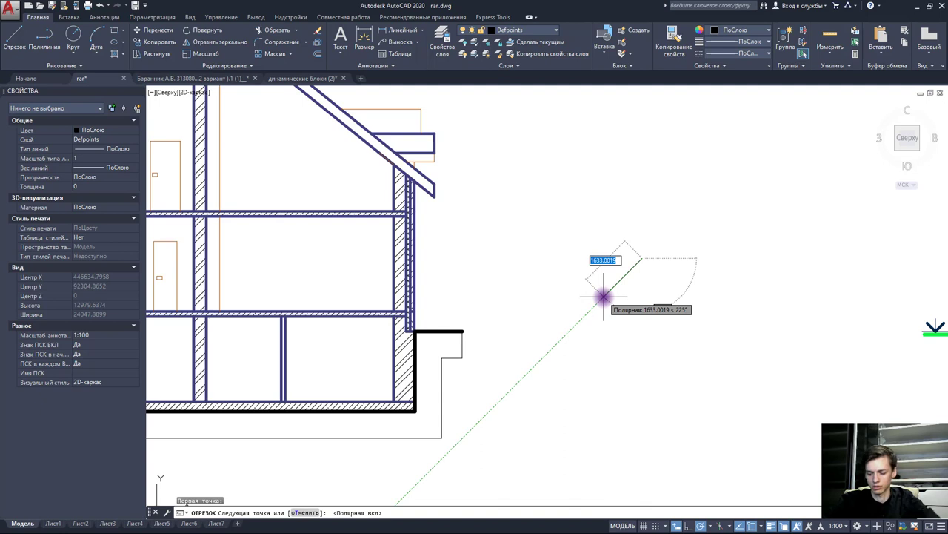
{"action": "type", "text": "600"}
{"action": "key", "text": "Return"}
{"action": "key", "text": "Escape"}
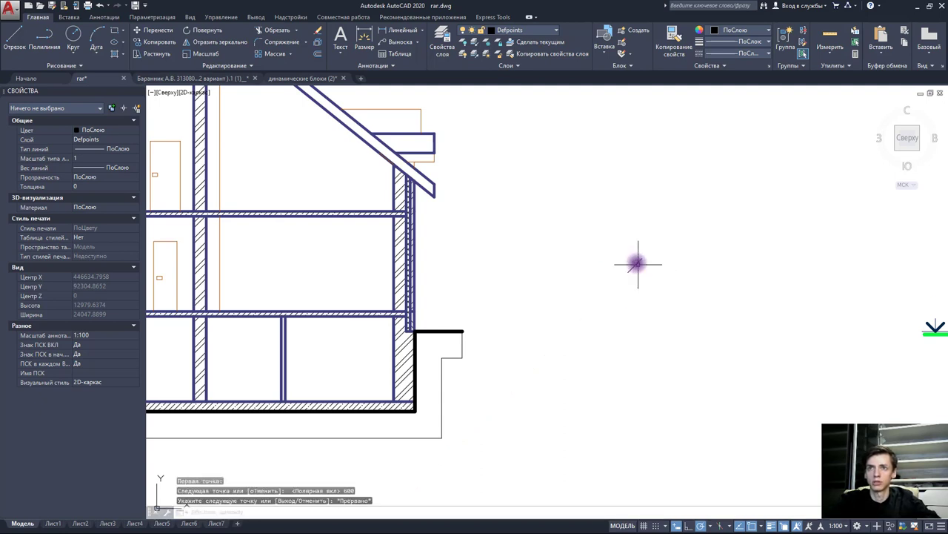
{"action": "scroll", "coordinate": [635, 263], "scroll_direction": "up", "scroll_amount": 4}
{"action": "left_click", "coordinate": [635, 264]}
{"action": "left_click", "coordinate": [635, 271]}
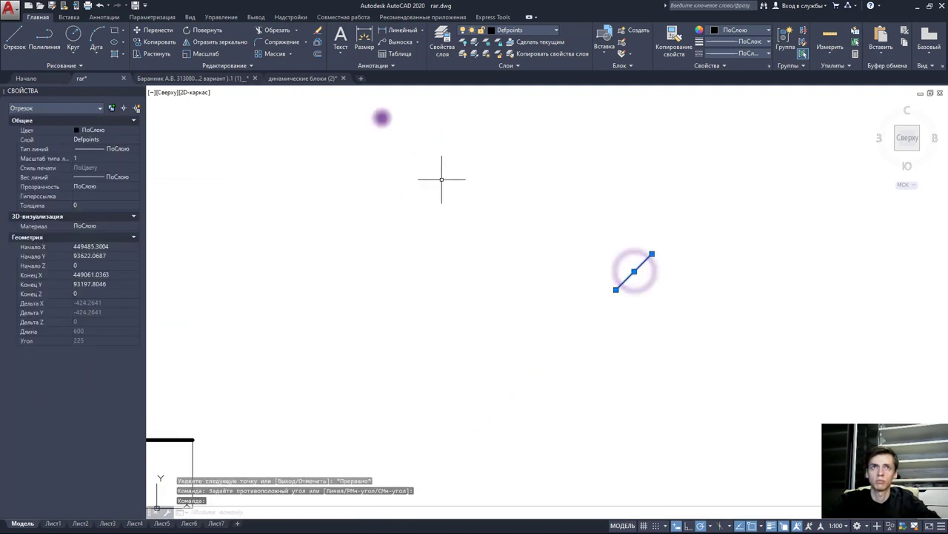
{"action": "left_click", "coordinate": [157, 41]}
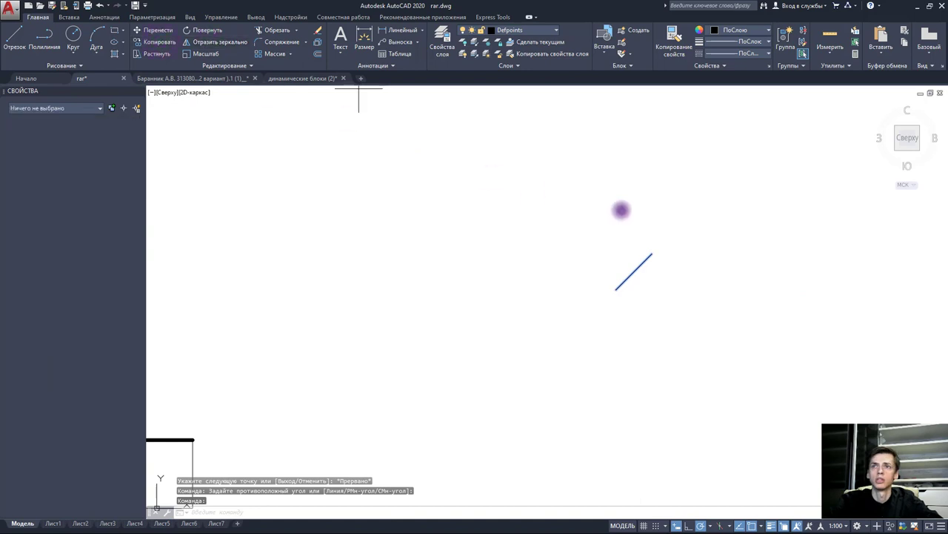
{"action": "left_click", "coordinate": [652, 252]}
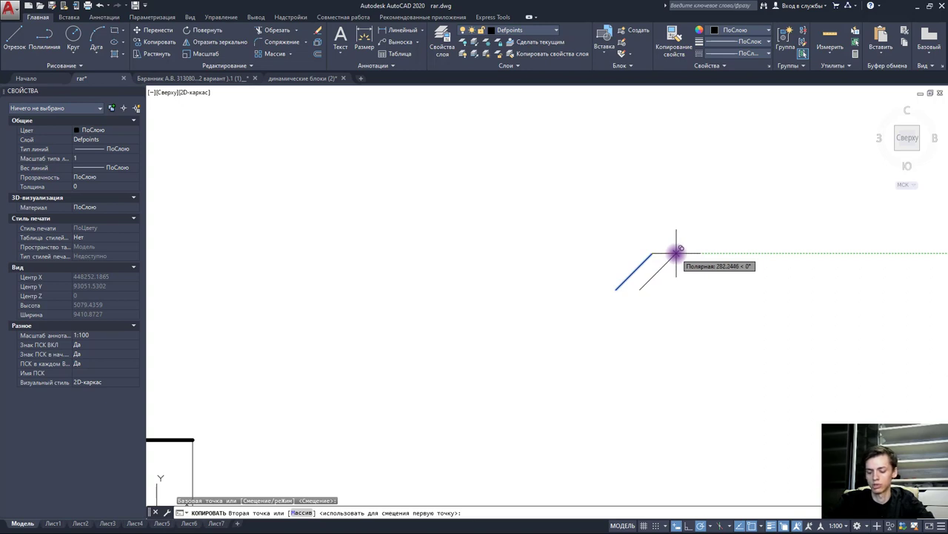
{"action": "type", "text": "30"}
{"action": "key", "text": "Return"}
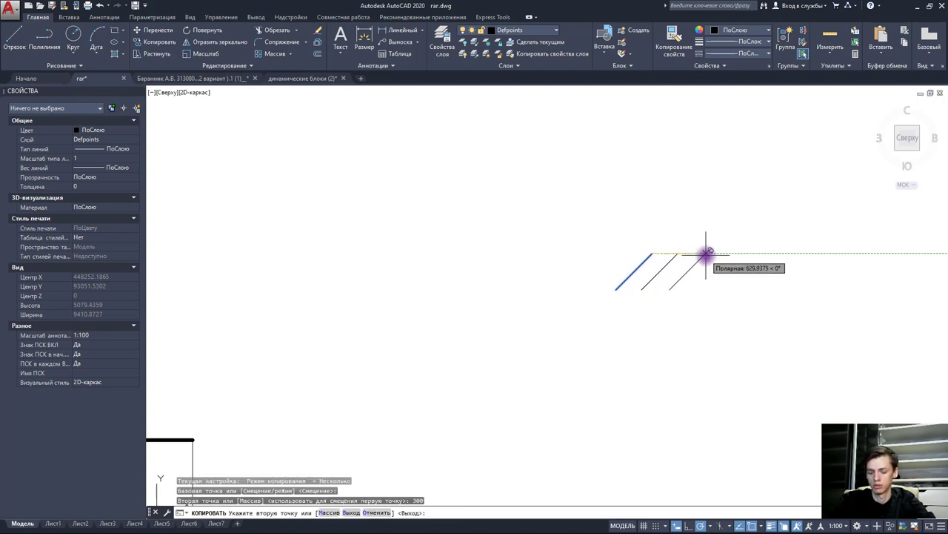
{"action": "type", "text": "600"}
{"action": "key", "text": "Return"}
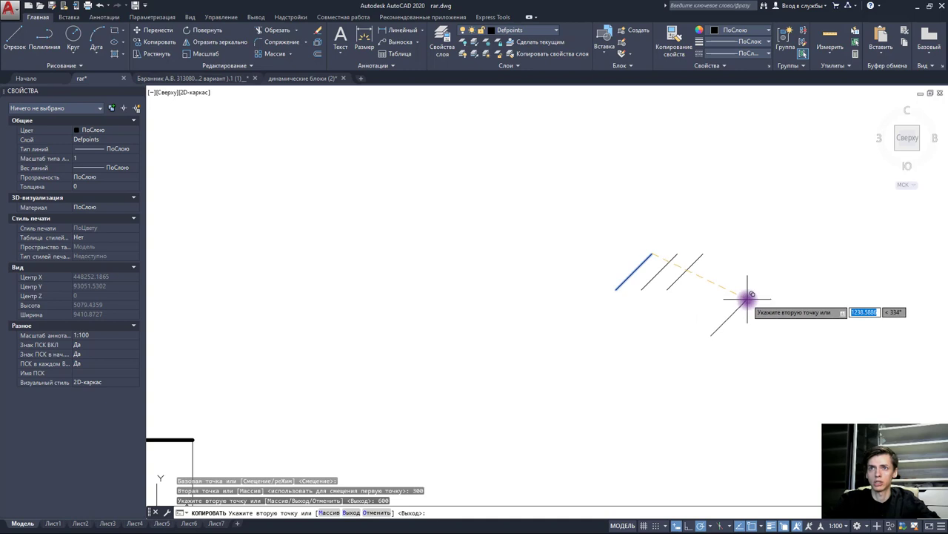
{"action": "key", "text": "Escape"}
{"action": "scroll", "coordinate": [715, 287], "scroll_direction": "down", "scroll_amount": 2}
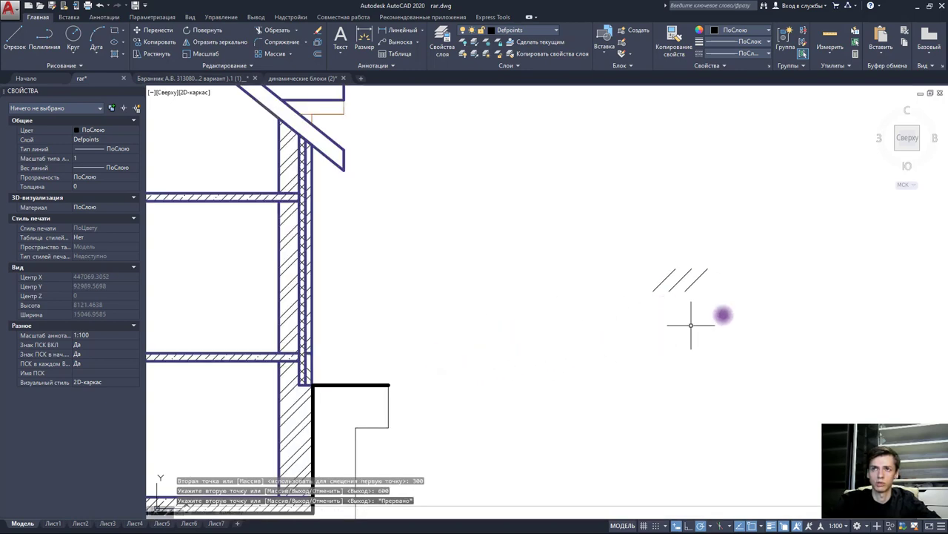
{"action": "left_click", "coordinate": [741, 303]}
{"action": "left_click", "coordinate": [605, 237]}
{"action": "key", "text": "Delete"}
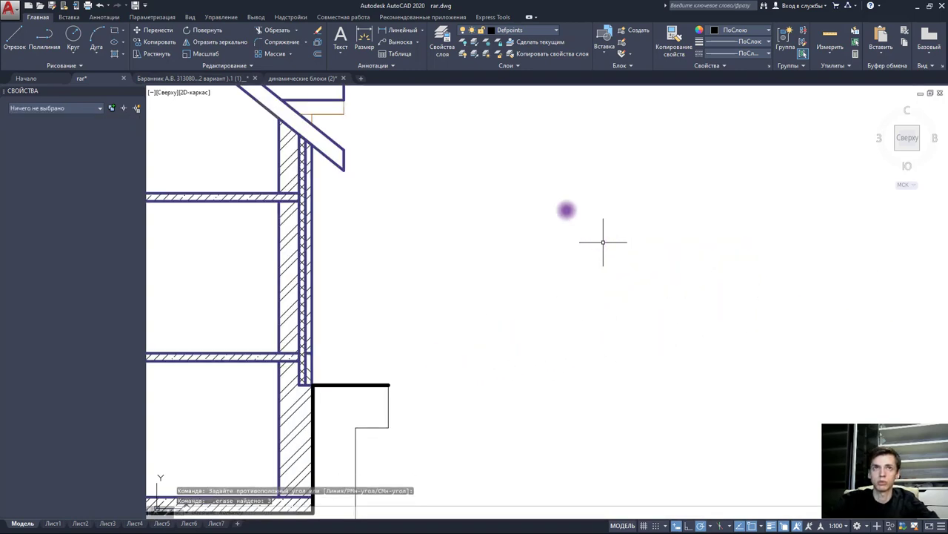
- Make Штриховка the current layer
{"action": "left_click", "coordinate": [540, 34]}
{"action": "scroll", "coordinate": [544, 281], "scroll_direction": "down", "scroll_amount": 1}
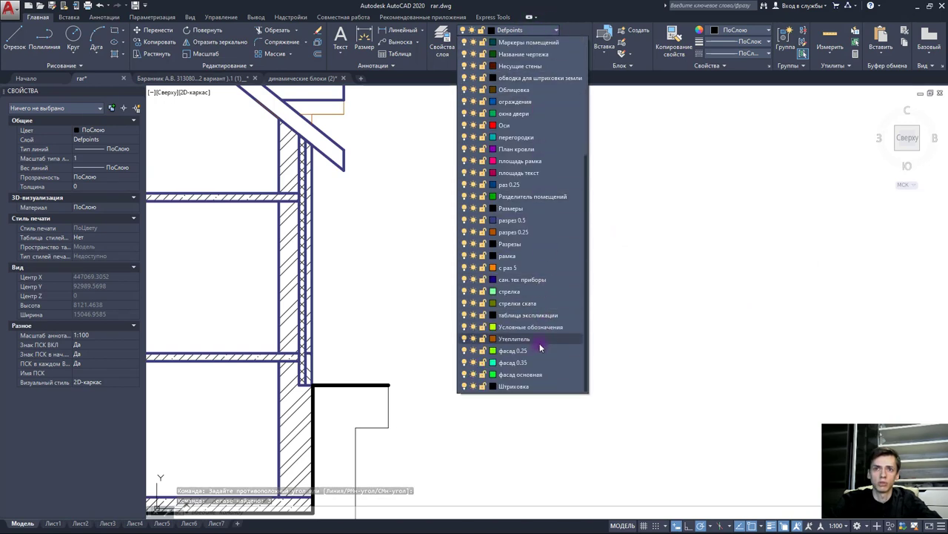
{"action": "left_click", "coordinate": [532, 386]}
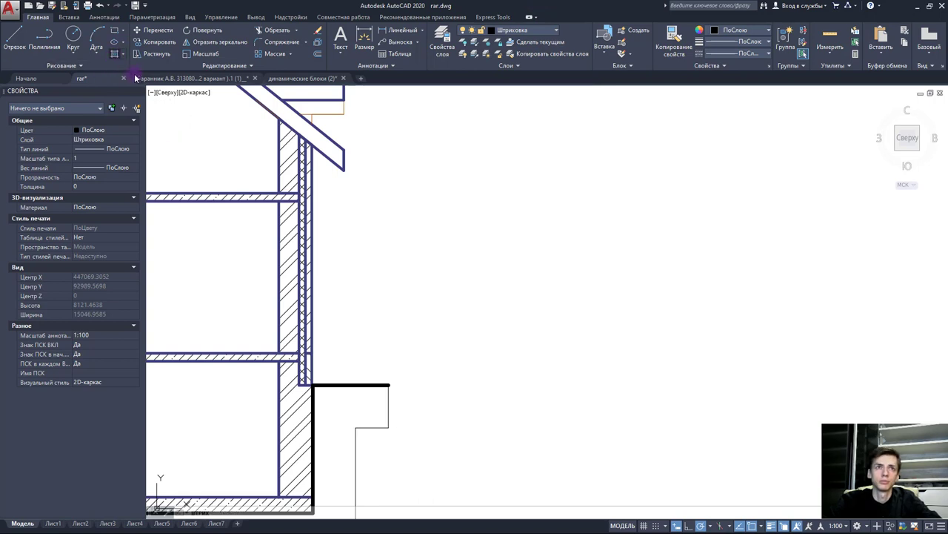
- Start a hatch and choose the ANSI31 pattern from the pattern gallery
{"action": "left_click", "coordinate": [114, 42]}
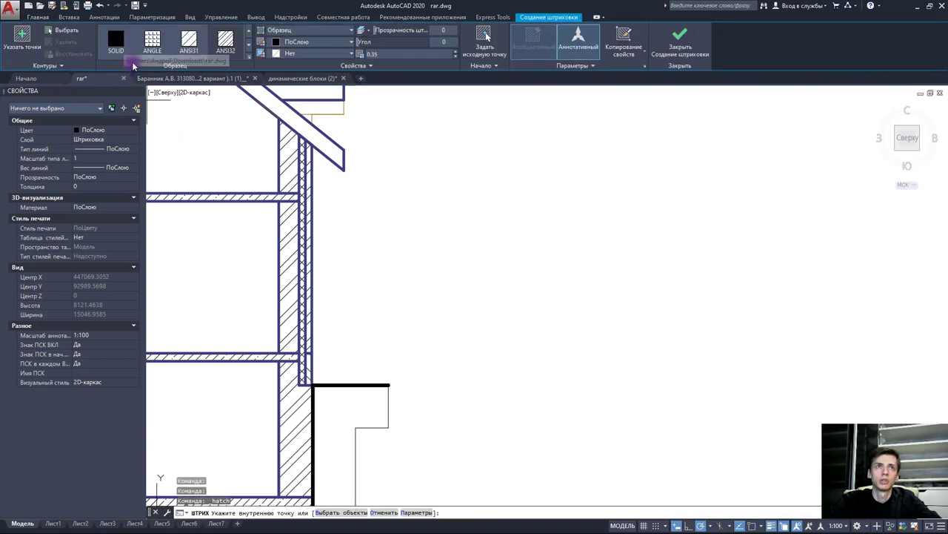
{"action": "left_click", "coordinate": [248, 44]}
{"action": "left_click", "coordinate": [248, 45]}
{"action": "left_click", "coordinate": [248, 45]}
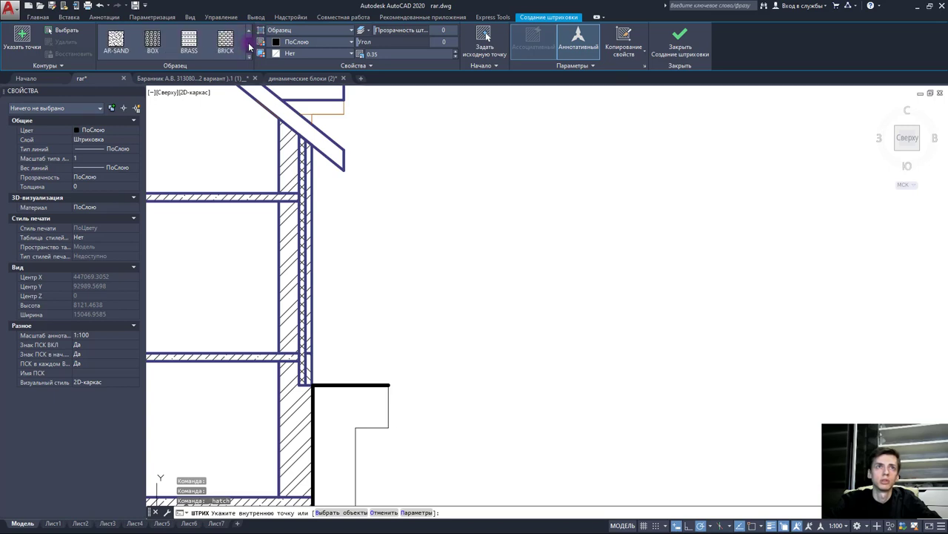
{"action": "left_click", "coordinate": [248, 44]}
{"action": "left_click", "coordinate": [248, 45]}
{"action": "left_click", "coordinate": [249, 47]}
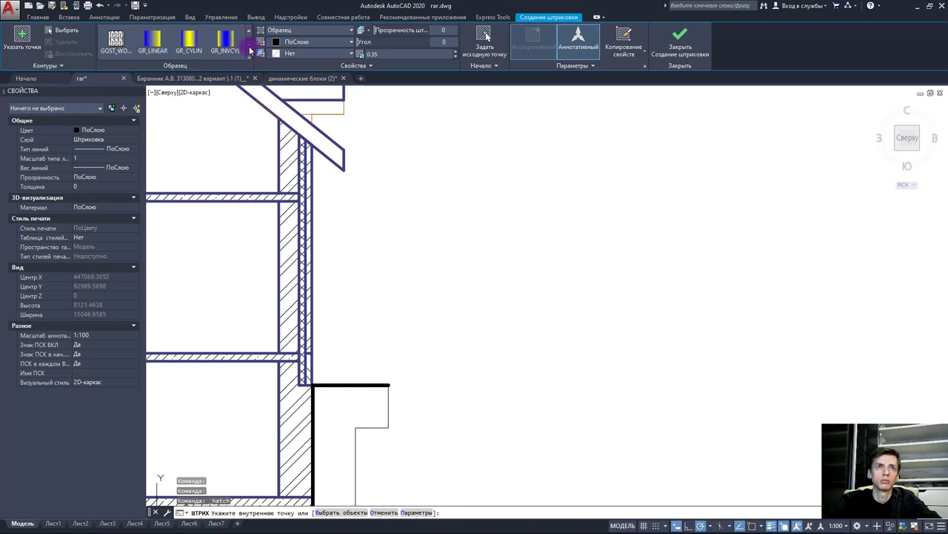
{"action": "left_click", "coordinate": [250, 49]}
{"action": "left_click", "coordinate": [250, 49]}
{"action": "left_click", "coordinate": [249, 49]}
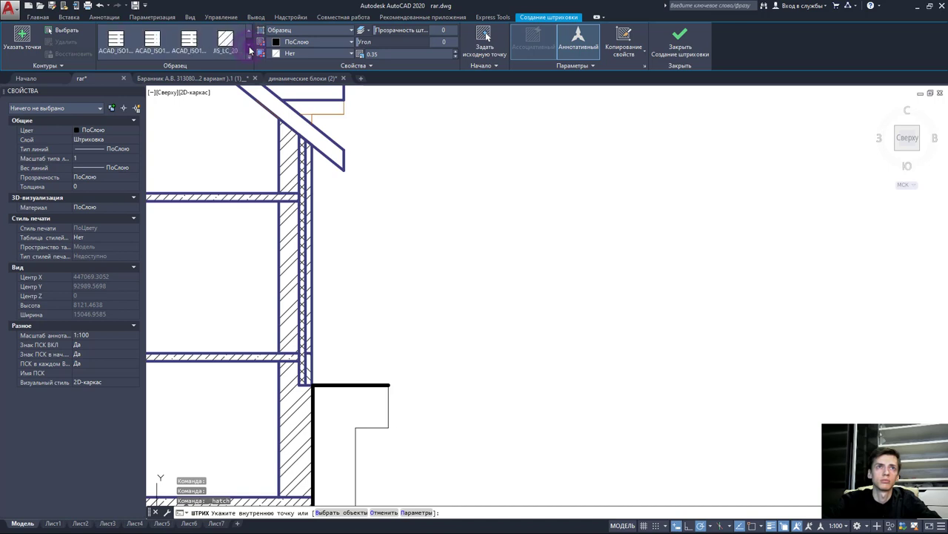
{"action": "left_click", "coordinate": [251, 49]}
{"action": "left_click", "coordinate": [251, 40]}
{"action": "left_click", "coordinate": [248, 59]}
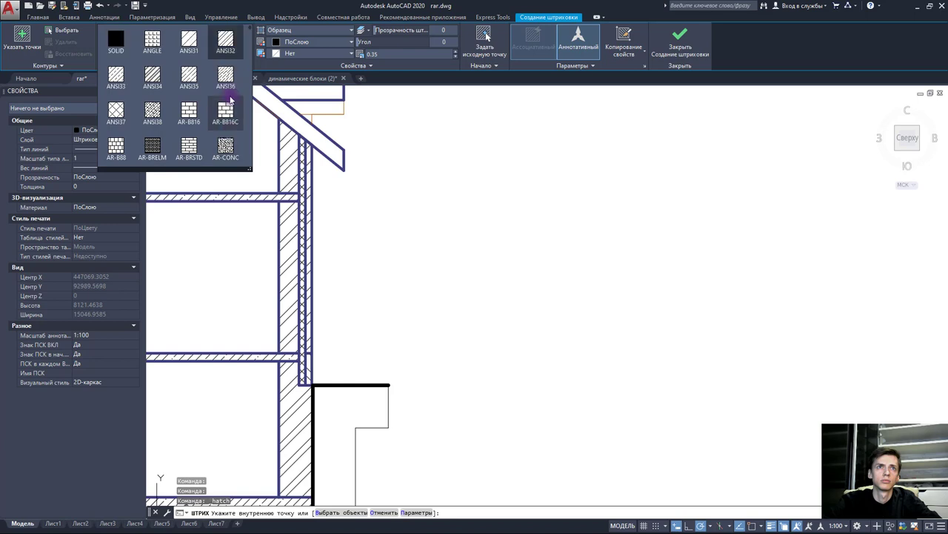
{"action": "left_click", "coordinate": [189, 41]}
- Cancel the hatch in progress and undo the earlier ANSI31 ground hatch
{"action": "middle_click_drag", "start_coordinate": [327, 410], "coordinate": [468, 330]}
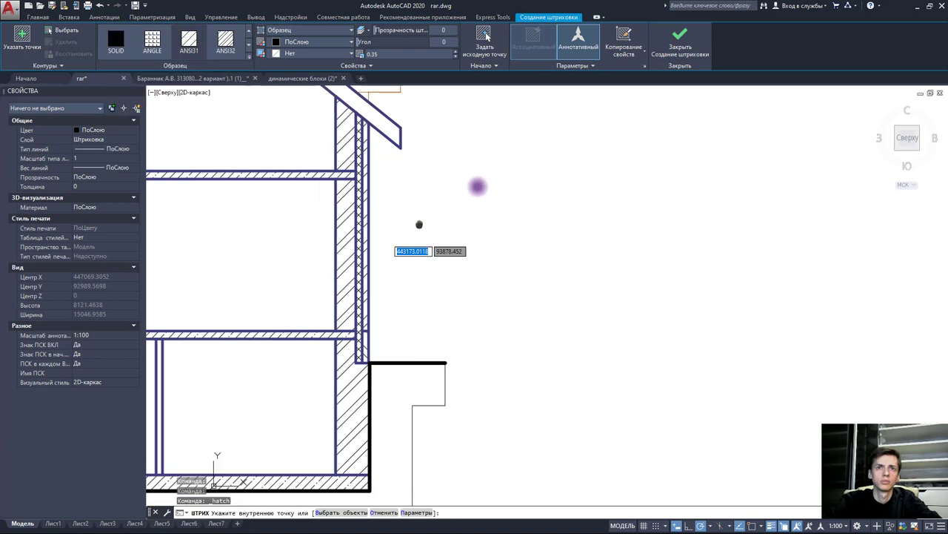
{"action": "left_click", "coordinate": [468, 330]}
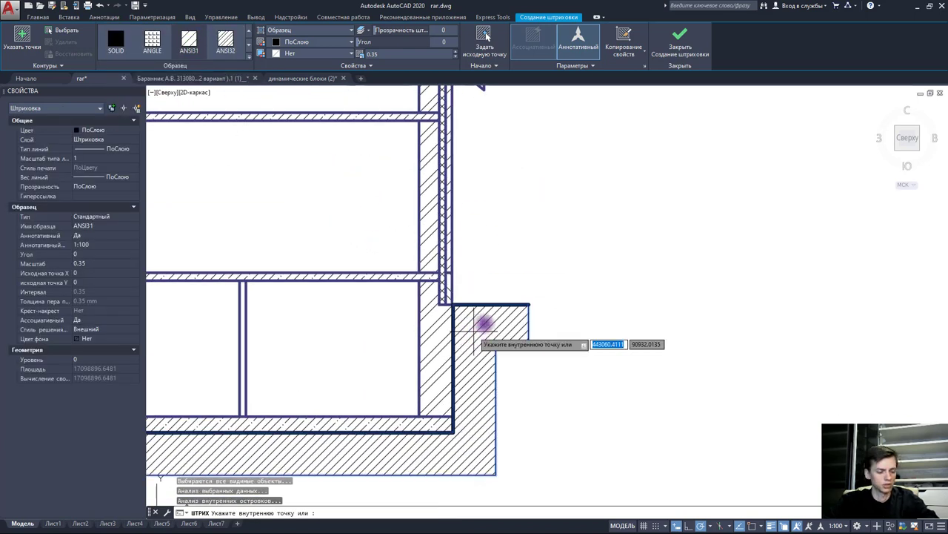
{"action": "type", "text": "u"}
{"action": "key", "text": "Return"}
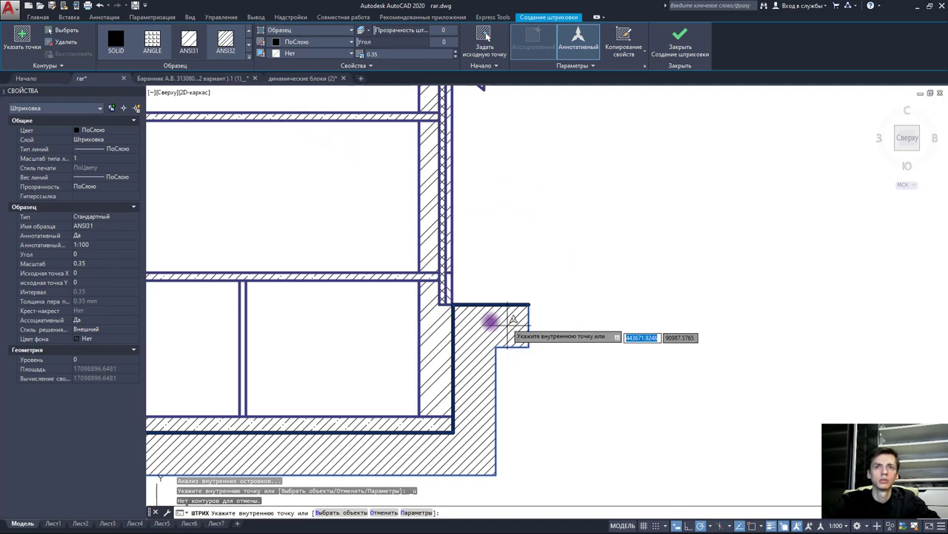
{"action": "key", "text": "Escape"}
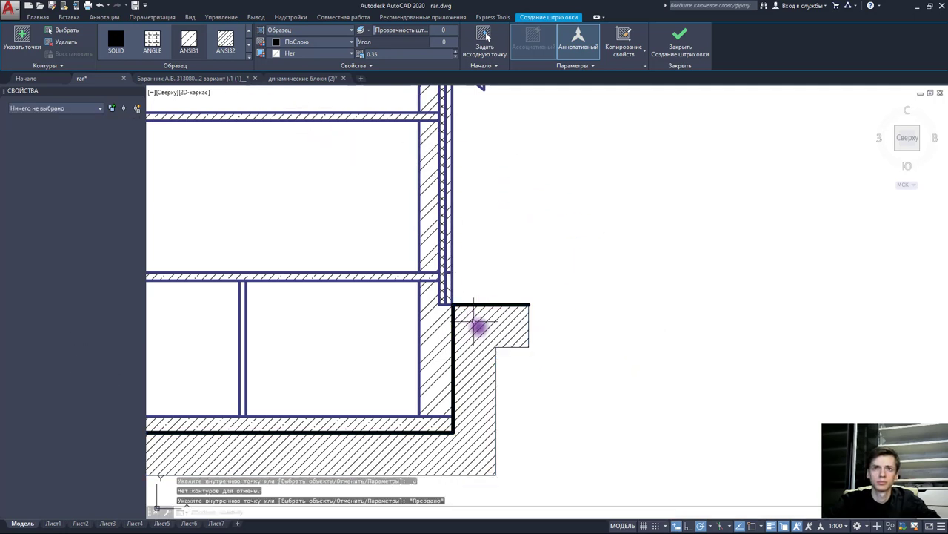
{"action": "key", "text": "ctrl+z"}
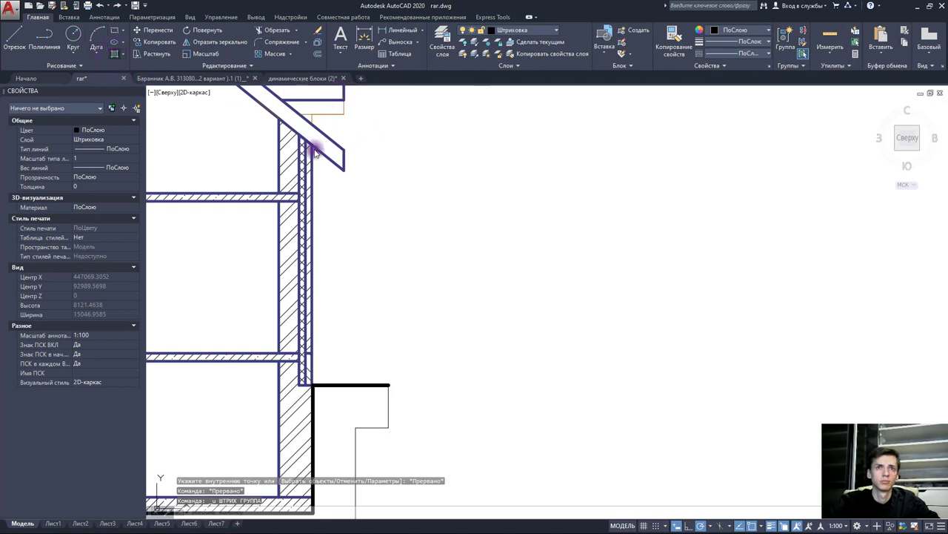
- Fill the soil beside the basement wall with the GOST_GROUND pattern
{"action": "left_click", "coordinate": [114, 53]}
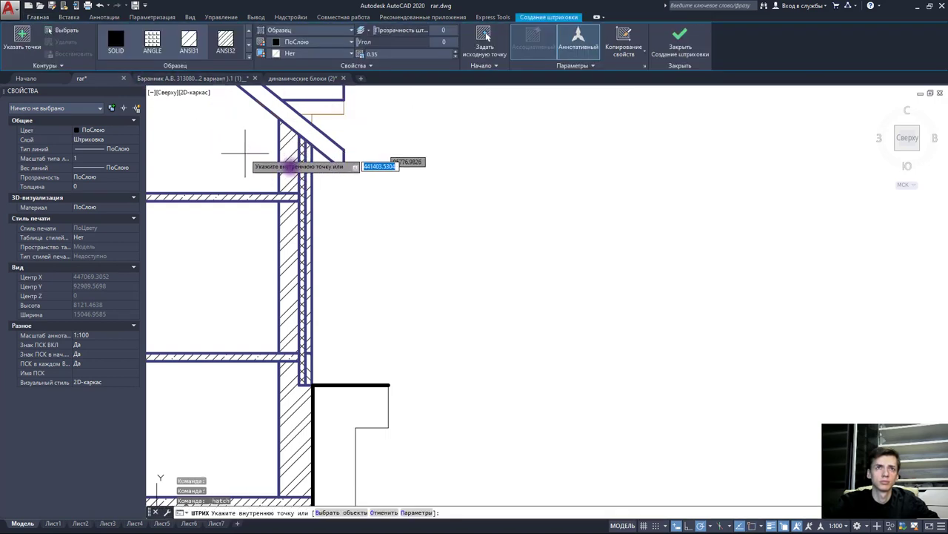
{"action": "left_click", "coordinate": [249, 46]}
{"action": "left_click", "coordinate": [249, 46]}
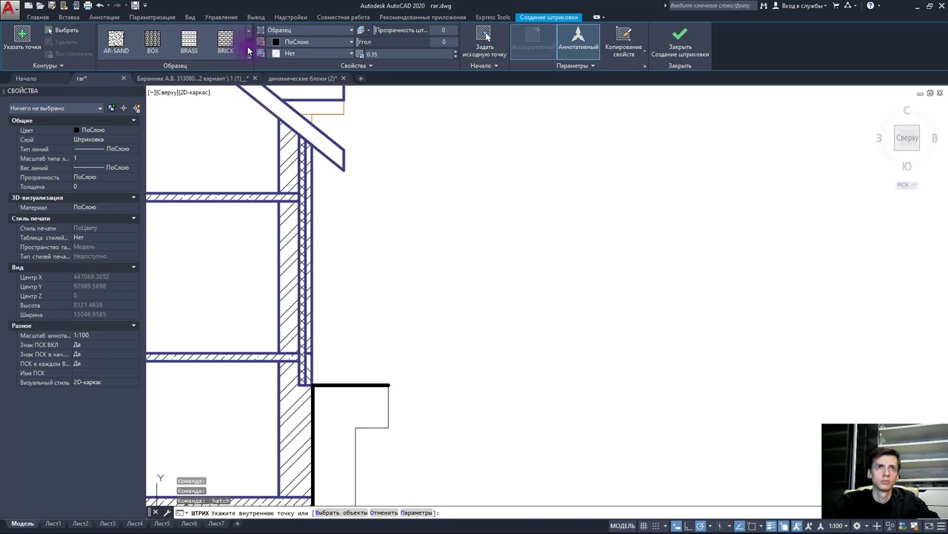
{"action": "left_click", "coordinate": [249, 46]}
{"action": "left_click", "coordinate": [249, 46]}
{"action": "left_click", "coordinate": [249, 35]}
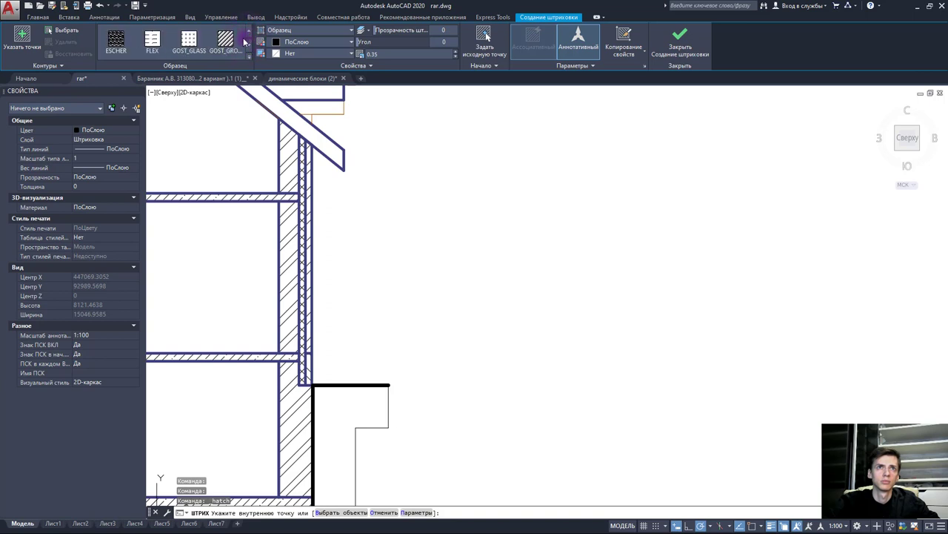
{"action": "left_click", "coordinate": [229, 41]}
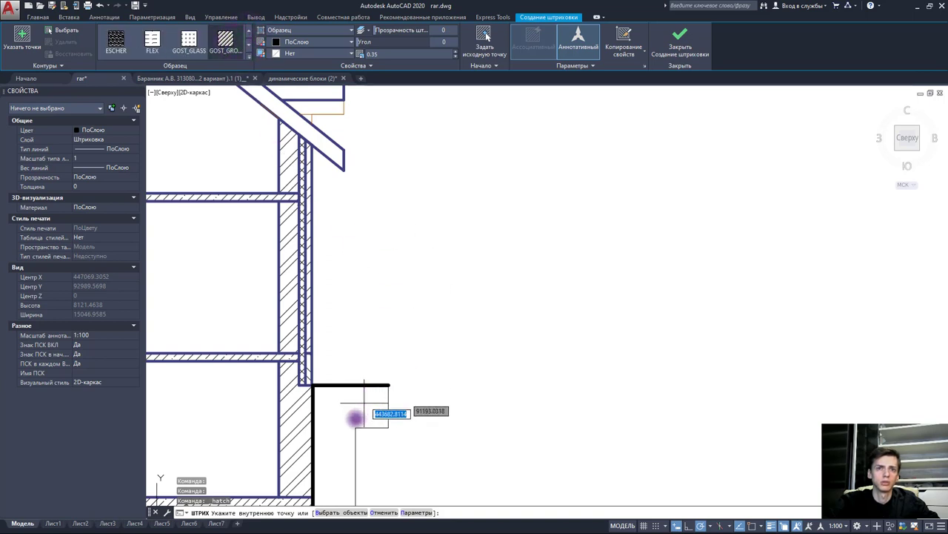
{"action": "left_click", "coordinate": [349, 410]}
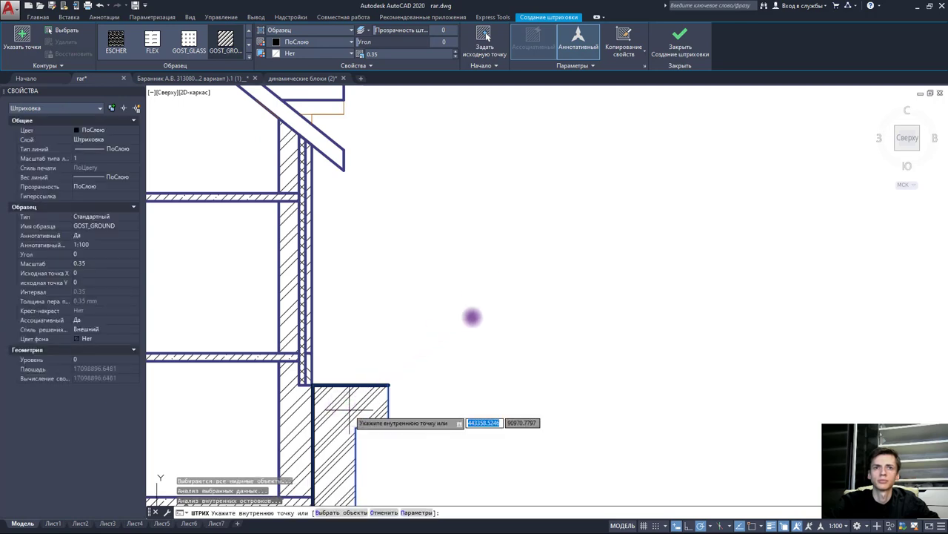
{"action": "scroll", "coordinate": [478, 312], "scroll_direction": "down", "scroll_amount": 2}
{"action": "scroll", "coordinate": [603, 222], "scroll_direction": "up", "scroll_amount": 2}
{"action": "key", "text": "Escape"}
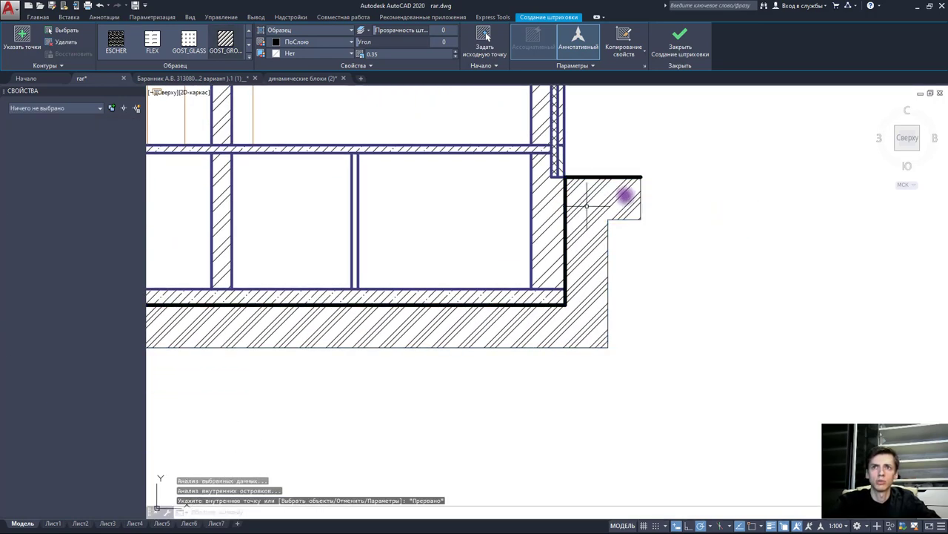
{"action": "left_click", "coordinate": [593, 194]}
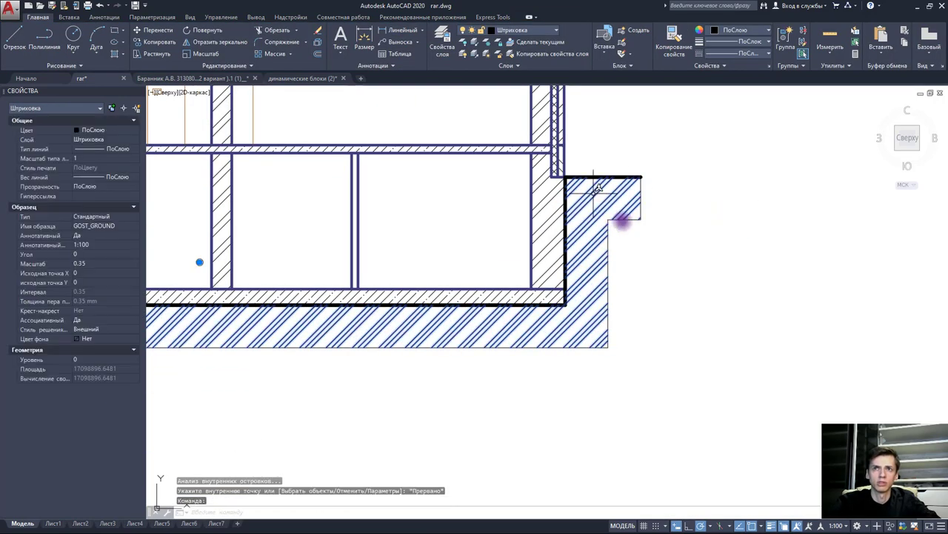
- Zoom around the section and inspect the basement wall hatch, then clear the selection
{"action": "scroll", "coordinate": [598, 189], "scroll_direction": "down", "scroll_amount": 5}
{"action": "scroll", "coordinate": [629, 218], "scroll_direction": "down", "scroll_amount": 2}
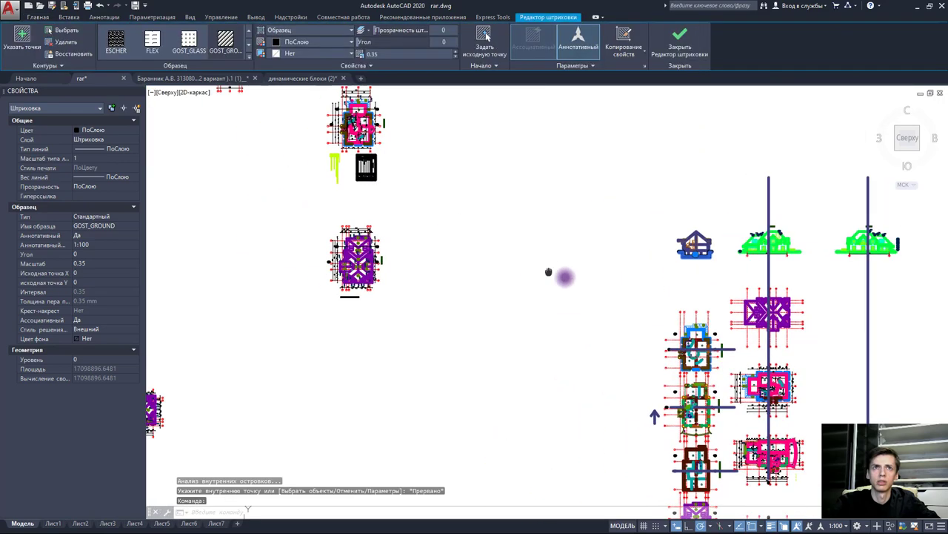
{"action": "scroll", "coordinate": [565, 275], "scroll_direction": "down", "scroll_amount": 3}
{"action": "scroll", "coordinate": [534, 267], "scroll_direction": "up", "scroll_amount": 1}
{"action": "scroll", "coordinate": [554, 288], "scroll_direction": "up", "scroll_amount": 2}
{"action": "scroll", "coordinate": [450, 390], "scroll_direction": "up", "scroll_amount": 3}
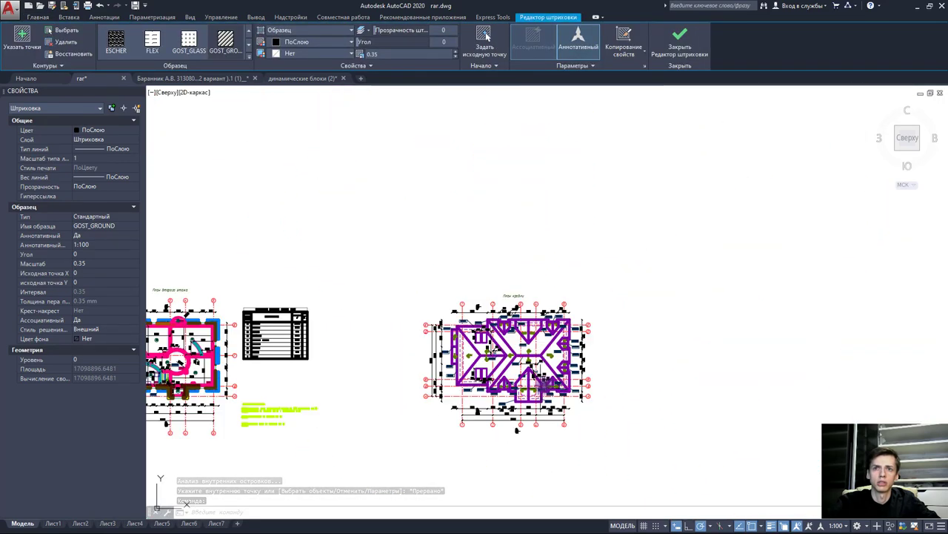
{"action": "scroll", "coordinate": [445, 349], "scroll_direction": "down", "scroll_amount": 2}
{"action": "scroll", "coordinate": [434, 328], "scroll_direction": "up", "scroll_amount": 4}
{"action": "scroll", "coordinate": [472, 327], "scroll_direction": "up", "scroll_amount": 5}
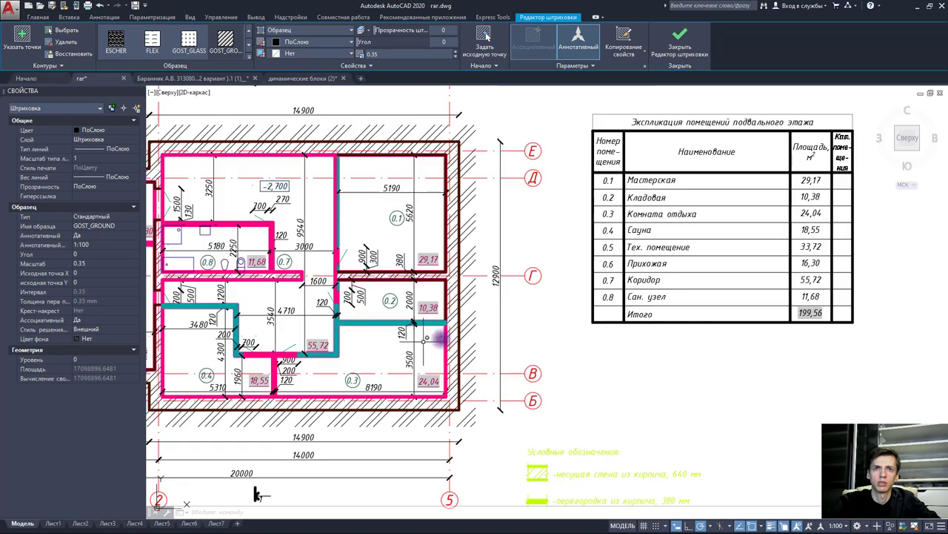
{"action": "key", "text": "Escape"}
{"action": "left_click", "coordinate": [471, 323]}
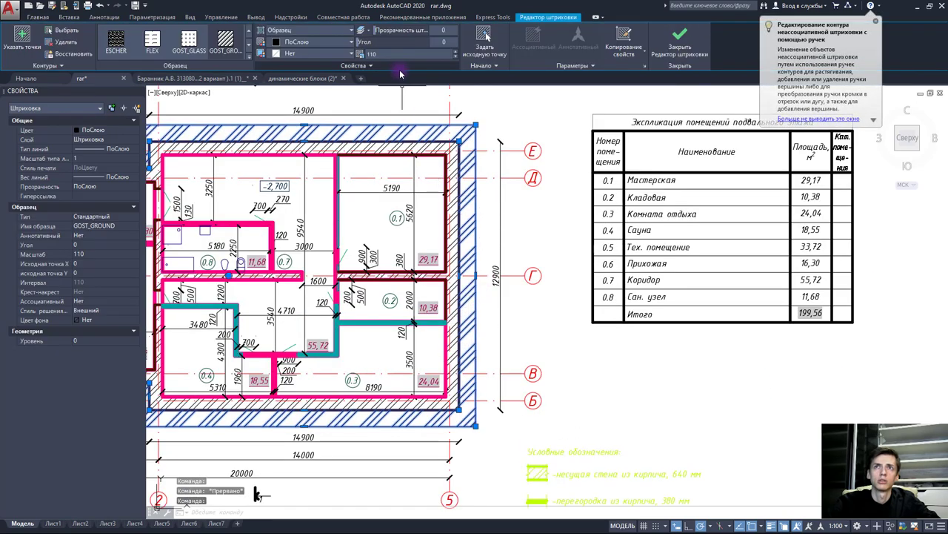
{"action": "key", "text": "Escape"}
- Set the basement-corner ground hatch scale to 100, then to 1
{"action": "scroll", "coordinate": [441, 178], "scroll_direction": "down", "scroll_amount": 3}
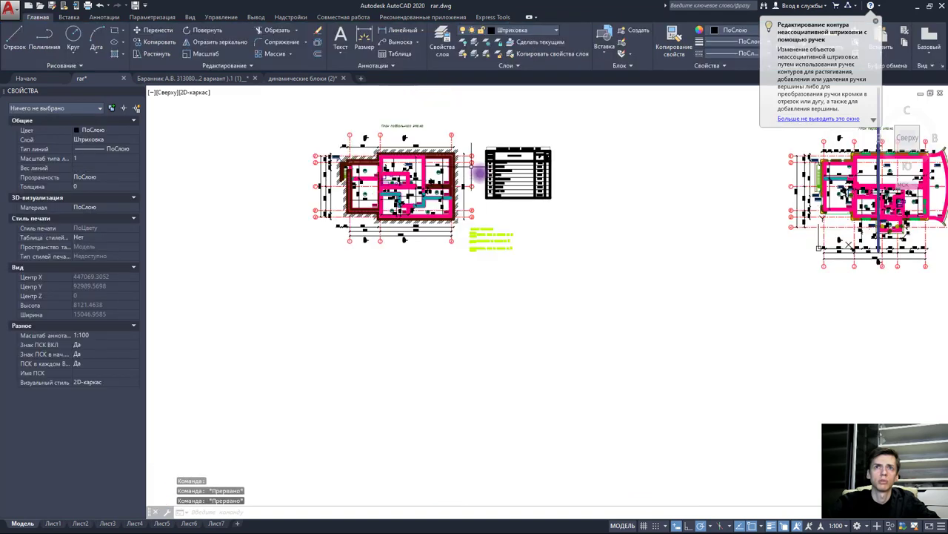
{"action": "scroll", "coordinate": [519, 245], "scroll_direction": "down", "scroll_amount": 3}
{"action": "scroll", "coordinate": [403, 297], "scroll_direction": "up", "scroll_amount": 2}
{"action": "scroll", "coordinate": [470, 281], "scroll_direction": "up", "scroll_amount": 2}
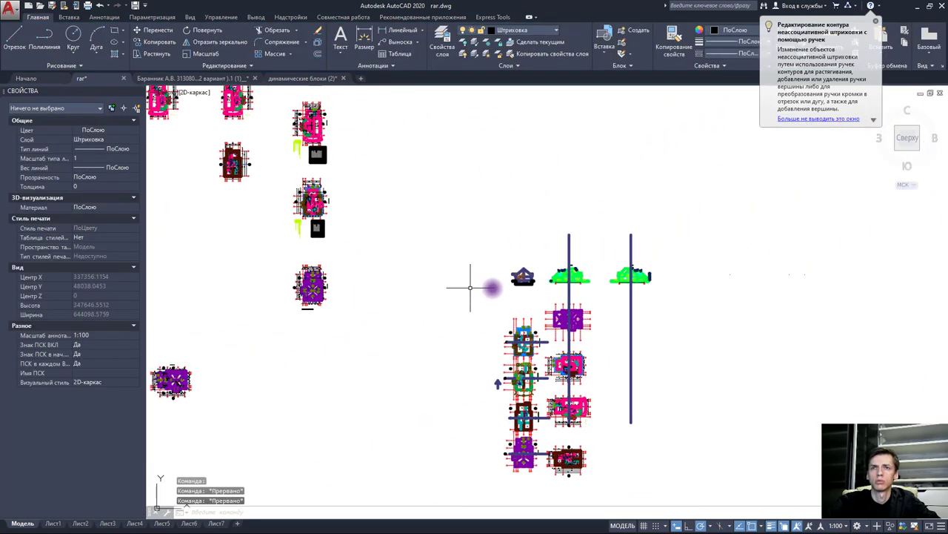
{"action": "scroll", "coordinate": [491, 290], "scroll_direction": "up", "scroll_amount": 3}
{"action": "scroll", "coordinate": [468, 275], "scroll_direction": "up", "scroll_amount": 3}
{"action": "left_click", "coordinate": [398, 256]}
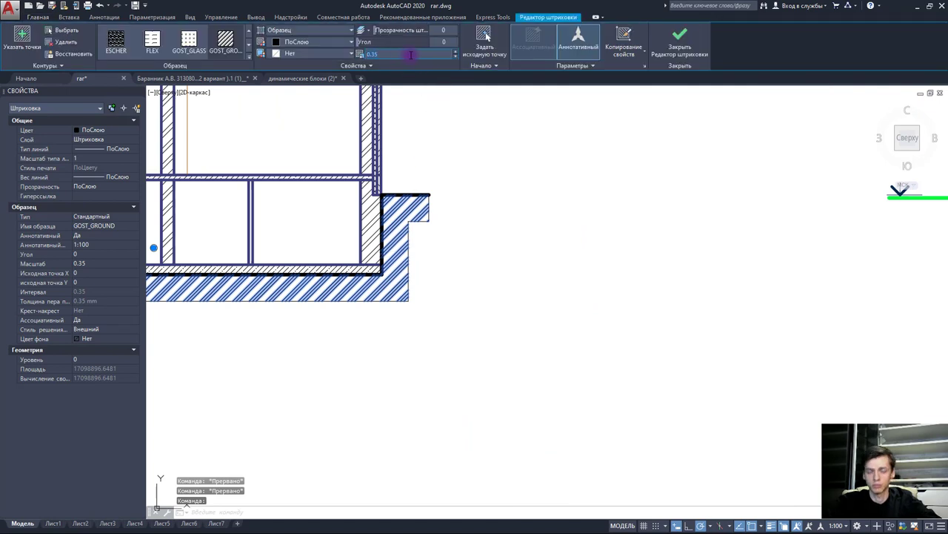
{"action": "type", "text": "00"}
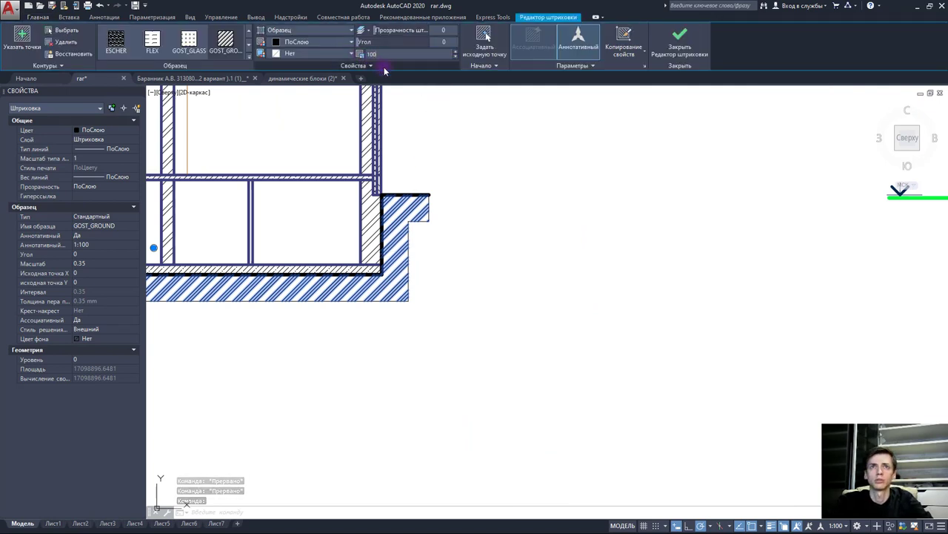
{"action": "key", "text": "Return"}
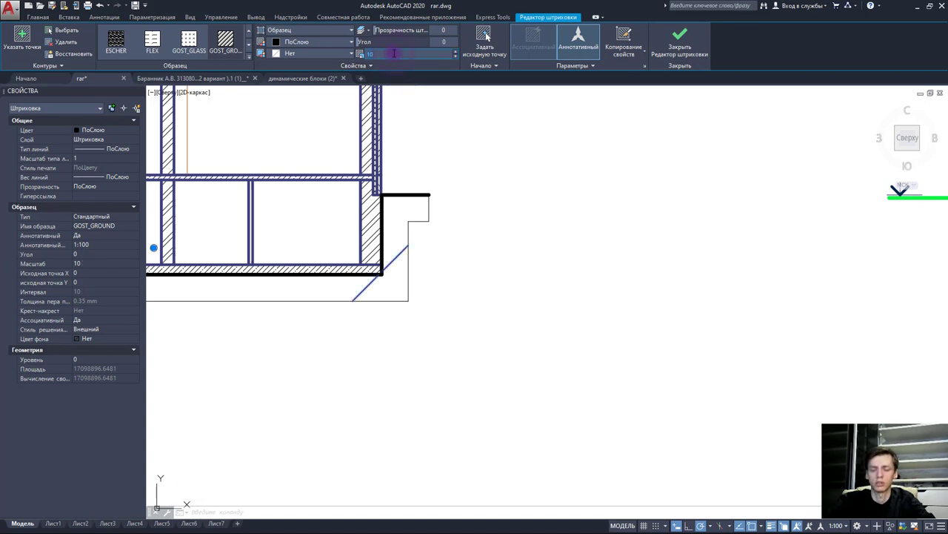
{"action": "type", "text": "1"}
{"action": "key", "text": "Return"}
- Pan across the house plans and back to the section, then close the hatch editor
{"action": "middle_click_drag", "start_coordinate": [454, 167], "coordinate": [645, 200]}
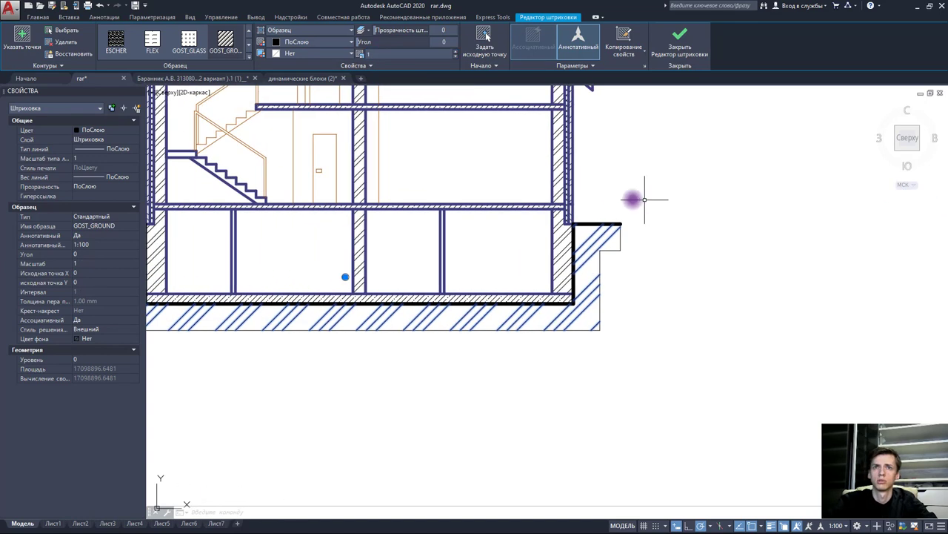
{"action": "scroll", "coordinate": [628, 194], "scroll_direction": "down", "scroll_amount": 5}
{"action": "middle_click_drag", "start_coordinate": [514, 212], "coordinate": [755, 163]}
{"action": "scroll", "coordinate": [392, 214], "scroll_direction": "down", "scroll_amount": 2}
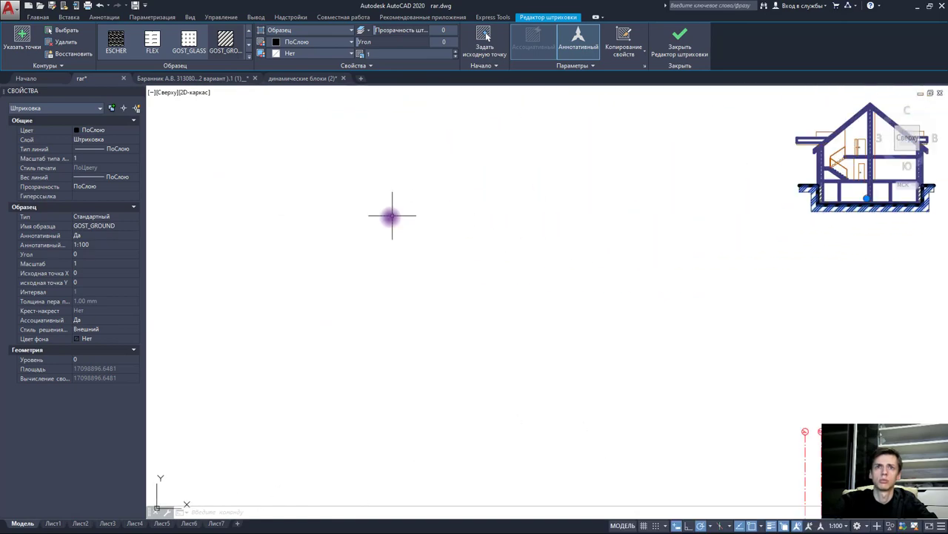
{"action": "scroll", "coordinate": [398, 234], "scroll_direction": "down", "scroll_amount": 3}
{"action": "middle_click_drag", "start_coordinate": [398, 233], "coordinate": [644, 255]}
{"action": "scroll", "coordinate": [444, 272], "scroll_direction": "down", "scroll_amount": 3}
{"action": "scroll", "coordinate": [265, 360], "scroll_direction": "up", "scroll_amount": 1}
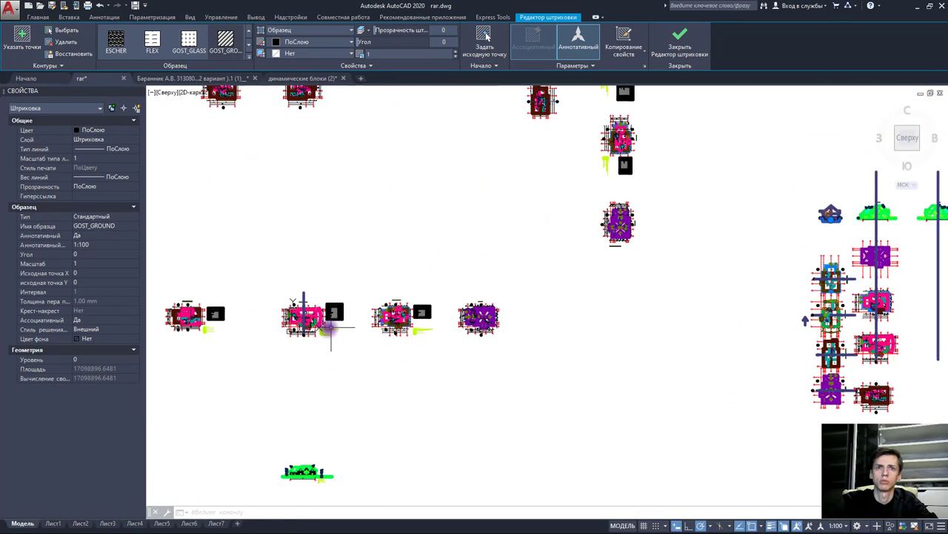
{"action": "scroll", "coordinate": [261, 330], "scroll_direction": "up", "scroll_amount": 3}
{"action": "middle_click_drag", "start_coordinate": [282, 331], "coordinate": [615, 312]}
{"action": "scroll", "coordinate": [306, 222], "scroll_direction": "down", "scroll_amount": 2}
{"action": "scroll", "coordinate": [307, 222], "scroll_direction": "up", "scroll_amount": 2}
{"action": "scroll", "coordinate": [435, 254], "scroll_direction": "up", "scroll_amount": 1}
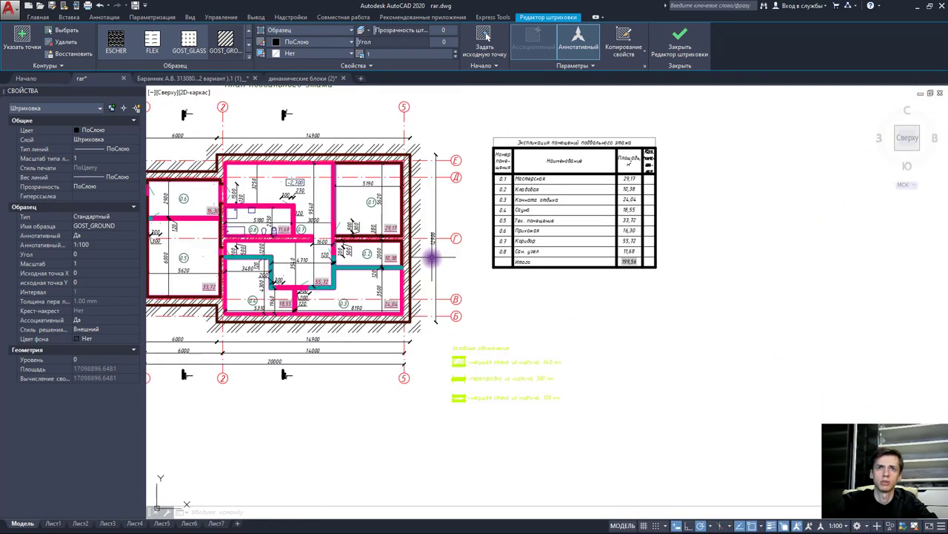
{"action": "scroll", "coordinate": [434, 254], "scroll_direction": "down", "scroll_amount": 2}
{"action": "mouse_move", "coordinate": [455, 273]}
{"action": "middle_mouse_down"}
{"action": "mouse_move", "coordinate": [608, 238]}
{"action": "mouse_move", "coordinate": [176, 318]}
{"action": "mouse_move", "coordinate": [182, 387]}
{"action": "middle_mouse_up"}
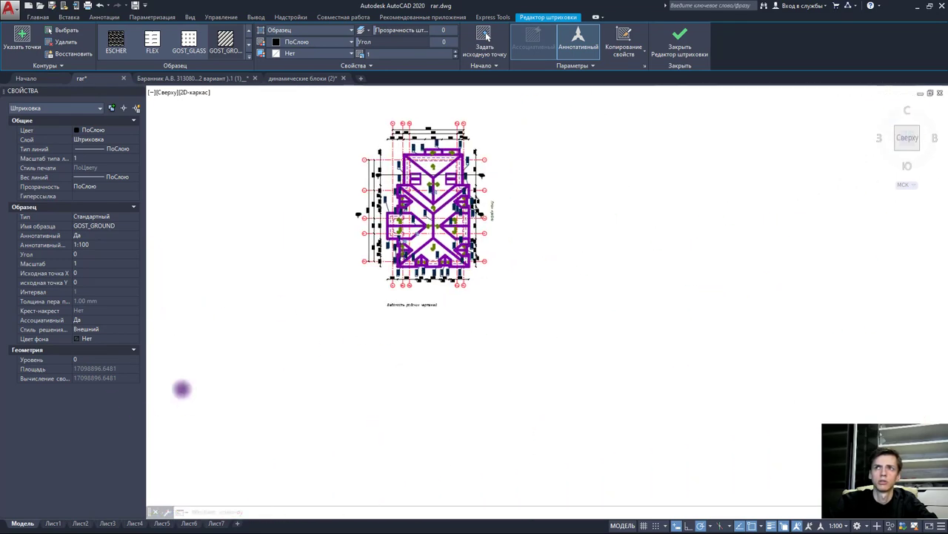
{"action": "scroll", "coordinate": [514, 295], "scroll_direction": "down", "scroll_amount": 5}
{"action": "middle_click_drag", "start_coordinate": [635, 269], "coordinate": [333, 313]}
{"action": "scroll", "coordinate": [544, 296], "scroll_direction": "up", "scroll_amount": 2}
{"action": "scroll", "coordinate": [564, 308], "scroll_direction": "up", "scroll_amount": 5}
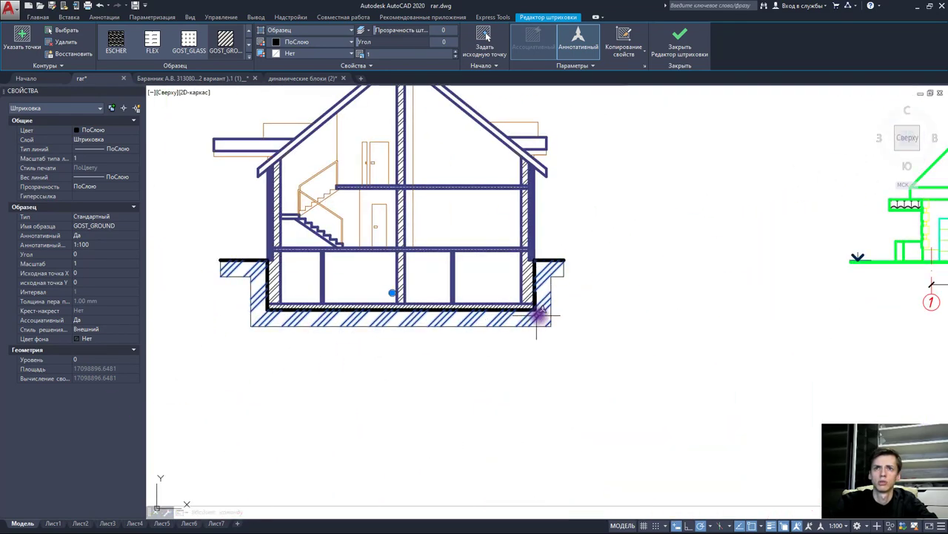
{"action": "scroll", "coordinate": [539, 311], "scroll_direction": "up", "scroll_amount": 3}
{"action": "key", "text": "Escape"}
{"action": "key", "text": "Escape"}
{"action": "scroll", "coordinate": [556, 285], "scroll_direction": "down", "scroll_amount": 3}
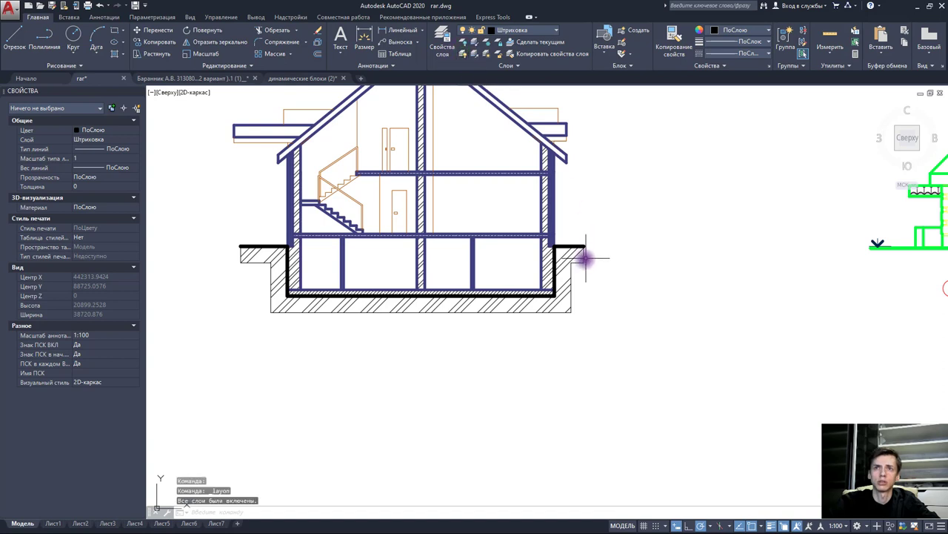
- Turn off the Defpoints layer via the foundation outline and recentre the section
{"action": "left_click", "coordinate": [580, 261]}
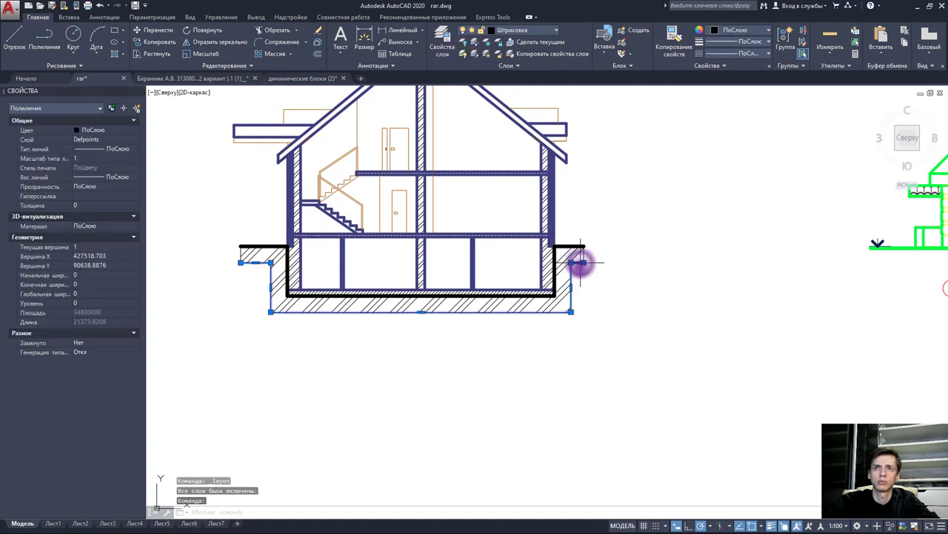
{"action": "left_click", "coordinate": [463, 43]}
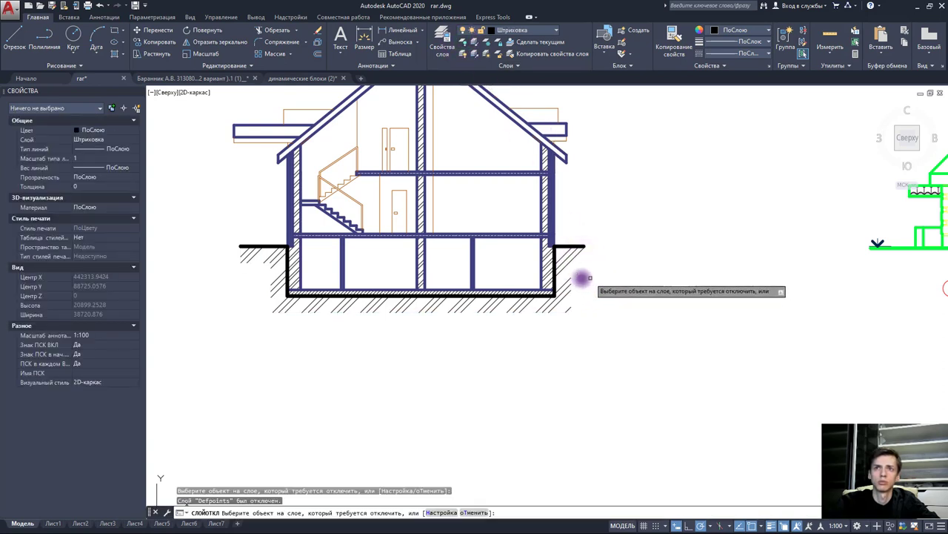
{"action": "key", "text": "Escape"}
{"action": "middle_click_drag", "start_coordinate": [615, 275], "coordinate": [704, 269]}
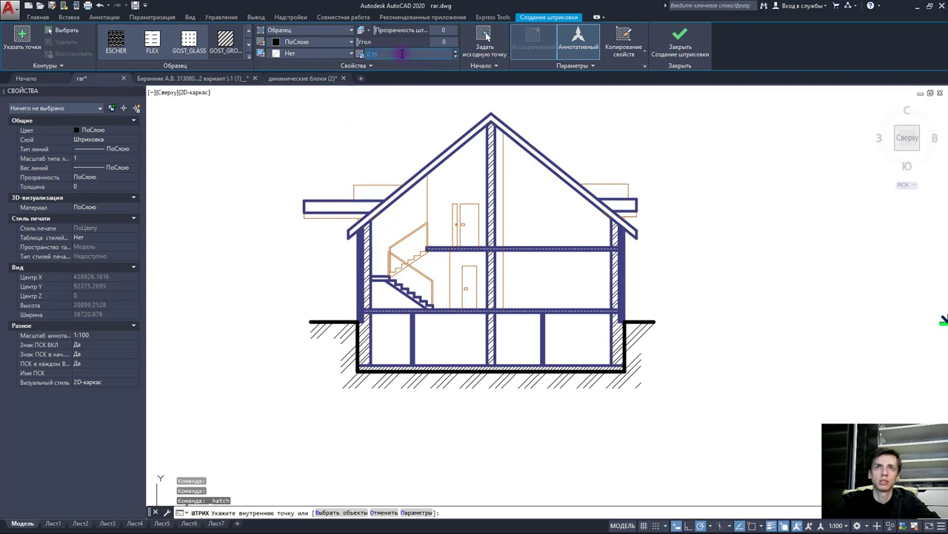
- Hatch the roof rafter and the left and right eave overhangs with ANSI37
{"action": "left_click", "coordinate": [249, 32]}
{"action": "left_click", "coordinate": [249, 31]}
{"action": "left_click", "coordinate": [249, 31]}
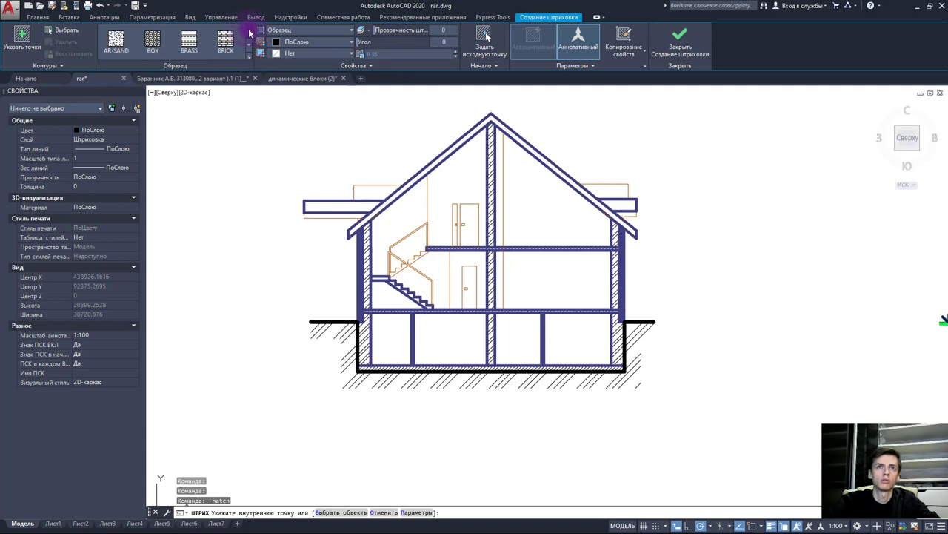
{"action": "left_click", "coordinate": [249, 31]}
{"action": "left_click", "coordinate": [249, 31]}
{"action": "left_click", "coordinate": [252, 41]}
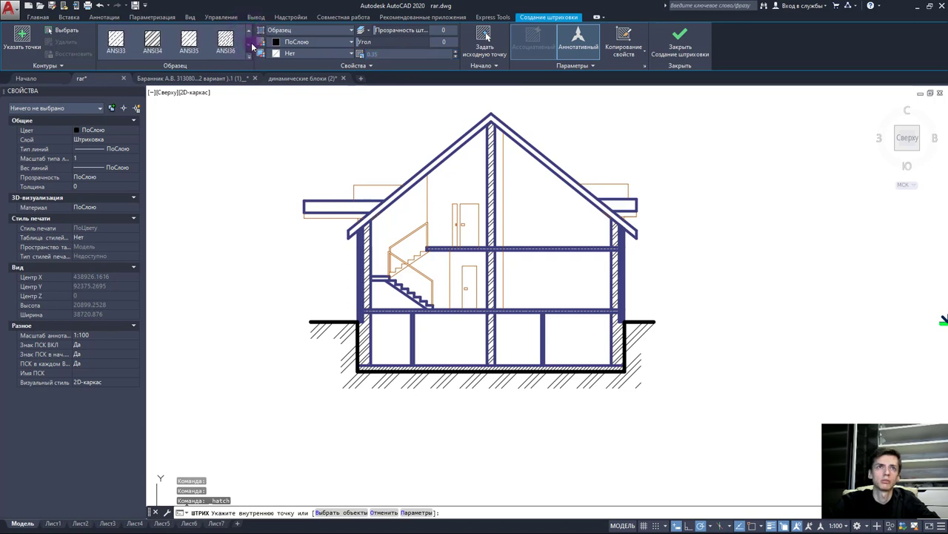
{"action": "scroll", "coordinate": [393, 180], "scroll_direction": "up", "scroll_amount": 2}
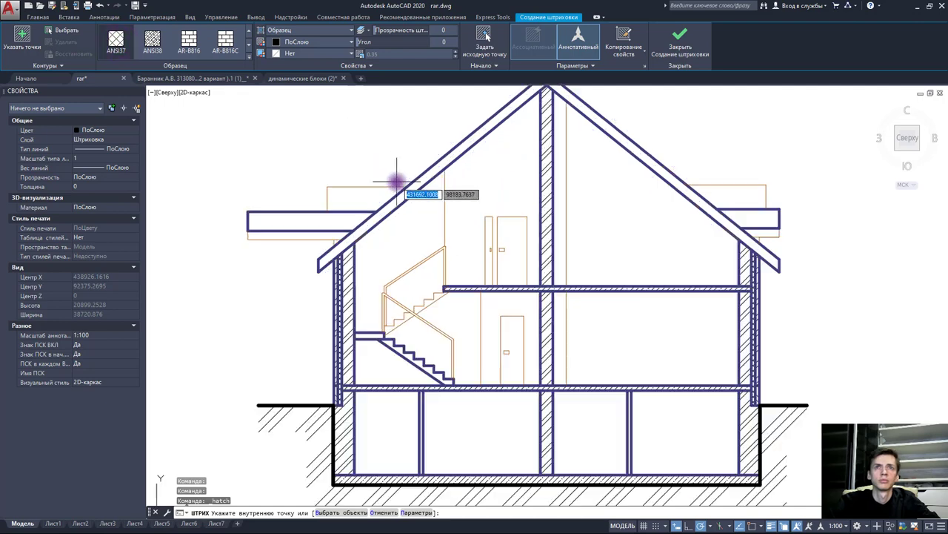
{"action": "scroll", "coordinate": [416, 190], "scroll_direction": "up", "scroll_amount": 1}
{"action": "left_click", "coordinate": [416, 190]}
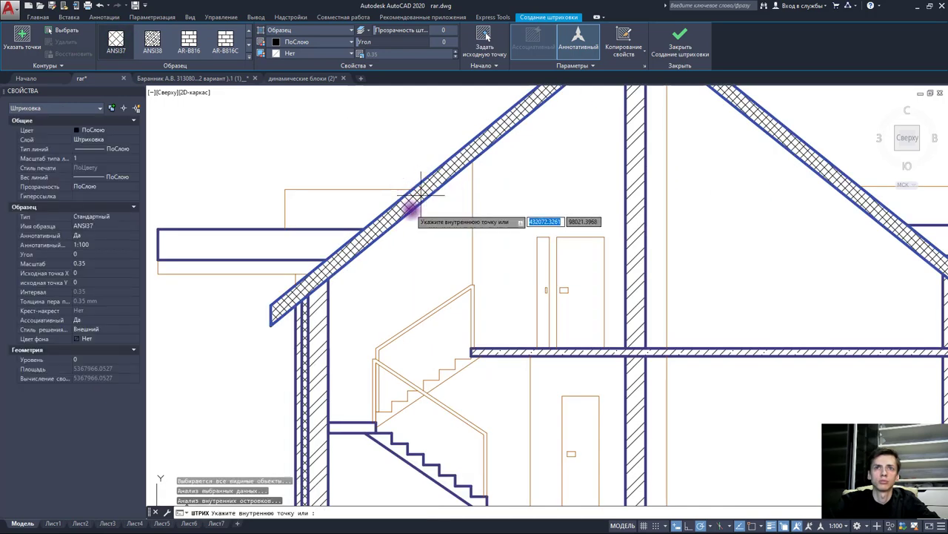
{"action": "scroll", "coordinate": [410, 212], "scroll_direction": "down", "scroll_amount": 2}
{"action": "left_click", "coordinate": [363, 221]}
{"action": "middle_click_drag", "start_coordinate": [496, 221], "coordinate": [372, 224]}
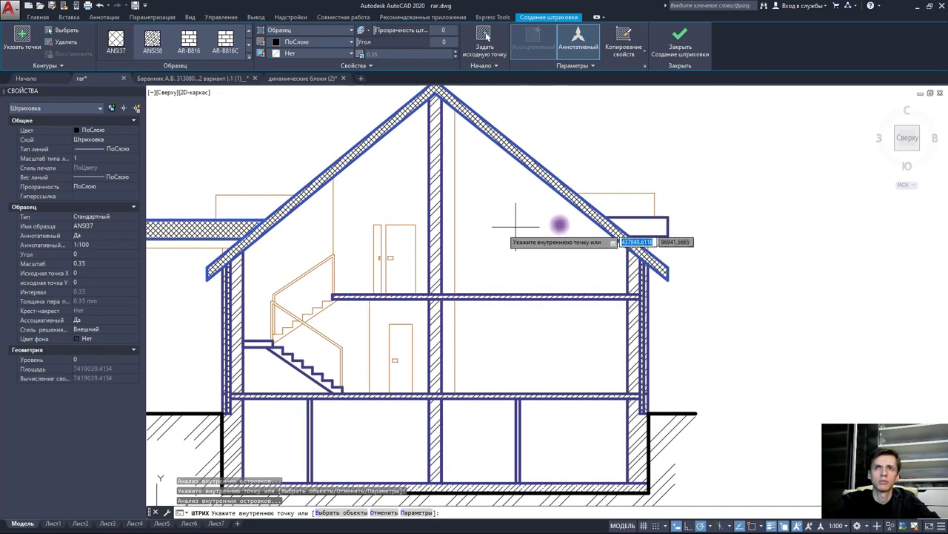
{"action": "left_click", "coordinate": [635, 224]}
{"action": "scroll", "coordinate": [552, 242], "scroll_direction": "down", "scroll_amount": 2}
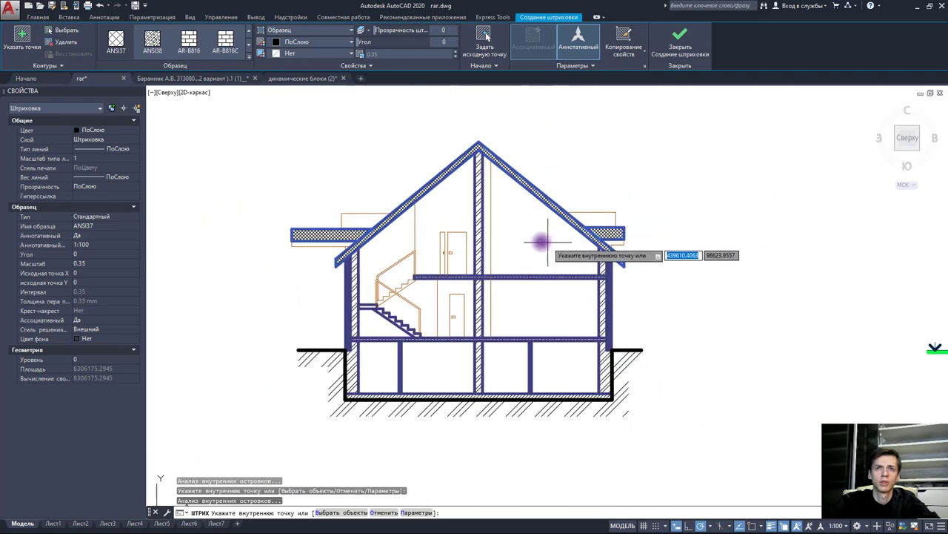
{"action": "key", "text": "Escape"}
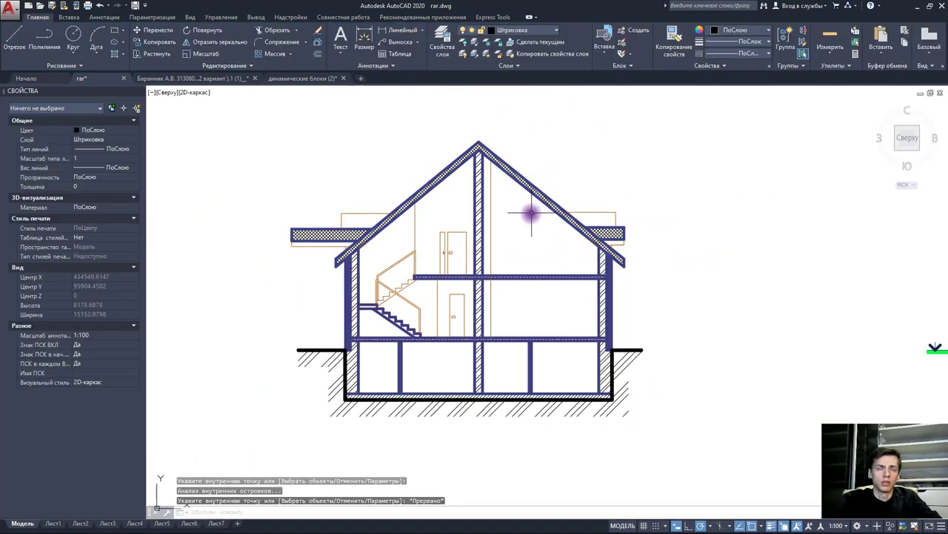
- Select a plan axis line and make its axis layer current
{"action": "scroll", "coordinate": [529, 218], "scroll_direction": "down", "scroll_amount": 1}
{"action": "scroll", "coordinate": [518, 218], "scroll_direction": "down", "scroll_amount": 1}
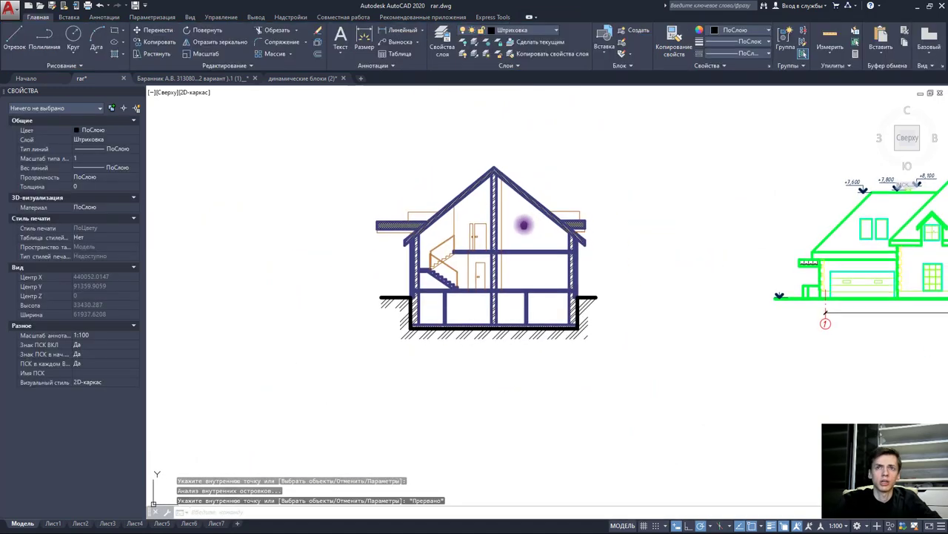
{"action": "scroll", "coordinate": [514, 217], "scroll_direction": "down", "scroll_amount": 1}
{"action": "scroll", "coordinate": [523, 230], "scroll_direction": "down", "scroll_amount": 1}
{"action": "scroll", "coordinate": [526, 239], "scroll_direction": "down", "scroll_amount": 1}
{"action": "scroll", "coordinate": [547, 363], "scroll_direction": "down", "scroll_amount": 1}
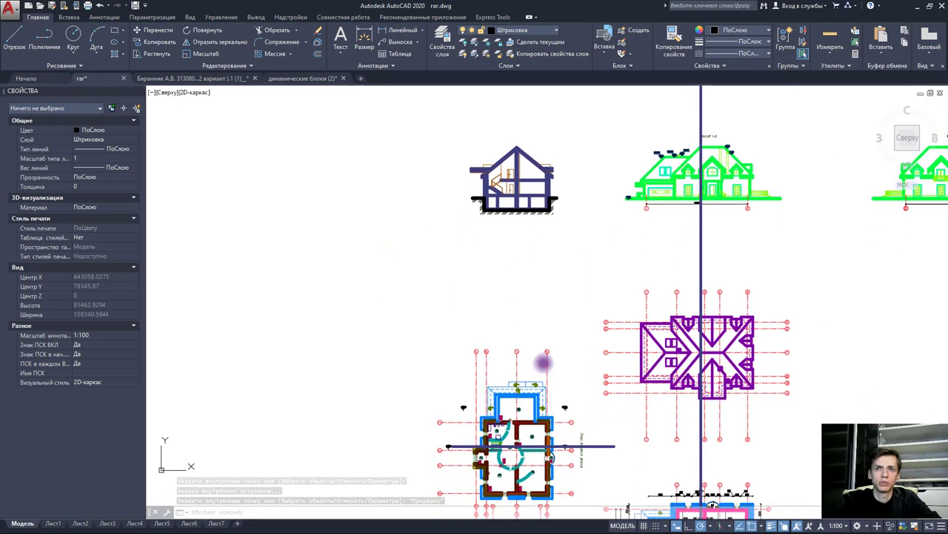
{"action": "left_click", "coordinate": [546, 363]}
{"action": "scroll", "coordinate": [546, 363], "scroll_direction": "up", "scroll_amount": 3}
{"action": "left_click", "coordinate": [547, 363]}
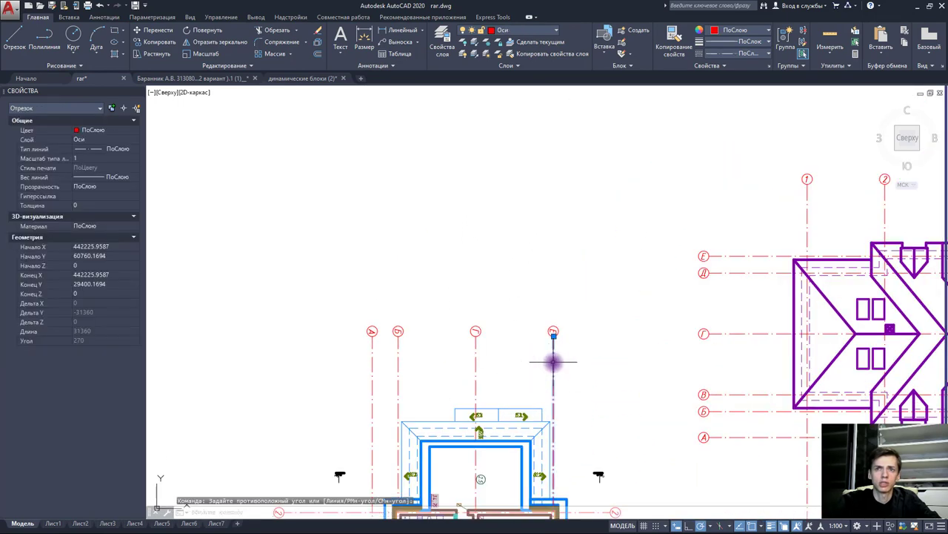
{"action": "scroll", "coordinate": [552, 362], "scroll_direction": "down", "scroll_amount": 2}
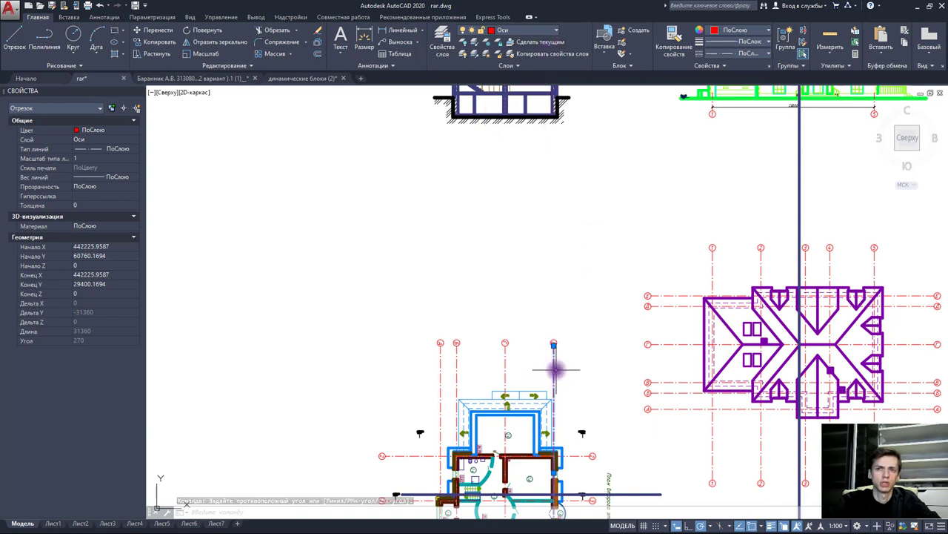
{"action": "left_click", "coordinate": [549, 49]}
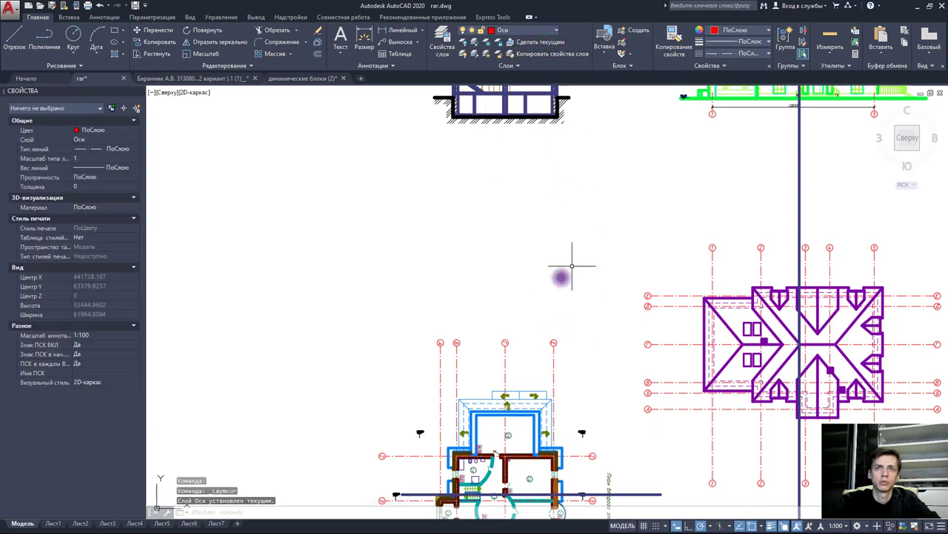
- Start a line at the plan's axis marker, then cancel it
{"action": "left_click", "coordinate": [19, 37]}
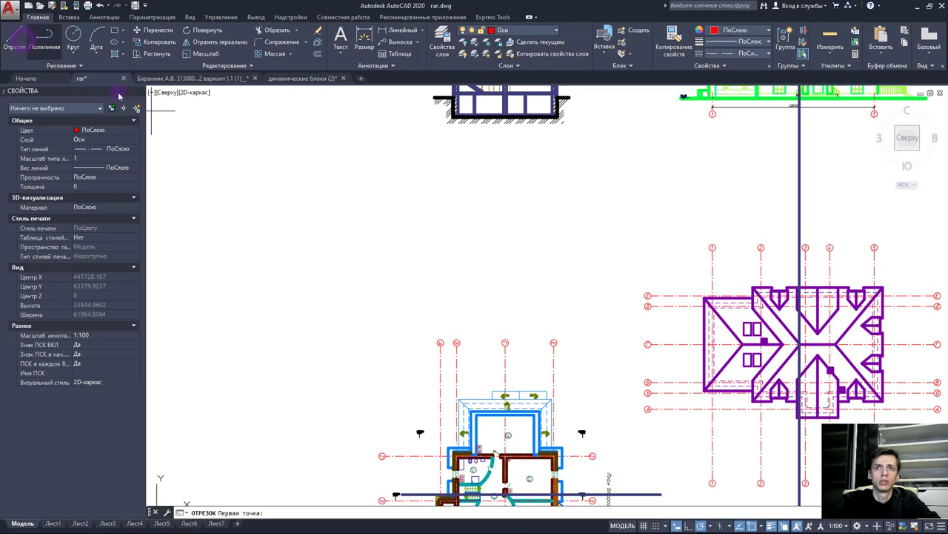
{"action": "left_click", "coordinate": [554, 344]}
{"action": "middle_click_drag", "start_coordinate": [544, 112], "coordinate": [504, 235]}
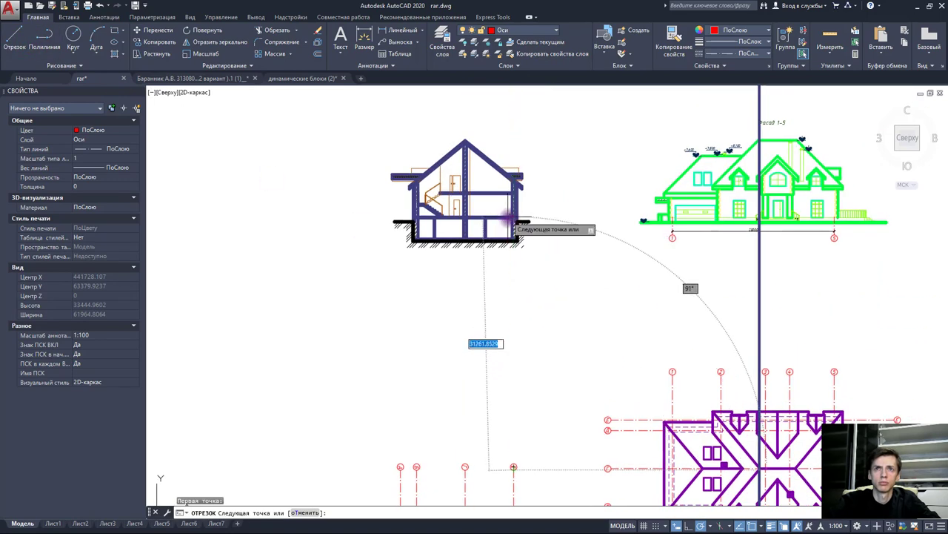
{"action": "scroll", "coordinate": [513, 223], "scroll_direction": "up", "scroll_amount": 5}
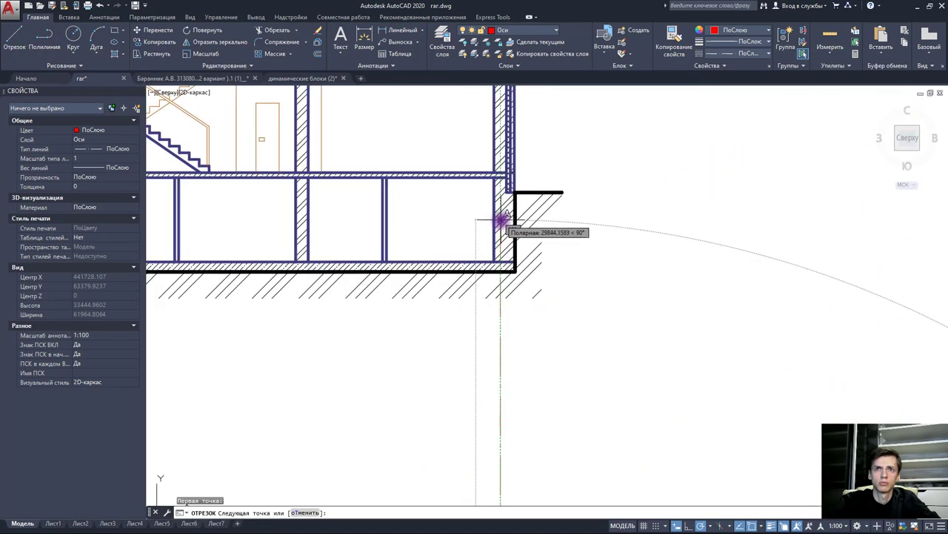
{"action": "key", "text": "Escape"}
{"action": "scroll", "coordinate": [455, 311], "scroll_direction": "down", "scroll_amount": 2}
{"action": "middle_click_drag", "start_coordinate": [455, 312], "coordinate": [467, 296]}
{"action": "scroll", "coordinate": [467, 296], "scroll_direction": "down", "scroll_amount": 3}
{"action": "scroll", "coordinate": [501, 245], "scroll_direction": "up", "scroll_amount": 3}
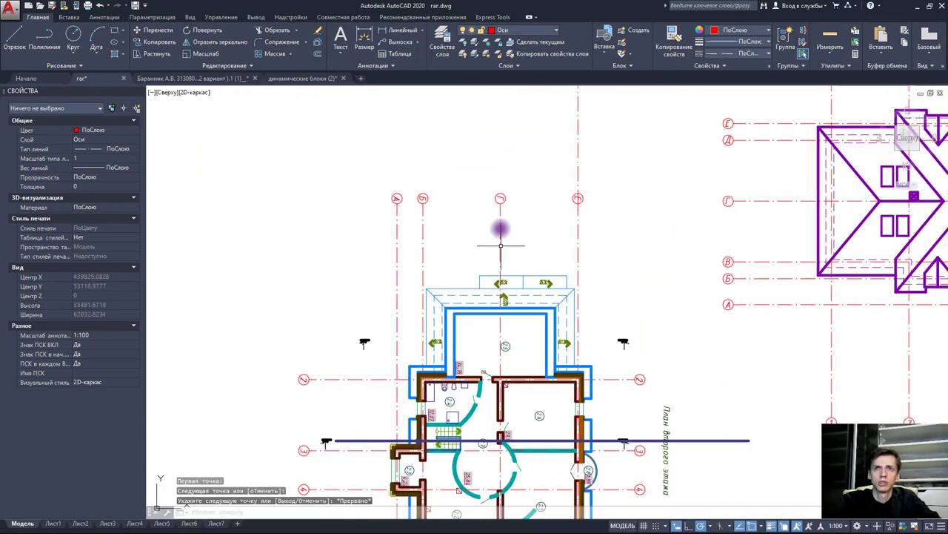
- Select another plan axis line and retry a line from its marker, then cancel
{"action": "left_click", "coordinate": [501, 218]}
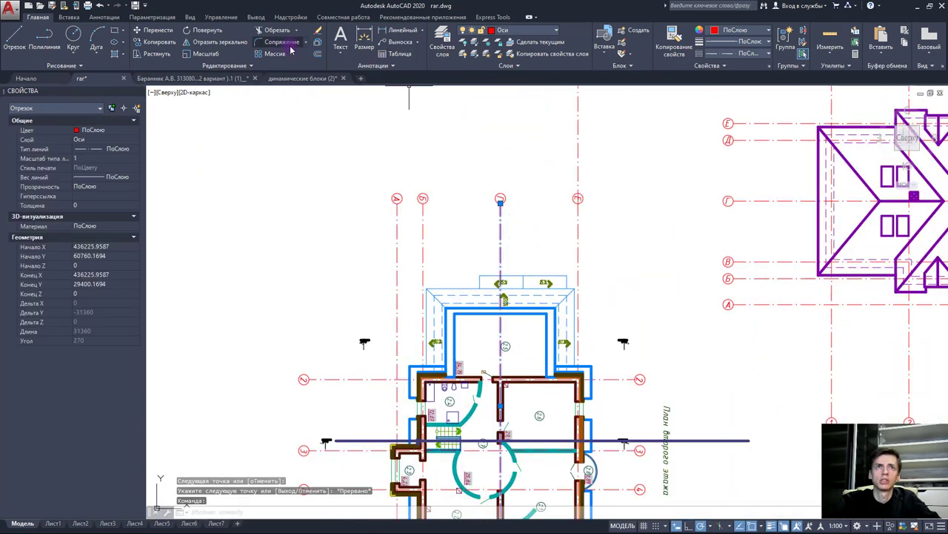
{"action": "left_click", "coordinate": [14, 37]}
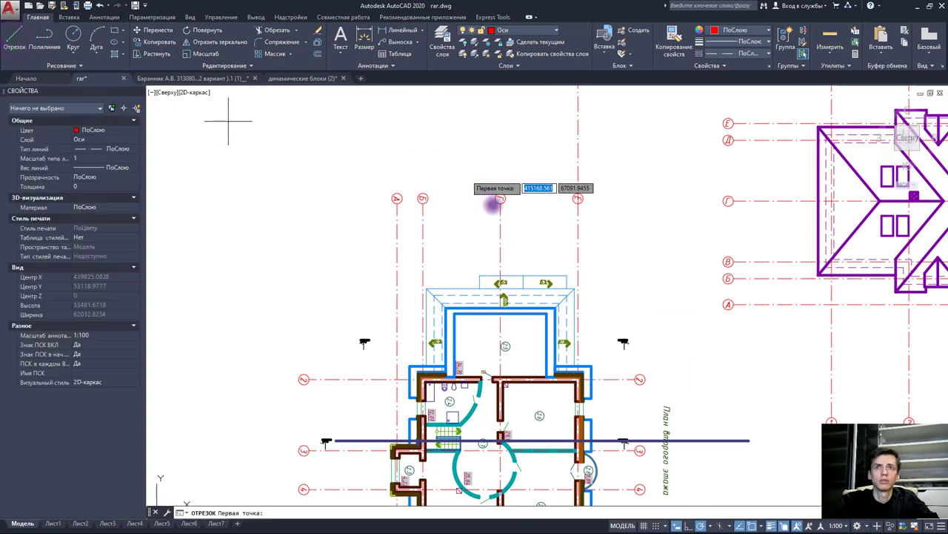
{"action": "left_click", "coordinate": [500, 200]}
{"action": "scroll", "coordinate": [487, 152], "scroll_direction": "down", "scroll_amount": 2}
{"action": "middle_click_drag", "start_coordinate": [487, 153], "coordinate": [487, 212]}
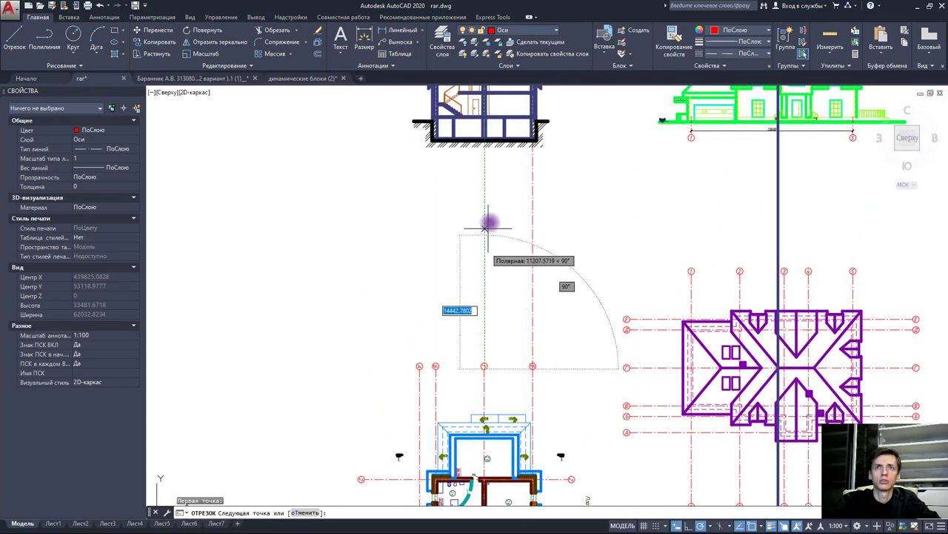
{"action": "scroll", "coordinate": [482, 205], "scroll_direction": "up", "scroll_amount": 2}
{"action": "scroll", "coordinate": [463, 195], "scroll_direction": "up", "scroll_amount": 2}
{"action": "scroll", "coordinate": [459, 196], "scroll_direction": "up", "scroll_amount": 2}
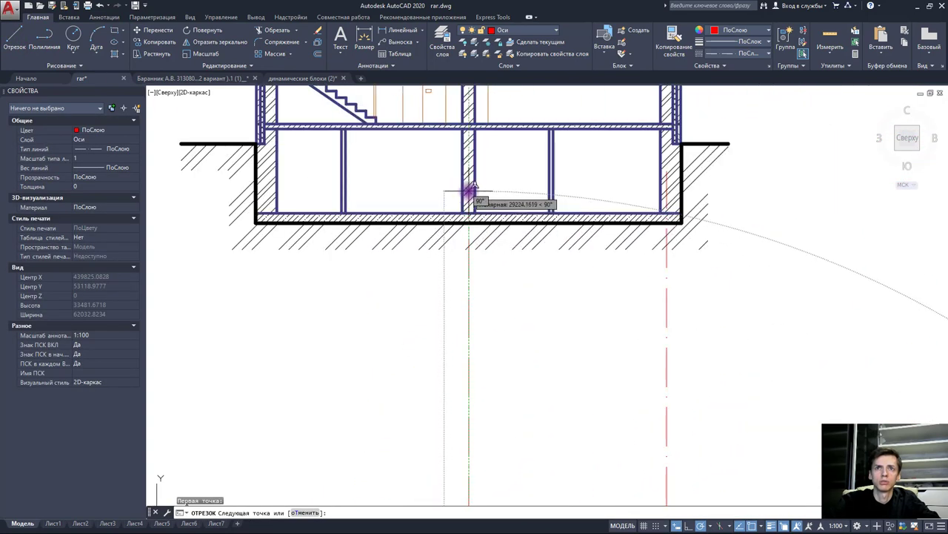
{"action": "scroll", "coordinate": [457, 200], "scroll_direction": "up", "scroll_amount": 3}
{"action": "scroll", "coordinate": [468, 233], "scroll_direction": "down", "scroll_amount": 5}
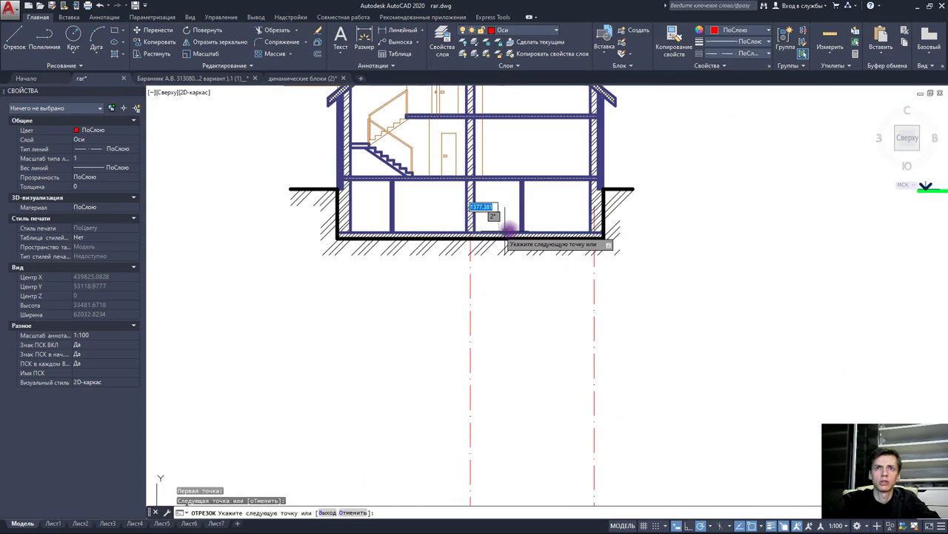
{"action": "key", "text": "Escape"}
{"action": "scroll", "coordinate": [593, 212], "scroll_direction": "up", "scroll_amount": 3}
- Erase the stray axis line lying under the wall
{"action": "left_click", "coordinate": [567, 209]}
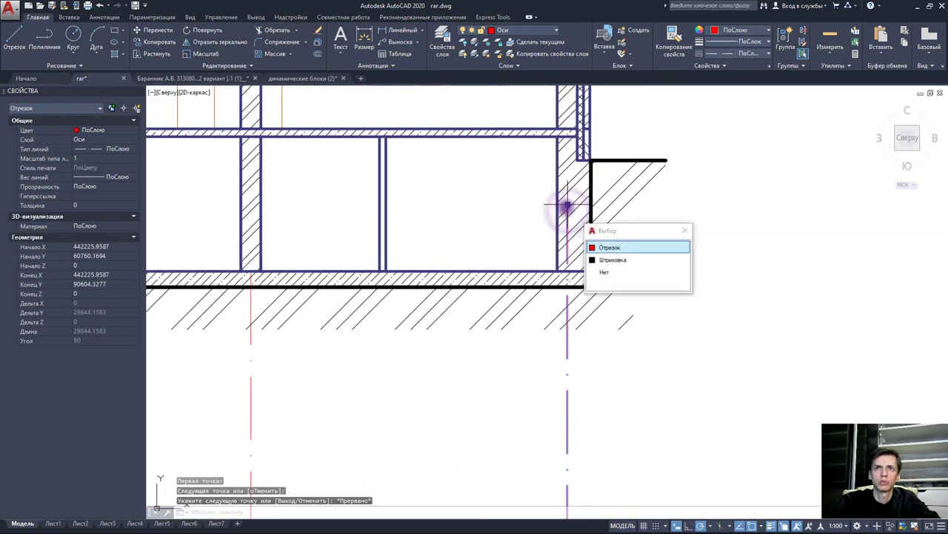
{"action": "left_click", "coordinate": [568, 269]}
{"action": "key", "text": "Escape"}
{"action": "scroll", "coordinate": [574, 285], "scroll_direction": "down", "scroll_amount": 2}
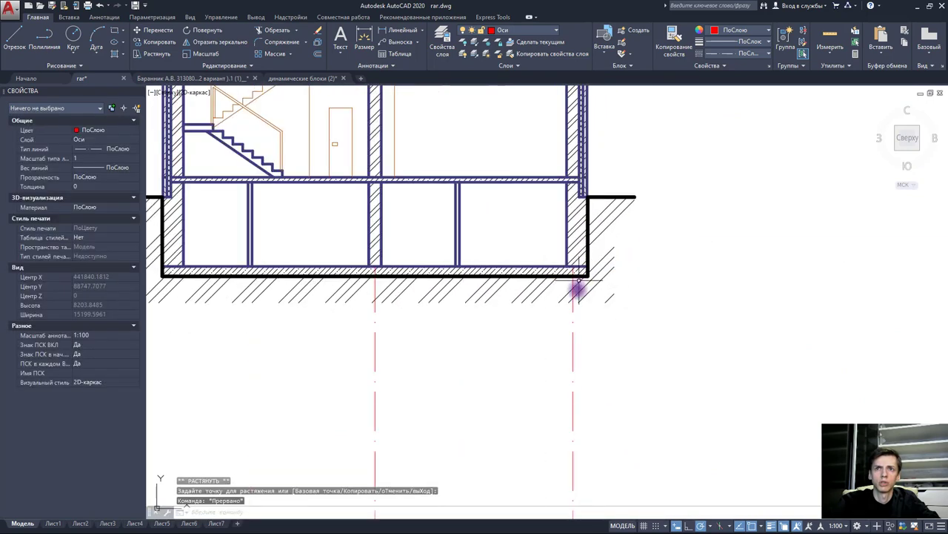
{"action": "scroll", "coordinate": [571, 311], "scroll_direction": "down", "scroll_amount": 2}
{"action": "scroll", "coordinate": [571, 308], "scroll_direction": "down", "scroll_amount": 1}
{"action": "scroll", "coordinate": [571, 292], "scroll_direction": "down", "scroll_amount": 2}
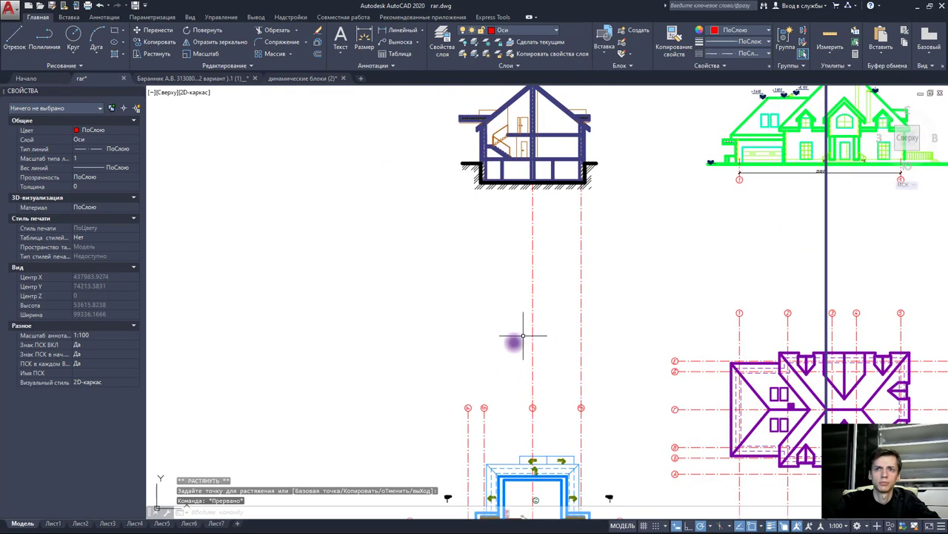
{"action": "left_click", "coordinate": [582, 207]}
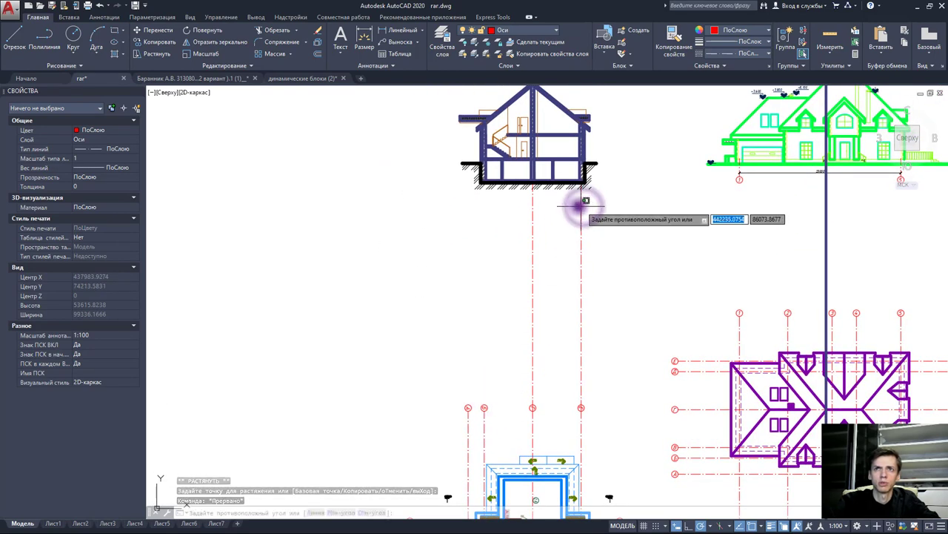
{"action": "left_click", "coordinate": [576, 205]}
{"action": "key", "text": "Delete"}
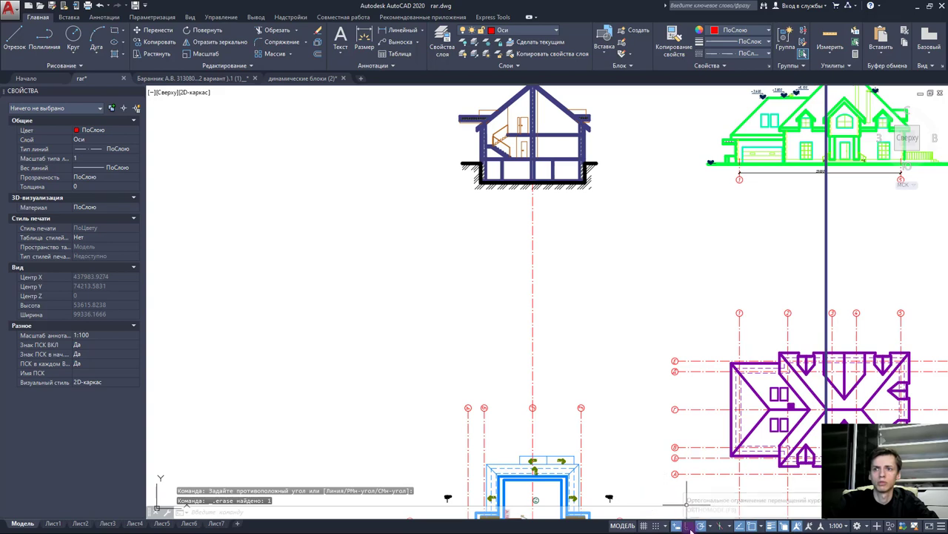
- Turn on Ortho and draw a vertical axis line down from the slab corner
{"action": "left_click", "coordinate": [688, 525]}
{"action": "left_click", "coordinate": [16, 33]}
{"action": "scroll", "coordinate": [588, 466], "scroll_direction": "up", "scroll_amount": 4}
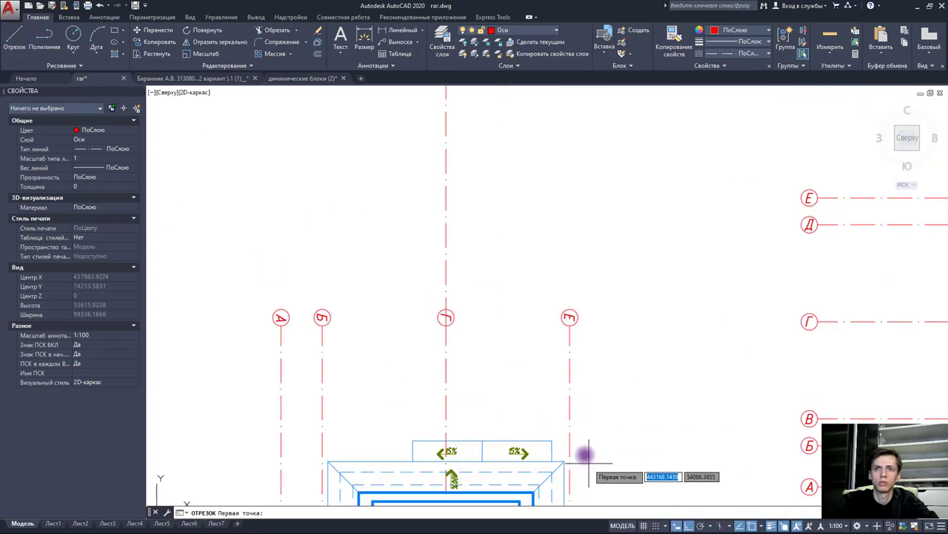
{"action": "scroll", "coordinate": [568, 325], "scroll_direction": "down", "scroll_amount": 4}
{"action": "left_click", "coordinate": [547, 246]}
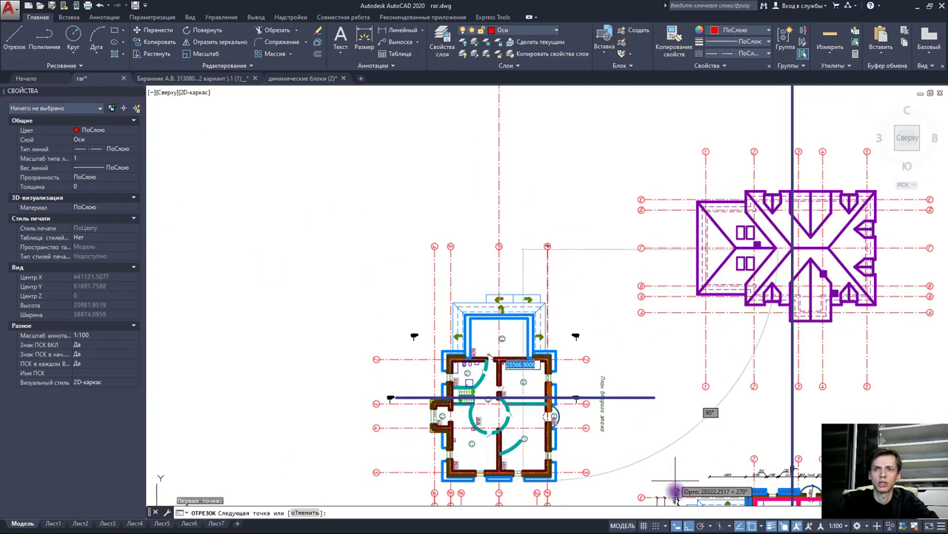
{"action": "middle_click_drag", "start_coordinate": [555, 249], "coordinate": [545, 461]}
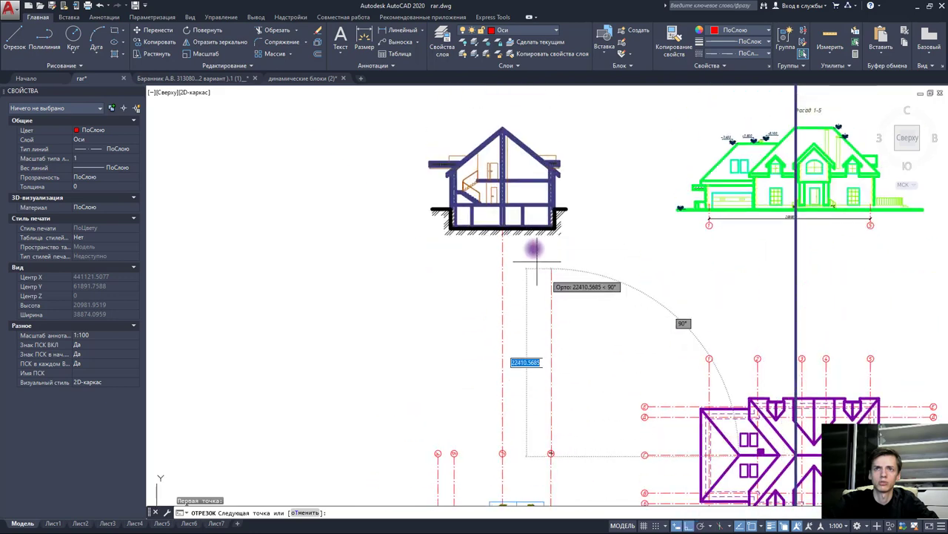
{"action": "scroll", "coordinate": [618, 212], "scroll_direction": "up", "scroll_amount": 5}
{"action": "scroll", "coordinate": [568, 194], "scroll_direction": "up", "scroll_amount": 2}
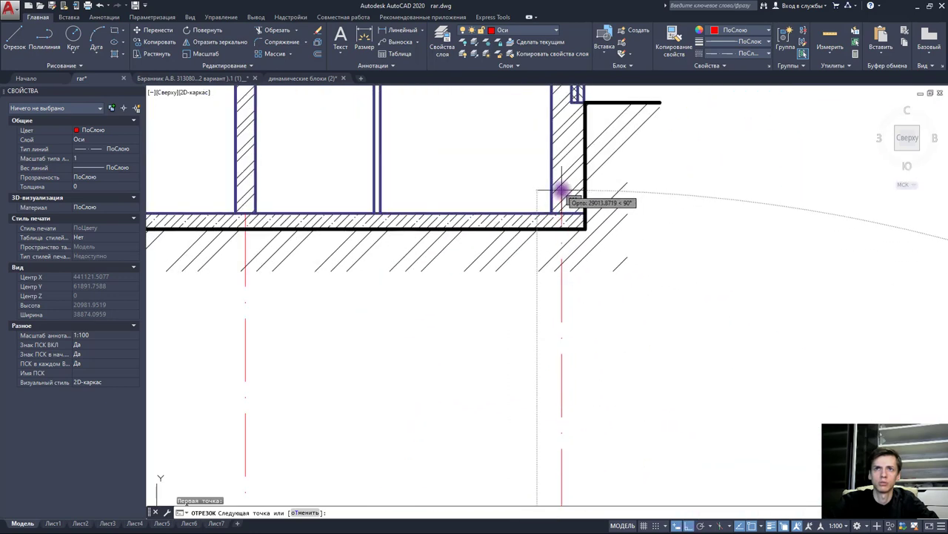
{"action": "scroll", "coordinate": [561, 210], "scroll_direction": "up", "scroll_amount": 3}
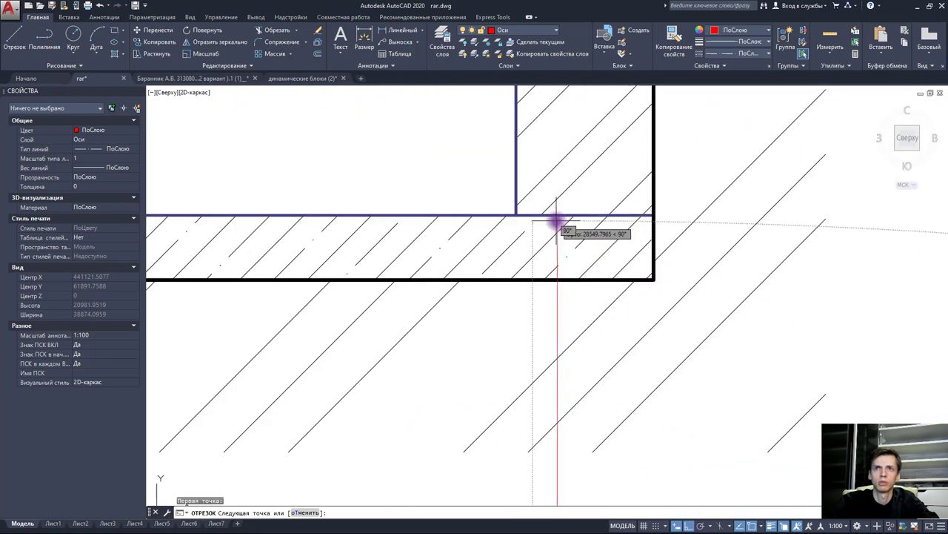
{"action": "left_click", "coordinate": [557, 217]}
{"action": "scroll", "coordinate": [559, 245], "scroll_direction": "down", "scroll_amount": 5}
{"action": "scroll", "coordinate": [589, 255], "scroll_direction": "down", "scroll_amount": 2}
{"action": "left_click", "coordinate": [511, 272]}
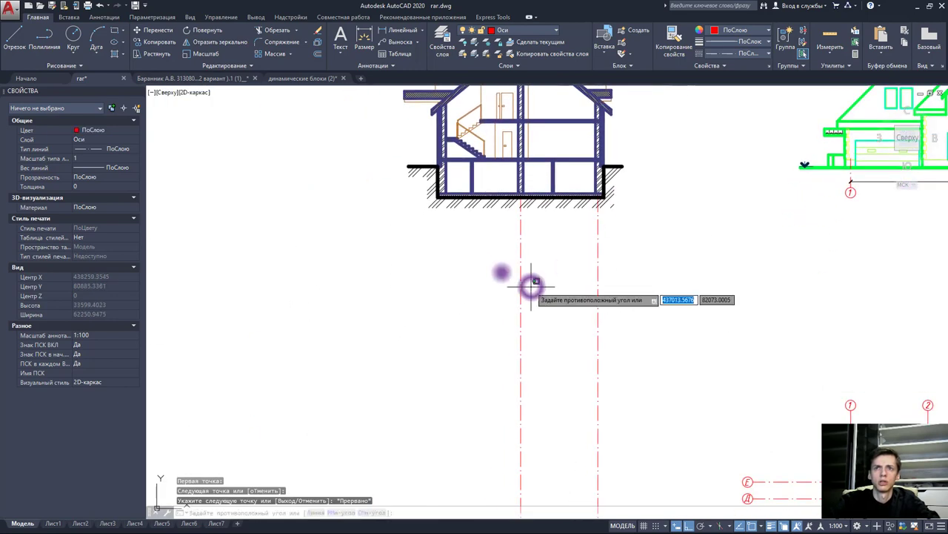
{"action": "key", "text": "Escape"}
- Copy the axis line, using the Г axis bubble as base point, to the next axis
{"action": "left_click", "coordinate": [241, 146]}
{"action": "left_click", "coordinate": [156, 41]}
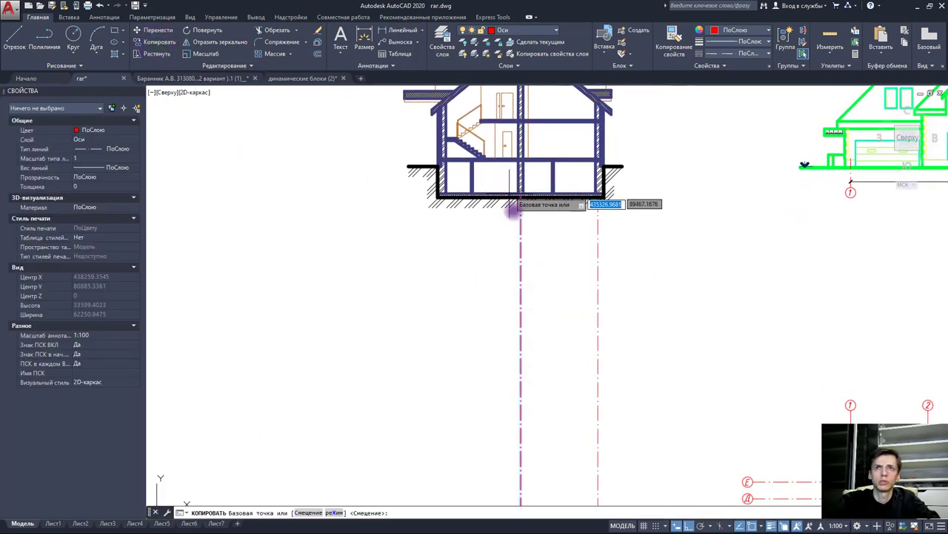
{"action": "scroll", "coordinate": [489, 352], "scroll_direction": "down", "scroll_amount": 3}
{"action": "scroll", "coordinate": [547, 363], "scroll_direction": "up", "scroll_amount": 5}
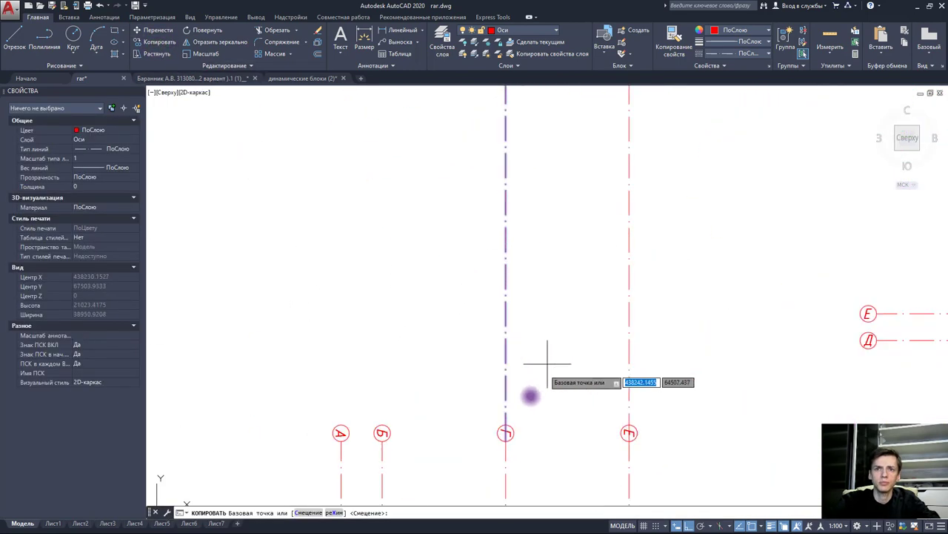
{"action": "left_click", "coordinate": [505, 433]}
{"action": "scroll", "coordinate": [373, 425], "scroll_direction": "down", "scroll_amount": 3}
{"action": "scroll", "coordinate": [375, 428], "scroll_direction": "up", "scroll_amount": 1}
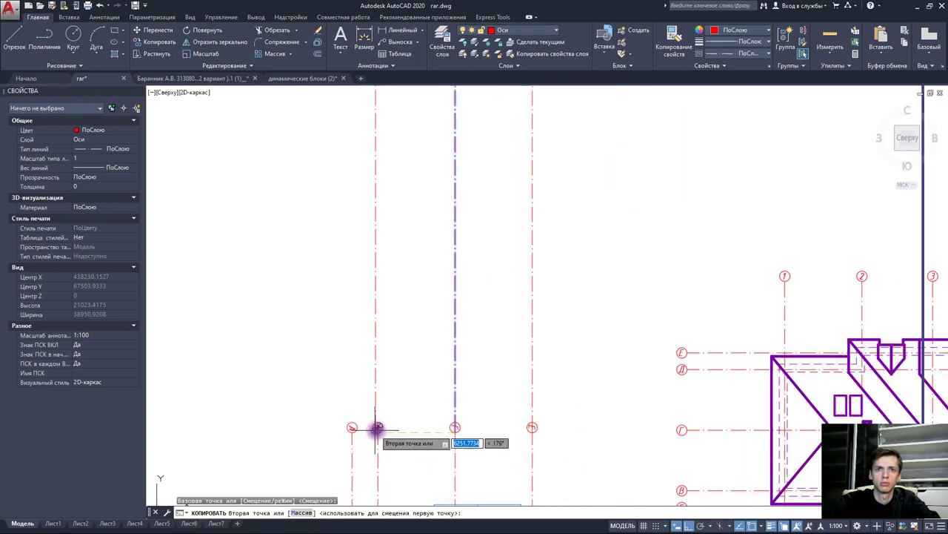
{"action": "scroll", "coordinate": [380, 436], "scroll_direction": "up", "scroll_amount": 2}
{"action": "left_click", "coordinate": [379, 425]}
{"action": "scroll", "coordinate": [417, 355], "scroll_direction": "down", "scroll_amount": 2}
{"action": "key", "text": "Escape"}
{"action": "key", "text": "Escape"}
{"action": "scroll", "coordinate": [450, 292], "scroll_direction": "down", "scroll_amount": 2}
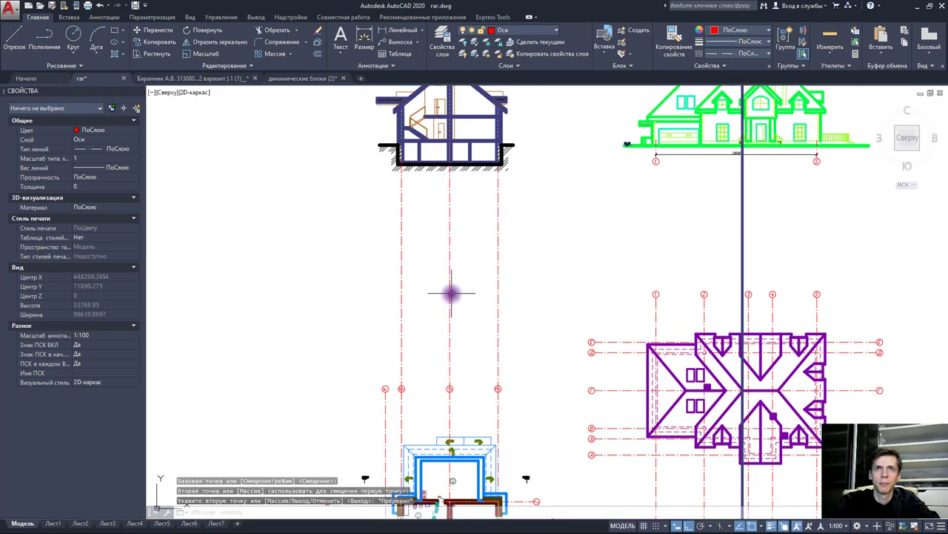
{"action": "scroll", "coordinate": [469, 322], "scroll_direction": "up", "scroll_amount": 1}
{"action": "left_click", "coordinate": [510, 337]}
{"action": "left_click", "coordinate": [488, 325]}
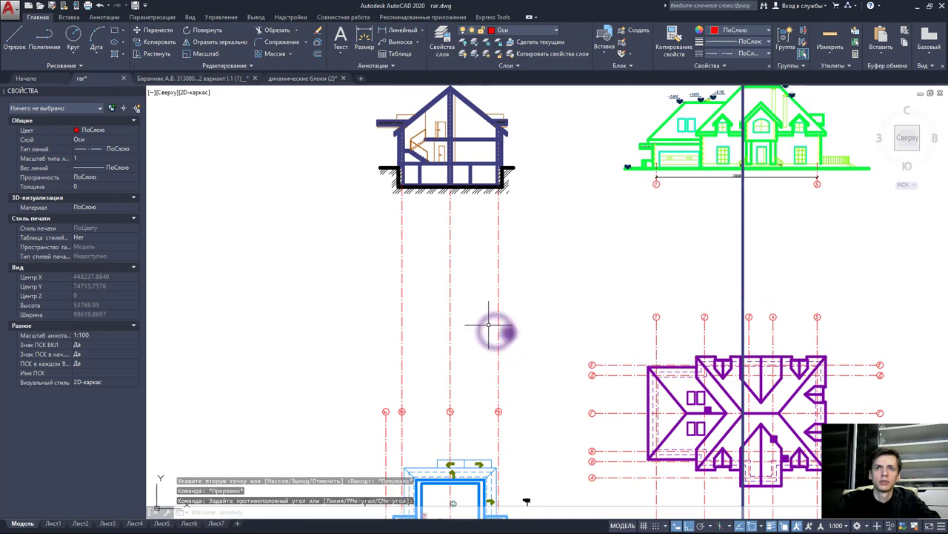
- Drag the bottom grips of the left, middle and right axis lines up to just below the foundation
{"action": "left_click", "coordinate": [530, 363]}
{"action": "left_click", "coordinate": [398, 326]}
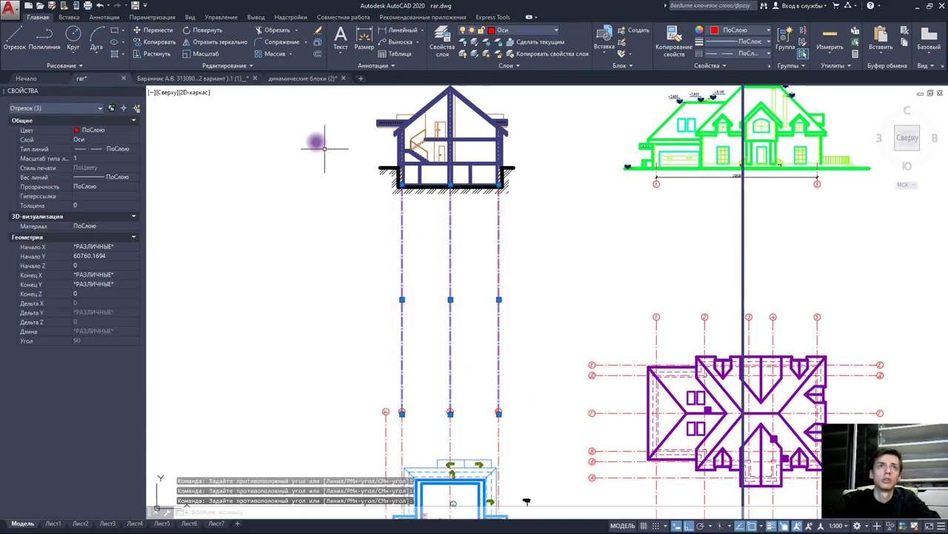
{"action": "left_click", "coordinate": [403, 413]}
{"action": "left_click", "coordinate": [402, 212]}
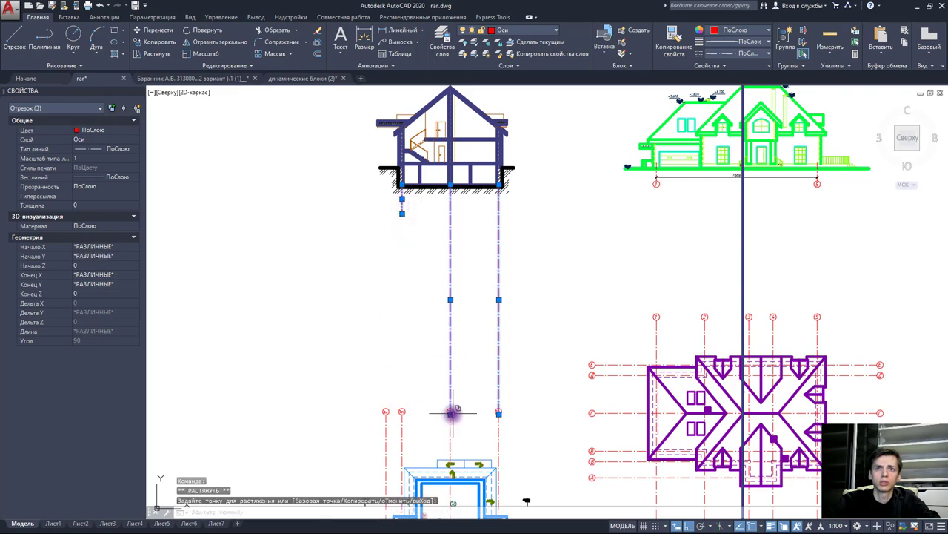
{"action": "left_click", "coordinate": [451, 413]}
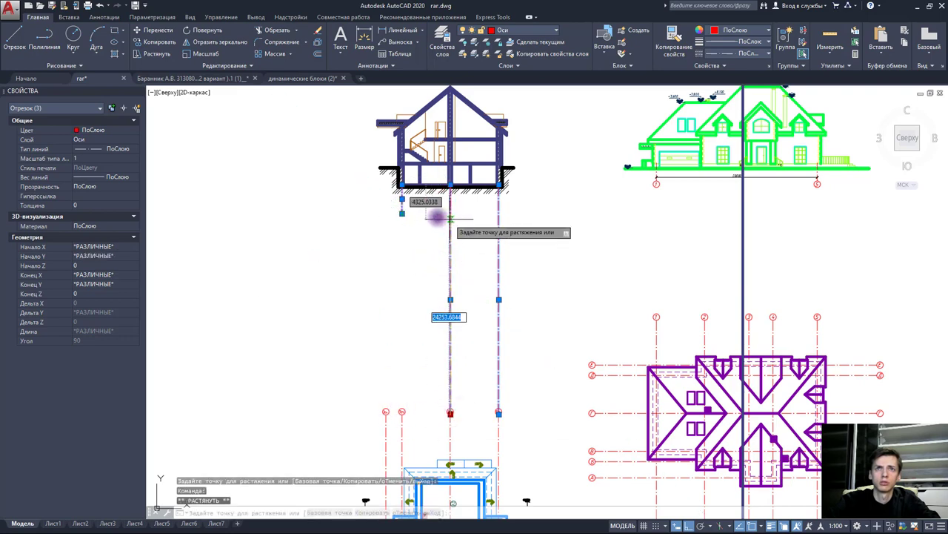
{"action": "scroll", "coordinate": [422, 218], "scroll_direction": "up", "scroll_amount": 3}
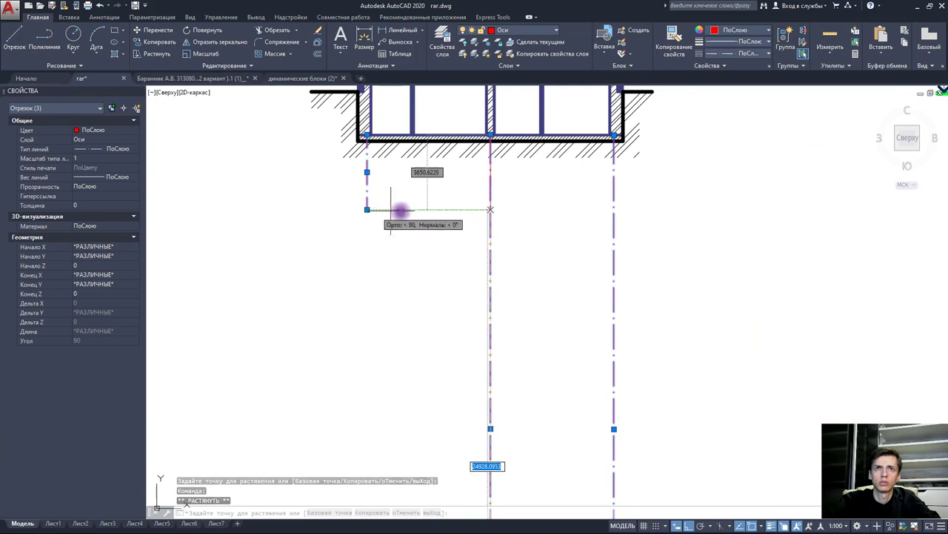
{"action": "left_click", "coordinate": [434, 208]}
{"action": "scroll", "coordinate": [508, 272], "scroll_direction": "down", "scroll_amount": 2}
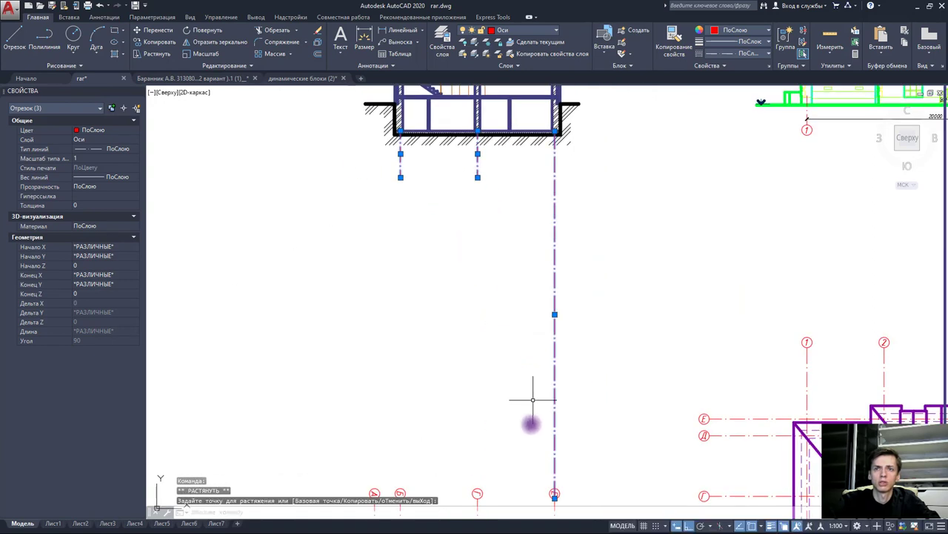
{"action": "left_click", "coordinate": [555, 496]}
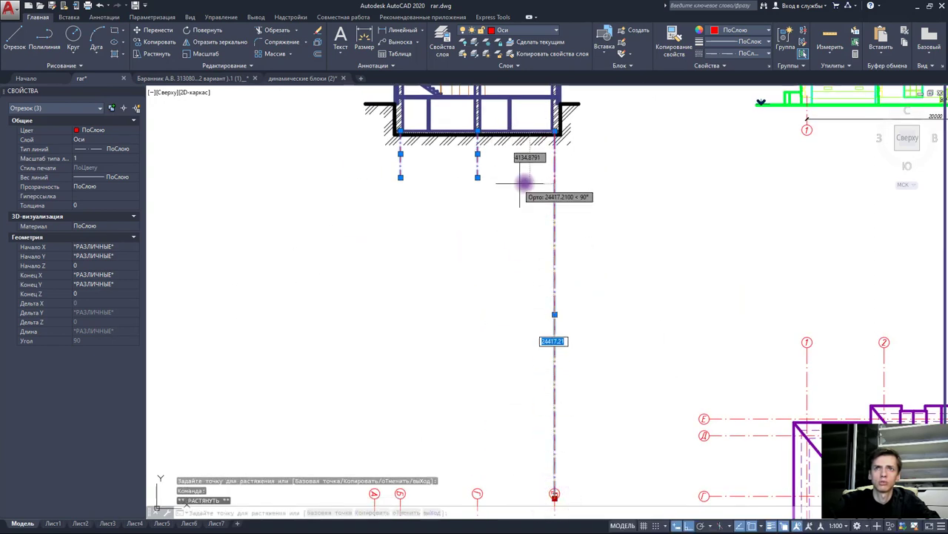
{"action": "left_click", "coordinate": [501, 175]}
{"action": "key", "text": "Escape"}
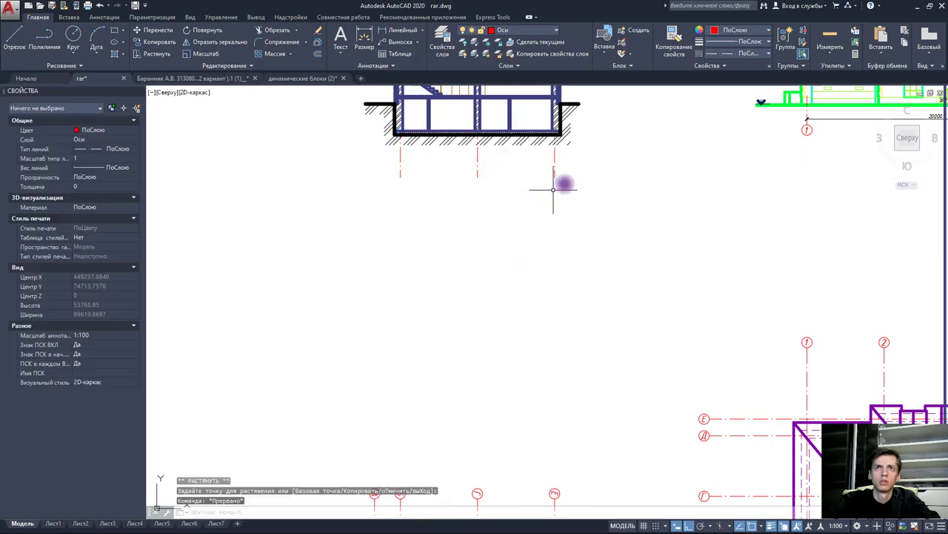
{"action": "scroll", "coordinate": [593, 208], "scroll_direction": "down", "scroll_amount": 2}
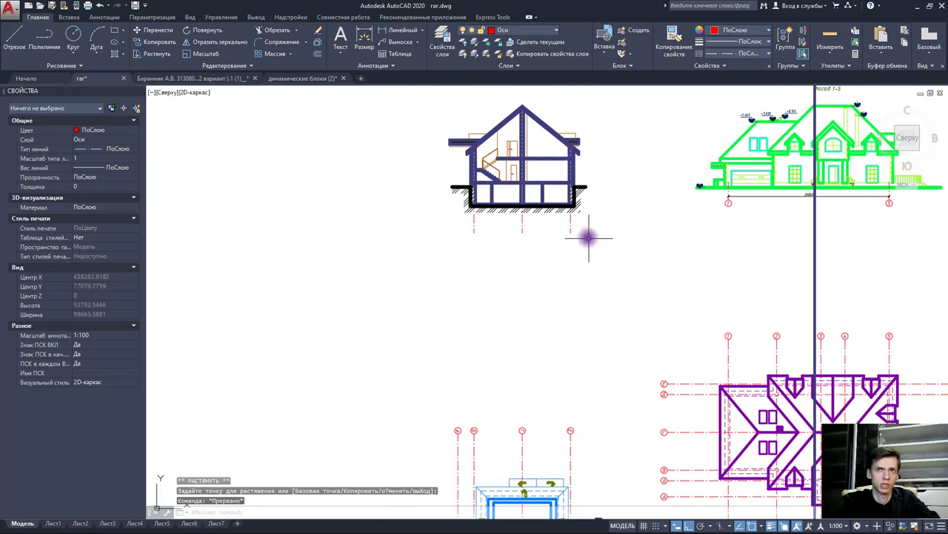
{"action": "middle_click_drag", "start_coordinate": [593, 237], "coordinate": [595, 211]}
- Copy the plan's Б, Г and Е axis bubbles to the bottom ends of the section axes
{"action": "left_click", "coordinate": [555, 372]}
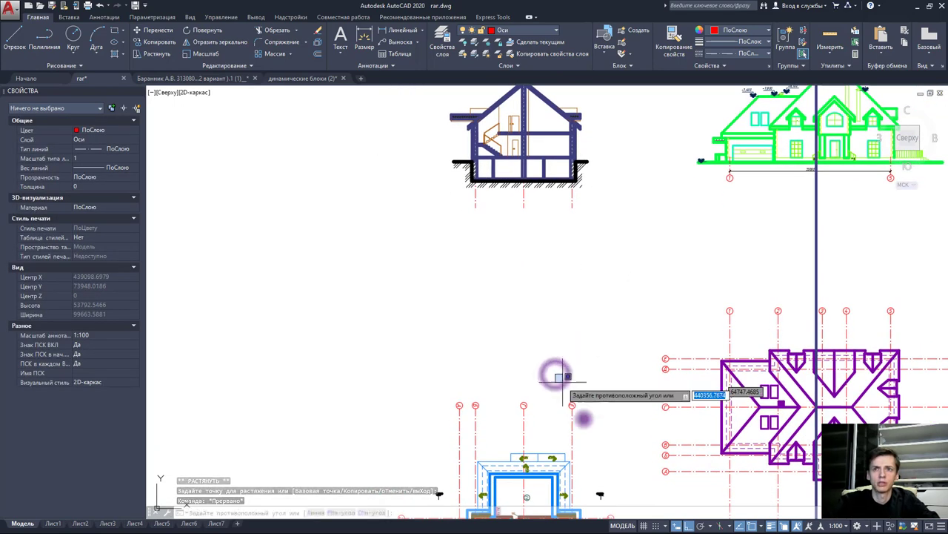
{"action": "left_click", "coordinate": [590, 420]}
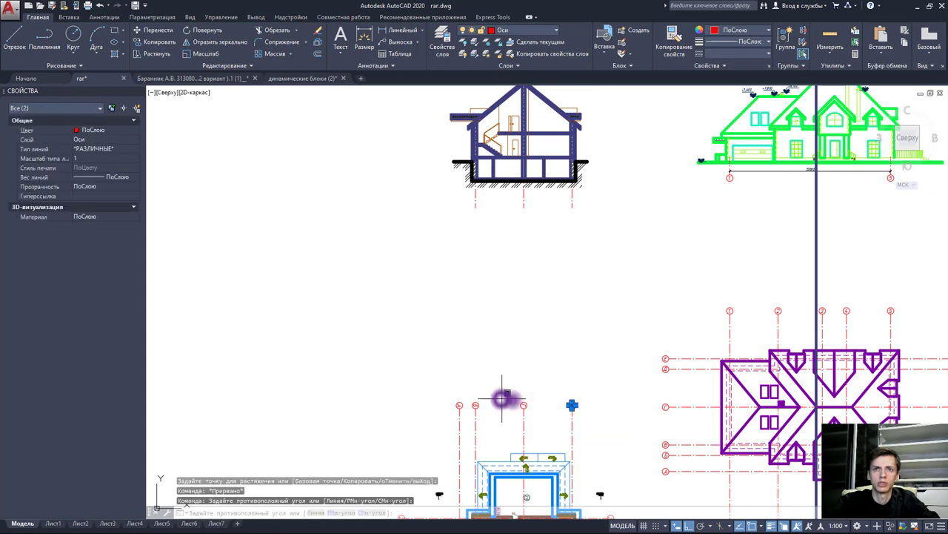
{"action": "left_click", "coordinate": [535, 409]}
{"action": "scroll", "coordinate": [568, 406], "scroll_direction": "up", "scroll_amount": 5}
{"action": "scroll", "coordinate": [591, 385], "scroll_direction": "down", "scroll_amount": 3}
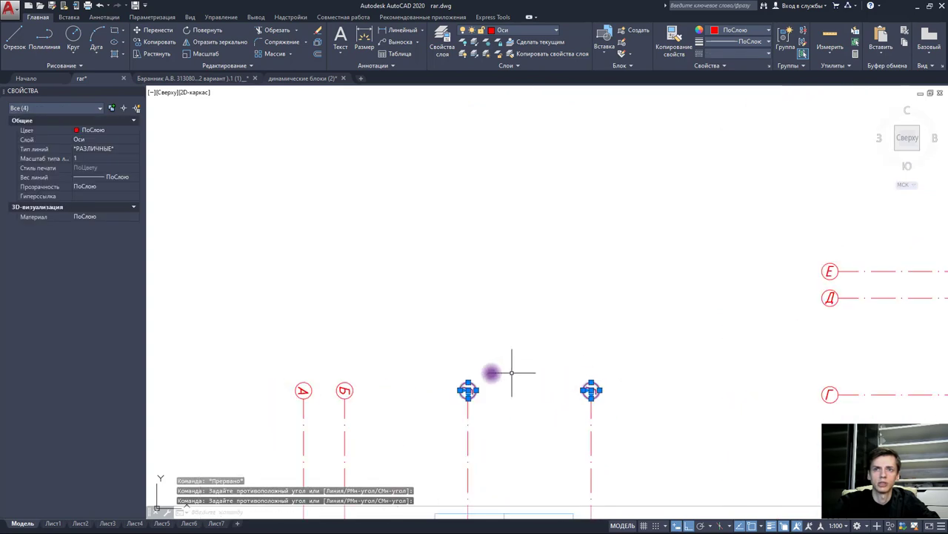
{"action": "scroll", "coordinate": [489, 389], "scroll_direction": "down", "scroll_amount": 2}
{"action": "left_click", "coordinate": [390, 385]}
{"action": "left_click", "coordinate": [422, 412]}
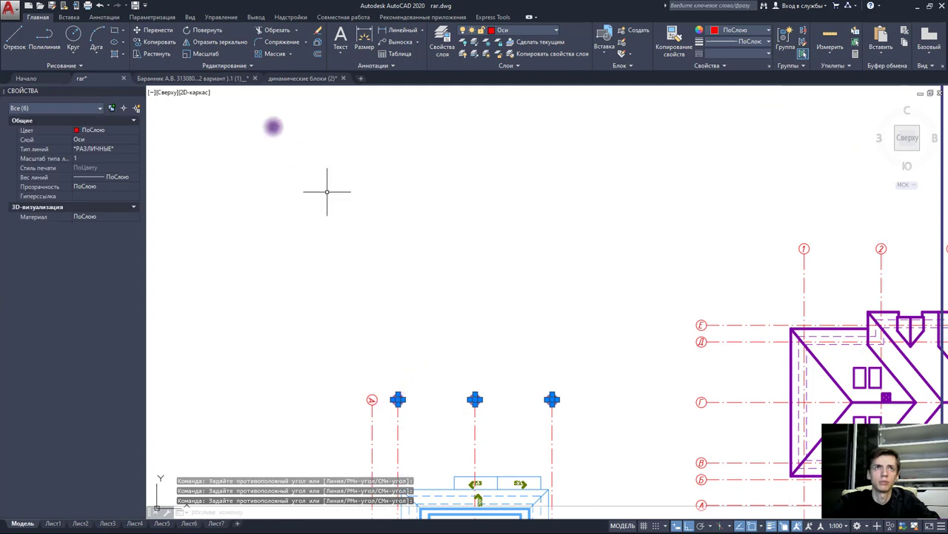
{"action": "left_click", "coordinate": [397, 397]}
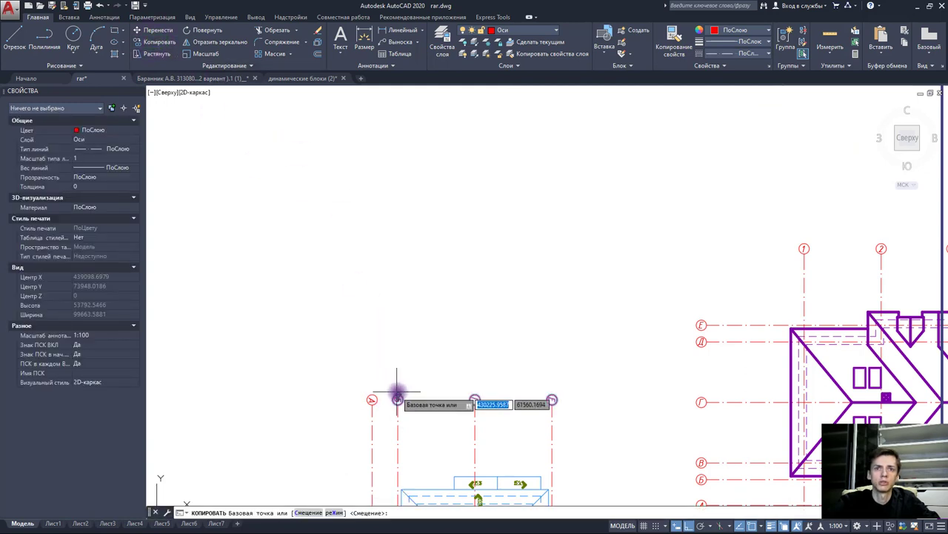
{"action": "middle_click_drag", "start_coordinate": [412, 314], "coordinate": [404, 443]}
{"action": "scroll", "coordinate": [376, 311], "scroll_direction": "up", "scroll_amount": 2}
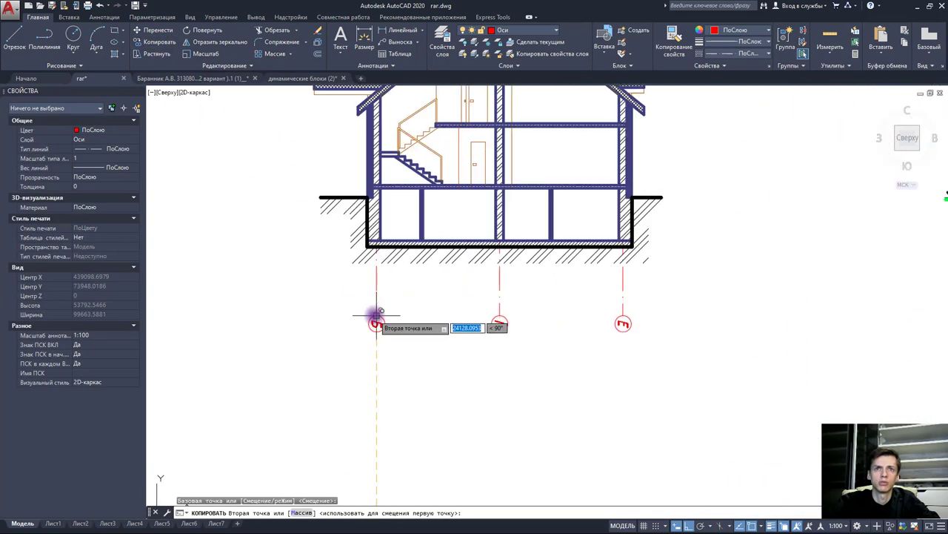
{"action": "left_click", "coordinate": [377, 321]}
{"action": "key", "text": "Escape"}
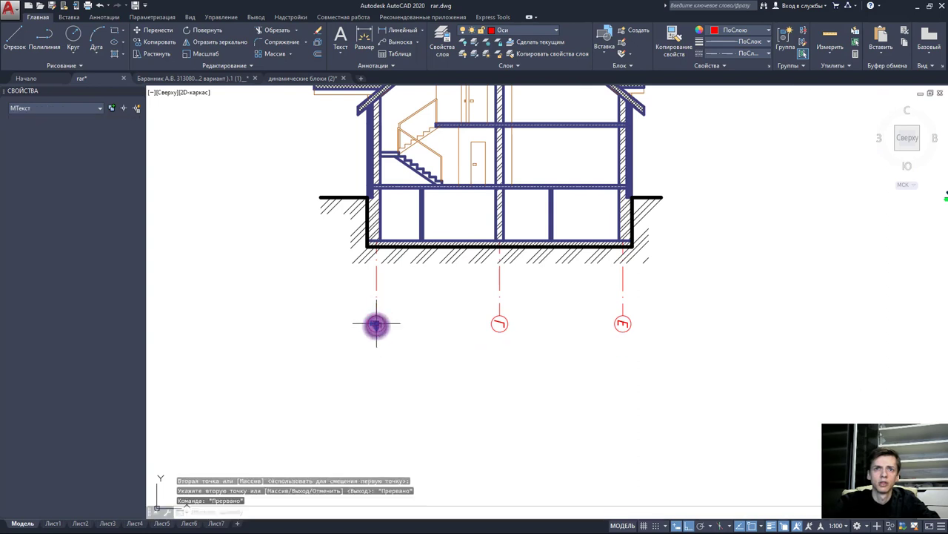
- Rotate the Б letter upright, then start and cancel a second rotation
{"action": "left_click", "coordinate": [377, 324]}
{"action": "scroll", "coordinate": [378, 324], "scroll_direction": "up", "scroll_amount": 2}
{"action": "scroll", "coordinate": [374, 312], "scroll_direction": "up", "scroll_amount": 3}
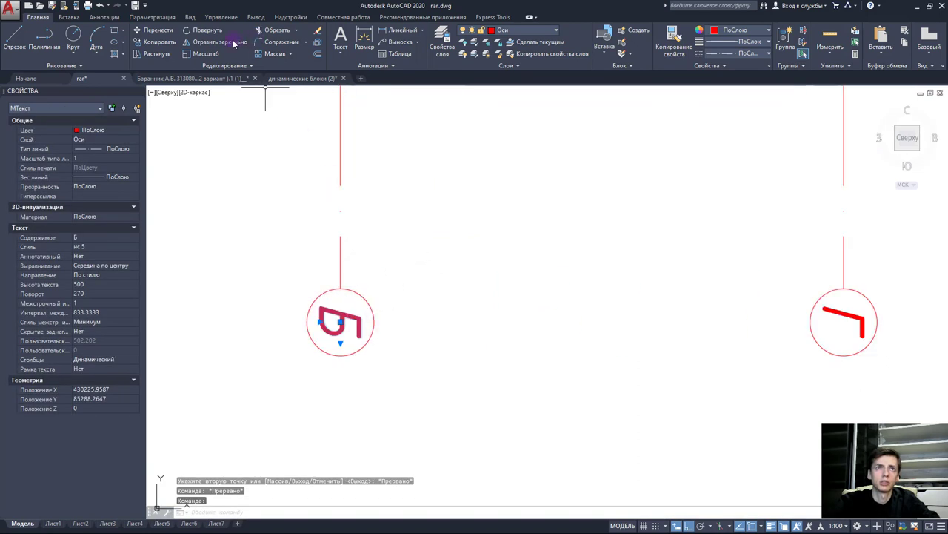
{"action": "left_click", "coordinate": [207, 30]}
{"action": "left_click", "coordinate": [340, 322]}
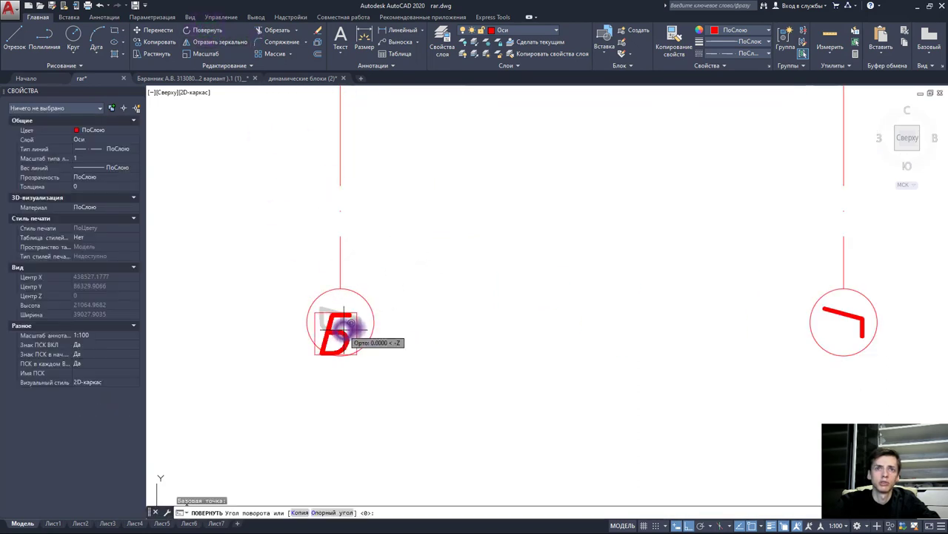
{"action": "left_click", "coordinate": [347, 271]}
{"action": "left_click", "coordinate": [335, 324]}
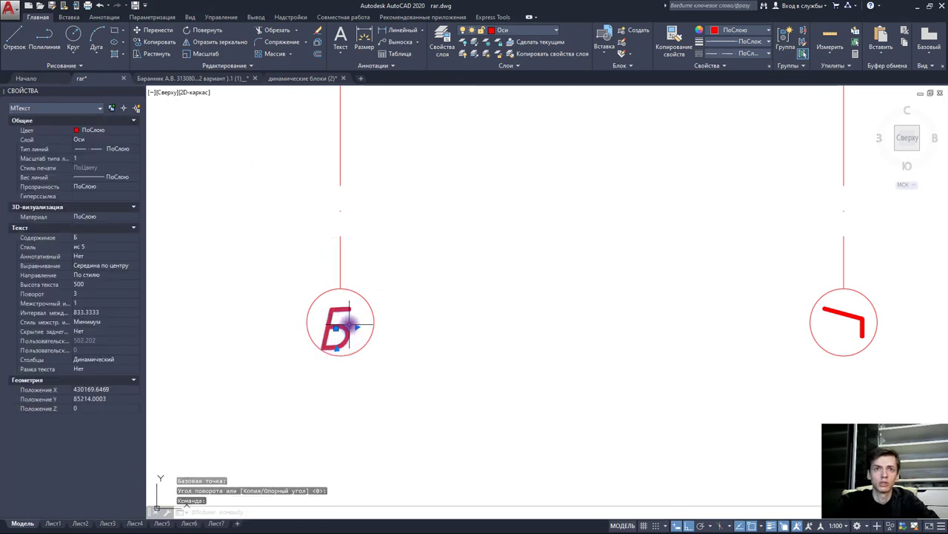
{"action": "scroll", "coordinate": [371, 325], "scroll_direction": "down", "scroll_amount": 2}
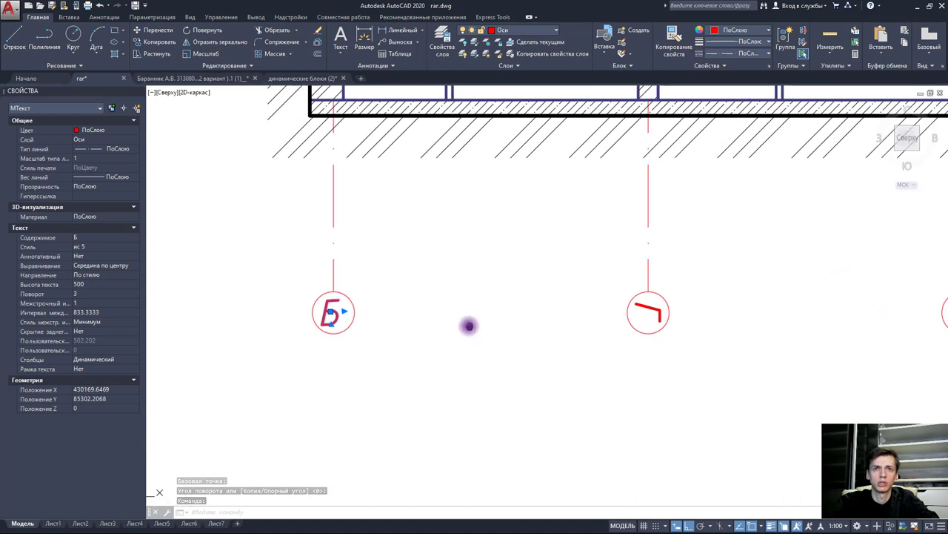
{"action": "left_click", "coordinate": [207, 31]}
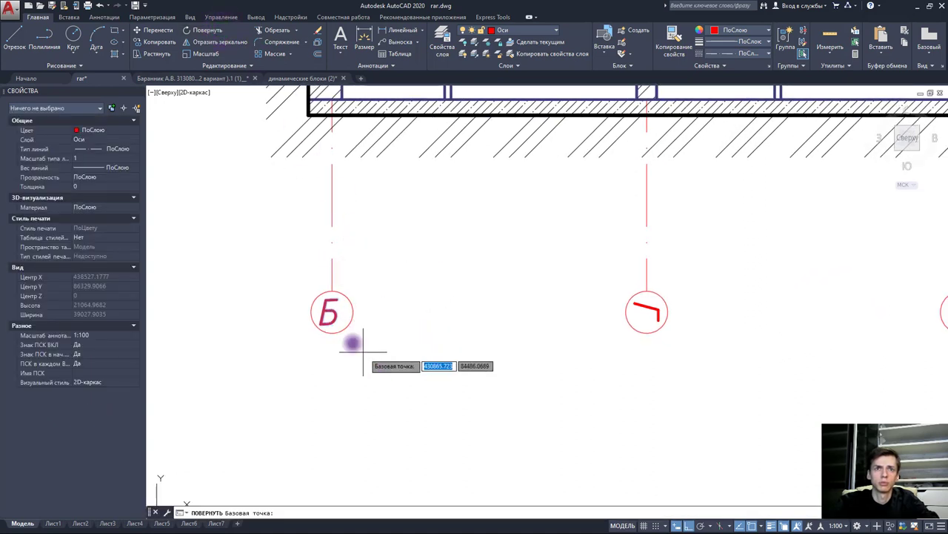
{"action": "left_click", "coordinate": [344, 321]}
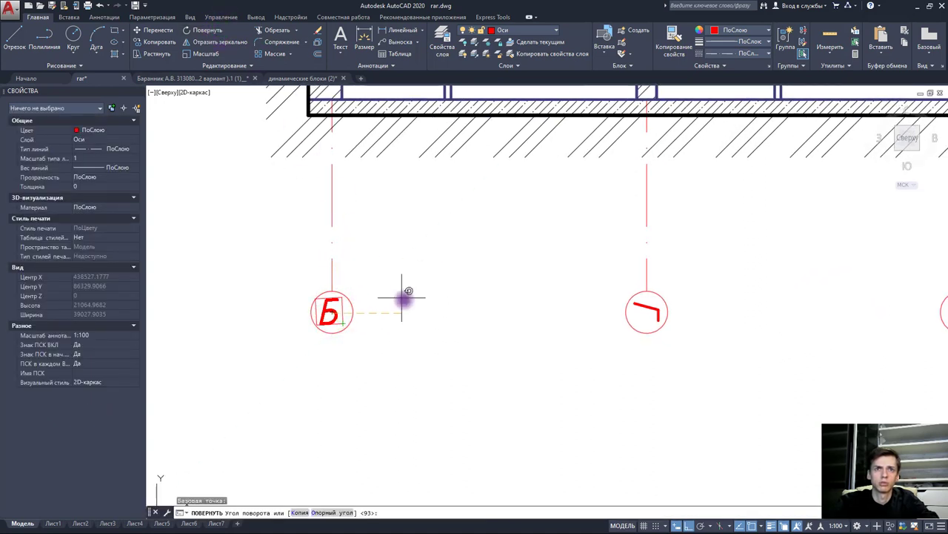
{"action": "key", "text": "Escape"}
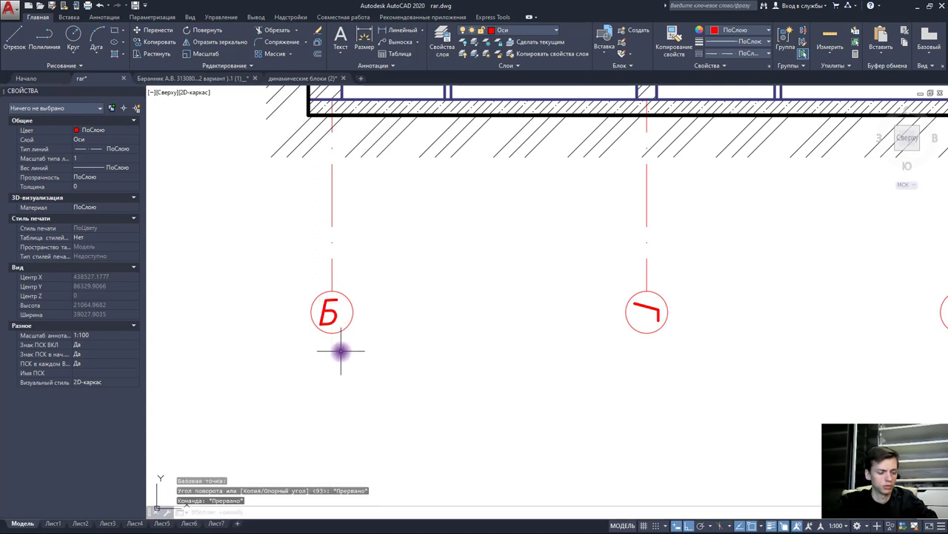
{"action": "scroll", "coordinate": [341, 351], "scroll_direction": "up", "scroll_amount": 2}
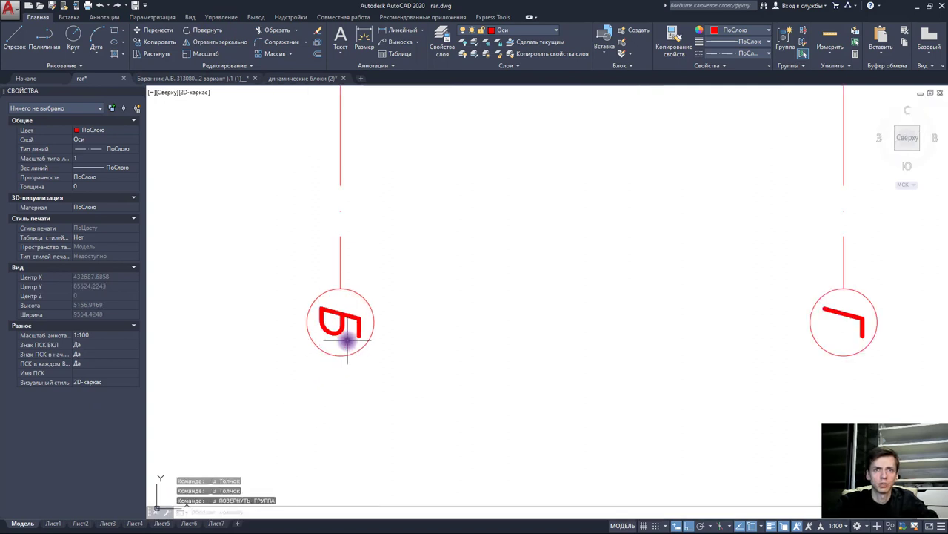
- Rotate the Б axis label again about its centre to finish it upright
{"action": "left_click", "coordinate": [342, 324]}
{"action": "left_click", "coordinate": [211, 30]}
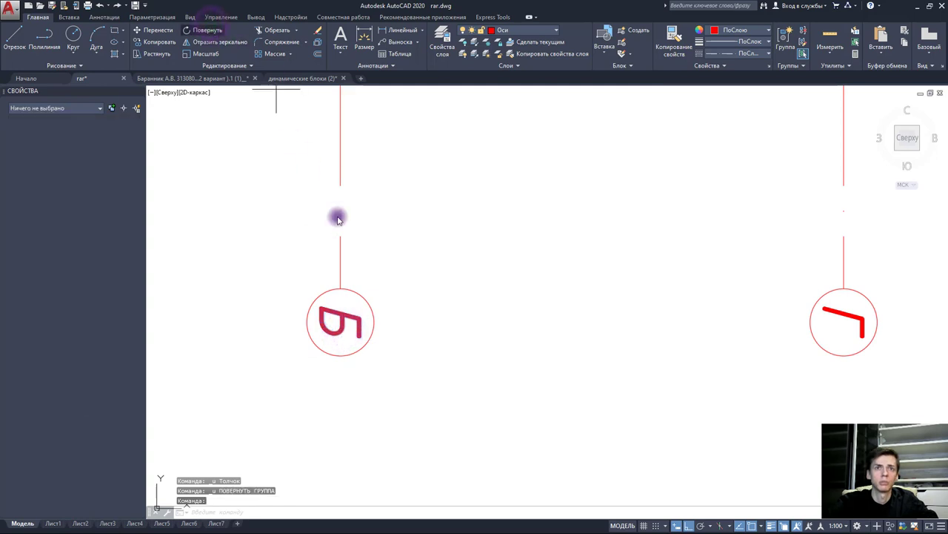
{"action": "left_click", "coordinate": [343, 321]}
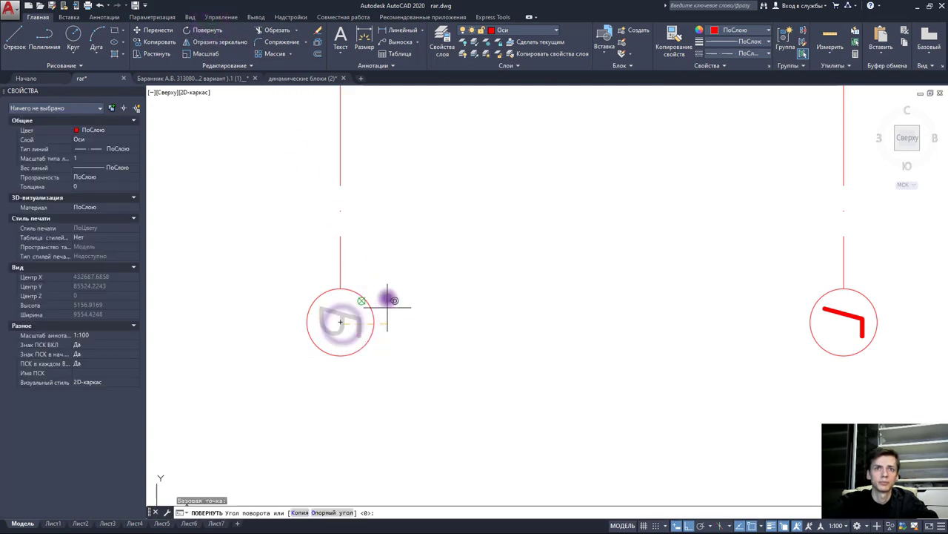
{"action": "key", "text": "Return"}
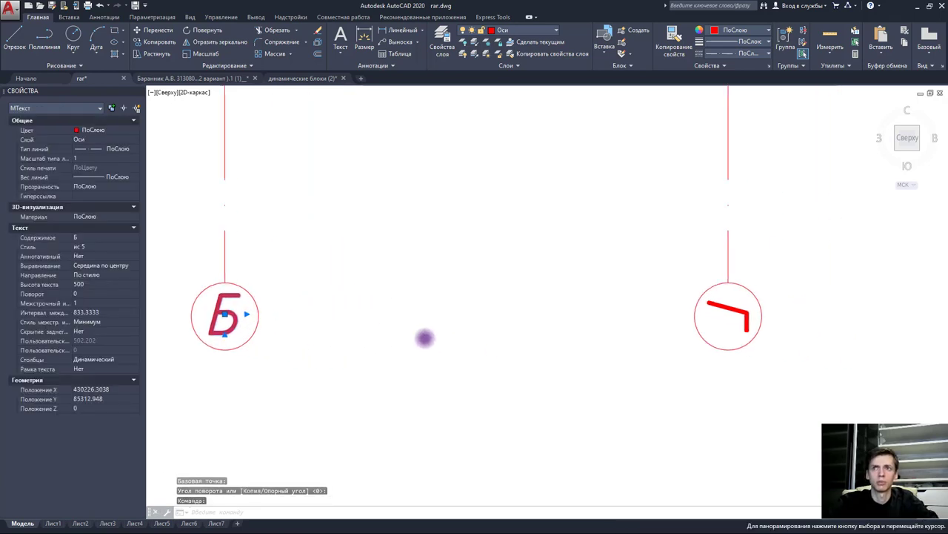
{"action": "scroll", "coordinate": [423, 334], "scroll_direction": "down", "scroll_amount": 4}
{"action": "key", "text": "Escape"}
- Rotate the Г axis label 90° so it reads upright
{"action": "left_click", "coordinate": [542, 328]}
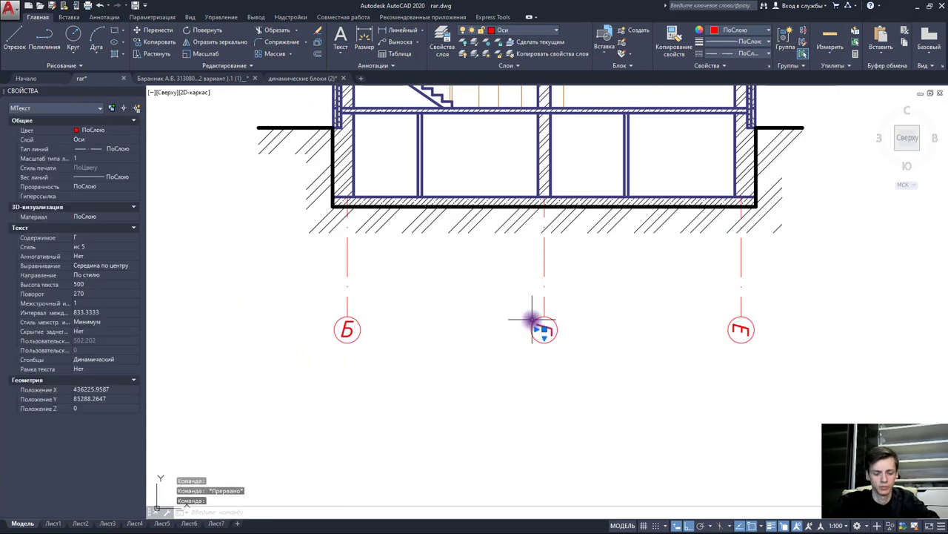
{"action": "key", "text": "space"}
{"action": "scroll", "coordinate": [552, 323], "scroll_direction": "up", "scroll_amount": 3}
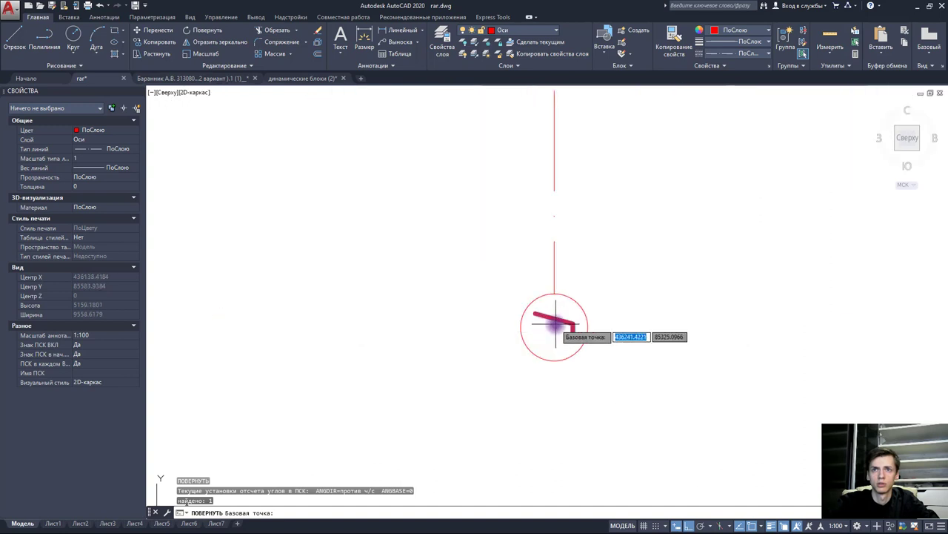
{"action": "left_click", "coordinate": [562, 241]}
{"action": "scroll", "coordinate": [563, 239], "scroll_direction": "down", "scroll_amount": 3}
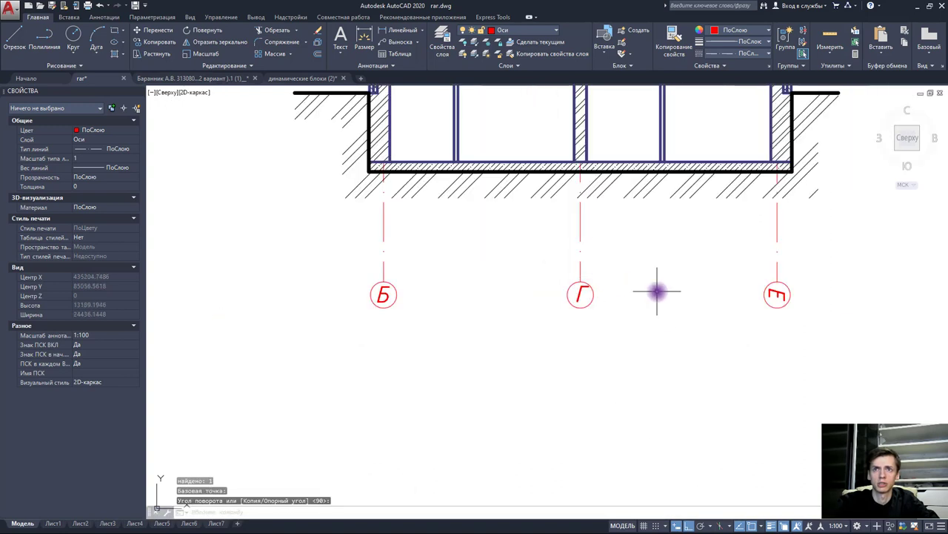
{"action": "middle_click_drag", "start_coordinate": [657, 292], "coordinate": [505, 281]}
{"action": "left_click", "coordinate": [607, 284]}
- Rotate the Е axis label about its centre inside its circle
{"action": "key", "text": "space"}
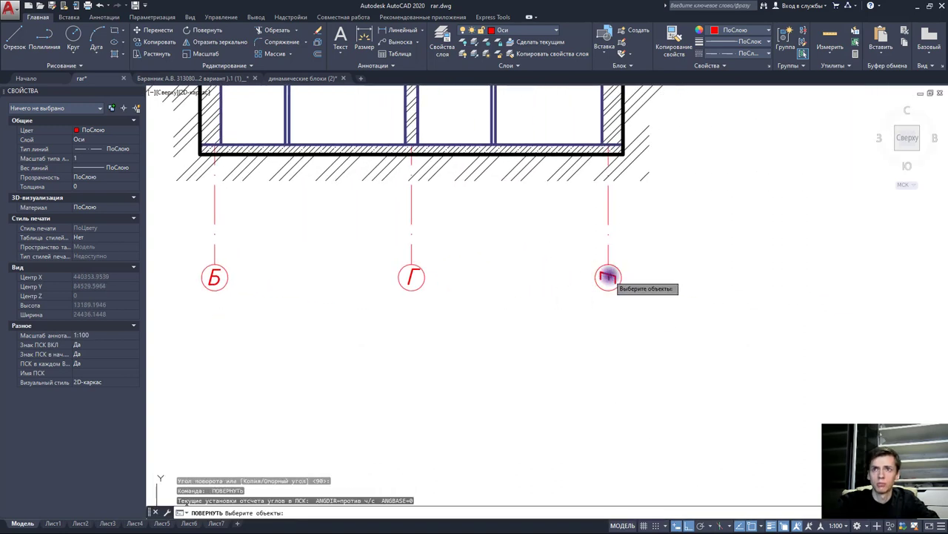
{"action": "left_click", "coordinate": [608, 275]}
{"action": "key", "text": "space"}
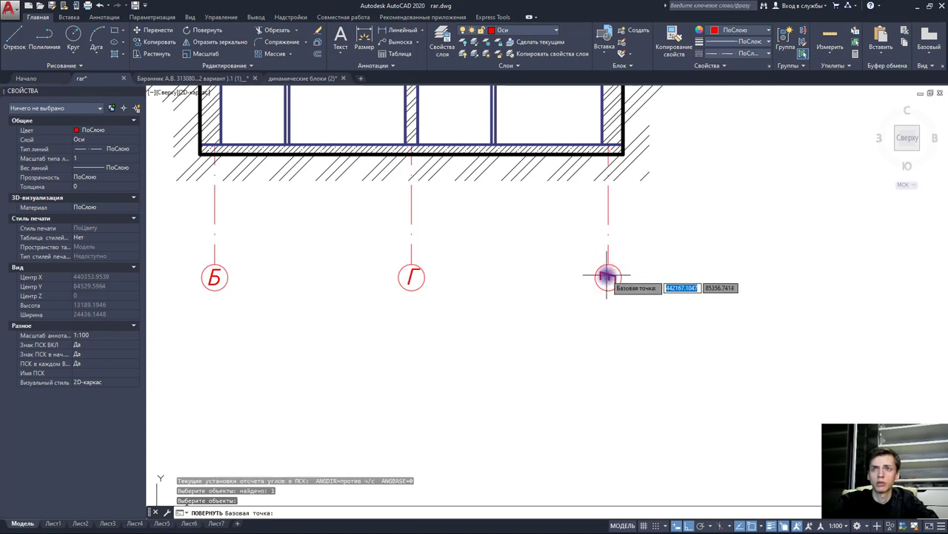
{"action": "left_click", "coordinate": [608, 276]}
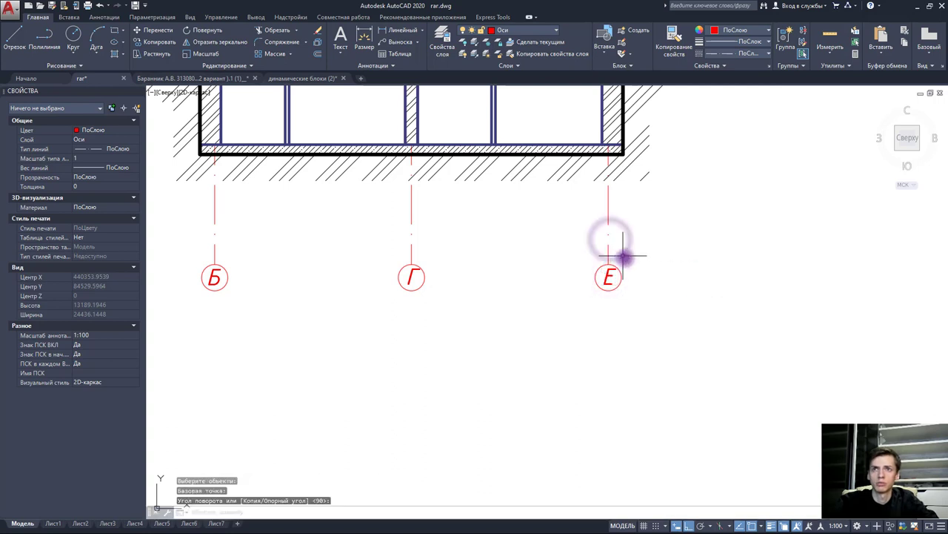
{"action": "scroll", "coordinate": [536, 263], "scroll_direction": "down", "scroll_amount": 2}
{"action": "key", "text": "Escape"}
{"action": "scroll", "coordinate": [548, 274], "scroll_direction": "down", "scroll_amount": 2}
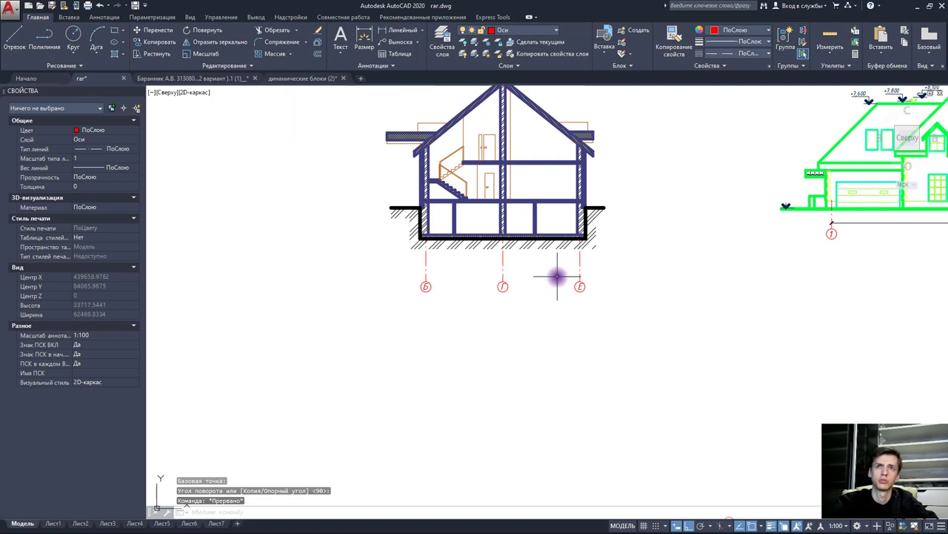
- Switch the current layer to Размеры and launch the Линейный dimension tool from Аннотации
{"action": "middle_click_drag", "start_coordinate": [557, 277], "coordinate": [541, 271]}
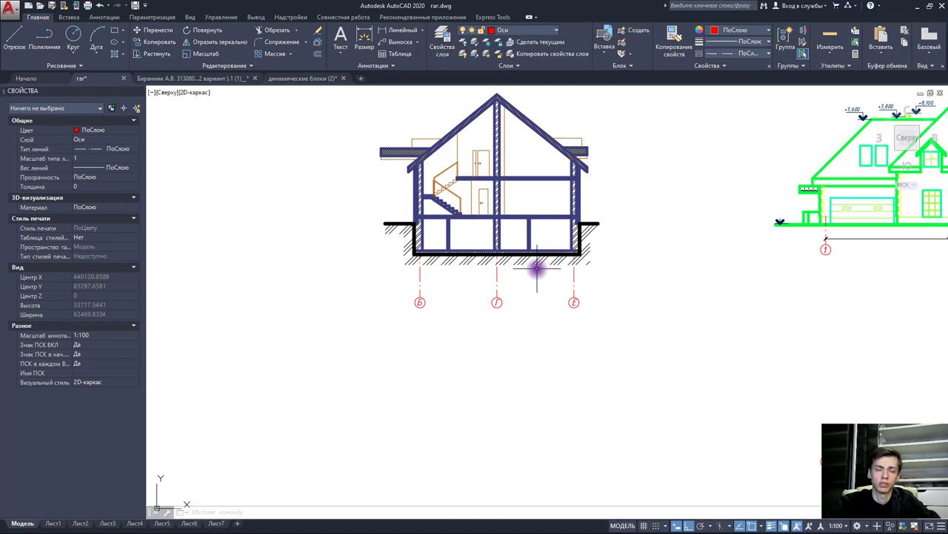
{"action": "left_click", "coordinate": [547, 31]}
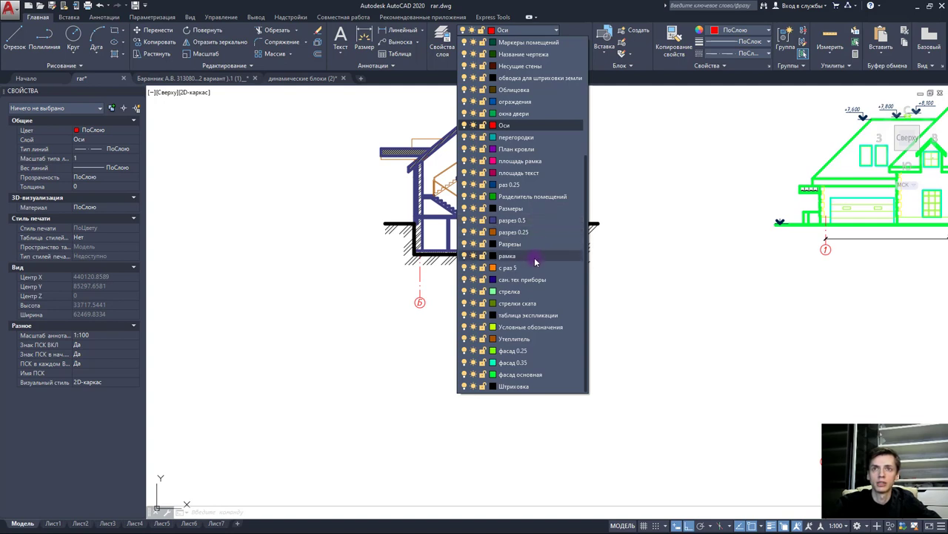
{"action": "scroll", "coordinate": [546, 186], "scroll_direction": "up", "scroll_amount": 2}
{"action": "scroll", "coordinate": [547, 186], "scroll_direction": "up", "scroll_amount": 2}
{"action": "scroll", "coordinate": [546, 187], "scroll_direction": "up", "scroll_amount": 1}
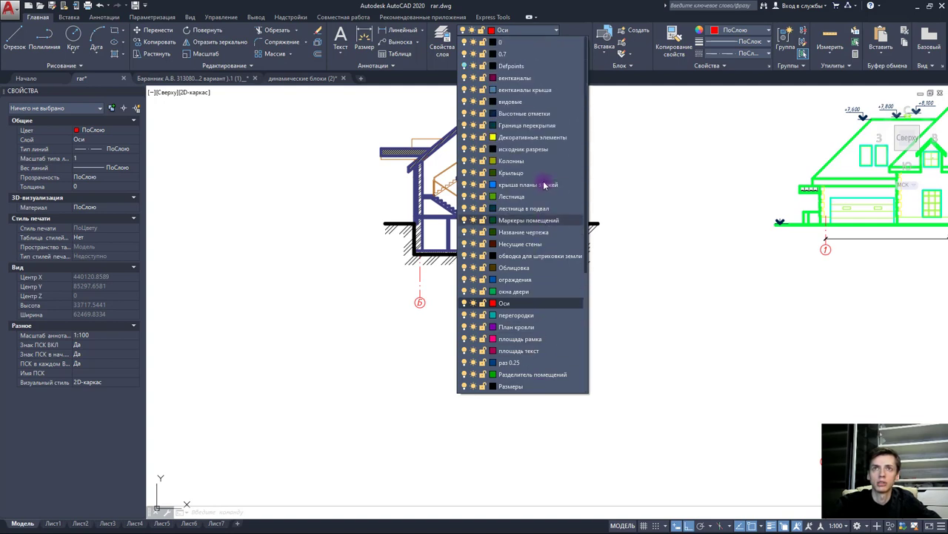
{"action": "scroll", "coordinate": [541, 187], "scroll_direction": "down", "scroll_amount": 2}
{"action": "scroll", "coordinate": [529, 193], "scroll_direction": "down", "scroll_amount": 1}
{"action": "scroll", "coordinate": [529, 194], "scroll_direction": "down", "scroll_amount": 1}
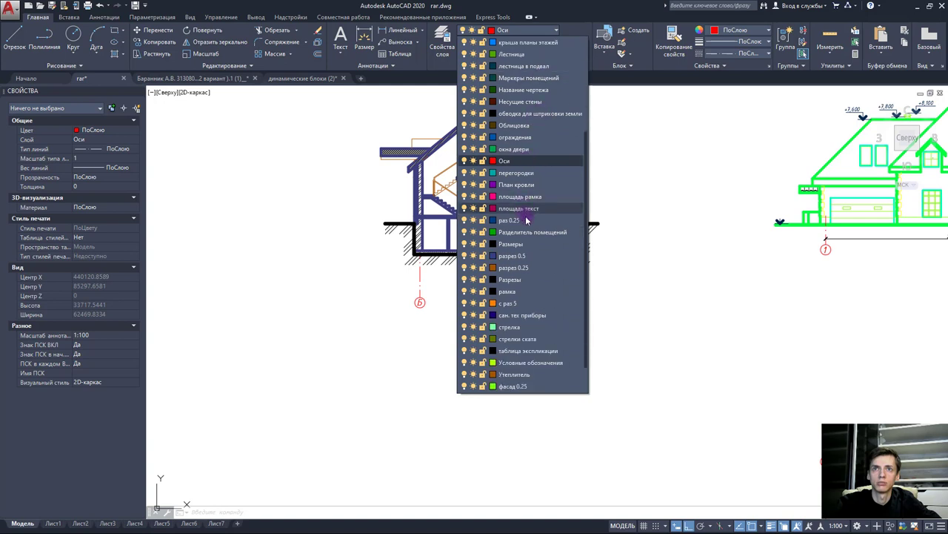
{"action": "left_click", "coordinate": [531, 245]}
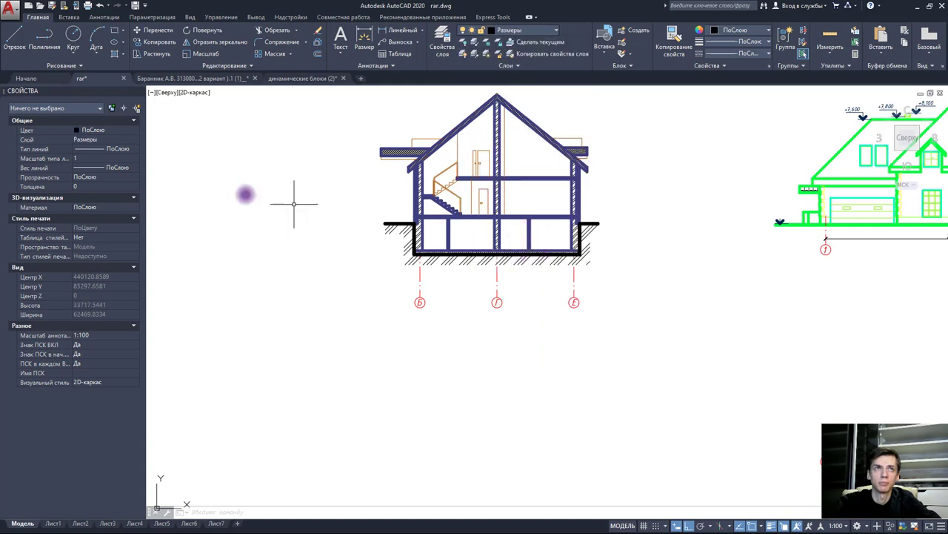
{"action": "left_click", "coordinate": [102, 16]}
{"action": "left_click", "coordinate": [204, 54]}
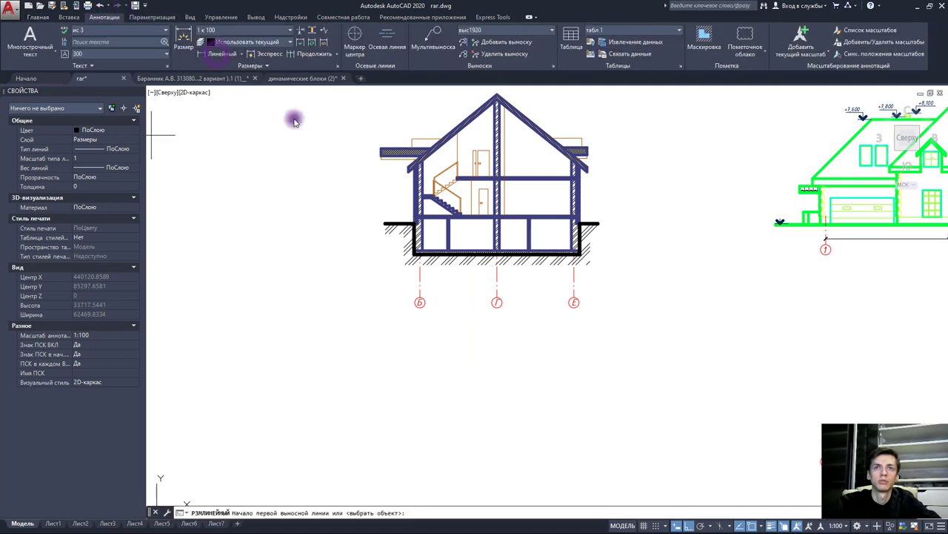
- Place the overall 12000 linear dimension from axis Б to axis Е below the section
{"action": "left_click", "coordinate": [420, 289]}
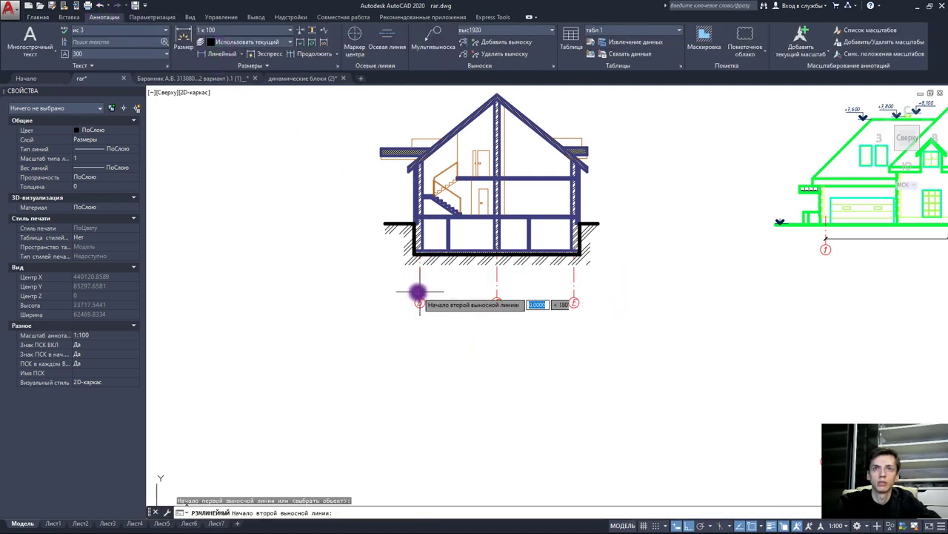
{"action": "left_click", "coordinate": [573, 290]}
{"action": "left_click", "coordinate": [527, 294]}
{"action": "scroll", "coordinate": [495, 286], "scroll_direction": "up", "scroll_amount": 2}
{"action": "scroll", "coordinate": [496, 280], "scroll_direction": "up", "scroll_amount": 2}
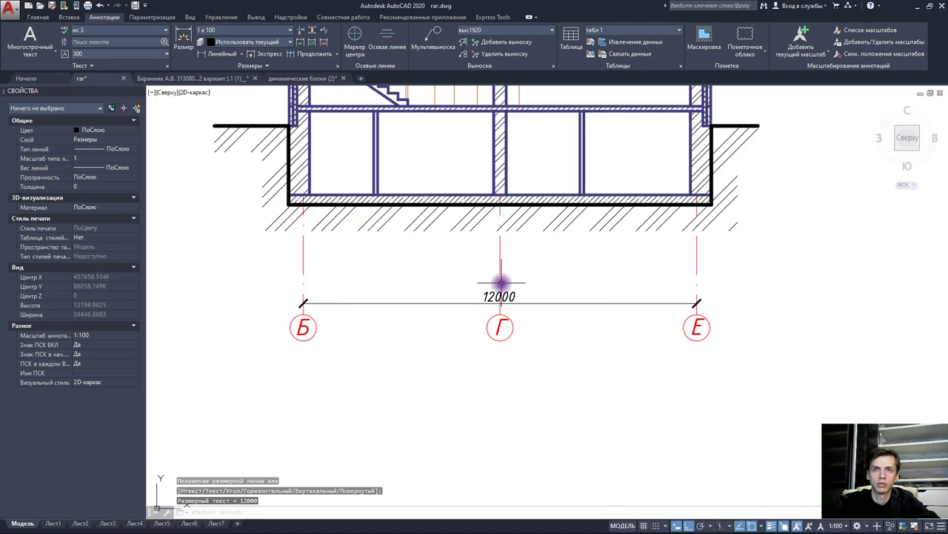
- Add a 6000 dimension from Б to Г and continue it with a 6000 dimension to Е
{"action": "key", "text": "Return"}
{"action": "left_click", "coordinate": [303, 259]}
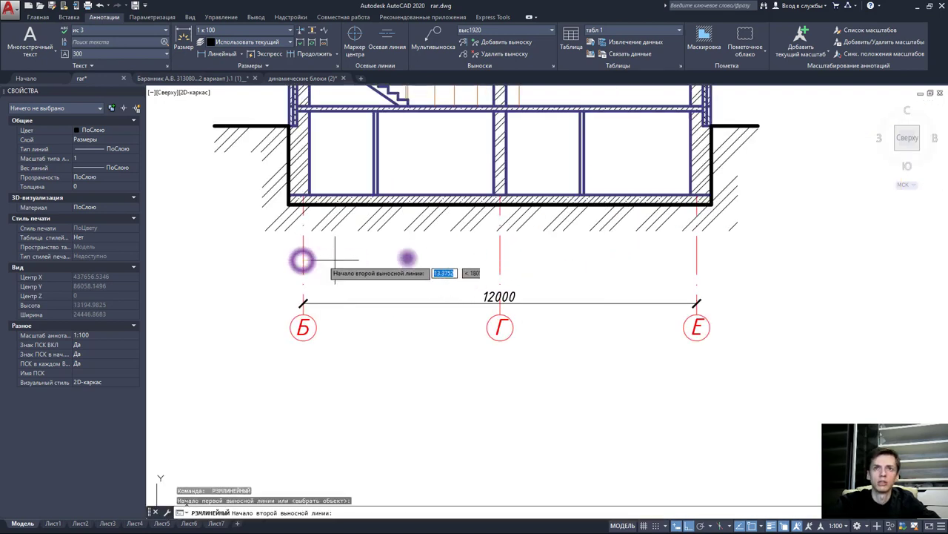
{"action": "left_click", "coordinate": [500, 259]}
{"action": "left_click", "coordinate": [487, 268]}
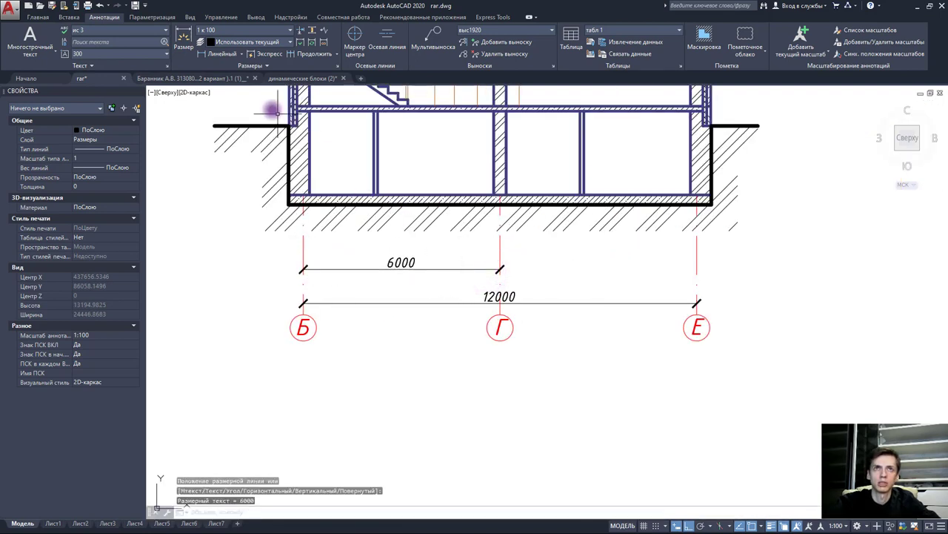
{"action": "left_click", "coordinate": [302, 57]}
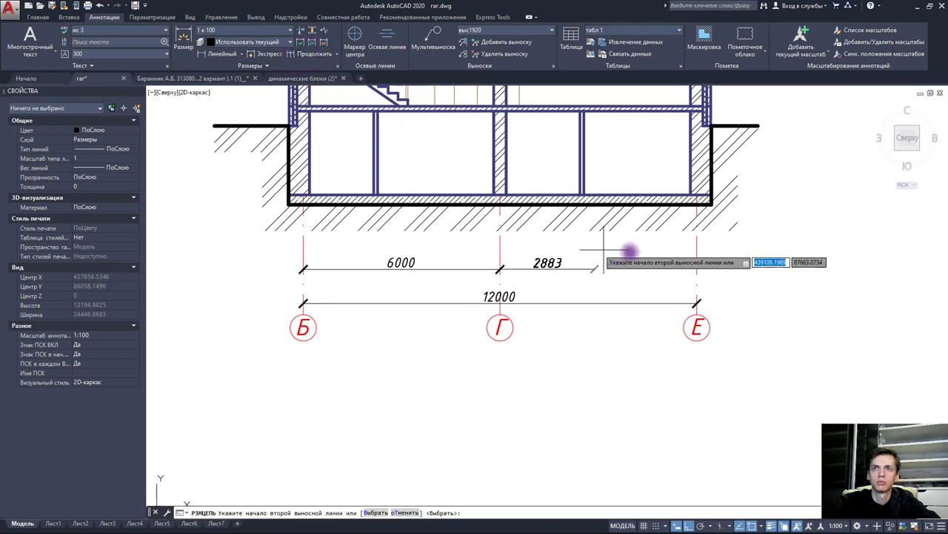
{"action": "left_click", "coordinate": [696, 269]}
{"action": "key", "text": "Escape"}
{"action": "scroll", "coordinate": [628, 246], "scroll_direction": "down", "scroll_amount": 2}
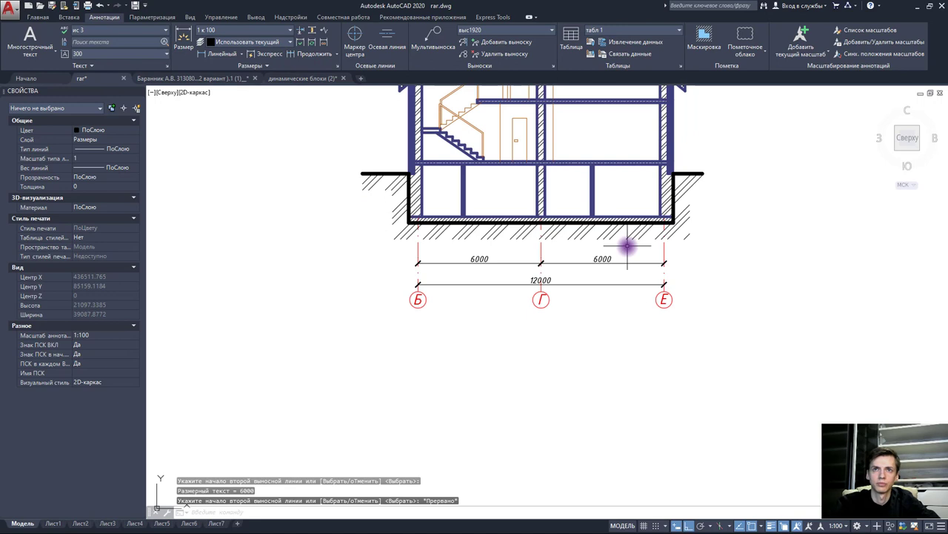
{"action": "scroll", "coordinate": [629, 256], "scroll_direction": "down", "scroll_amount": 1}
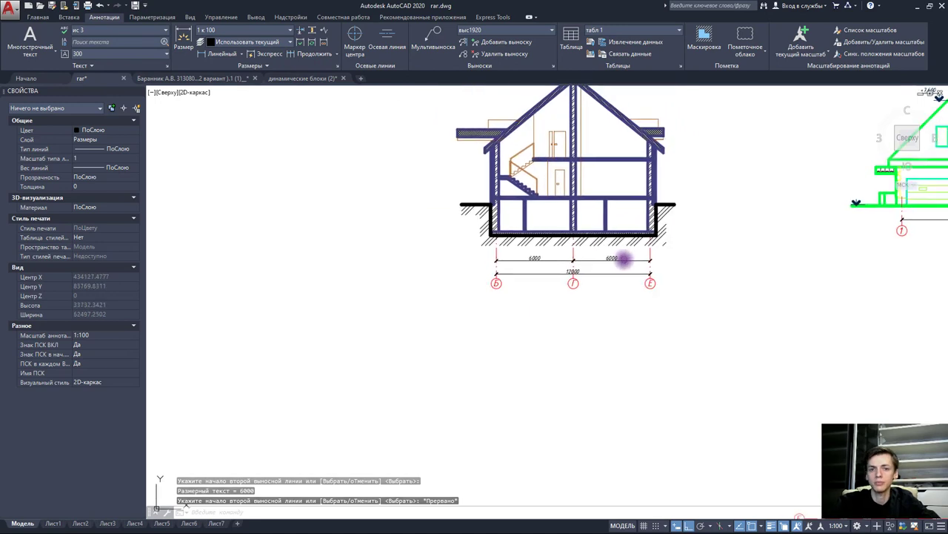
{"action": "scroll", "coordinate": [627, 245], "scroll_direction": "down", "scroll_amount": 1}
{"action": "scroll", "coordinate": [618, 267], "scroll_direction": "down", "scroll_amount": 1}
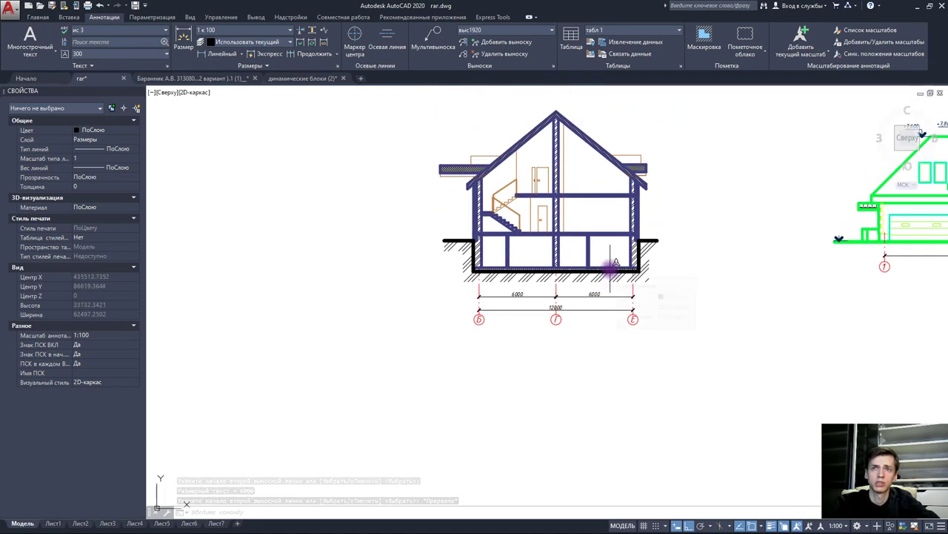
{"action": "scroll", "coordinate": [627, 269], "scroll_direction": "down", "scroll_amount": 2}
{"action": "scroll", "coordinate": [663, 263], "scroll_direction": "down", "scroll_amount": 3}
- Copy the 'План подвального этажа' title text from the basement plan to the clipboard
{"action": "scroll", "coordinate": [664, 268], "scroll_direction": "down", "scroll_amount": 2}
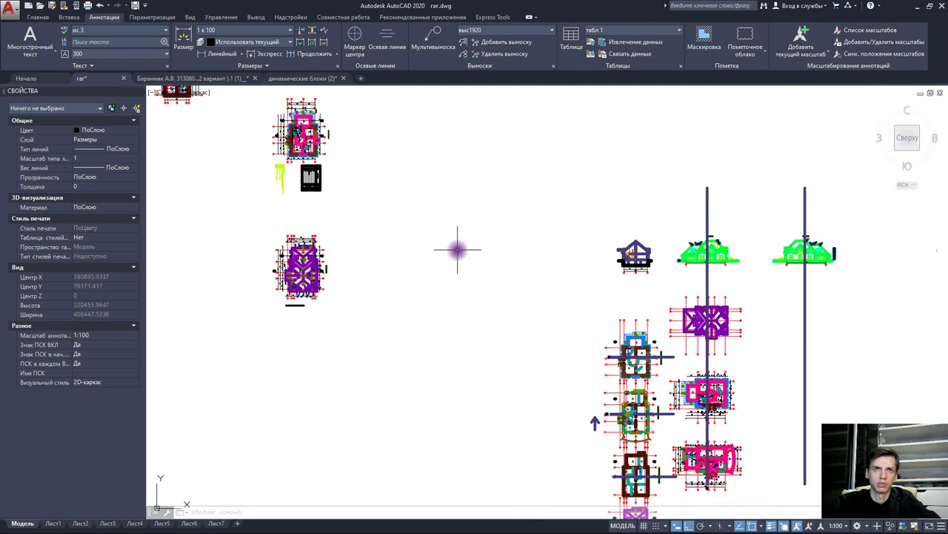
{"action": "scroll", "coordinate": [445, 271], "scroll_direction": "down", "scroll_amount": 1}
{"action": "mouse_move", "coordinate": [487, 301]}
{"action": "middle_mouse_down"}
{"action": "mouse_move", "coordinate": [455, 345]}
{"action": "mouse_move", "coordinate": [461, 303]}
{"action": "middle_mouse_up"}
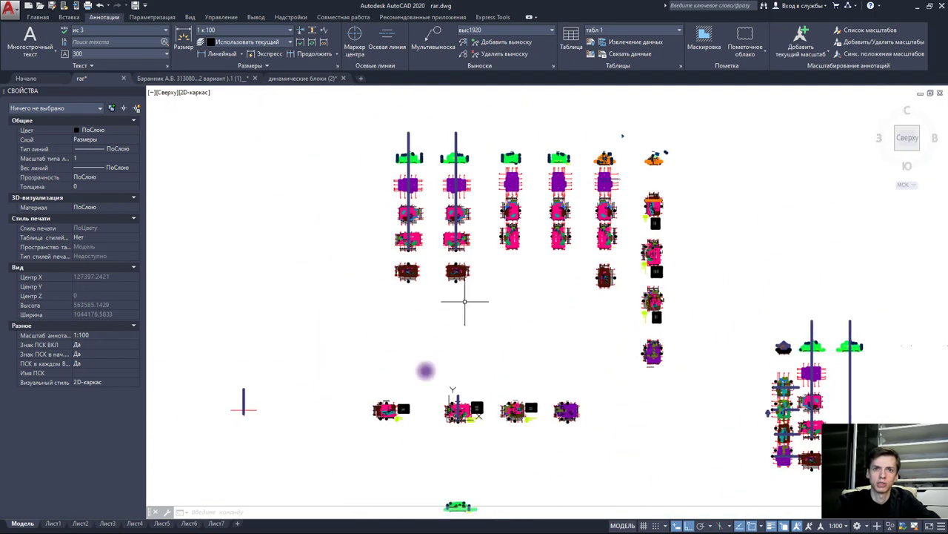
{"action": "scroll", "coordinate": [406, 408], "scroll_direction": "up", "scroll_amount": 5}
{"action": "scroll", "coordinate": [410, 346], "scroll_direction": "up", "scroll_amount": 1}
{"action": "left_click", "coordinate": [374, 369]}
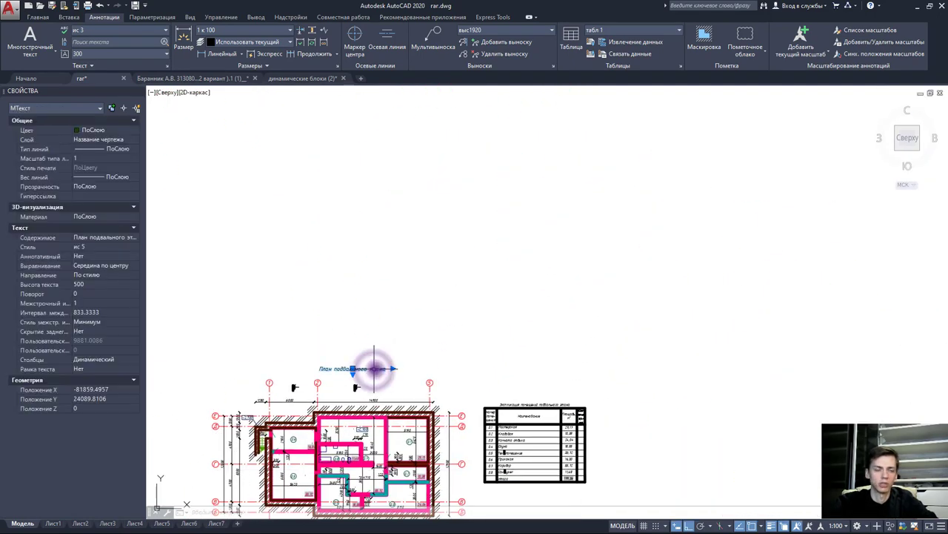
{"action": "key", "text": "ctrl+c"}
{"action": "key", "text": "ctrl+v"}
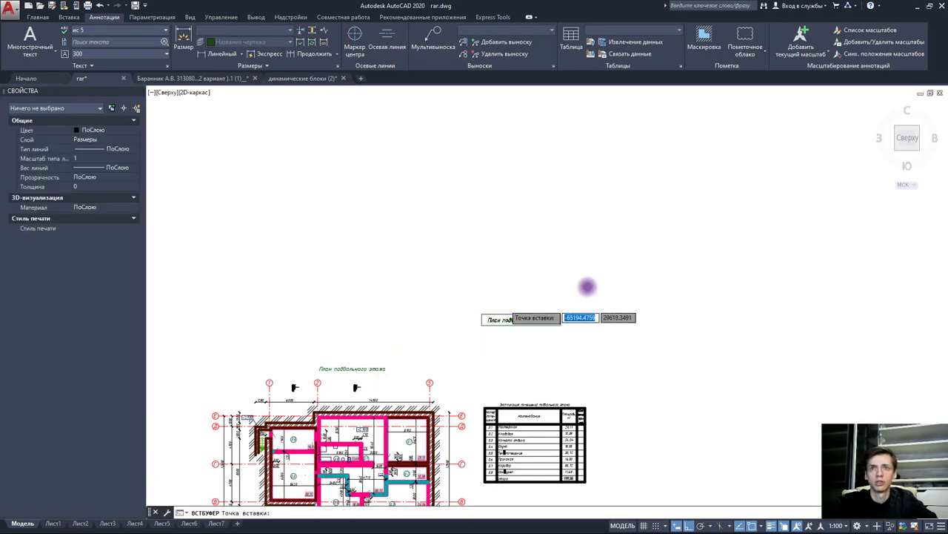
{"action": "scroll", "coordinate": [519, 297], "scroll_direction": "down", "scroll_amount": 7}
{"action": "middle_click_drag", "start_coordinate": [504, 305], "coordinate": [399, 413]}
{"action": "middle_click_drag", "start_coordinate": [546, 315], "coordinate": [458, 311]}
{"action": "scroll", "coordinate": [677, 334], "scroll_direction": "up", "scroll_amount": 4}
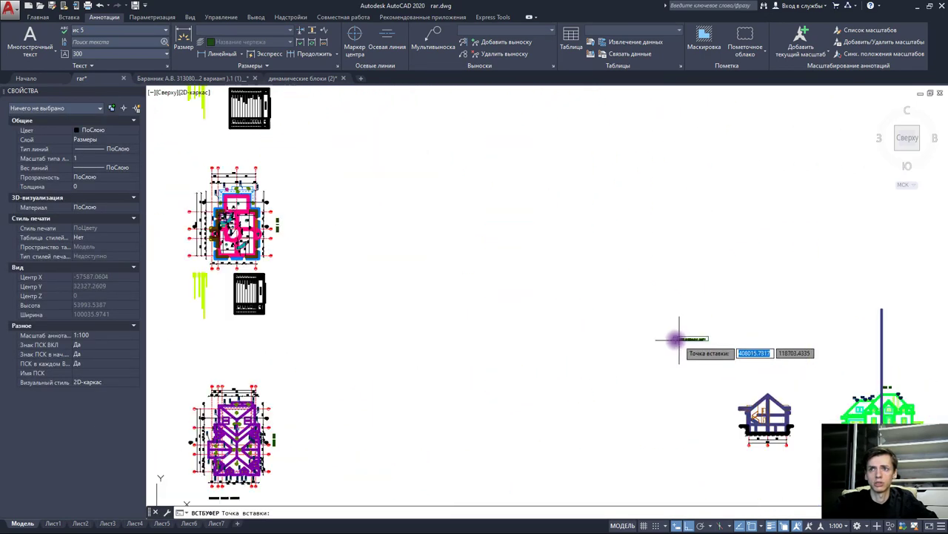
{"action": "scroll", "coordinate": [556, 339], "scroll_direction": "up", "scroll_amount": 2}
{"action": "scroll", "coordinate": [636, 354], "scroll_direction": "up", "scroll_amount": 2}
{"action": "key", "text": "Escape"}
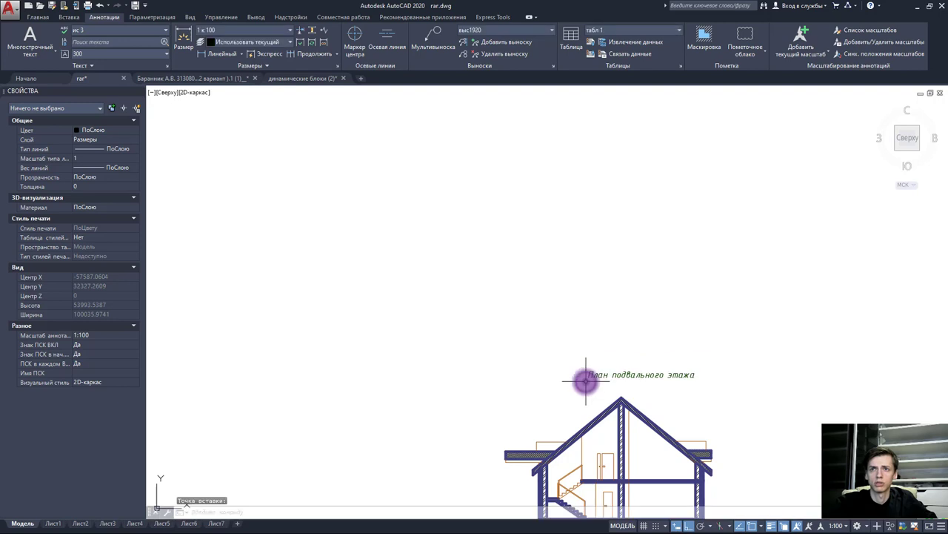
- Replace the copied title's text with 'Разрез 1-1'
{"action": "left_click", "coordinate": [618, 374]}
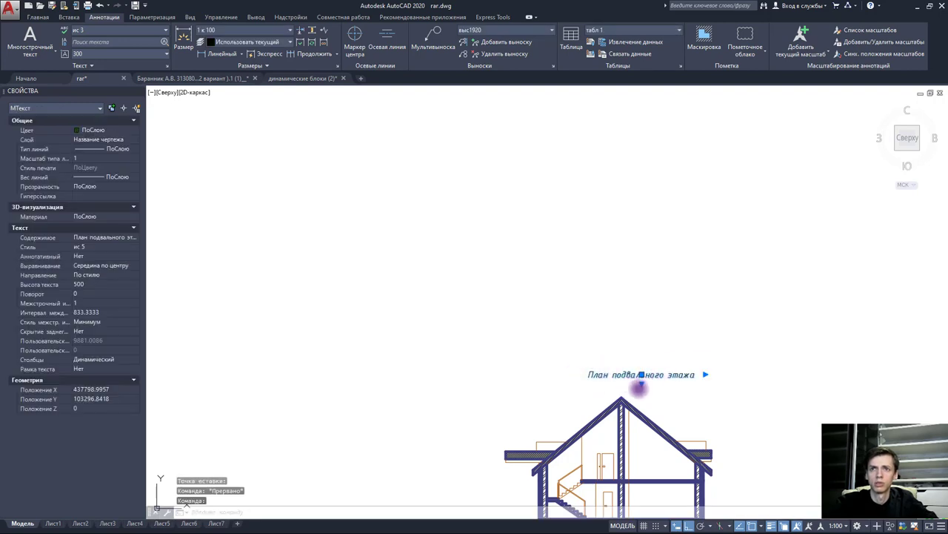
{"action": "double_click", "coordinate": [677, 375]}
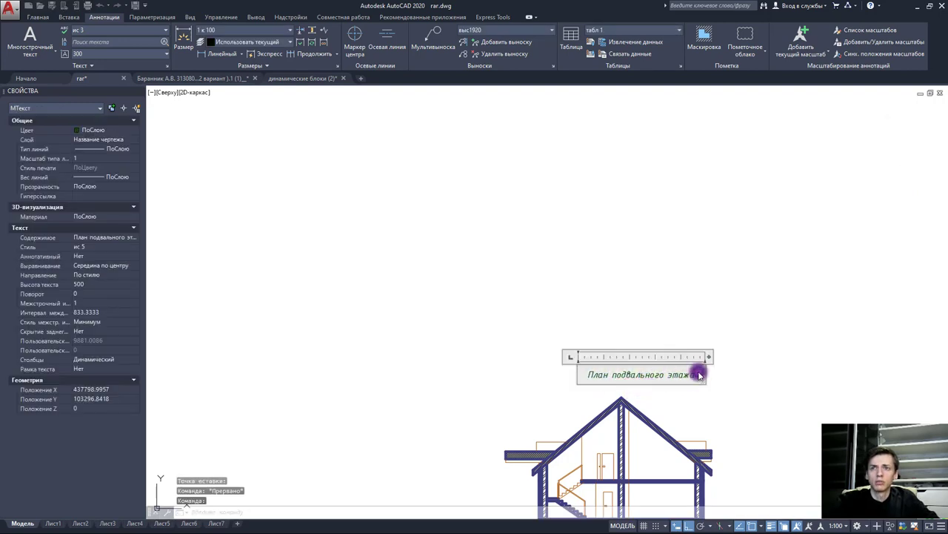
{"action": "left_click_drag", "start_coordinate": [697, 375], "coordinate": [551, 366]}
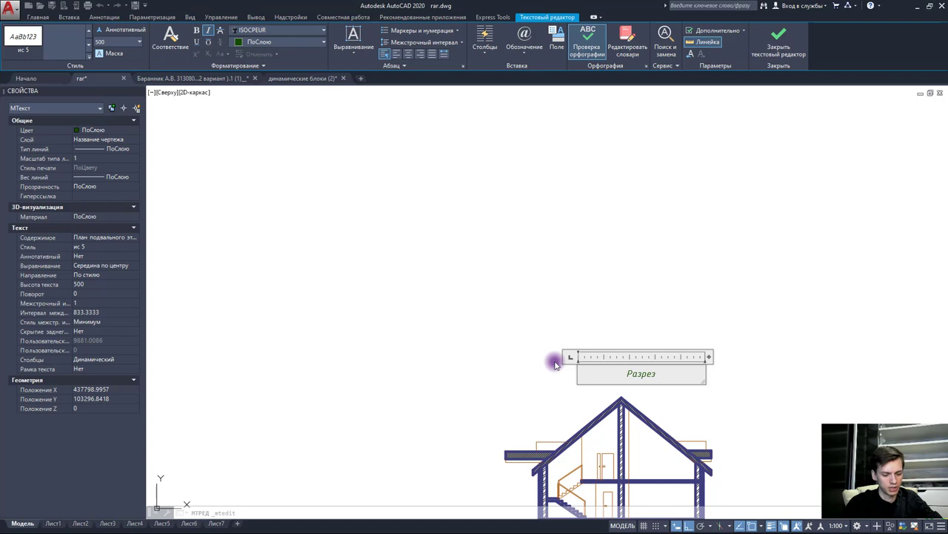
{"action": "left_click", "coordinate": [544, 295]}
- Leave the 'Разрез 1-1' title in place above the section and centre the view on it
{"action": "left_click", "coordinate": [639, 376]}
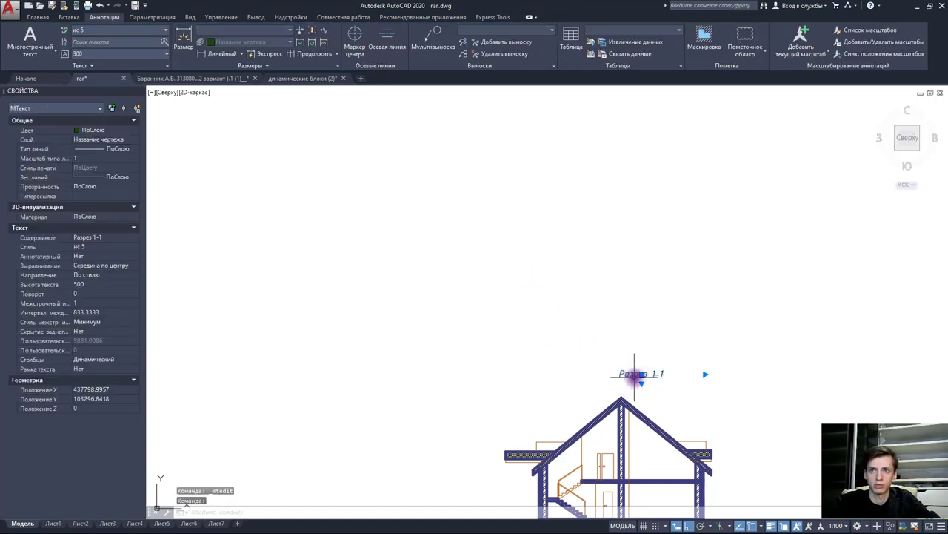
{"action": "left_click", "coordinate": [644, 374]}
{"action": "left_click", "coordinate": [642, 373]}
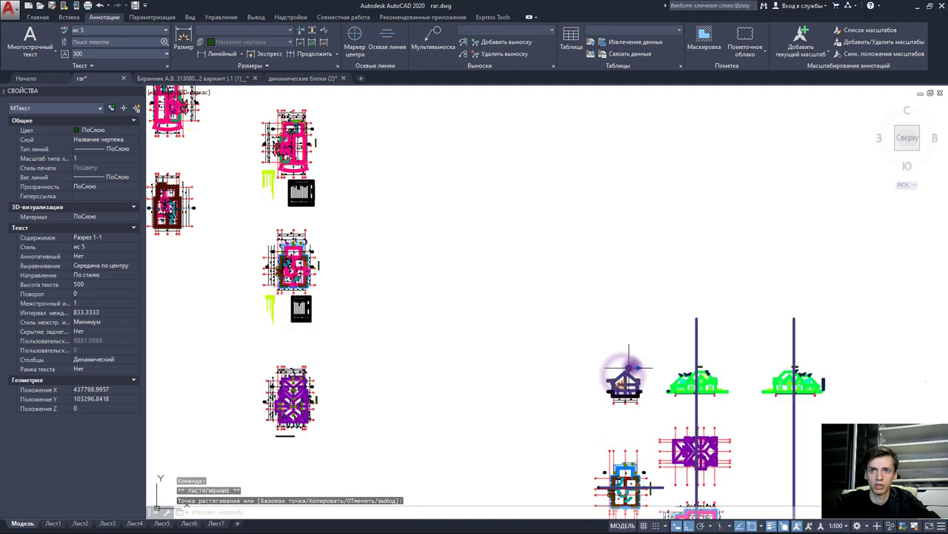
{"action": "scroll", "coordinate": [636, 367], "scroll_direction": "down", "scroll_amount": 2}
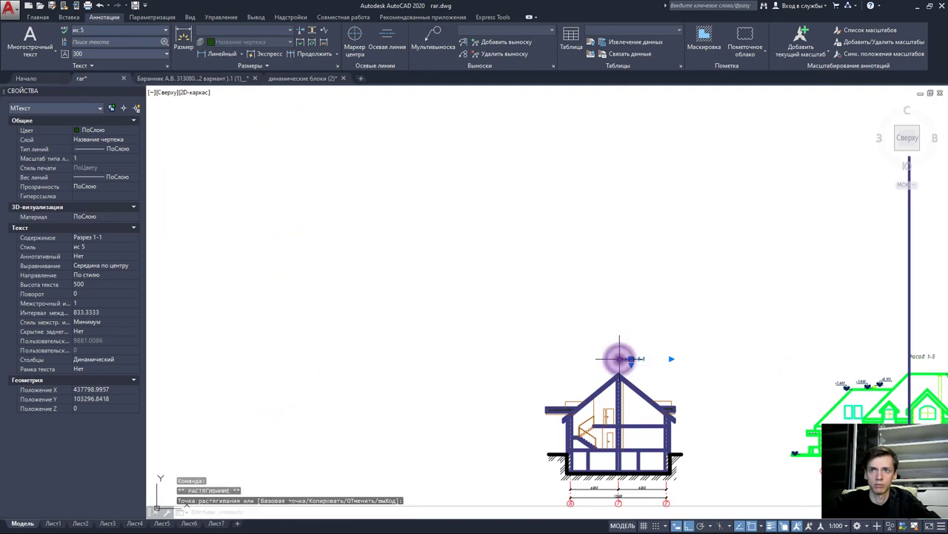
{"action": "scroll", "coordinate": [632, 359], "scroll_direction": "up", "scroll_amount": 3}
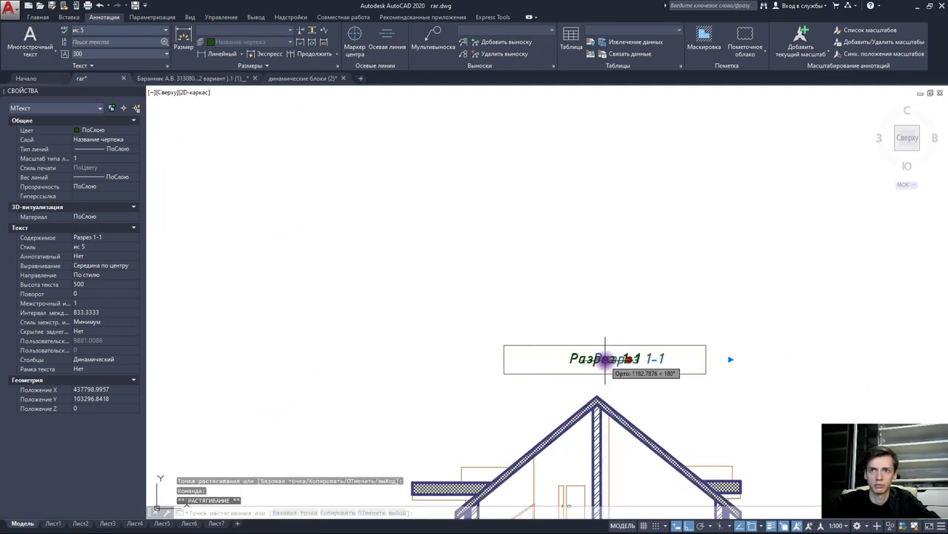
{"action": "key", "text": "Escape"}
{"action": "key", "text": "Escape"}
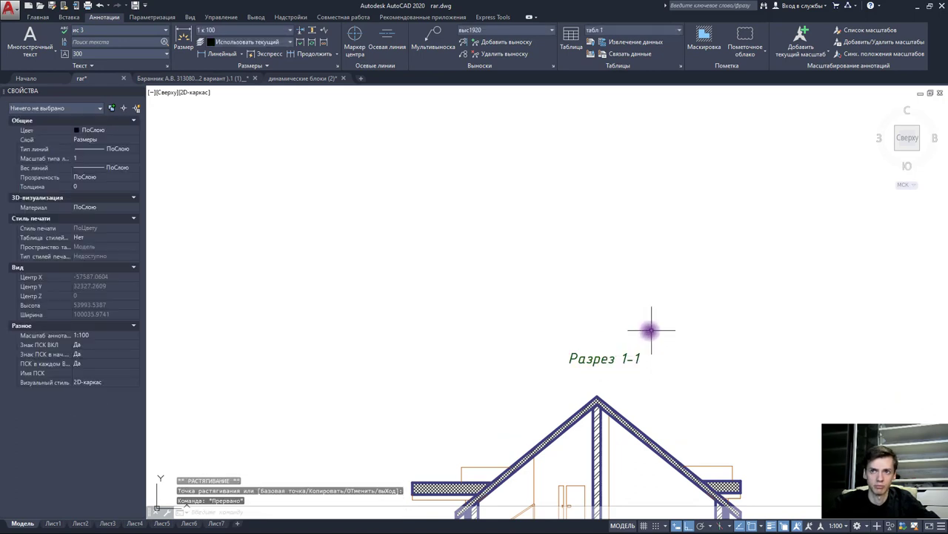
{"action": "scroll", "coordinate": [651, 329], "scroll_direction": "down", "scroll_amount": 2}
{"action": "scroll", "coordinate": [657, 326], "scroll_direction": "down", "scroll_amount": 1}
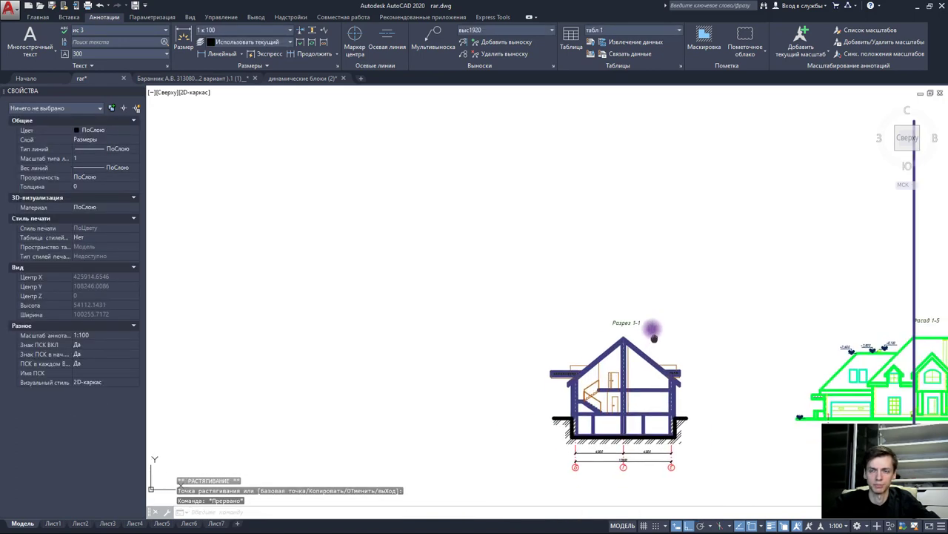
{"action": "scroll", "coordinate": [590, 374], "scroll_direction": "up", "scroll_amount": 1}
{"action": "middle_click_drag", "start_coordinate": [591, 374], "coordinate": [556, 372]}
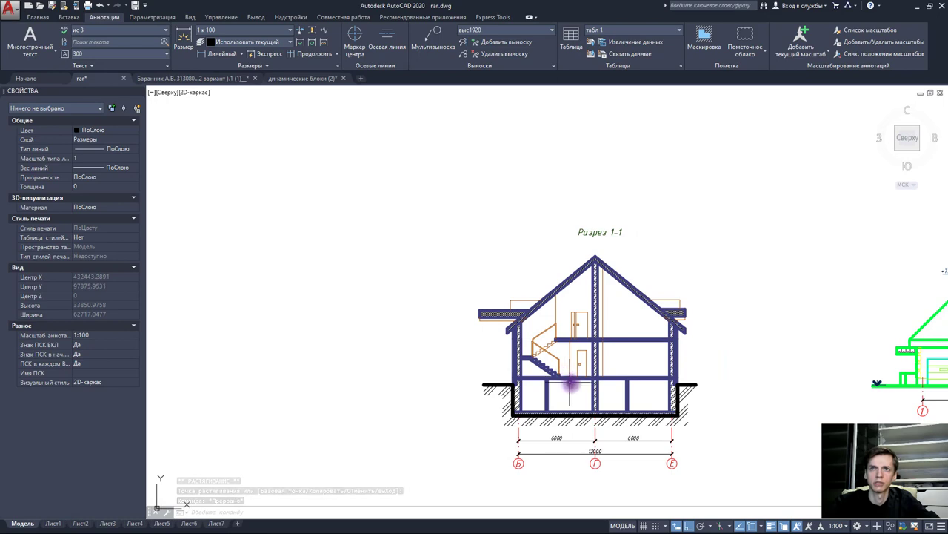
- Dimension the 300 foundation slab thickness with a vertical linear dimension
{"action": "key", "text": "Escape"}
{"action": "key", "text": "Escape"}
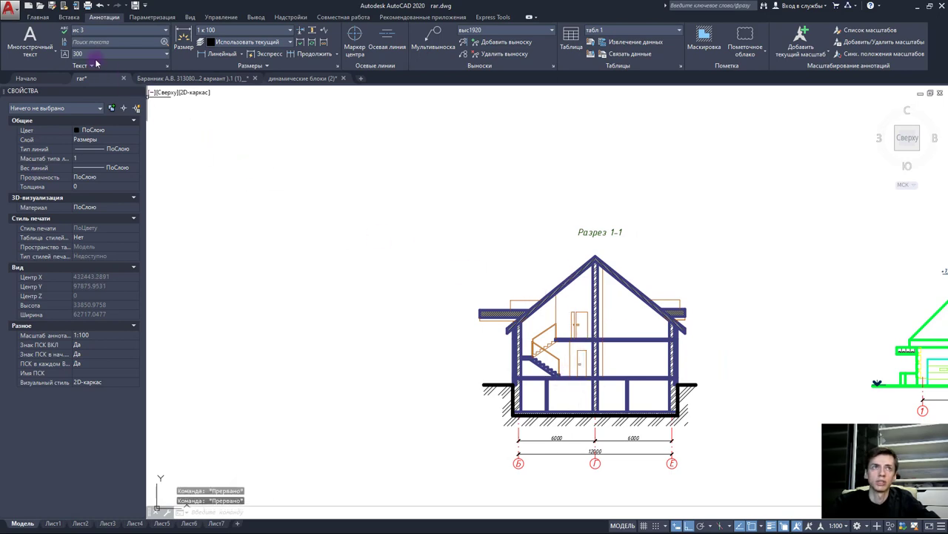
{"action": "left_click", "coordinate": [209, 56]}
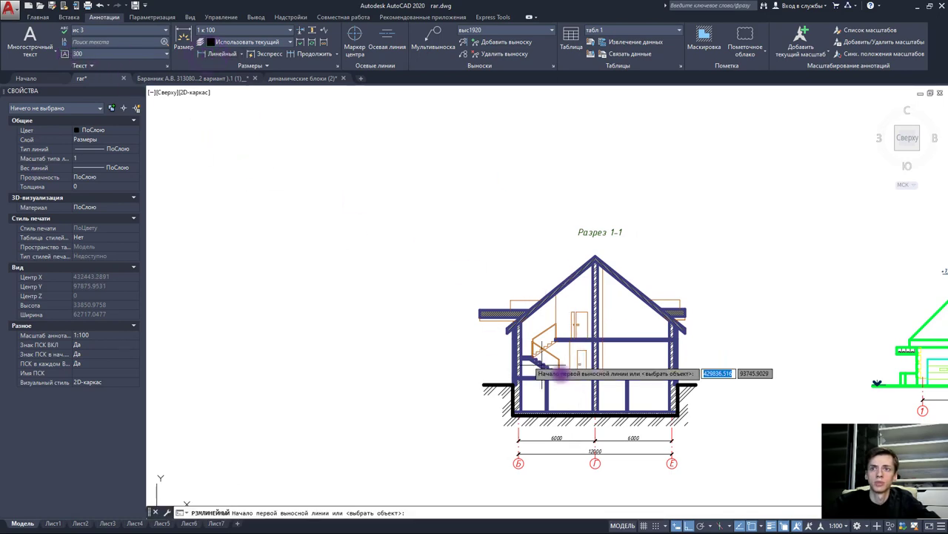
{"action": "scroll", "coordinate": [604, 415], "scroll_direction": "up", "scroll_amount": 3}
{"action": "scroll", "coordinate": [571, 417], "scroll_direction": "up", "scroll_amount": 3}
{"action": "scroll", "coordinate": [560, 421], "scroll_direction": "up", "scroll_amount": 2}
{"action": "left_click", "coordinate": [560, 420]}
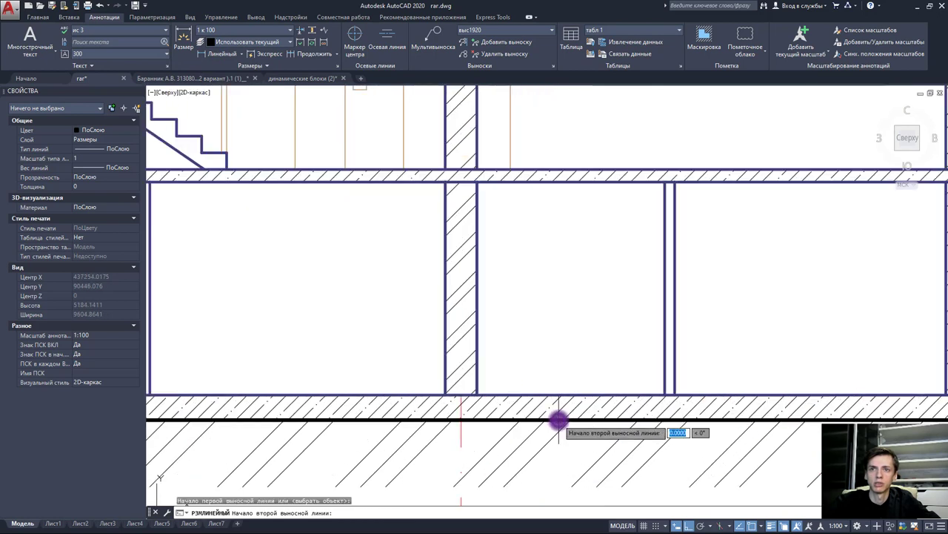
{"action": "left_click", "coordinate": [558, 394]}
{"action": "left_click", "coordinate": [564, 372]}
{"action": "scroll", "coordinate": [564, 372], "scroll_direction": "down", "scroll_amount": 4}
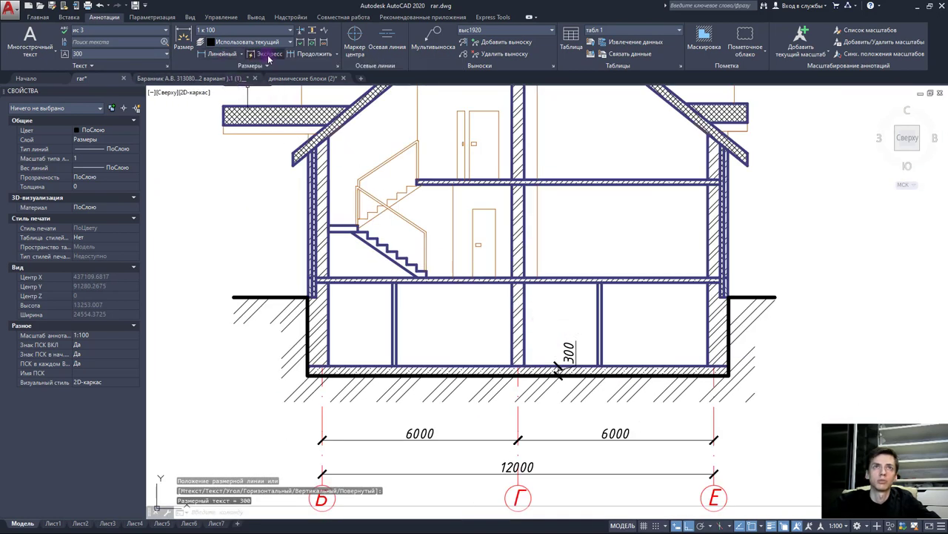
- Continue the vertical chain with 2550, 150, 2850, 150 and 6454 up to the roof apex
{"action": "left_click", "coordinate": [296, 59]}
{"action": "scroll", "coordinate": [512, 266], "scroll_direction": "up", "scroll_amount": 4}
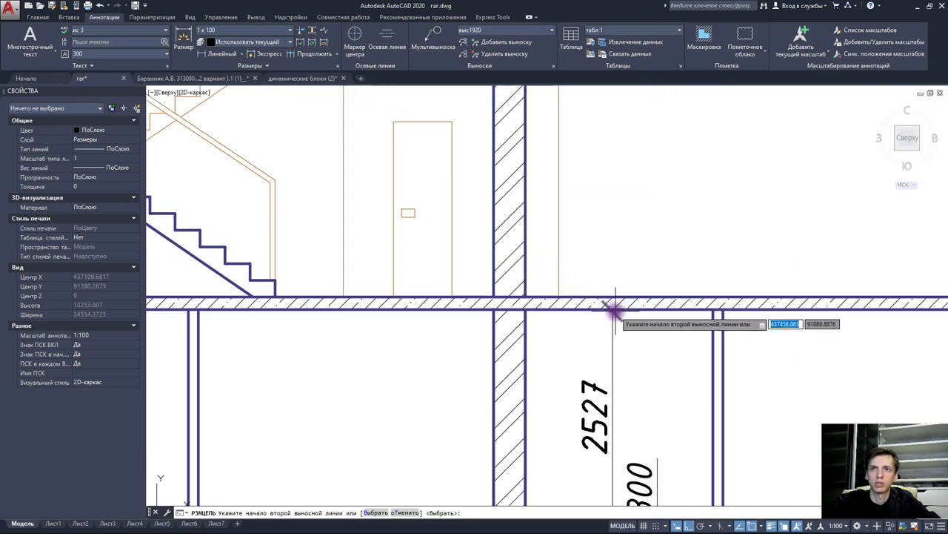
{"action": "left_click", "coordinate": [615, 304]}
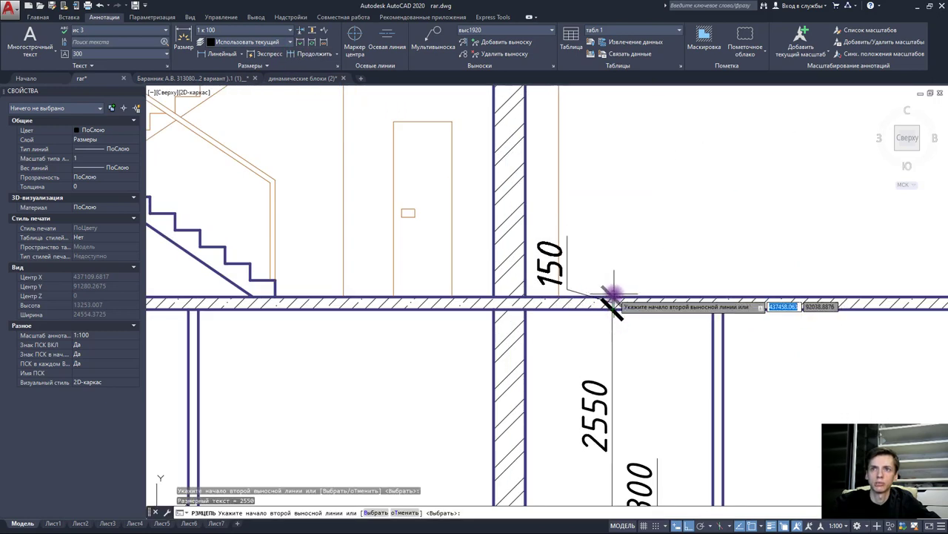
{"action": "left_click", "coordinate": [614, 297]}
{"action": "scroll", "coordinate": [625, 228], "scroll_direction": "down", "scroll_amount": 3}
{"action": "middle_click_drag", "start_coordinate": [627, 195], "coordinate": [627, 303]}
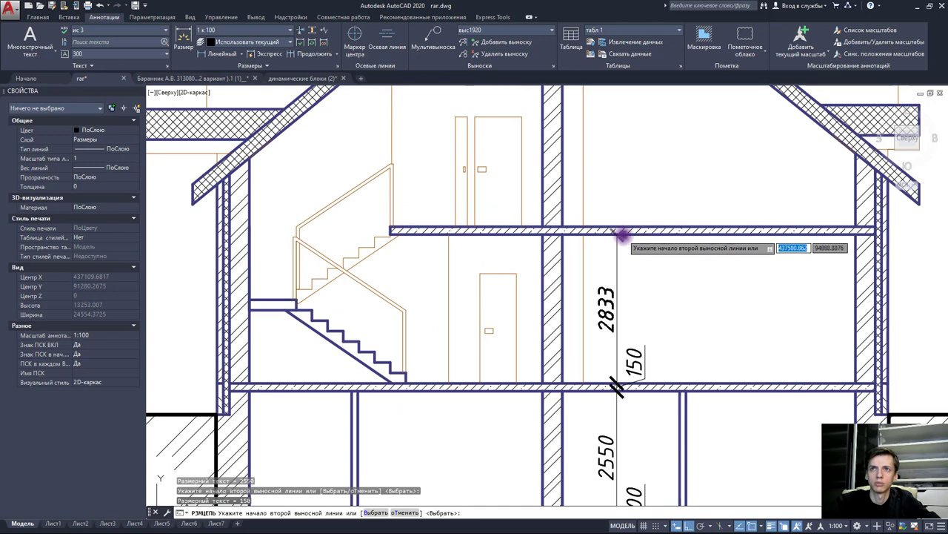
{"action": "left_click", "coordinate": [621, 232]}
{"action": "left_click", "coordinate": [629, 226]}
{"action": "middle_click_drag", "start_coordinate": [631, 199], "coordinate": [635, 296]}
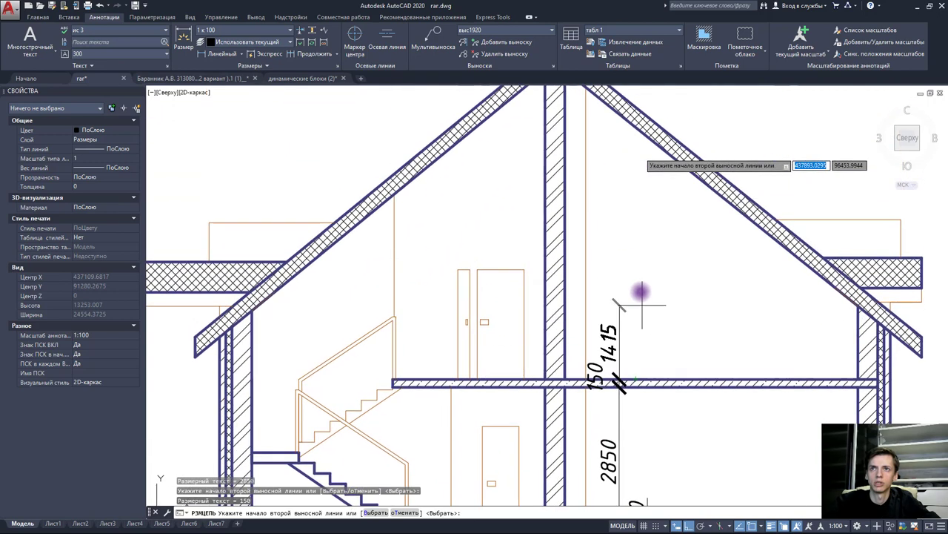
{"action": "middle_click_drag", "start_coordinate": [636, 157], "coordinate": [626, 291]}
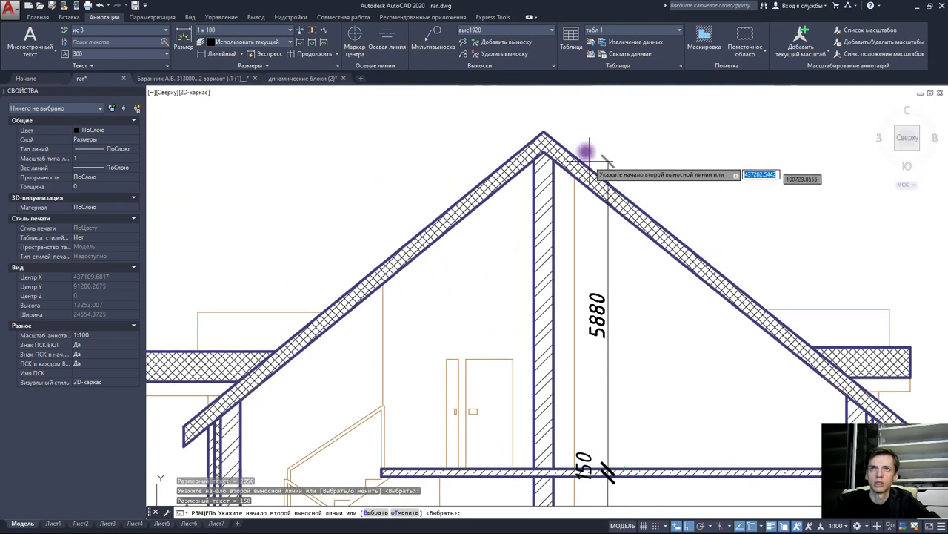
{"action": "left_click", "coordinate": [544, 132]}
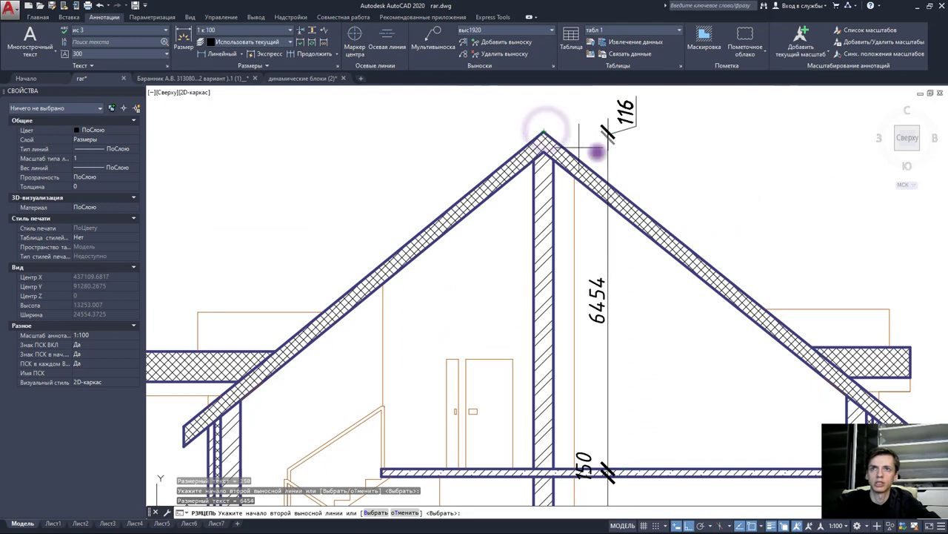
{"action": "key", "text": "Escape"}
{"action": "scroll", "coordinate": [652, 178], "scroll_direction": "down", "scroll_amount": 2}
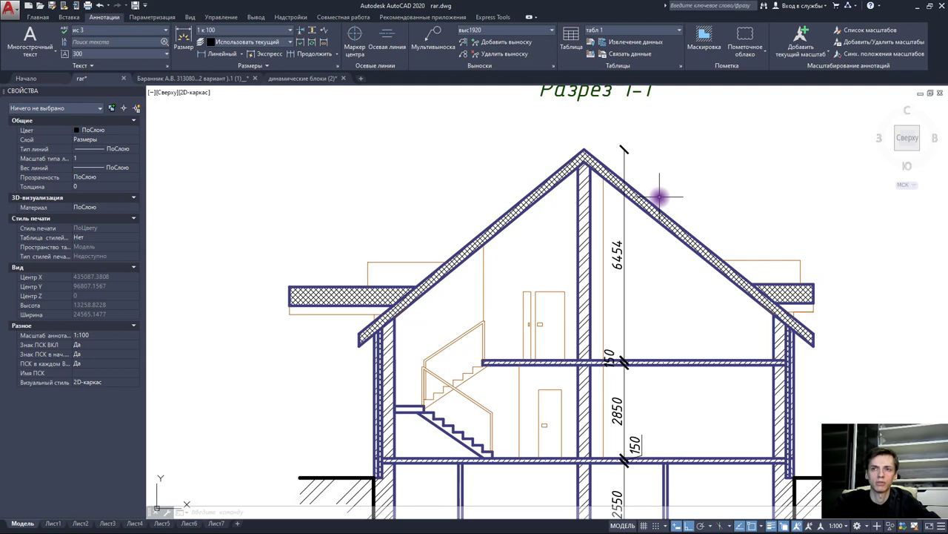
{"action": "scroll", "coordinate": [639, 345], "scroll_direction": "up", "scroll_amount": 2}
- Move the lower 150 dimension text upward on a leader, clear of the chain
{"action": "scroll", "coordinate": [572, 358], "scroll_direction": "up", "scroll_amount": 2}
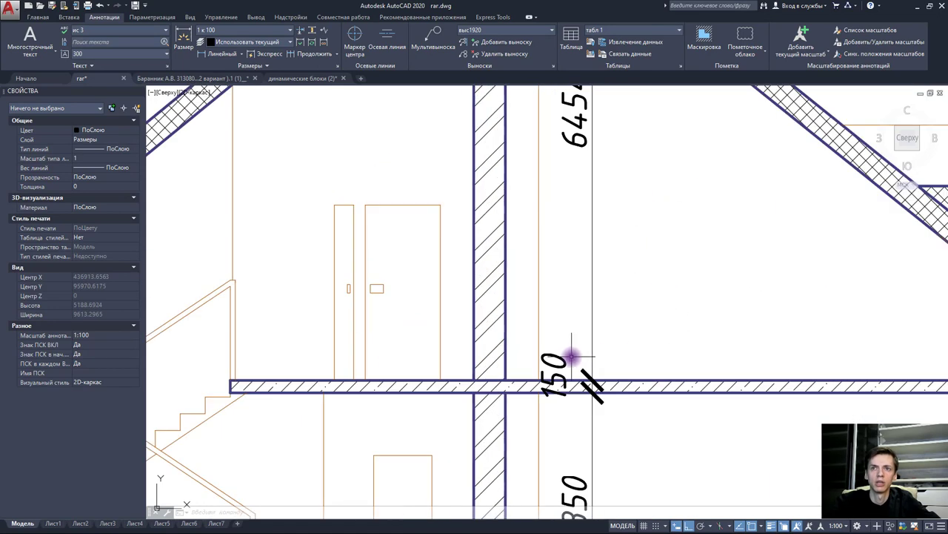
{"action": "left_click", "coordinate": [561, 361]}
{"action": "left_click", "coordinate": [554, 375]}
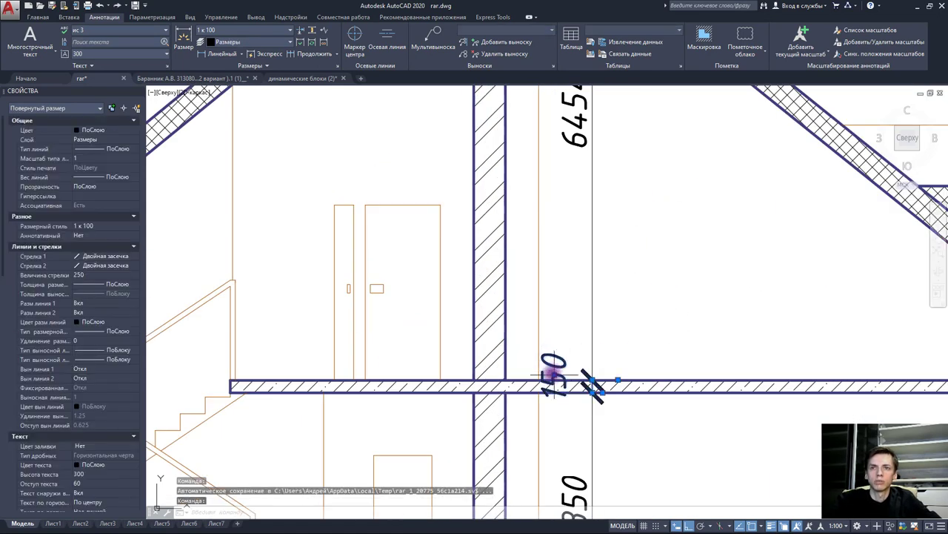
{"action": "left_click", "coordinate": [601, 328]}
{"action": "key", "text": "Escape"}
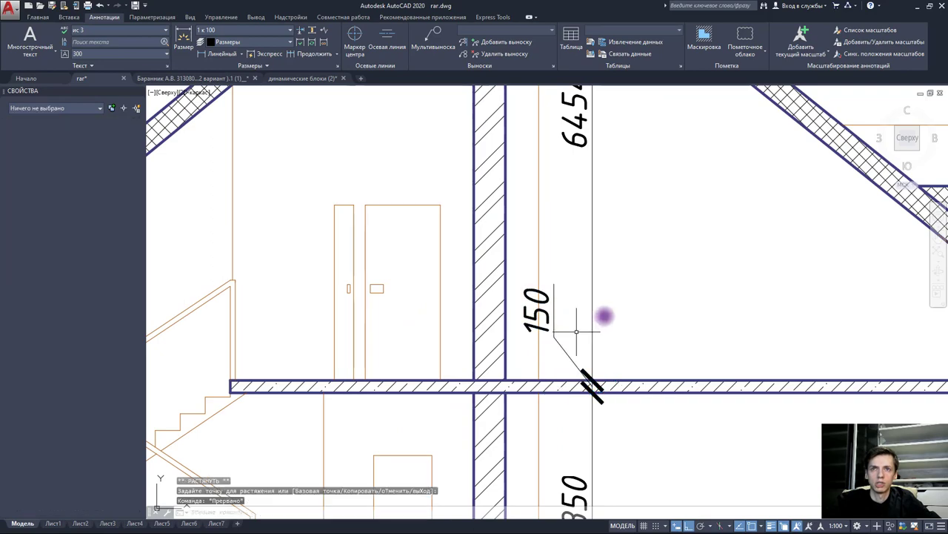
{"action": "scroll", "coordinate": [622, 325], "scroll_direction": "down", "scroll_amount": 4}
{"action": "middle_click_drag", "start_coordinate": [617, 420], "coordinate": [608, 377]}
{"action": "scroll", "coordinate": [608, 376], "scroll_direction": "up", "scroll_amount": 2}
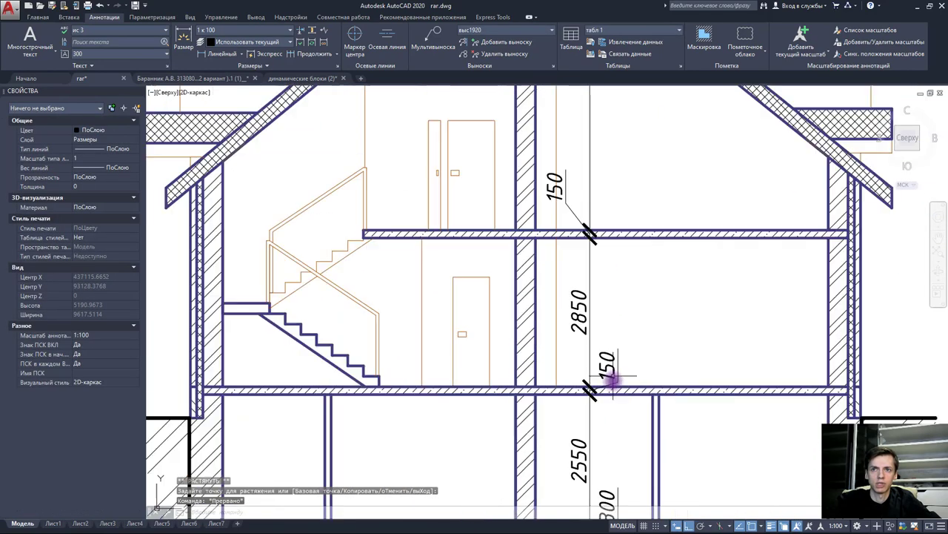
{"action": "middle_click_drag", "start_coordinate": [610, 421], "coordinate": [604, 378]}
{"action": "scroll", "coordinate": [599, 377], "scroll_direction": "down", "scroll_amount": 3}
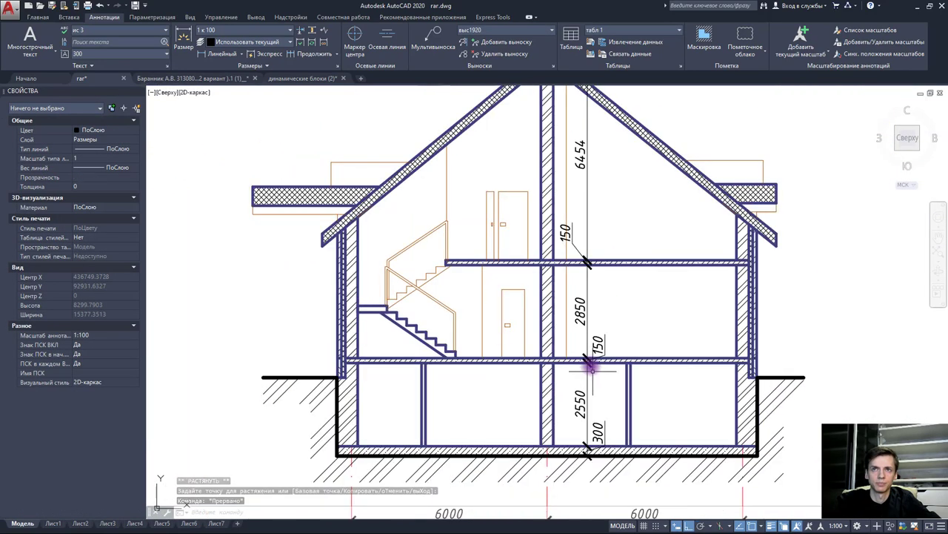
{"action": "scroll", "coordinate": [585, 341], "scroll_direction": "down", "scroll_amount": 1}
{"action": "scroll", "coordinate": [394, 334], "scroll_direction": "up", "scroll_amount": 2}
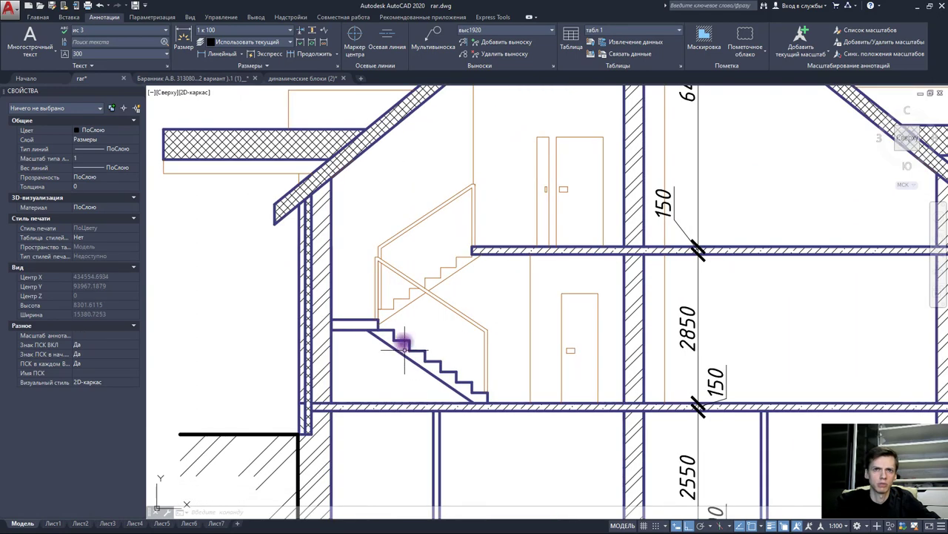
{"action": "scroll", "coordinate": [393, 346], "scroll_direction": "up", "scroll_amount": 2}
{"action": "scroll", "coordinate": [393, 339], "scroll_direction": "down", "scroll_amount": 4}
{"action": "key", "text": "Escape"}
{"action": "key", "text": "Escape"}
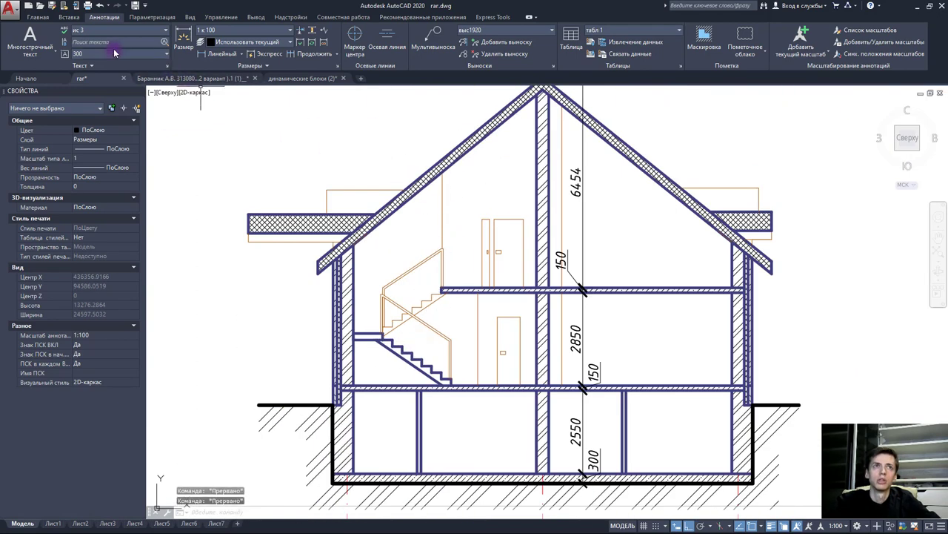
- Make Штриховка the current layer
{"action": "left_click", "coordinate": [46, 18]}
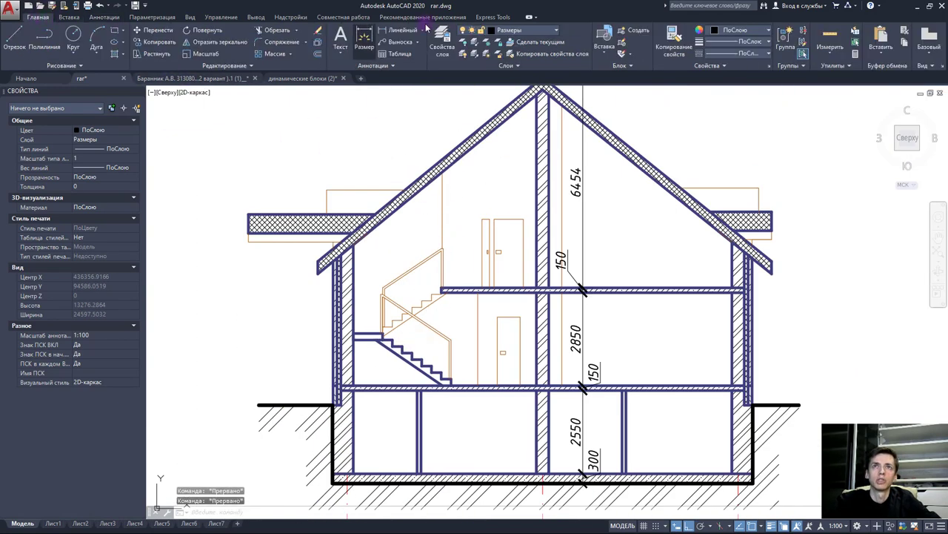
{"action": "left_click", "coordinate": [561, 34]}
{"action": "left_click", "coordinate": [530, 381]}
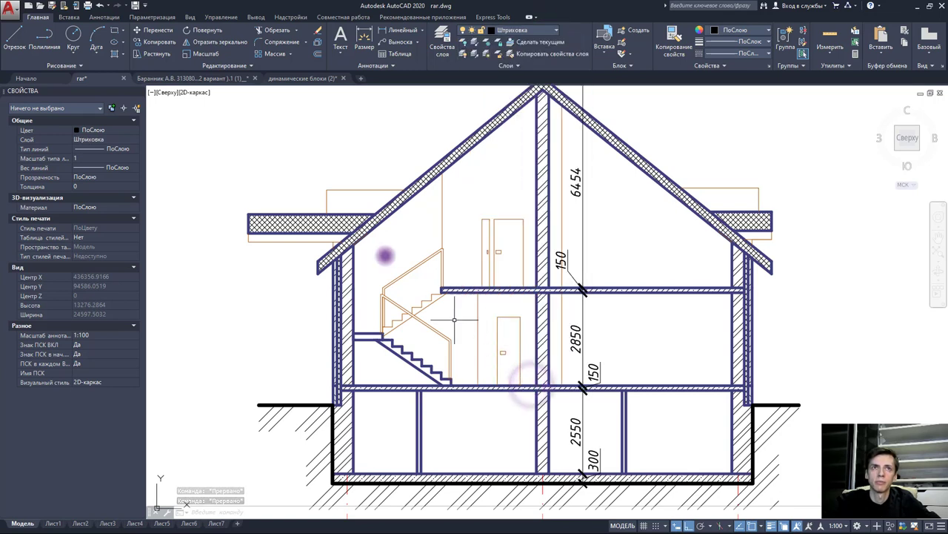
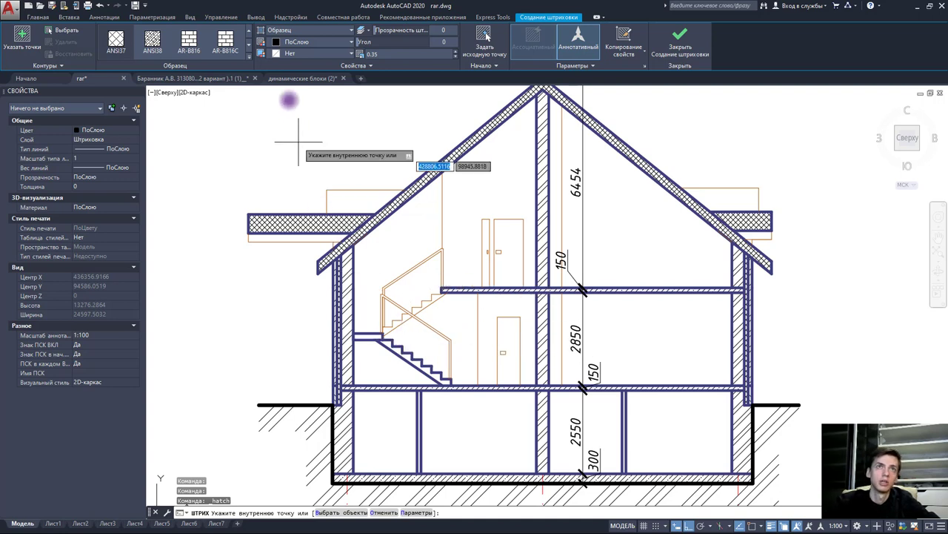
- Fill the staircase flight of Разрез 1-1 with the ANSI31 diagonal hatch pattern
{"action": "left_click", "coordinate": [251, 33]}
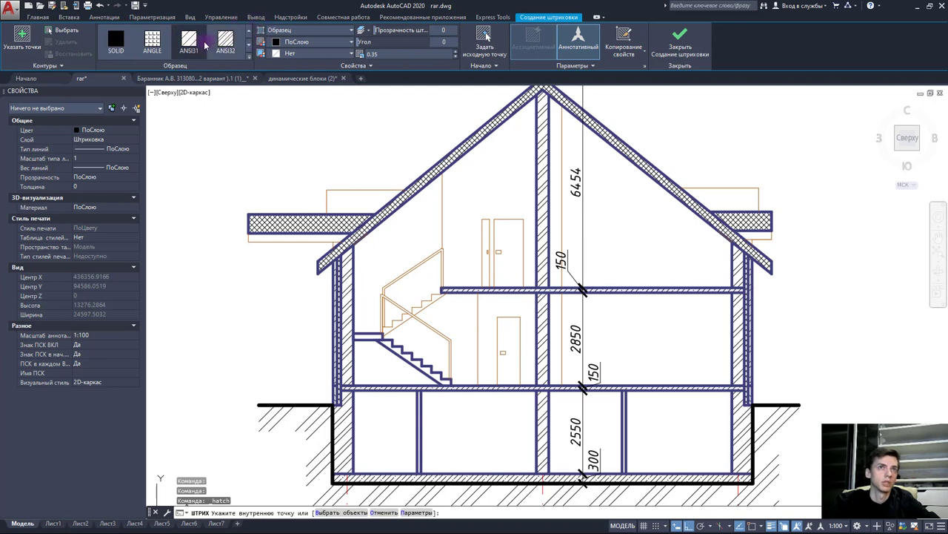
{"action": "left_click", "coordinate": [194, 46]}
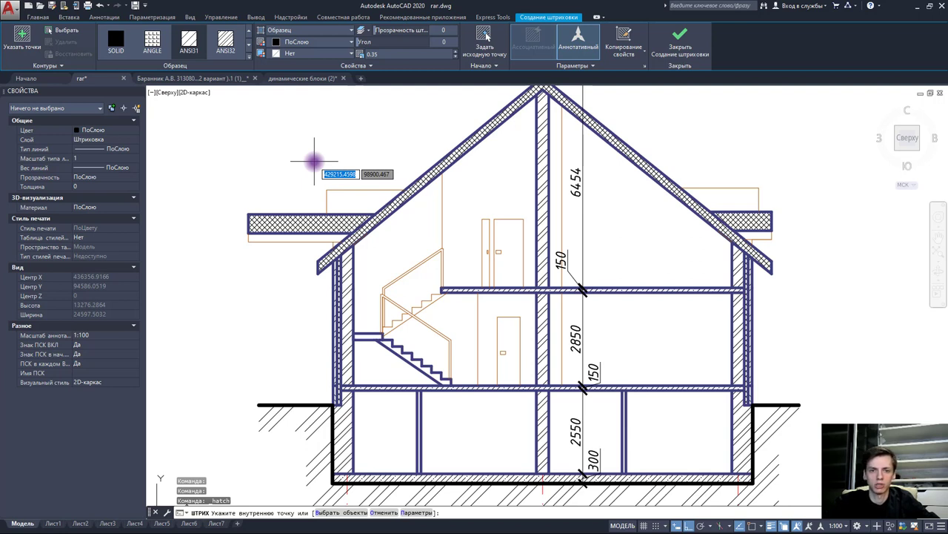
{"action": "scroll", "coordinate": [395, 324], "scroll_direction": "up", "scroll_amount": 1}
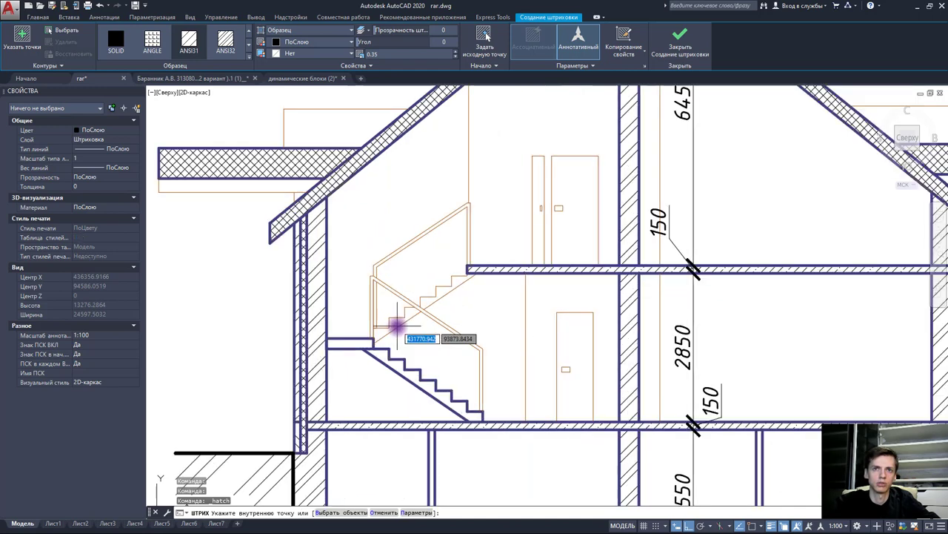
{"action": "scroll", "coordinate": [403, 328], "scroll_direction": "up", "scroll_amount": 1}
{"action": "scroll", "coordinate": [420, 321], "scroll_direction": "up", "scroll_amount": 1}
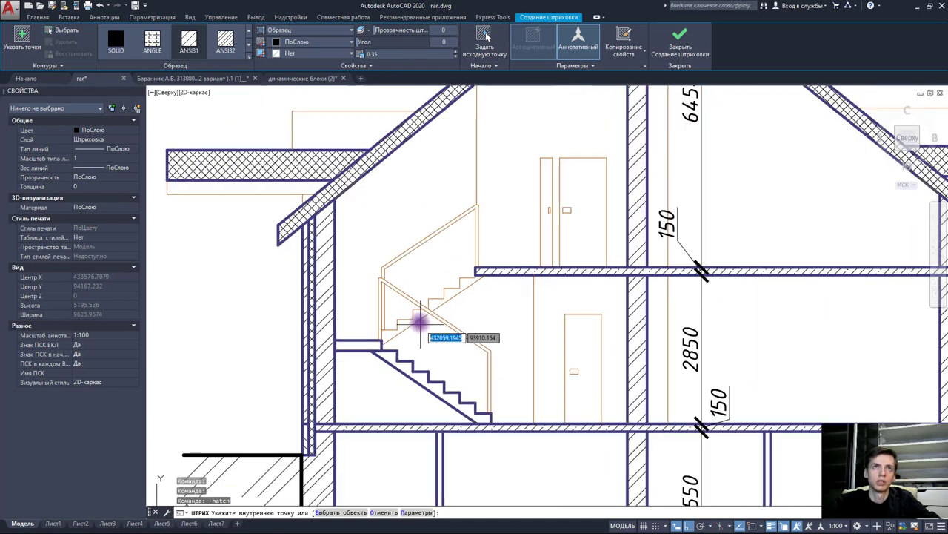
{"action": "left_click", "coordinate": [420, 380]}
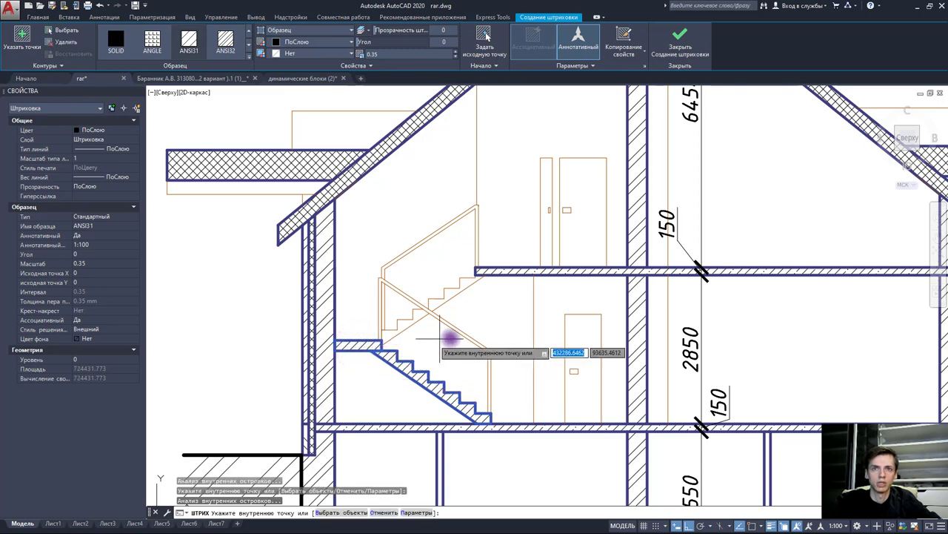
{"action": "key", "text": "Escape"}
{"action": "scroll", "coordinate": [470, 335], "scroll_direction": "down", "scroll_amount": 2}
{"action": "scroll", "coordinate": [472, 342], "scroll_direction": "down", "scroll_amount": 2}
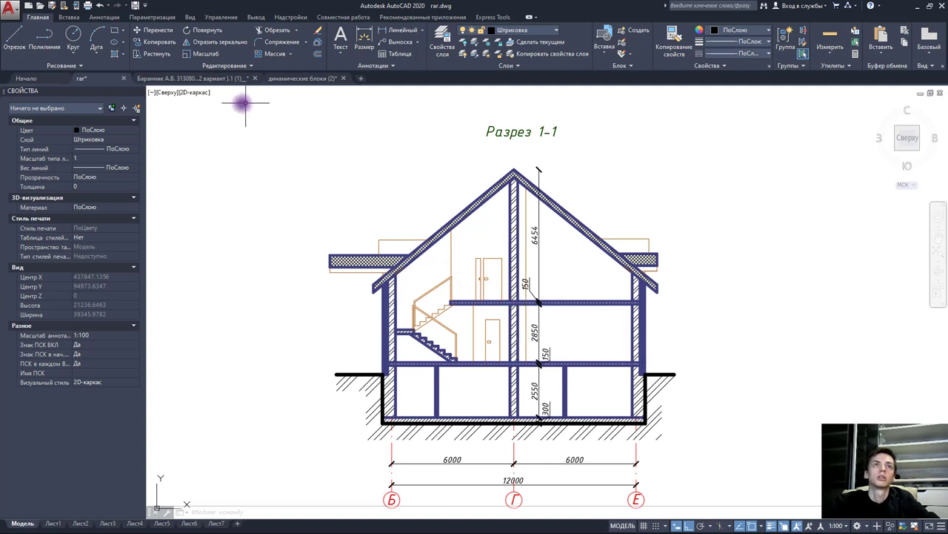
- Copy the multi-line callout block from the dynamic blocks drawing to the clipboard
{"action": "left_click", "coordinate": [305, 79]}
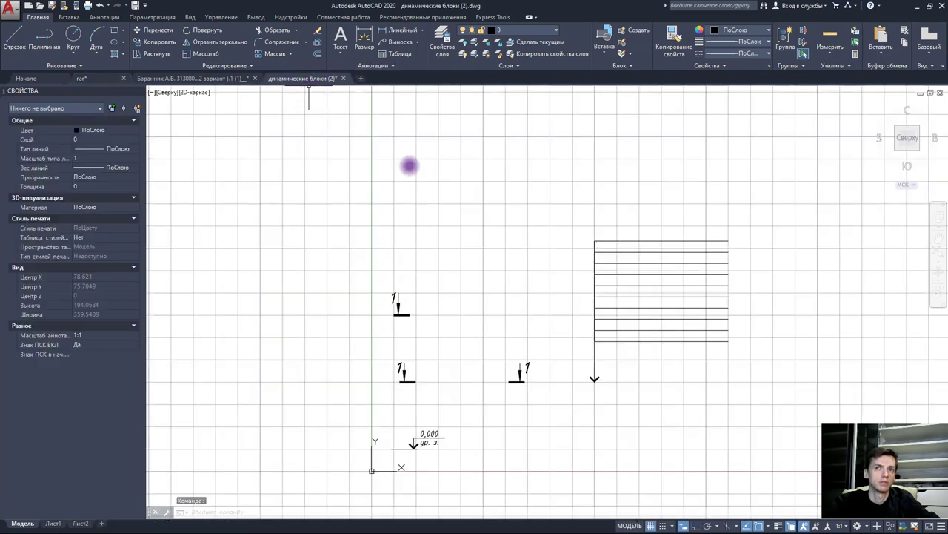
{"action": "left_click", "coordinate": [596, 310]}
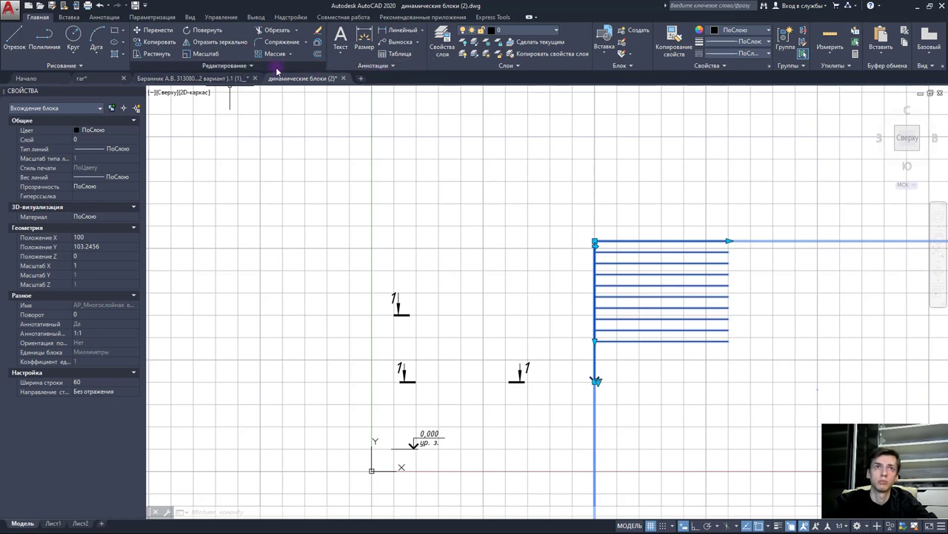
{"action": "left_click", "coordinate": [165, 45]}
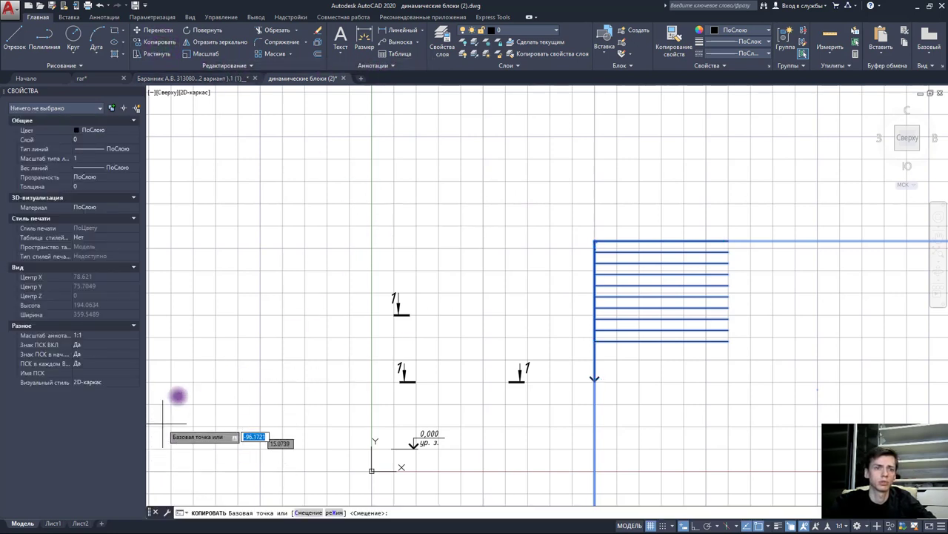
{"action": "key", "text": "Escape"}
{"action": "left_click", "coordinate": [595, 301]}
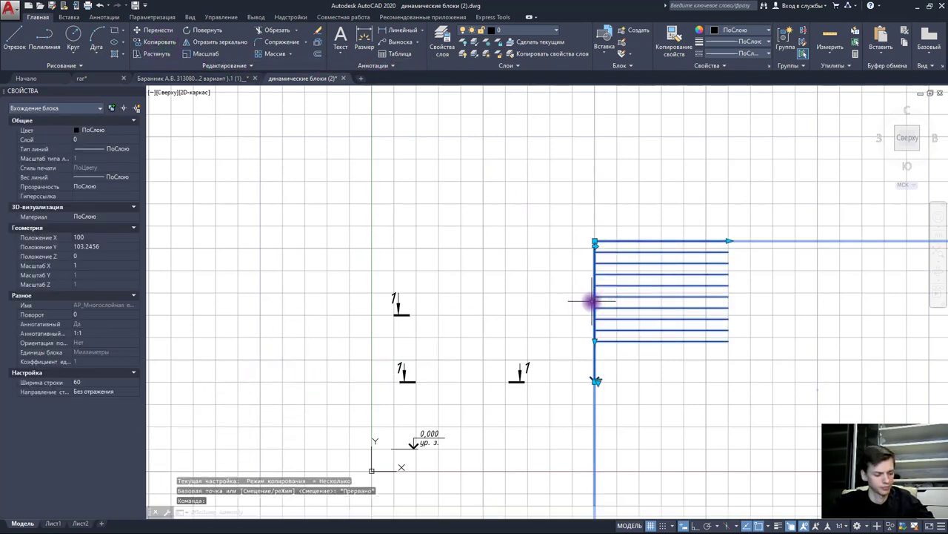
{"action": "key", "text": "ctrl+c"}
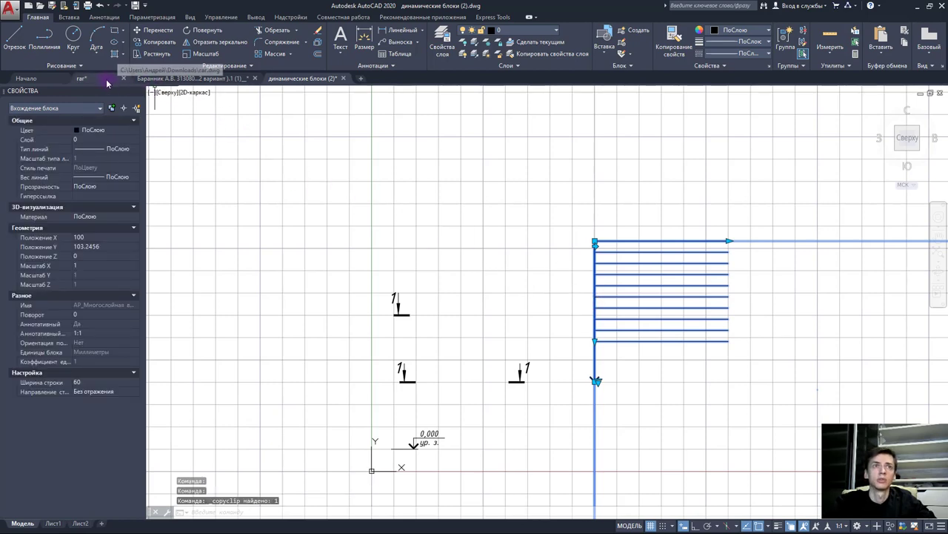
- Paste the callout into the section drawing above the right side of the roof
{"action": "left_click", "coordinate": [97, 78]}
{"action": "key", "text": "ctrl+v"}
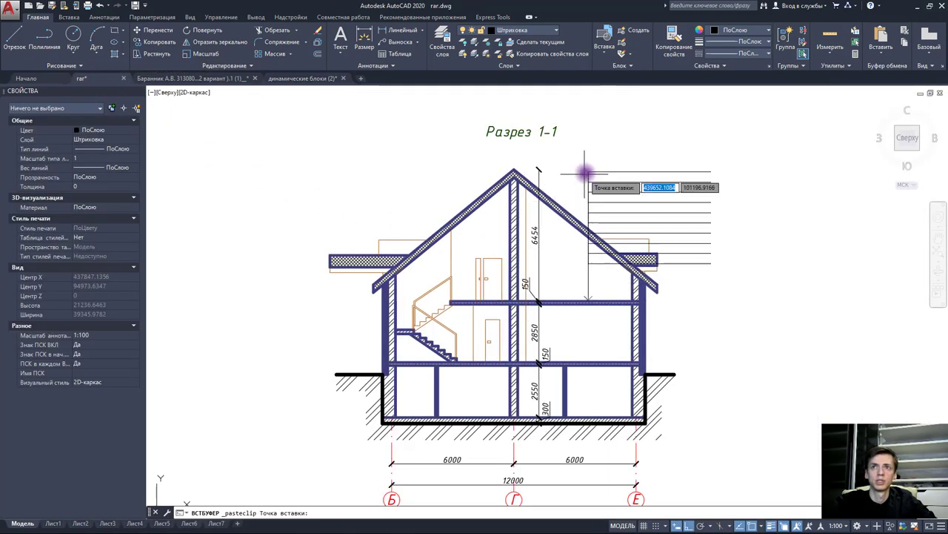
{"action": "middle_click_drag", "start_coordinate": [608, 158], "coordinate": [534, 236]}
{"action": "left_click", "coordinate": [608, 134]}
{"action": "left_click", "coordinate": [642, 212]}
{"action": "left_click", "coordinate": [540, 148]}
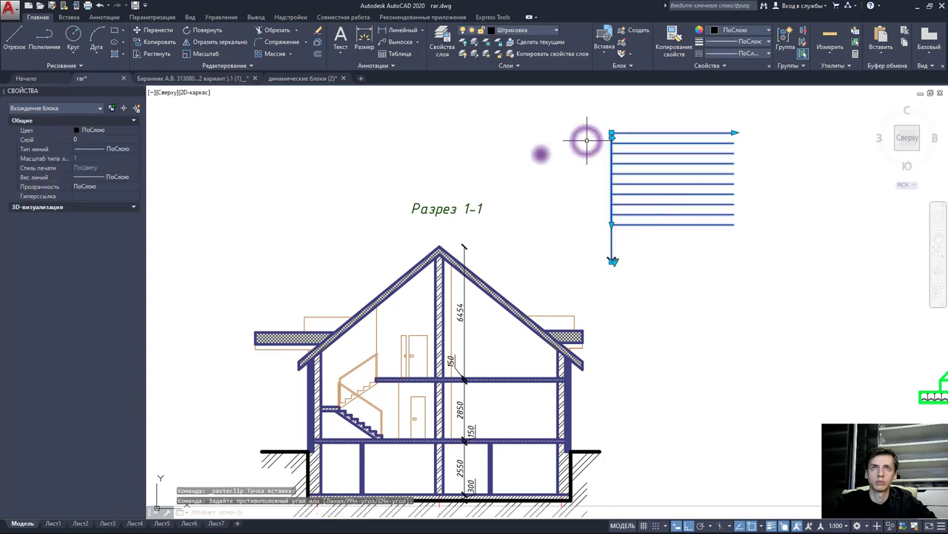
- Copy the callout from its arrow tip onto the right roof slope, left eave and right eave
{"action": "left_click", "coordinate": [162, 42]}
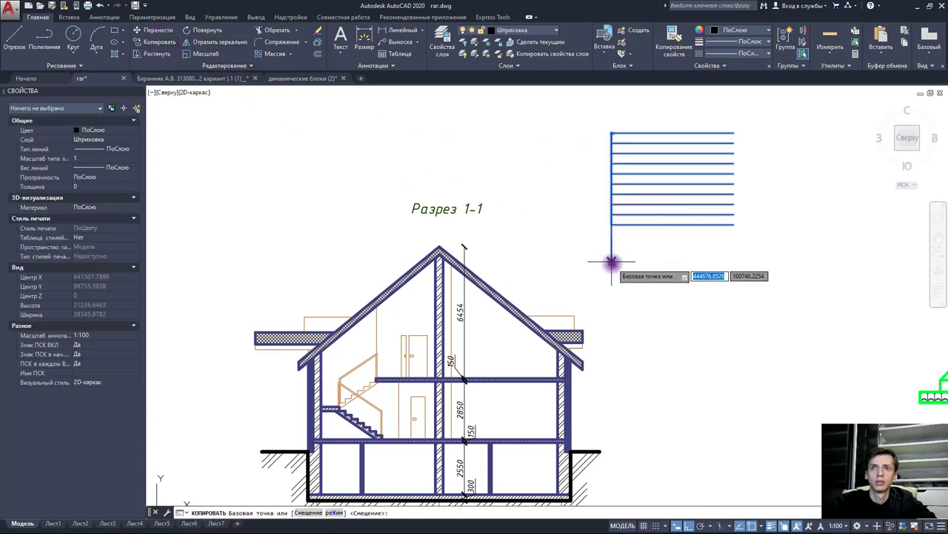
{"action": "left_click", "coordinate": [612, 260]}
{"action": "left_click", "coordinate": [520, 308]}
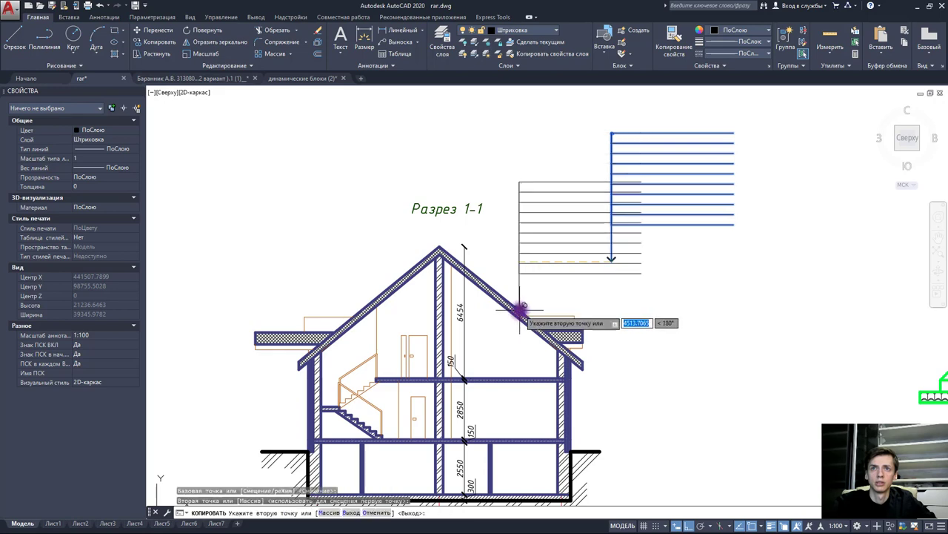
{"action": "scroll", "coordinate": [491, 322], "scroll_direction": "up", "scroll_amount": 8}
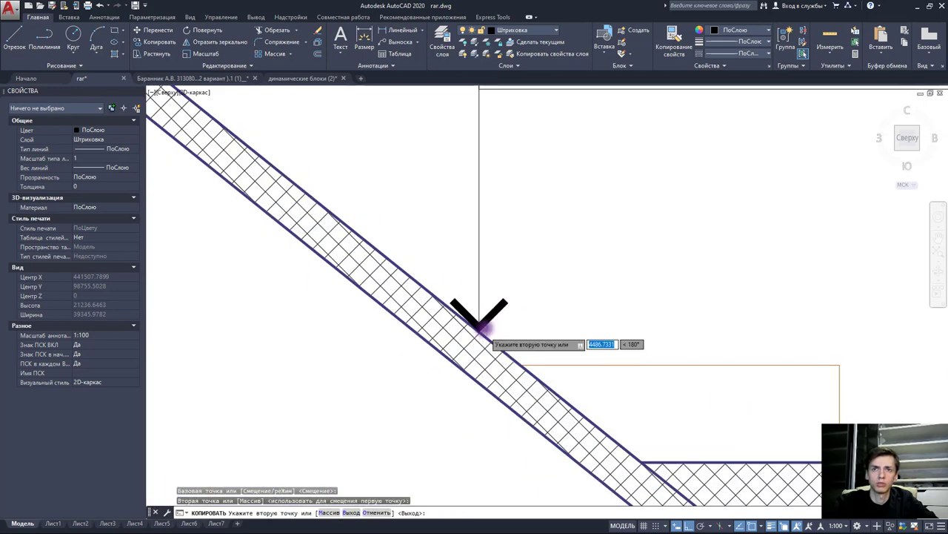
{"action": "scroll", "coordinate": [591, 304], "scroll_direction": "down", "scroll_amount": 5}
{"action": "scroll", "coordinate": [591, 304], "scroll_direction": "down", "scroll_amount": 5}
{"action": "scroll", "coordinate": [363, 329], "scroll_direction": "up", "scroll_amount": 4}
{"action": "left_click", "coordinate": [370, 324]}
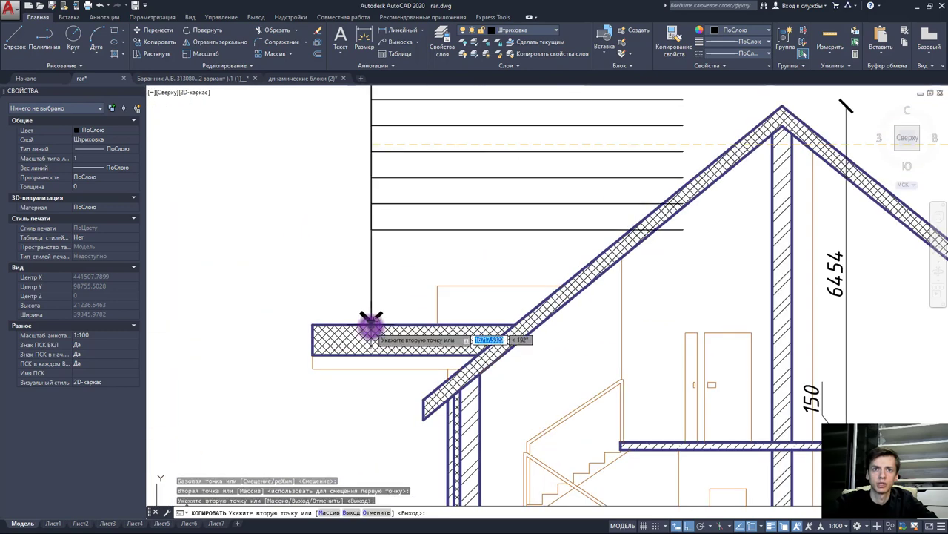
{"action": "scroll", "coordinate": [538, 310], "scroll_direction": "down", "scroll_amount": 4}
{"action": "middle_click_drag", "start_coordinate": [538, 310], "coordinate": [392, 307]}
{"action": "scroll", "coordinate": [571, 307], "scroll_direction": "up", "scroll_amount": 3}
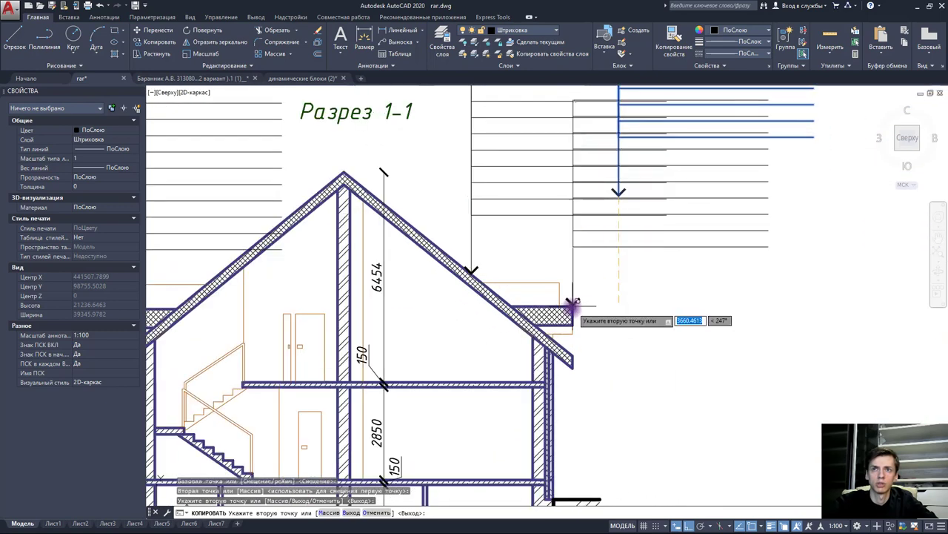
{"action": "left_click", "coordinate": [571, 304]}
{"action": "key", "text": "Escape"}
{"action": "key", "text": "Escape"}
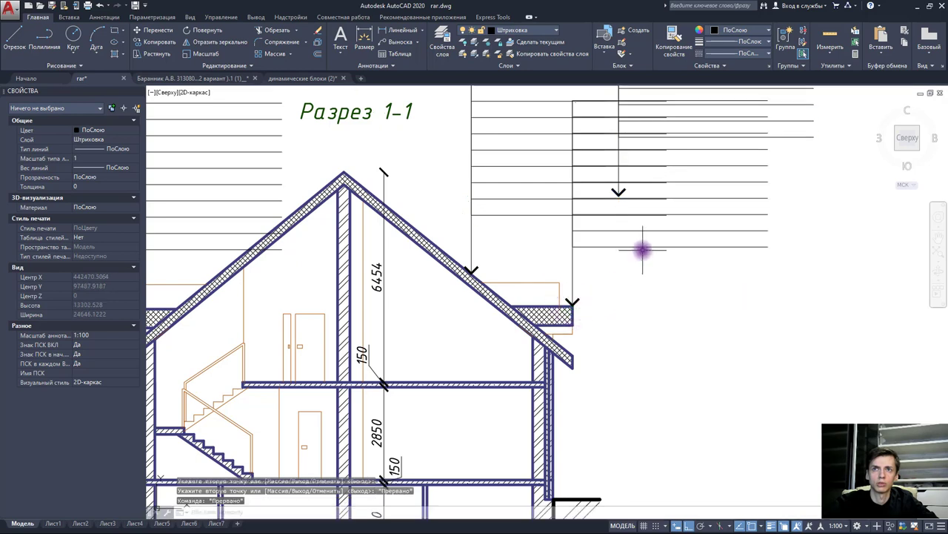
{"action": "middle_click_drag", "start_coordinate": [643, 239], "coordinate": [593, 317]}
{"action": "scroll", "coordinate": [593, 317], "scroll_direction": "down", "scroll_amount": 2}
- Delete the original pasted callout and adjust the roof-slope callout's leader with its grips
{"action": "left_click", "coordinate": [567, 190]}
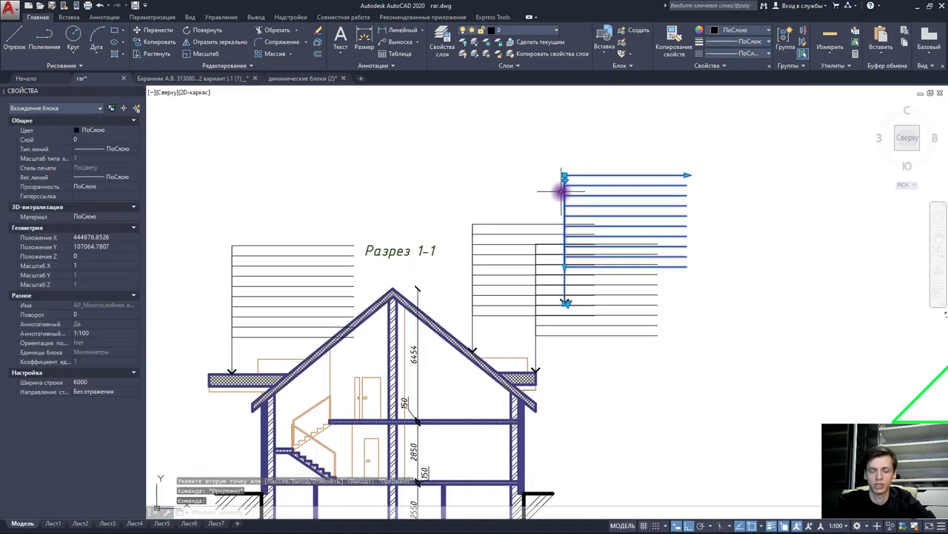
{"action": "key", "text": "Delete"}
{"action": "left_click", "coordinate": [486, 253]}
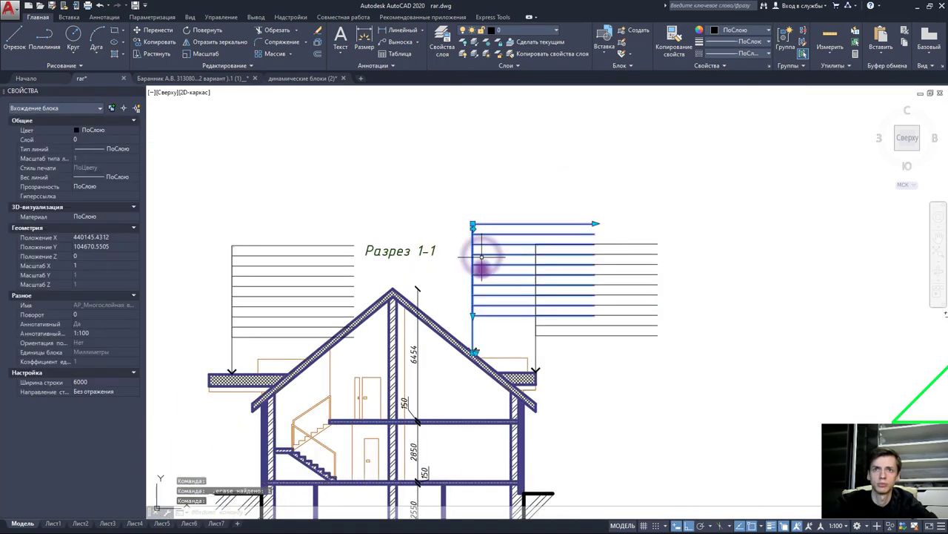
{"action": "left_click", "coordinate": [473, 314]}
{"action": "left_click", "coordinate": [471, 270]}
{"action": "scroll", "coordinate": [475, 222], "scroll_direction": "up", "scroll_amount": 2}
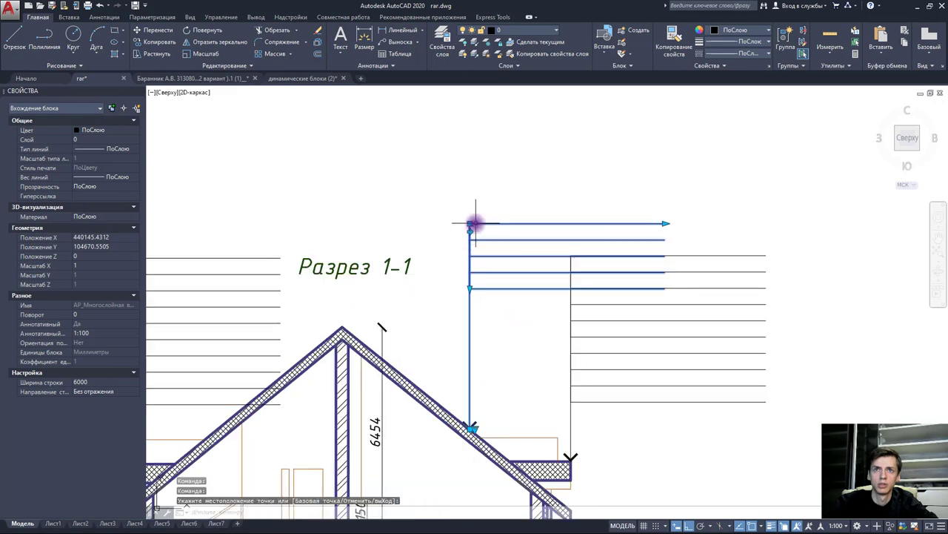
{"action": "left_click", "coordinate": [470, 128]}
{"action": "middle_click_drag", "start_coordinate": [524, 210], "coordinate": [543, 199]}
{"action": "key", "text": "Escape"}
{"action": "key", "text": "Escape"}
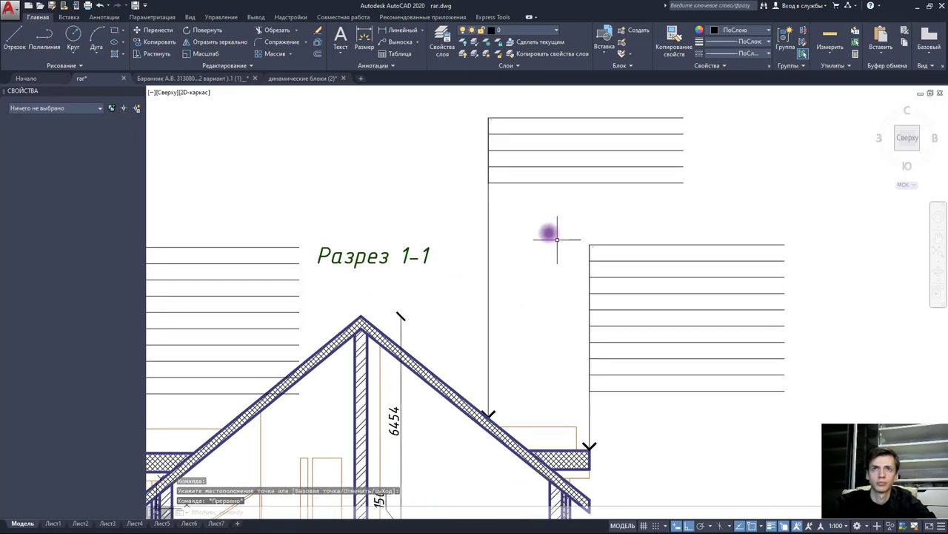
{"action": "left_click", "coordinate": [515, 182]}
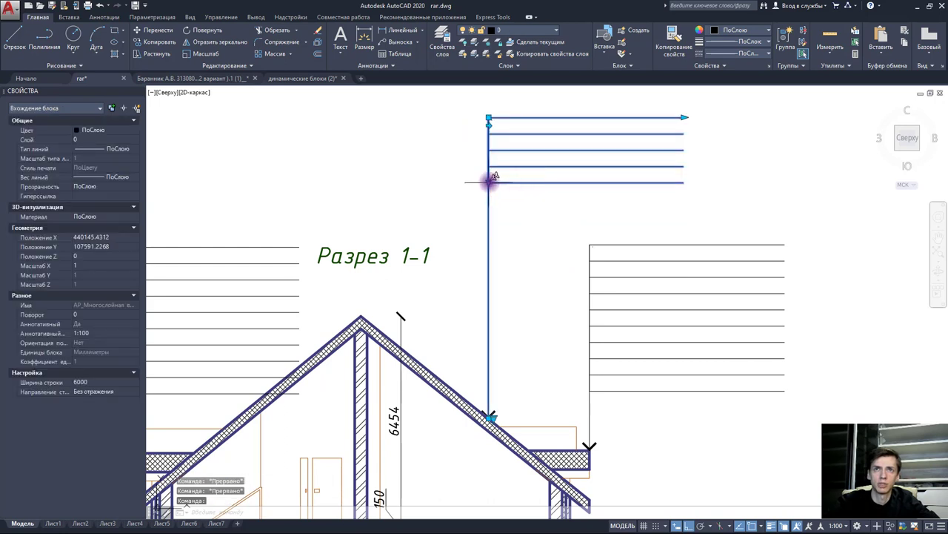
{"action": "left_click", "coordinate": [489, 179]}
{"action": "key", "text": "Escape"}
{"action": "scroll", "coordinate": [589, 261], "scroll_direction": "down", "scroll_amount": 2}
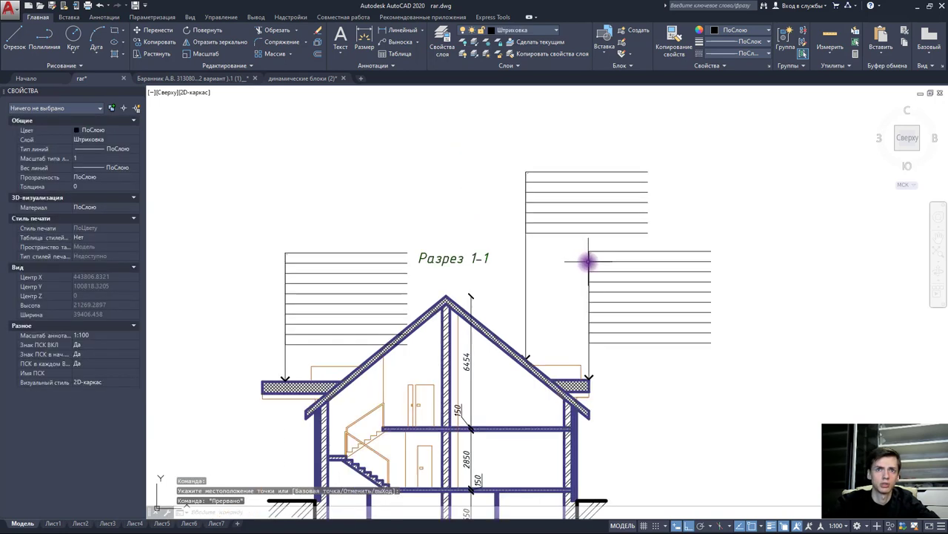
{"action": "mouse_move", "coordinate": [529, 270]}
{"action": "middle_mouse_down"}
{"action": "mouse_move", "coordinate": [552, 280]}
{"action": "mouse_move", "coordinate": [540, 212]}
{"action": "middle_mouse_up"}
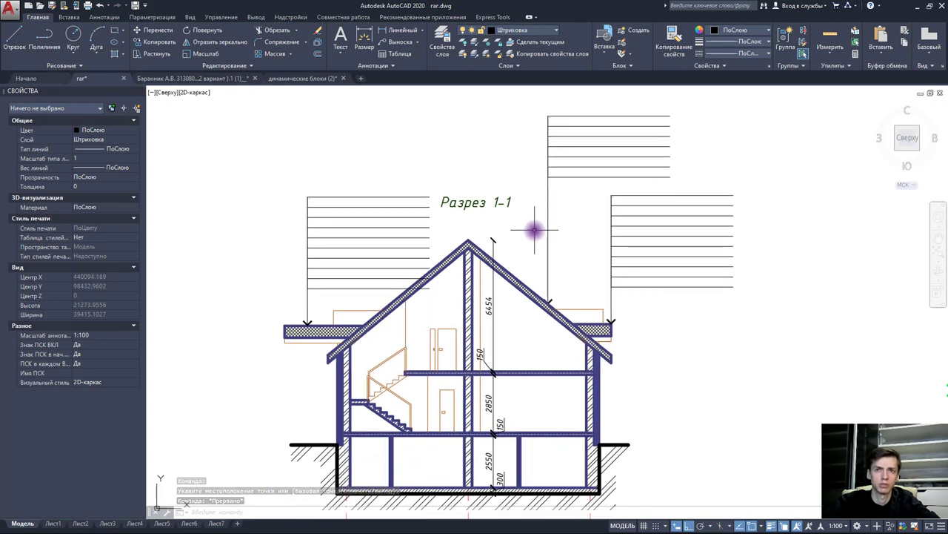
- Flip the left eave callout so it faces outward
{"action": "mouse_move", "coordinate": [468, 101]}
{"action": "left_mouse_down"}
{"action": "mouse_move", "coordinate": [469, 241]}
{"action": "mouse_move", "coordinate": [462, 167]}
{"action": "left_mouse_up"}
{"action": "key", "text": "Escape"}
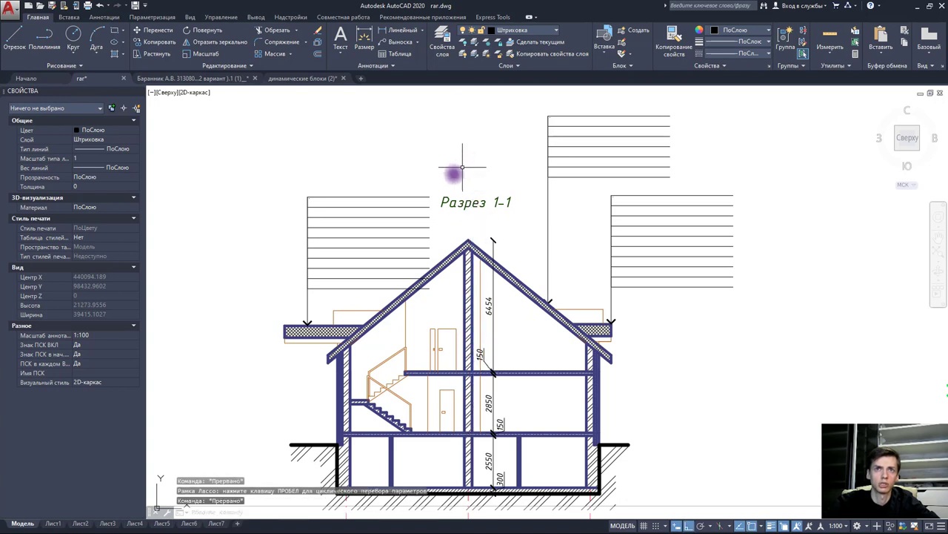
{"action": "left_click", "coordinate": [340, 213]}
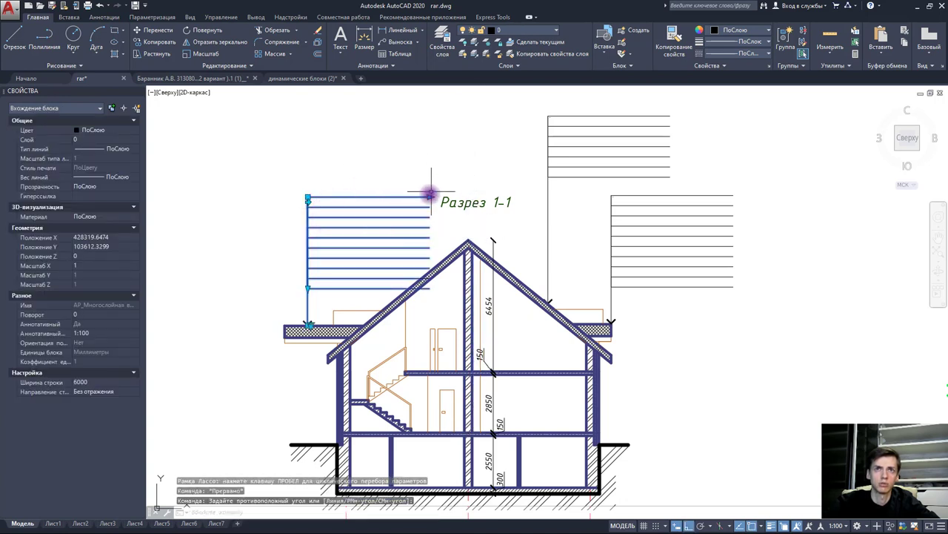
{"action": "left_click", "coordinate": [309, 201]}
{"action": "key", "text": "Escape"}
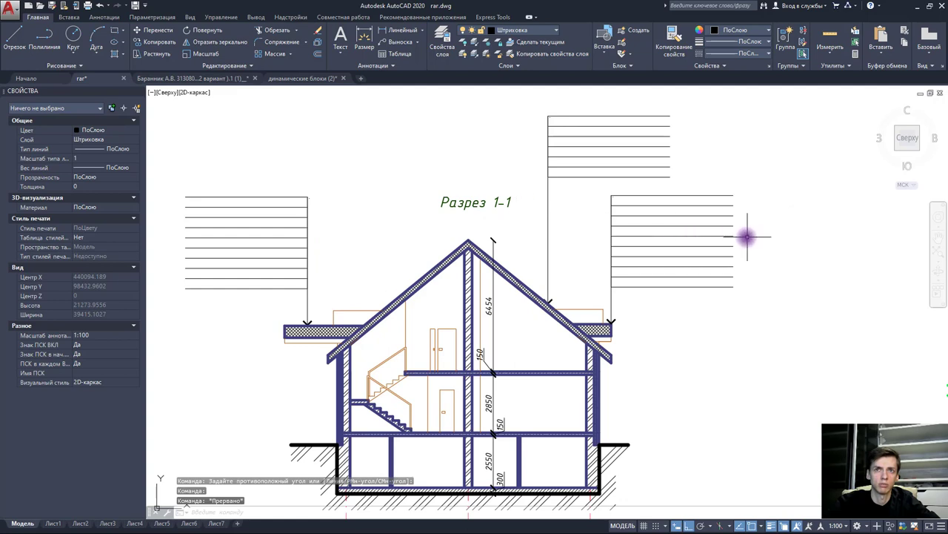
{"action": "middle_click_drag", "start_coordinate": [697, 244], "coordinate": [612, 222]}
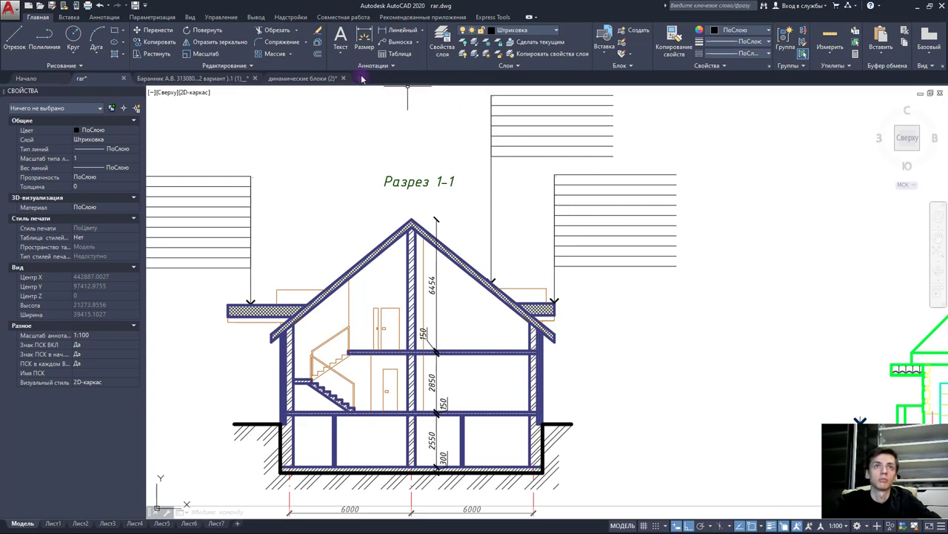
- Copy the 0,000 elevation mark block from the dynamic blocks drawing
{"action": "left_click", "coordinate": [314, 78]}
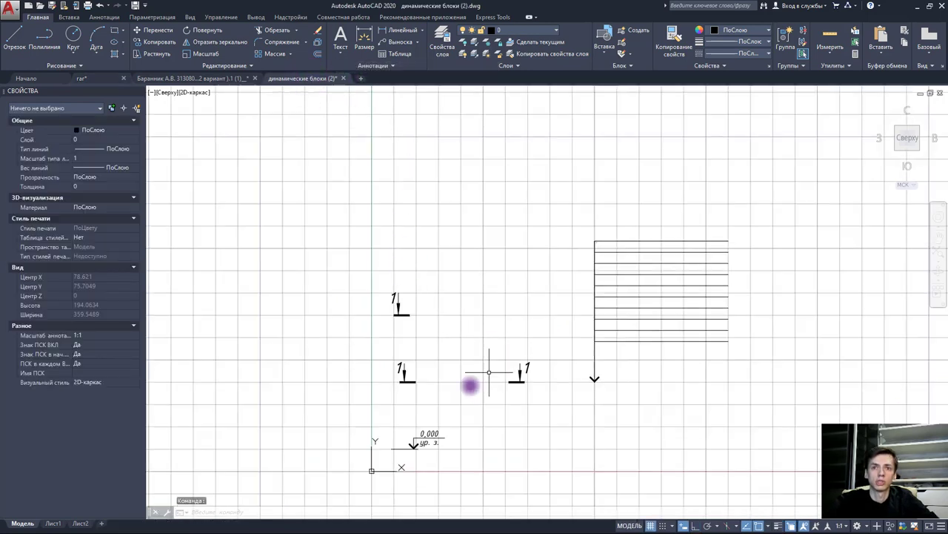
{"action": "left_click", "coordinate": [428, 442]}
{"action": "left_click", "coordinate": [424, 436]}
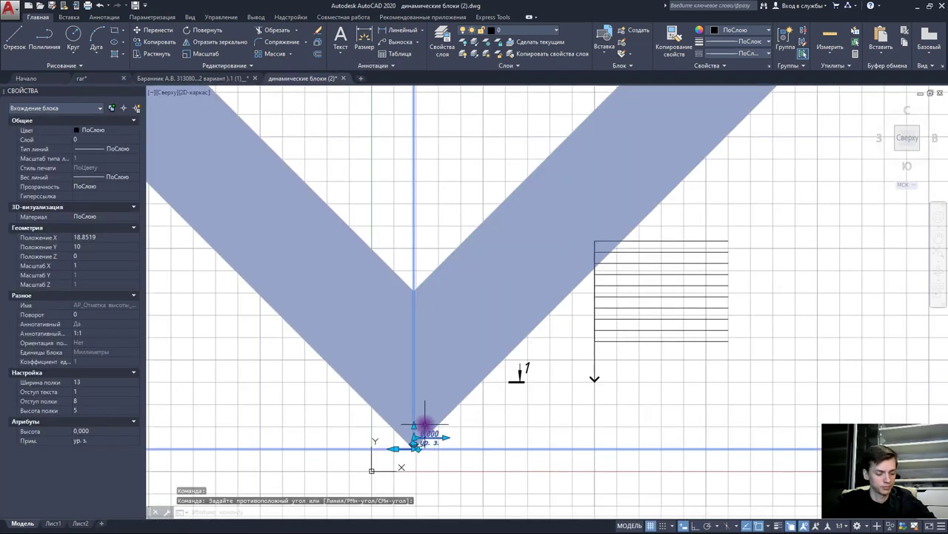
{"action": "key", "text": "ctrl+c"}
{"action": "scroll", "coordinate": [415, 421], "scroll_direction": "down", "scroll_amount": 2}
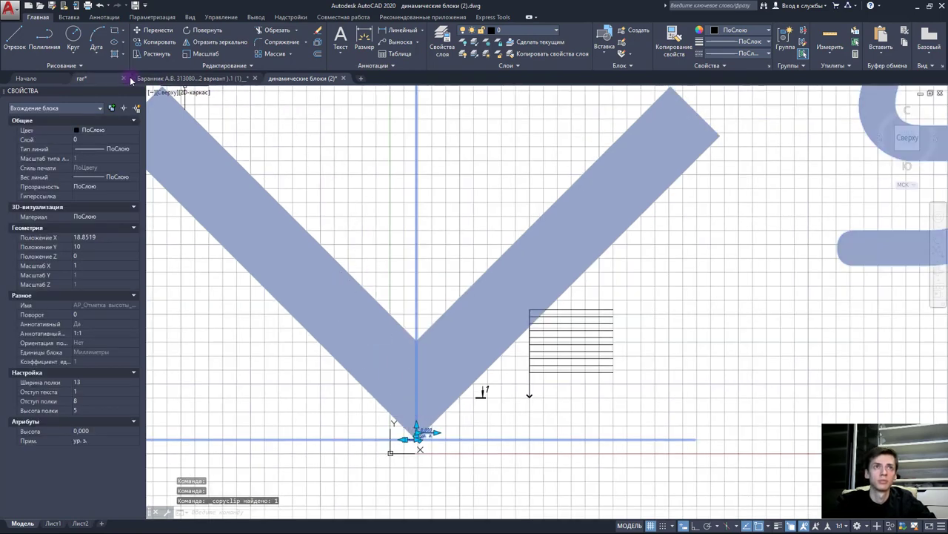
- Paste the 0,000 level mark into Разрез 1-1 to the right of the section
{"action": "left_click", "coordinate": [104, 77]}
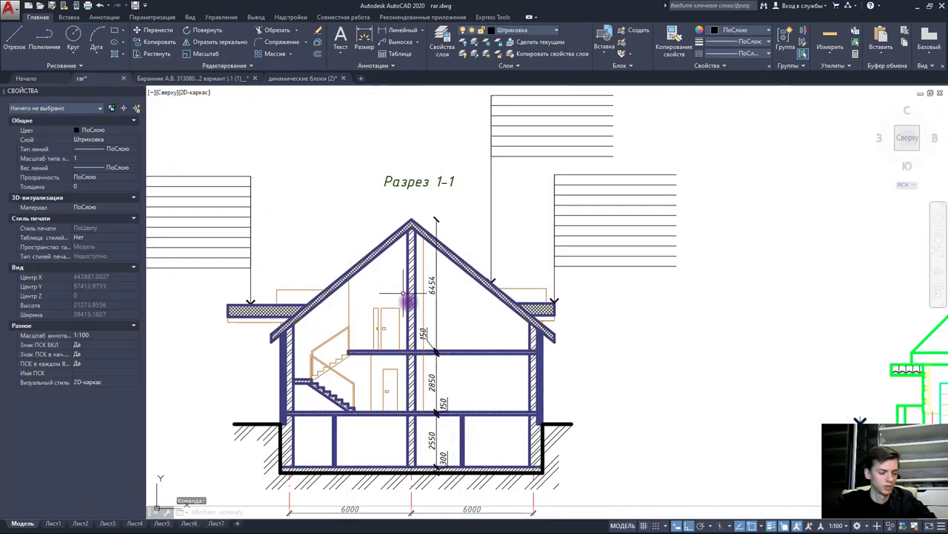
{"action": "key", "text": "ctrl+v"}
{"action": "scroll", "coordinate": [615, 383], "scroll_direction": "up", "scroll_amount": 3}
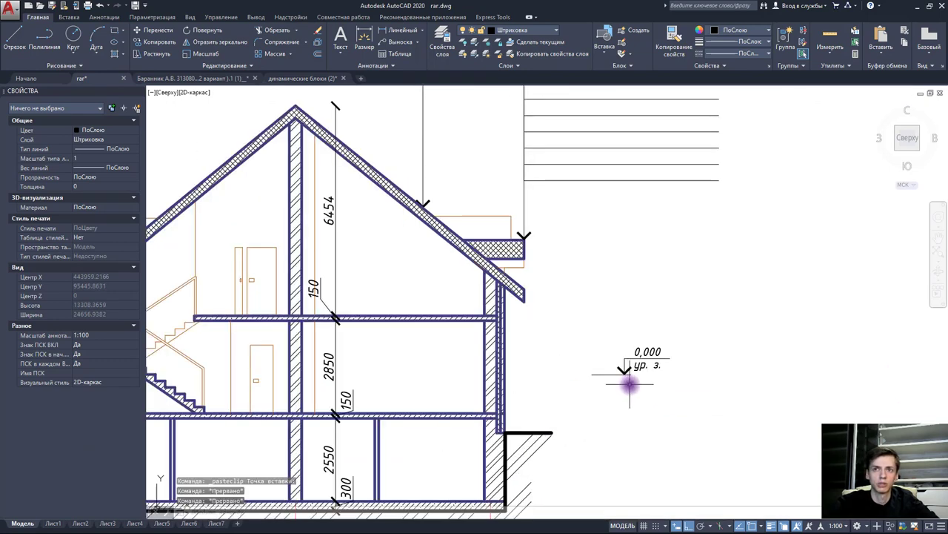
{"action": "left_click", "coordinate": [629, 382]}
{"action": "left_click", "coordinate": [634, 390]}
{"action": "left_click", "coordinate": [627, 361]}
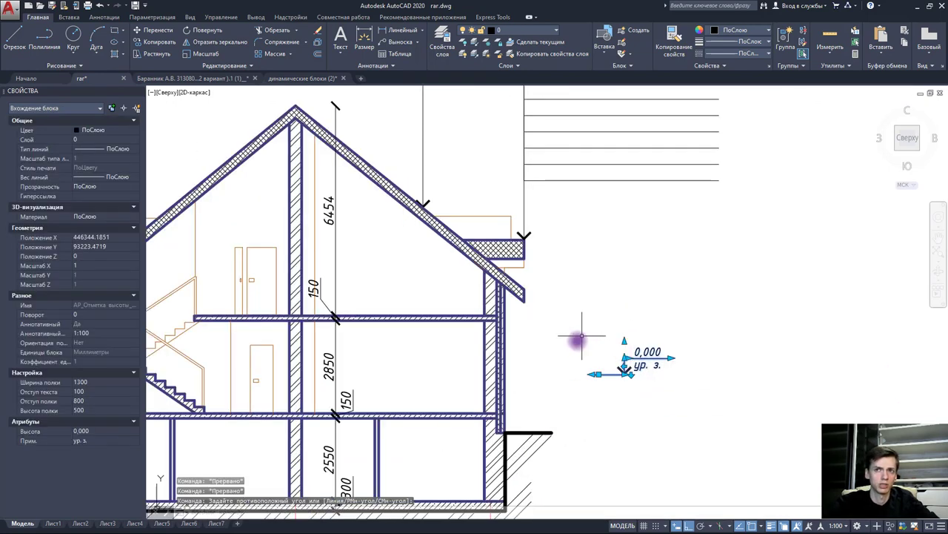
{"action": "scroll", "coordinate": [582, 337], "scroll_direction": "down", "scroll_amount": 6}
{"action": "scroll", "coordinate": [656, 343], "scroll_direction": "up", "scroll_amount": 2}
{"action": "scroll", "coordinate": [673, 301], "scroll_direction": "up", "scroll_amount": 5}
{"action": "scroll", "coordinate": [659, 317], "scroll_direction": "down", "scroll_amount": 2}
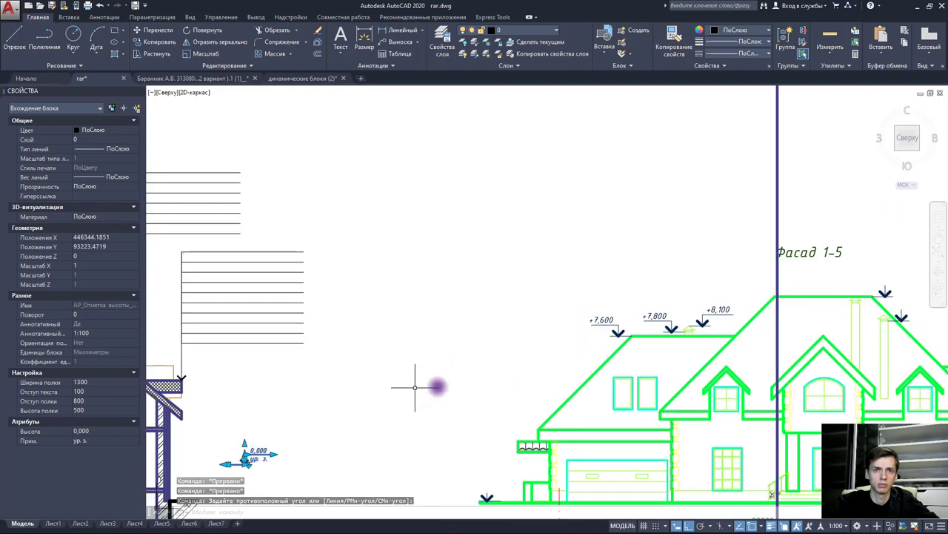
{"action": "mouse_move", "coordinate": [230, 484]}
{"action": "middle_mouse_down"}
{"action": "mouse_move", "coordinate": [423, 418]}
{"action": "mouse_move", "coordinate": [494, 362]}
{"action": "mouse_move", "coordinate": [510, 294]}
{"action": "middle_mouse_up"}
{"action": "key", "text": "Escape"}
{"action": "scroll", "coordinate": [440, 387], "scroll_direction": "up", "scroll_amount": 3}
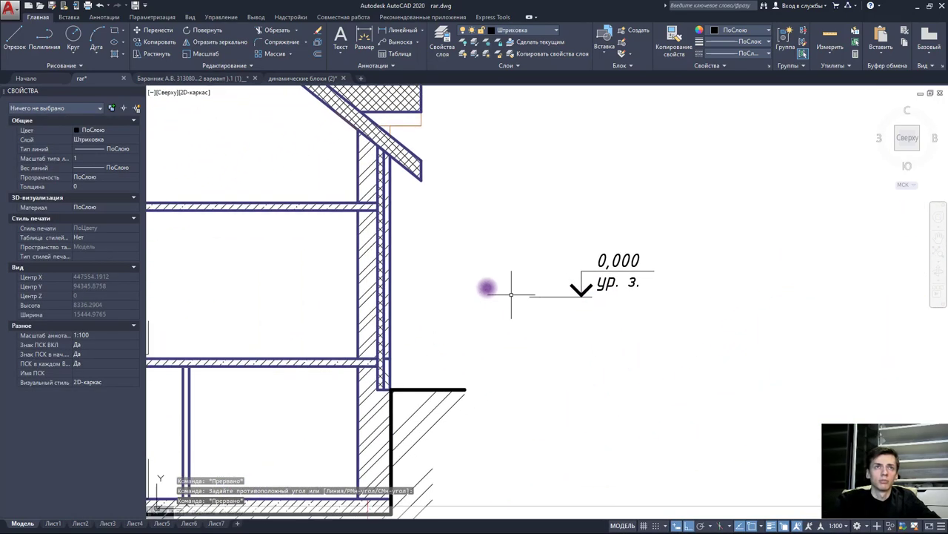
- Make layer 0 current and draw a horizontal line right from the lower wall corner
{"action": "left_click", "coordinate": [532, 30]}
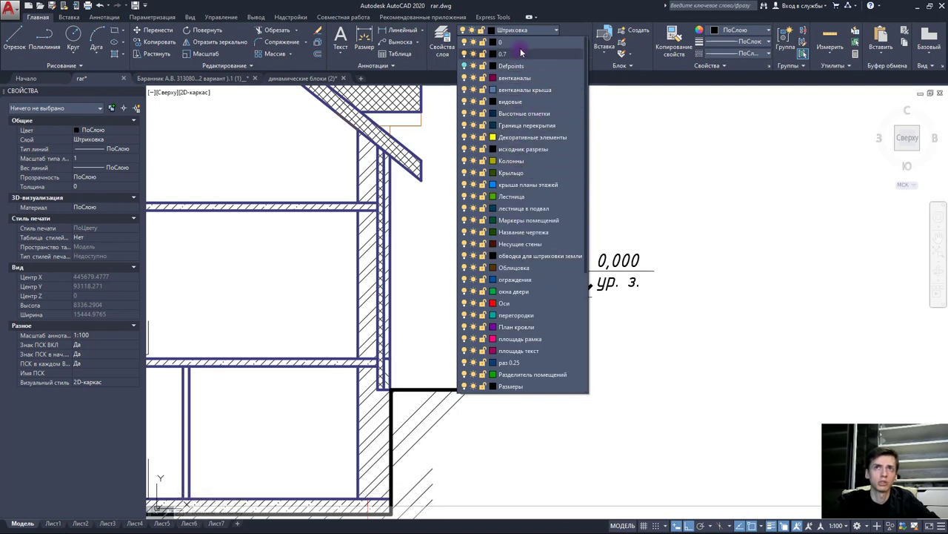
{"action": "left_click", "coordinate": [518, 43]}
{"action": "left_click", "coordinate": [14, 37]}
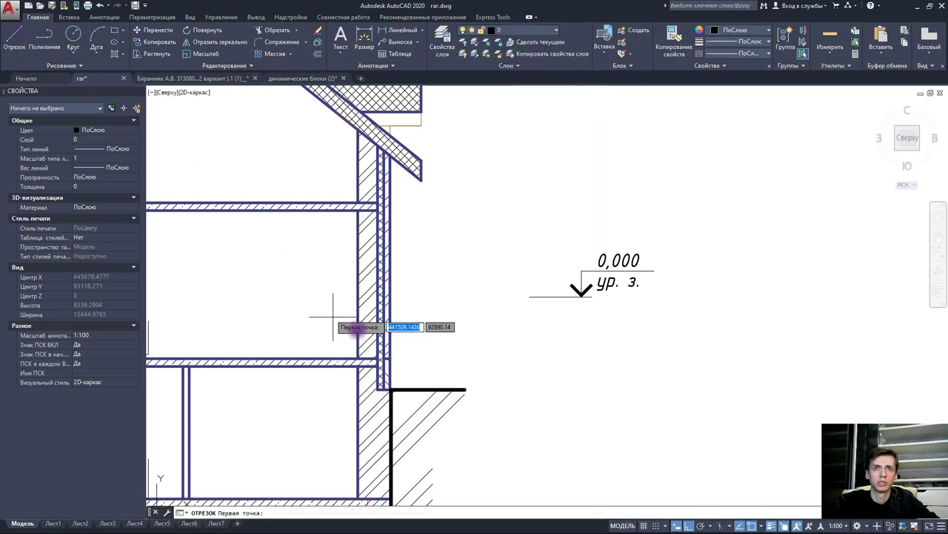
{"action": "scroll", "coordinate": [372, 361], "scroll_direction": "up", "scroll_amount": 2}
{"action": "left_click", "coordinate": [372, 361]}
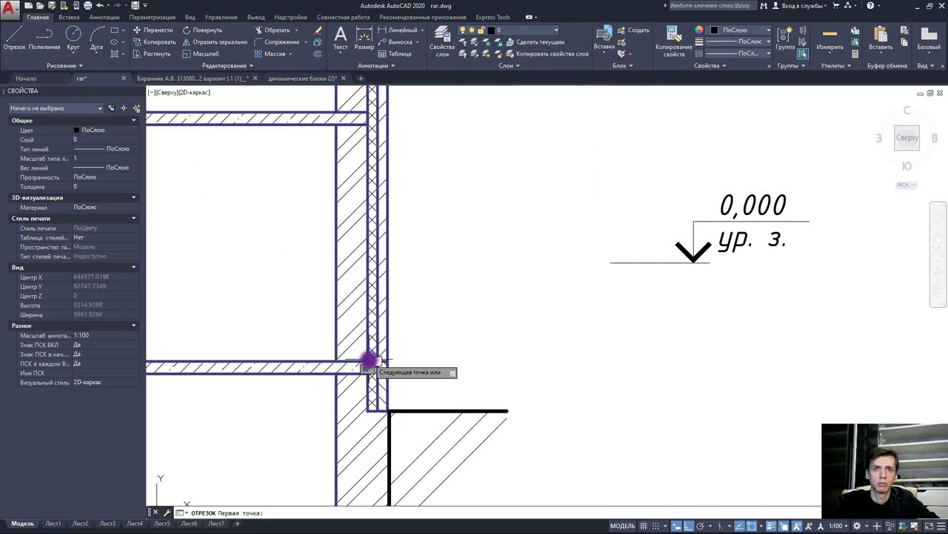
{"action": "left_click", "coordinate": [535, 361]}
{"action": "key", "text": "Escape"}
{"action": "scroll", "coordinate": [489, 304], "scroll_direction": "down", "scroll_amount": 2}
- Draw a horizontal line right from the upper wall-slab corner
{"action": "middle_click_drag", "start_coordinate": [438, 209], "coordinate": [447, 257]}
{"action": "key", "text": "space"}
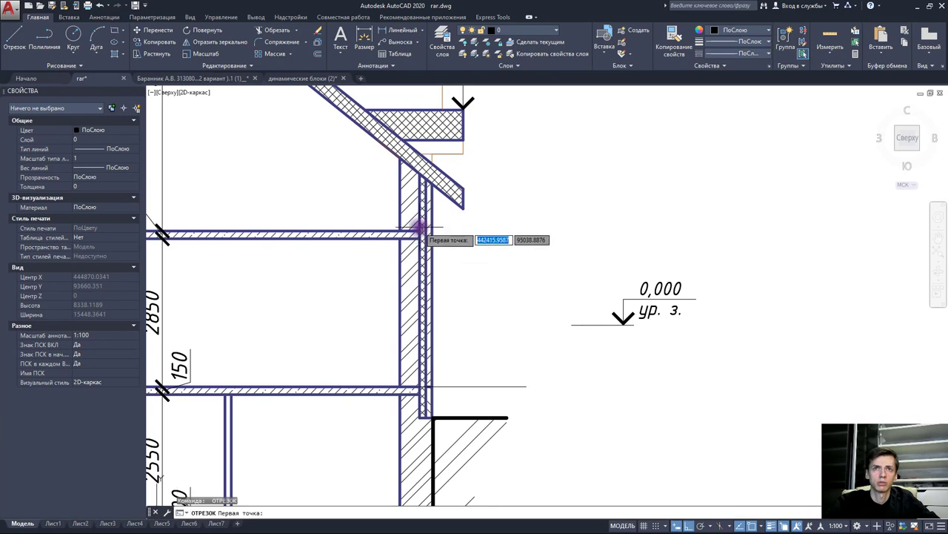
{"action": "left_click", "coordinate": [421, 230]}
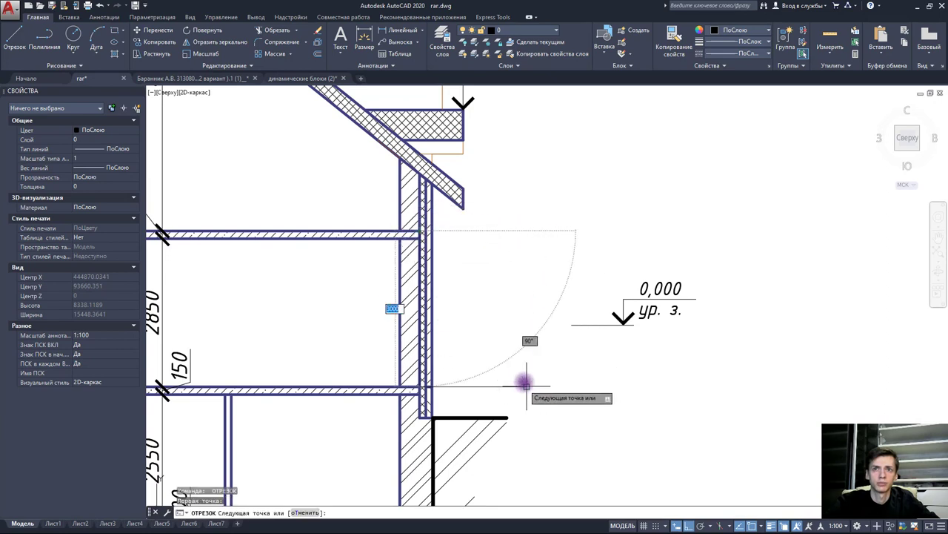
{"action": "scroll", "coordinate": [514, 231], "scroll_direction": "down", "scroll_amount": 1}
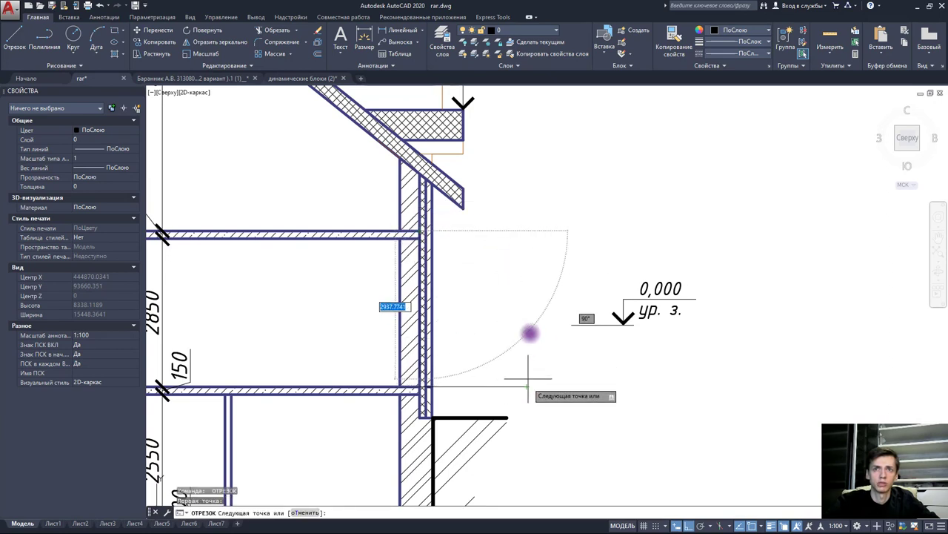
{"action": "left_click", "coordinate": [523, 238]}
{"action": "key", "text": "Escape"}
{"action": "scroll", "coordinate": [511, 243], "scroll_direction": "down", "scroll_amount": 1}
{"action": "middle_click_drag", "start_coordinate": [510, 245], "coordinate": [515, 272]}
- Draw short horizontal lines right from the roof-overhang corner and the eave tip
{"action": "key", "text": "space"}
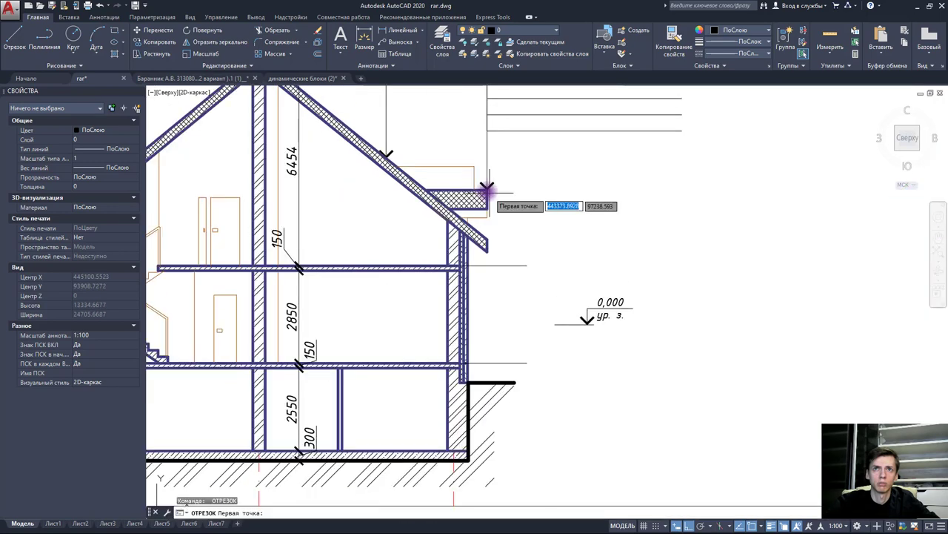
{"action": "left_click", "coordinate": [486, 187]}
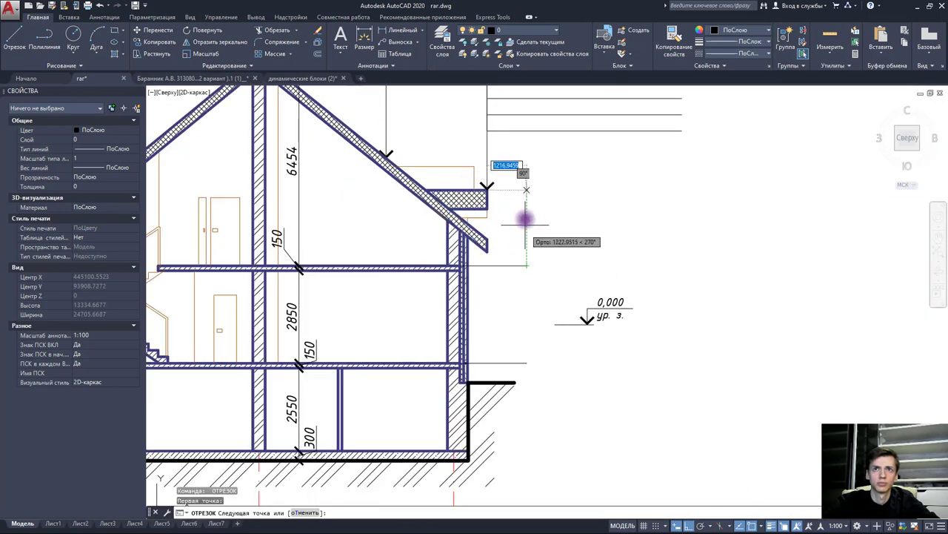
{"action": "left_click", "coordinate": [527, 190]}
{"action": "key", "text": "Escape"}
{"action": "key", "text": "space"}
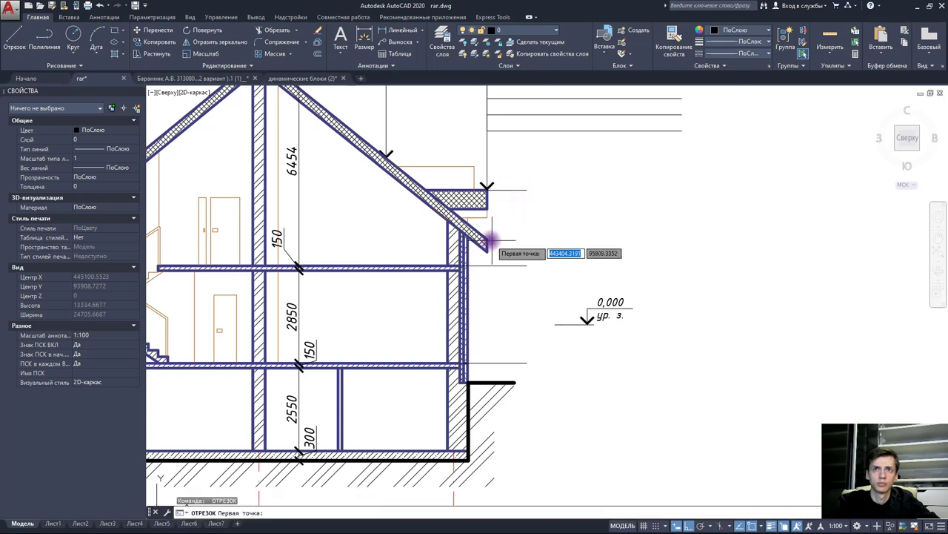
{"action": "left_click", "coordinate": [487, 244]}
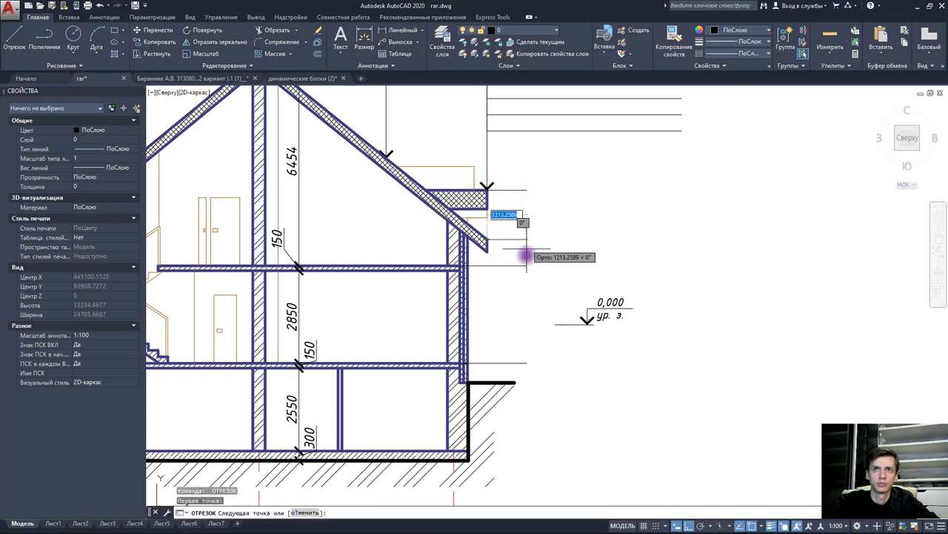
{"action": "left_click", "coordinate": [525, 244]}
{"action": "key", "text": "Escape"}
{"action": "middle_click_drag", "start_coordinate": [526, 244], "coordinate": [590, 265]}
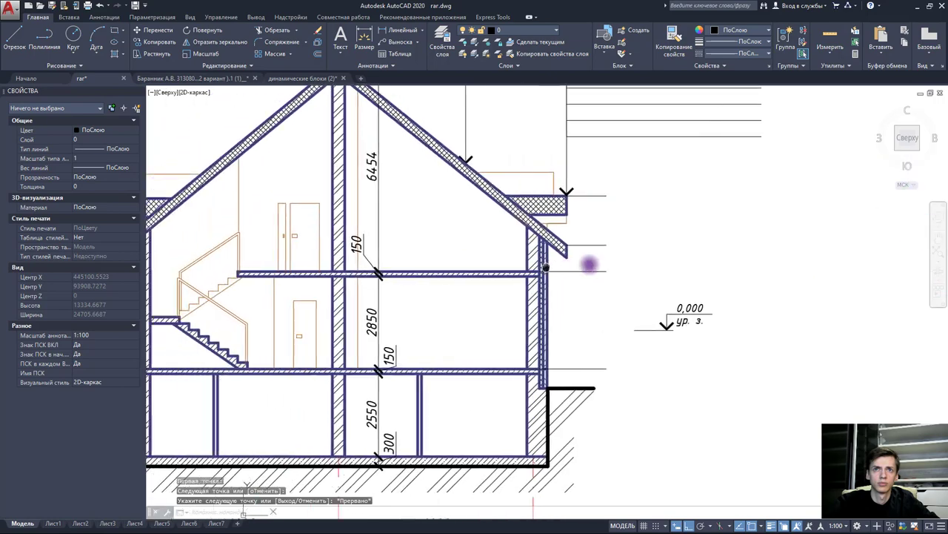
{"action": "scroll", "coordinate": [545, 267], "scroll_direction": "down", "scroll_amount": 3}
{"action": "scroll", "coordinate": [575, 284], "scroll_direction": "down", "scroll_amount": 2}
{"action": "scroll", "coordinate": [418, 274], "scroll_direction": "up", "scroll_amount": 1}
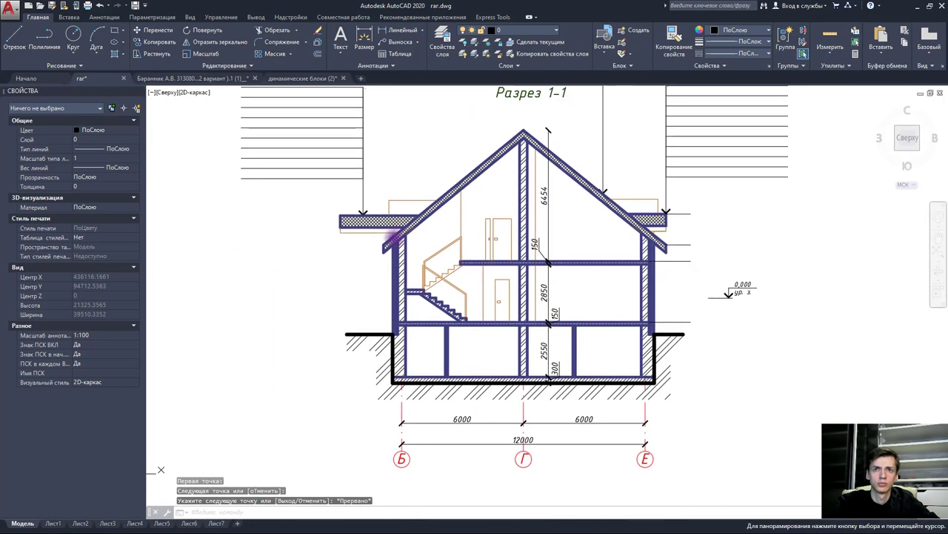
{"action": "scroll", "coordinate": [402, 326], "scroll_direction": "up", "scroll_amount": 1}
{"action": "scroll", "coordinate": [402, 334], "scroll_direction": "up", "scroll_amount": 2}
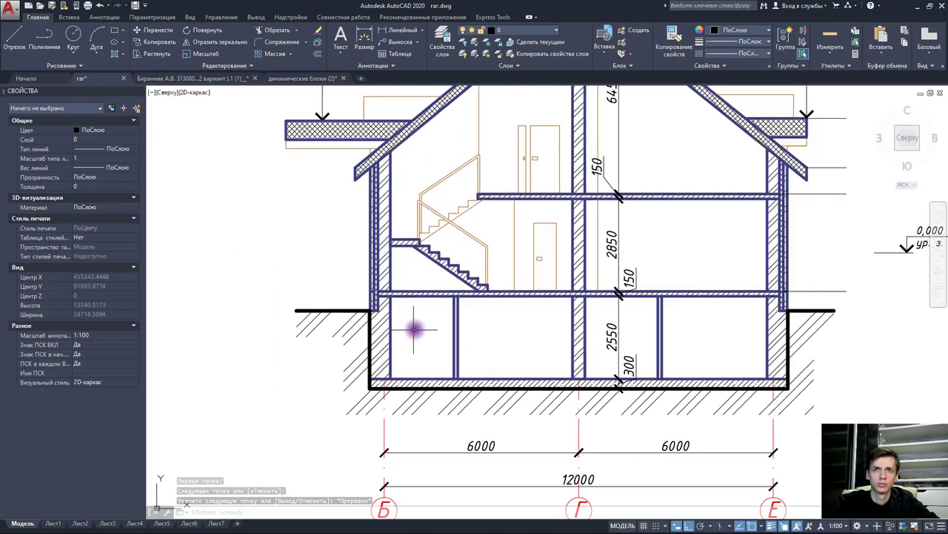
{"action": "scroll", "coordinate": [334, 307], "scroll_direction": "down", "scroll_amount": 2}
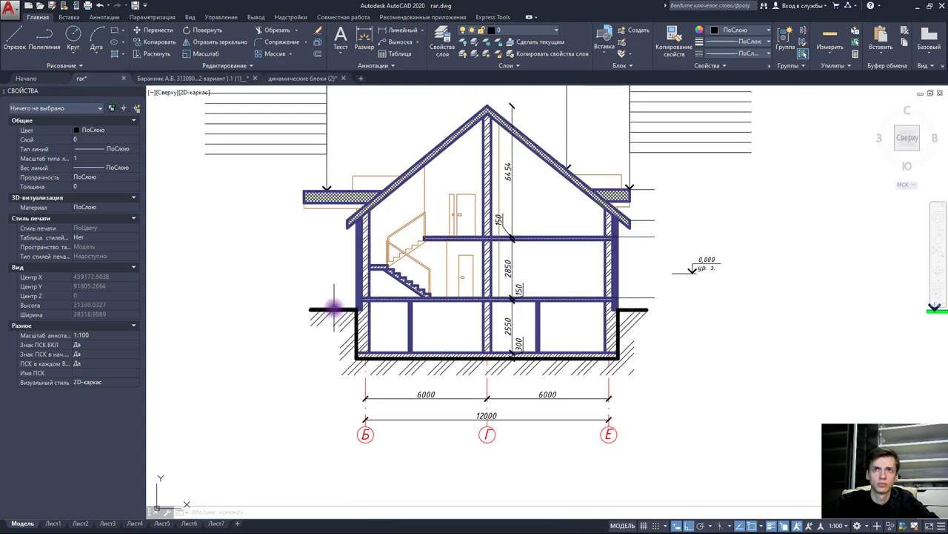
{"action": "middle_click_drag", "start_coordinate": [369, 281], "coordinate": [371, 334]}
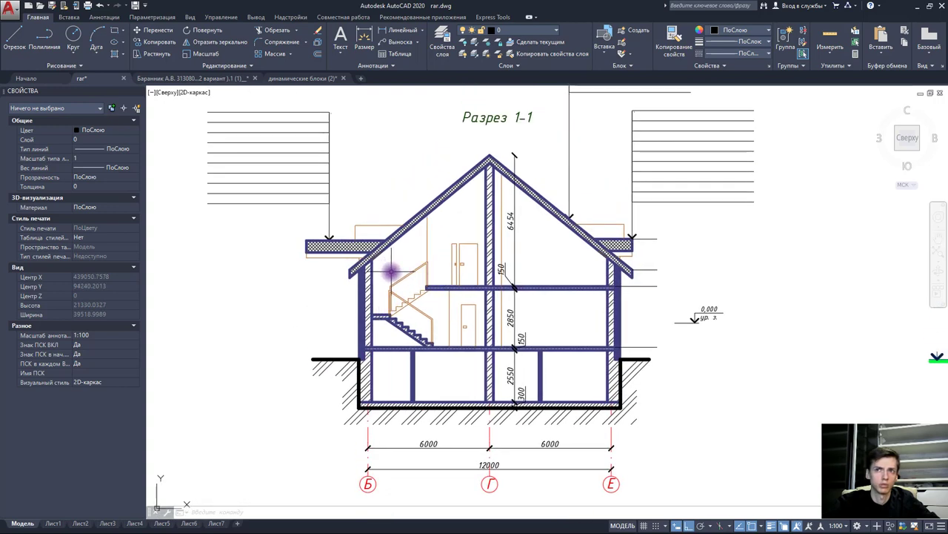
- Copy-paste the 0,000 level mark onto the extended first-floor slab line
{"action": "left_click", "coordinate": [707, 325]}
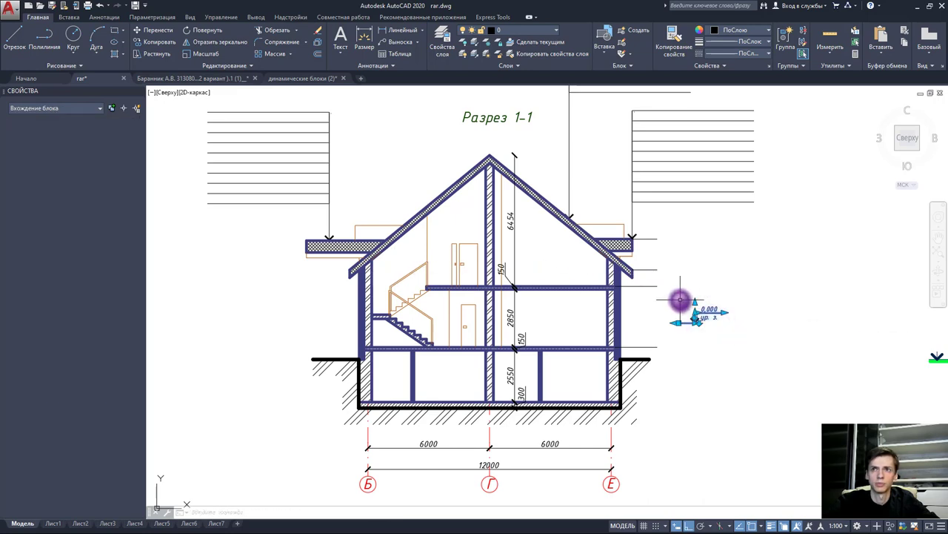
{"action": "scroll", "coordinate": [694, 320], "scroll_direction": "up", "scroll_amount": 2}
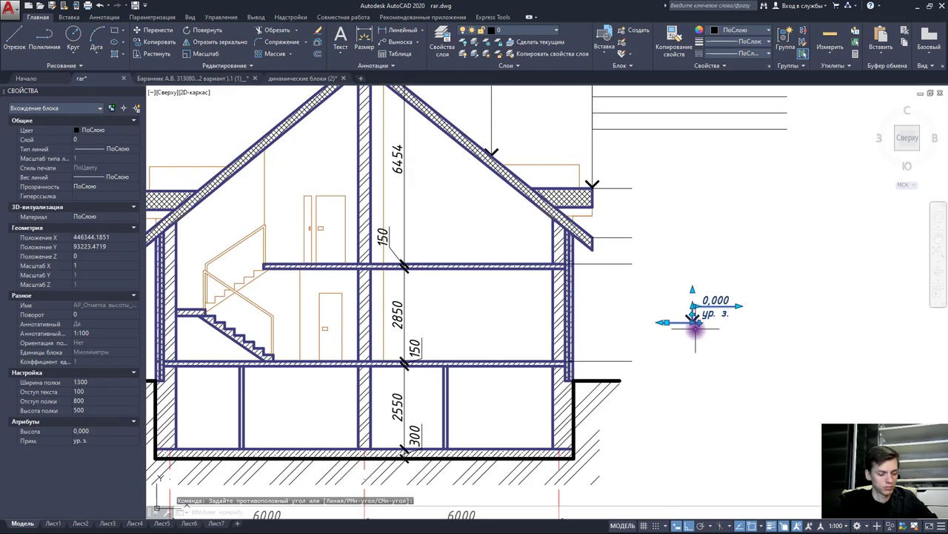
{"action": "key", "text": "ctrl+c"}
{"action": "key", "text": "ctrl+v"}
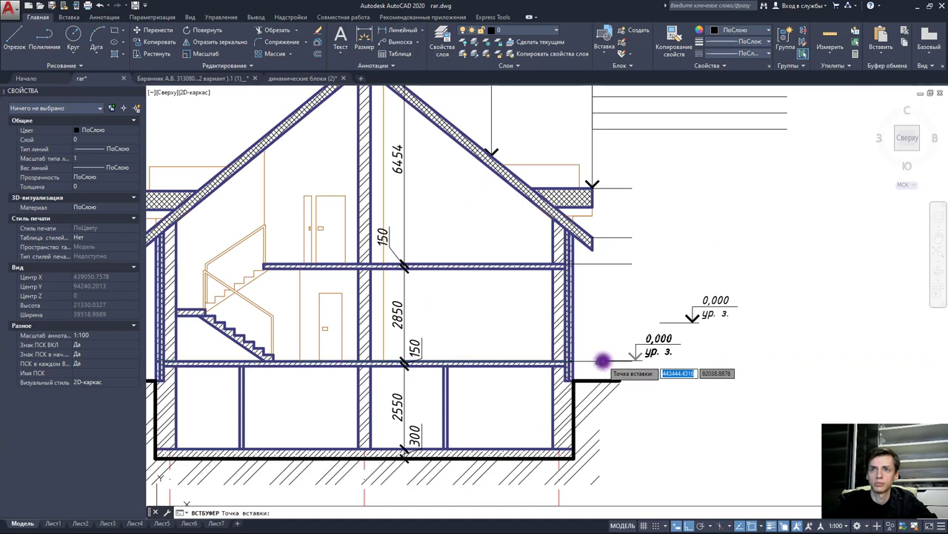
{"action": "left_click", "coordinate": [598, 362]}
{"action": "left_click", "coordinate": [630, 354]}
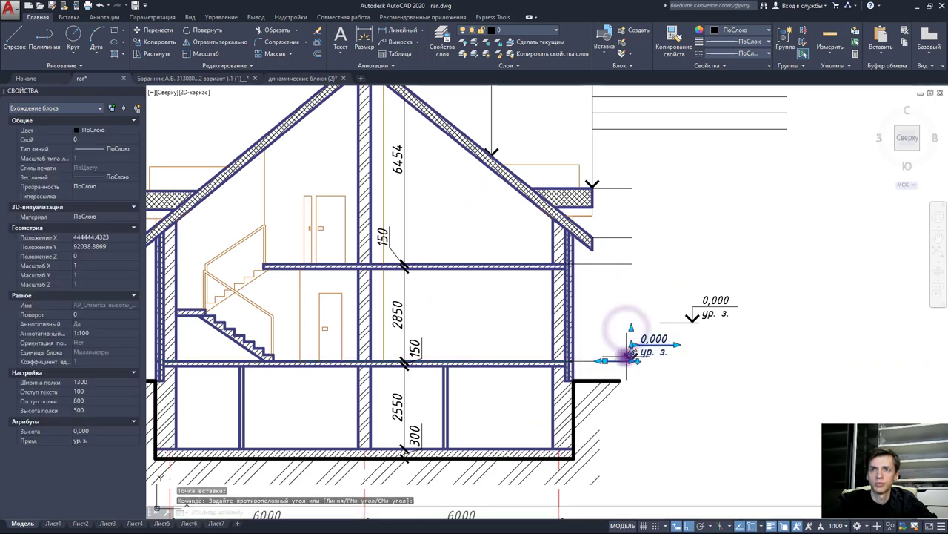
{"action": "left_click", "coordinate": [605, 362]}
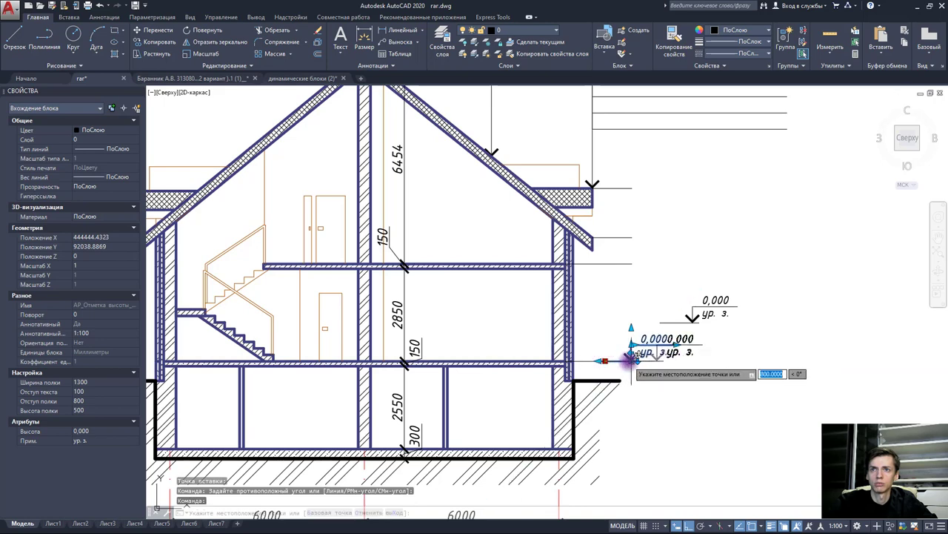
{"action": "key", "text": "Escape"}
- Delete the extra floating 0,000 level mark above it
{"action": "left_click", "coordinate": [699, 335]}
{"action": "left_click", "coordinate": [663, 291]}
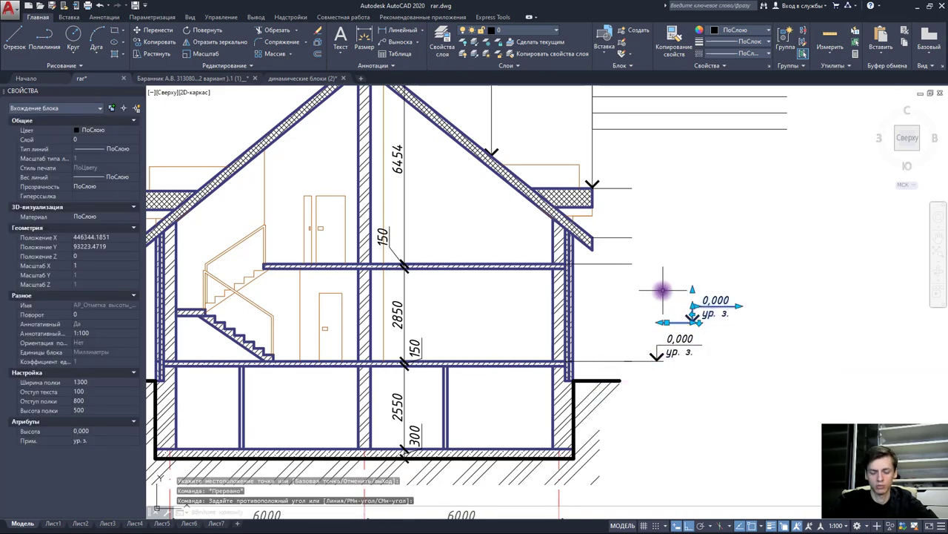
{"action": "key", "text": "Delete"}
{"action": "left_click", "coordinate": [660, 348]}
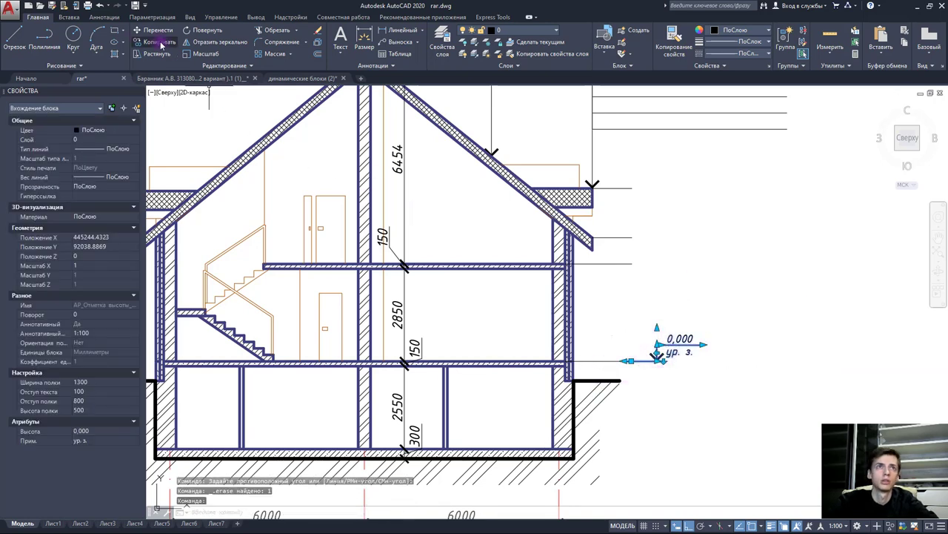
- Copy the level mark to the eave, roof slab top, first-floor slab and basement floor
{"action": "left_click", "coordinate": [162, 43]}
{"action": "scroll", "coordinate": [656, 359], "scroll_direction": "up", "scroll_amount": 2}
{"action": "left_click", "coordinate": [656, 361]}
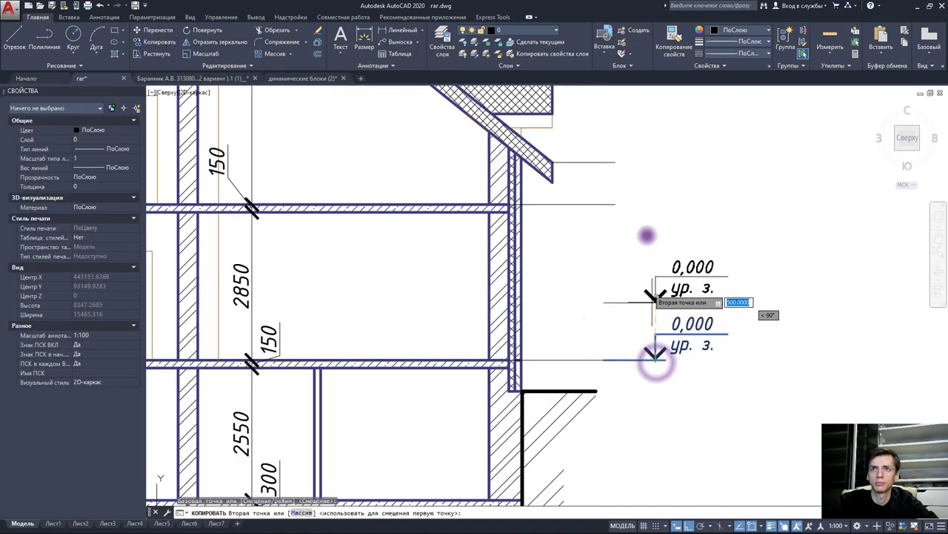
{"action": "left_click", "coordinate": [635, 206]}
{"action": "middle_click_drag", "start_coordinate": [647, 149], "coordinate": [631, 243]}
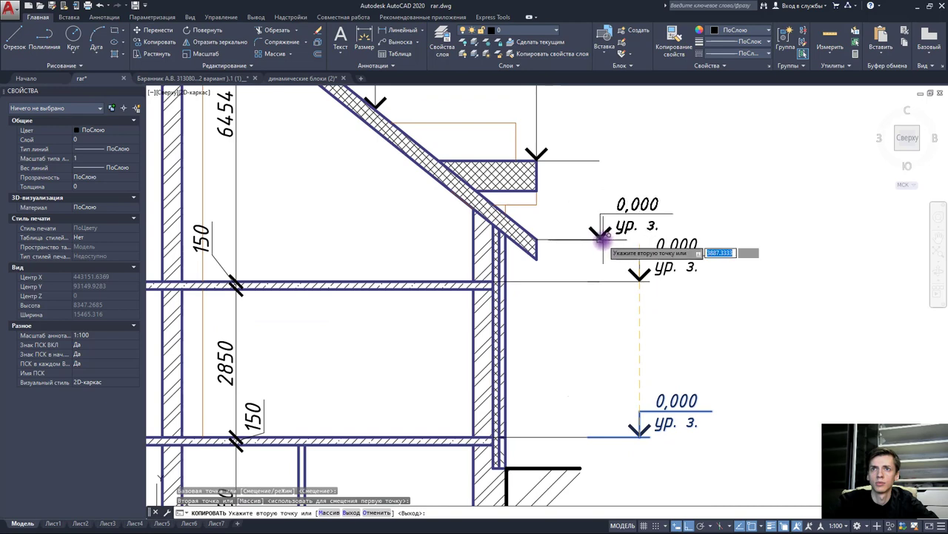
{"action": "left_click", "coordinate": [615, 235]}
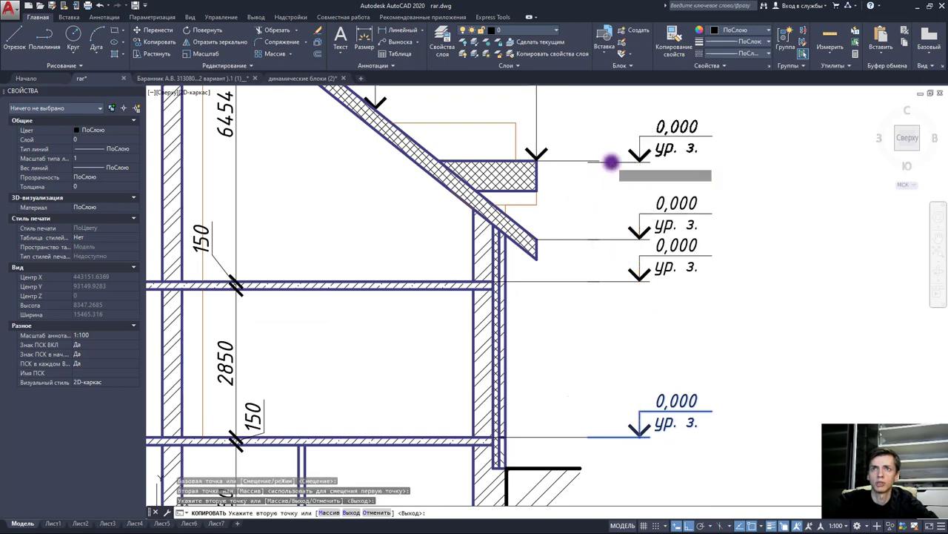
{"action": "left_click", "coordinate": [611, 163]}
{"action": "scroll", "coordinate": [611, 162], "scroll_direction": "down", "scroll_amount": 5}
{"action": "middle_click_drag", "start_coordinate": [635, 186], "coordinate": [645, 239]}
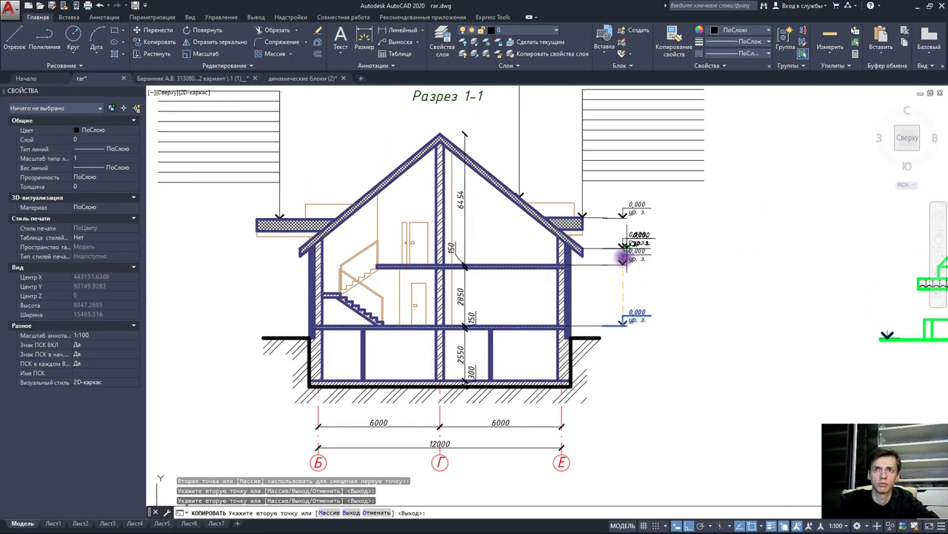
{"action": "left_click", "coordinate": [624, 255]}
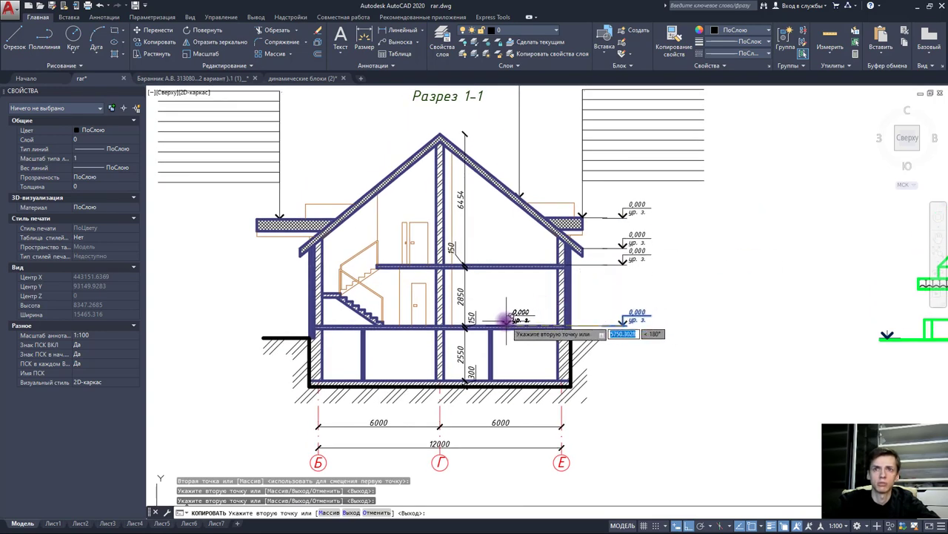
{"action": "left_click", "coordinate": [503, 320]}
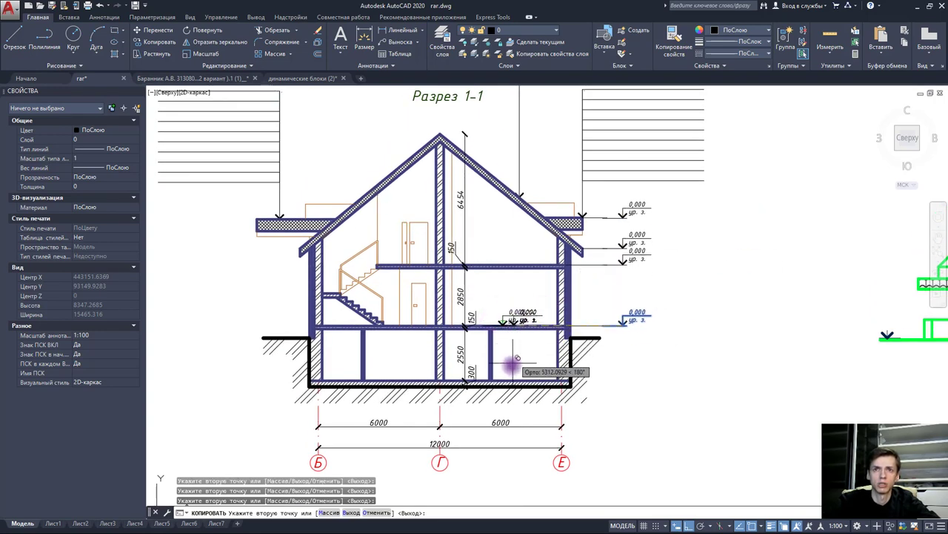
{"action": "scroll", "coordinate": [498, 378], "scroll_direction": "up", "scroll_amount": 4}
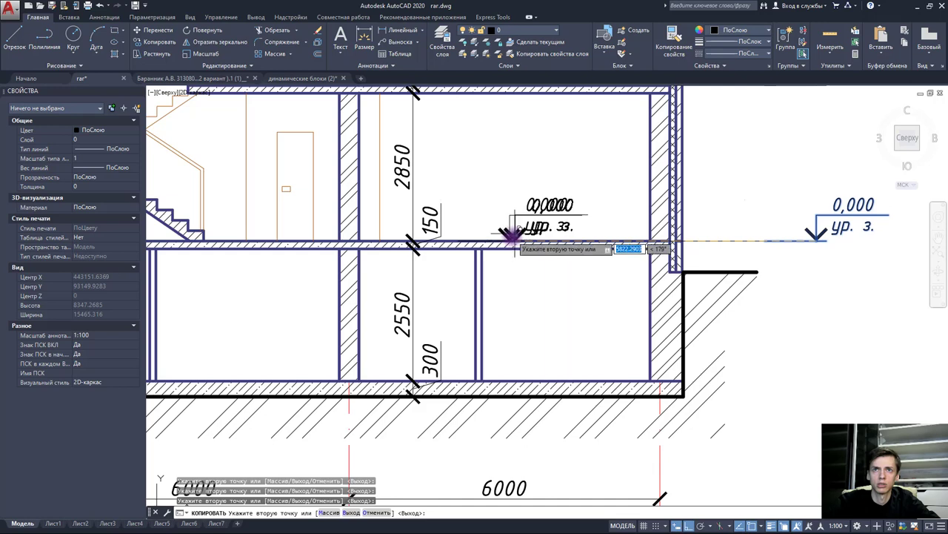
{"action": "left_click", "coordinate": [513, 379]}
{"action": "key", "text": "Escape"}
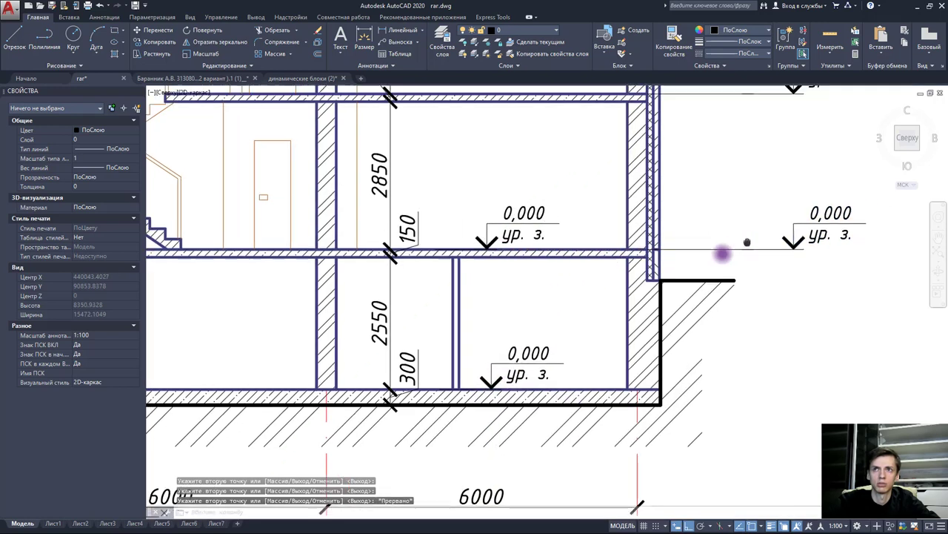
- Delete the stray level mark left outside the wall
{"action": "middle_click_drag", "start_coordinate": [818, 204], "coordinate": [701, 260]}
{"action": "left_click", "coordinate": [700, 259]}
{"action": "key", "text": "Delete"}
{"action": "scroll", "coordinate": [650, 229], "scroll_direction": "down", "scroll_amount": 2}
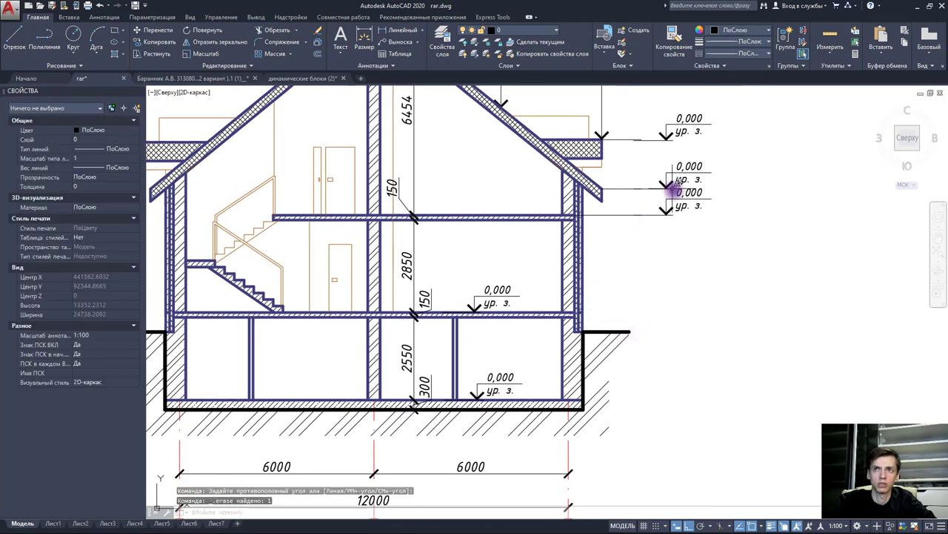
- Erase the duplicated level mark beside the eave
{"action": "left_click", "coordinate": [680, 201]}
{"action": "key", "text": "Delete"}
{"action": "left_click", "coordinate": [641, 212]}
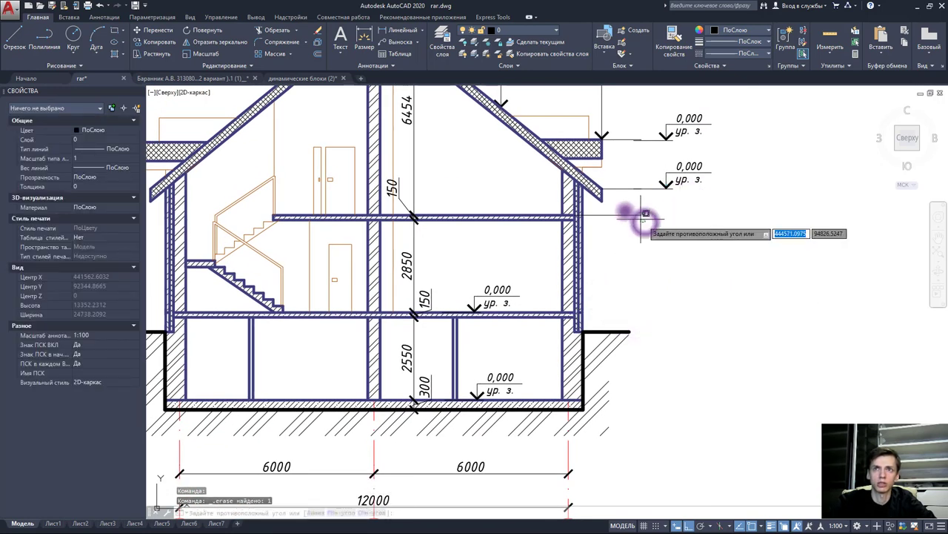
{"action": "left_click", "coordinate": [659, 181]}
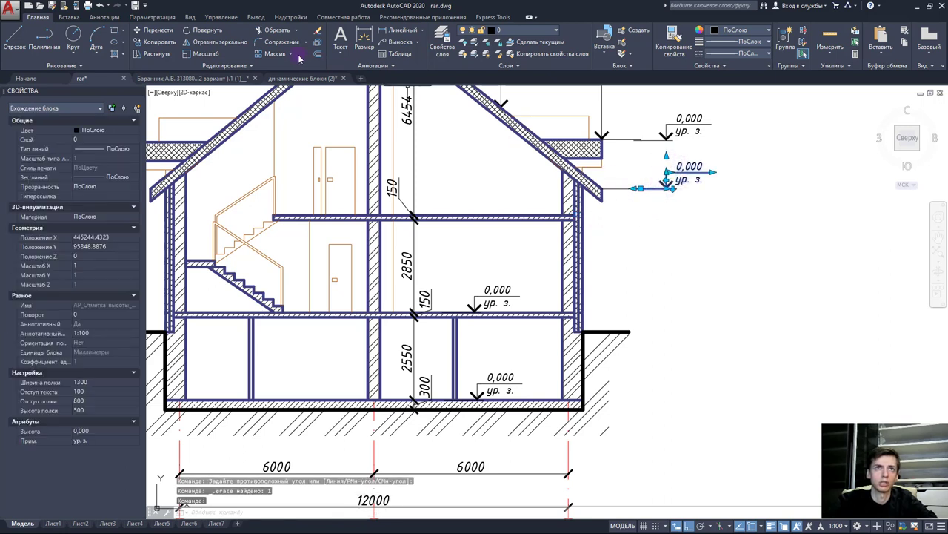
{"action": "left_click", "coordinate": [489, 287]}
{"action": "key", "text": "Escape"}
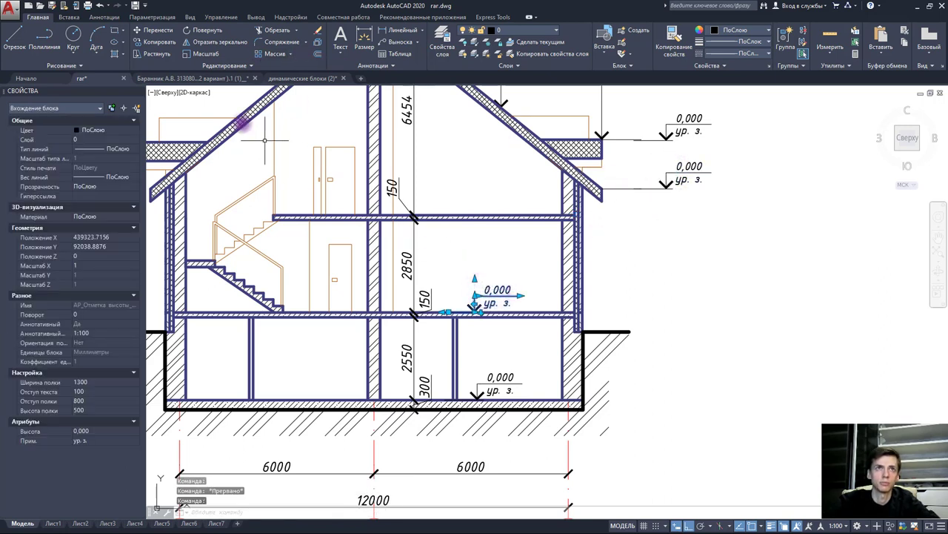
- Copy the first-floor level mark up onto the upper floor slab
{"action": "left_click", "coordinate": [158, 45]}
{"action": "scroll", "coordinate": [474, 311], "scroll_direction": "up", "scroll_amount": 3}
{"action": "left_click", "coordinate": [472, 311]}
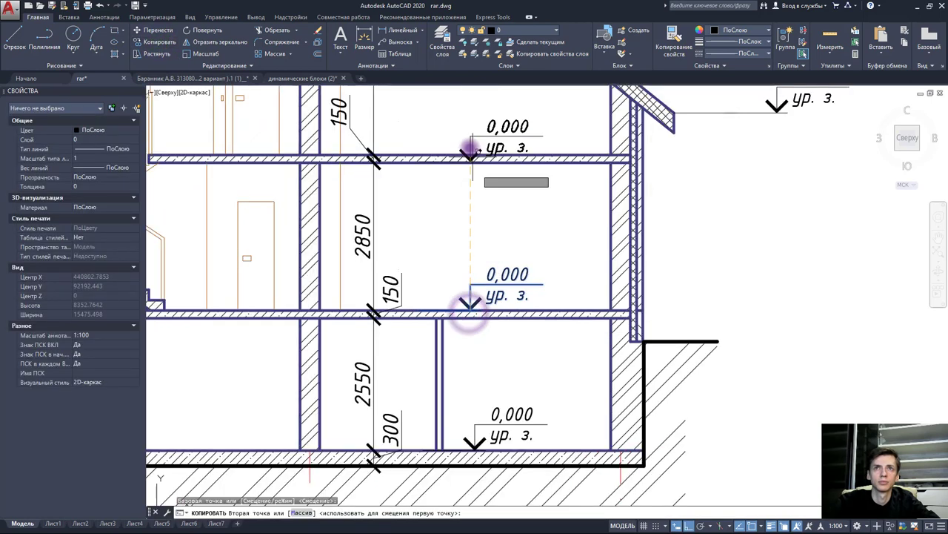
{"action": "left_click", "coordinate": [472, 152]}
{"action": "scroll", "coordinate": [474, 193], "scroll_direction": "down", "scroll_amount": 5}
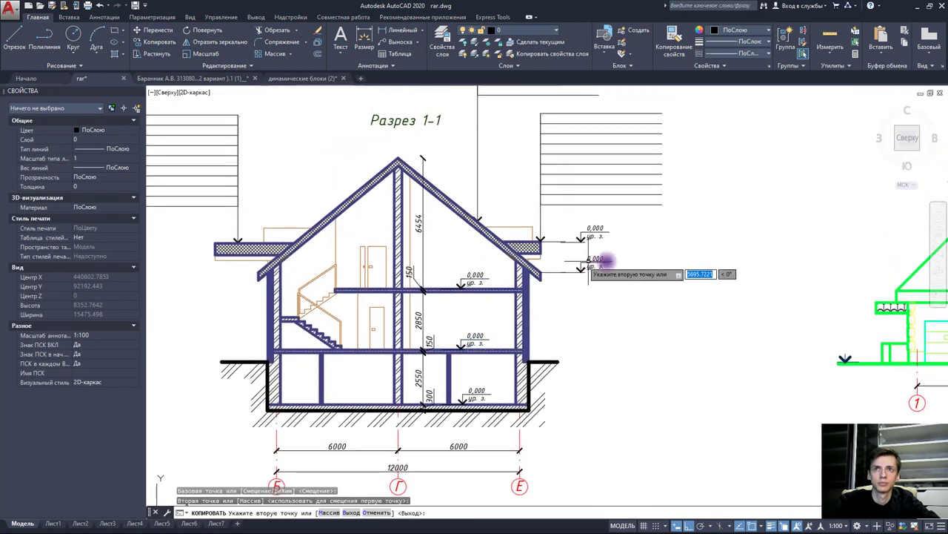
{"action": "key", "text": "Escape"}
- Start moving the upper eave level mark, then cancel the Move and recentre the view
{"action": "left_click_drag", "start_coordinate": [620, 274], "coordinate": [601, 212]}
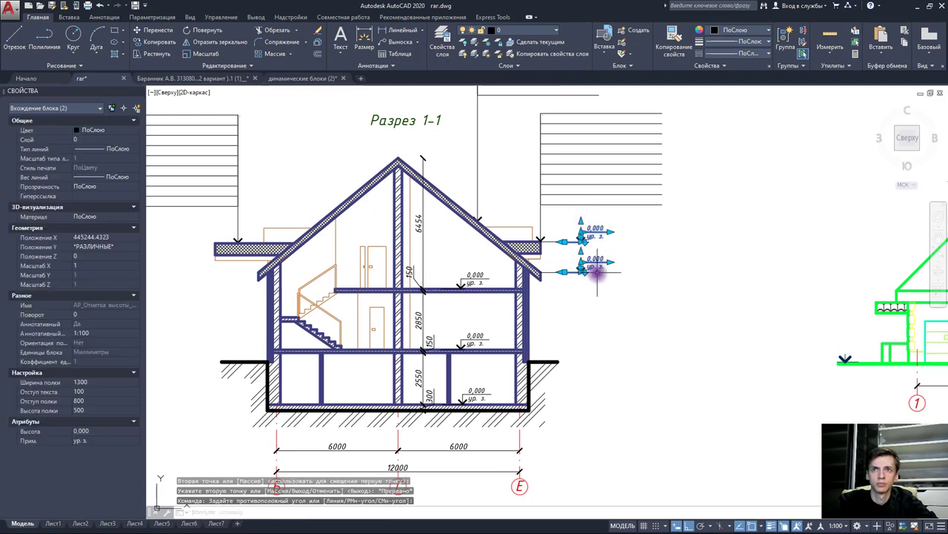
{"action": "key", "text": "Escape"}
{"action": "scroll", "coordinate": [593, 263], "scroll_direction": "up", "scroll_amount": 2}
{"action": "scroll", "coordinate": [556, 232], "scroll_direction": "up", "scroll_amount": 2}
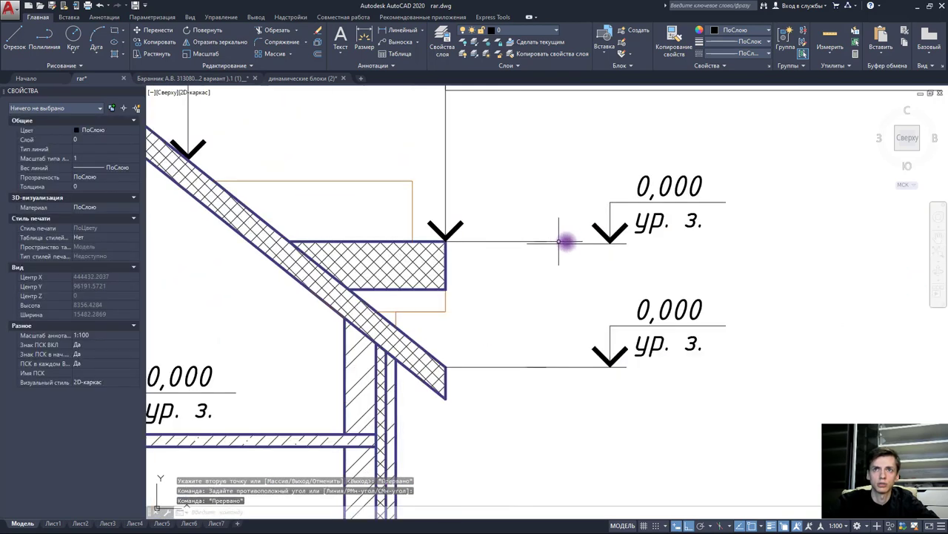
{"action": "left_click", "coordinate": [582, 244]}
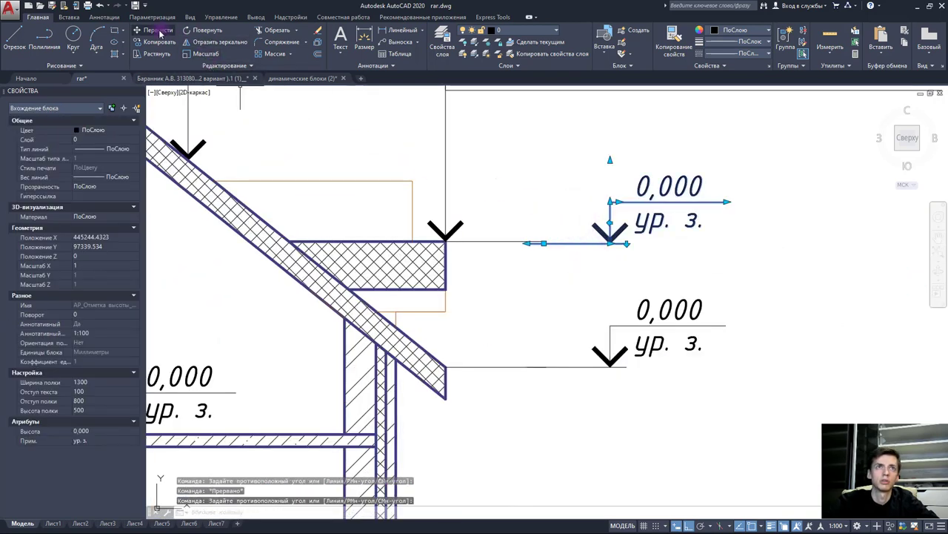
{"action": "left_click", "coordinate": [160, 34]}
{"action": "left_click", "coordinate": [529, 245]}
{"action": "scroll", "coordinate": [531, 243], "scroll_direction": "up", "scroll_amount": 2}
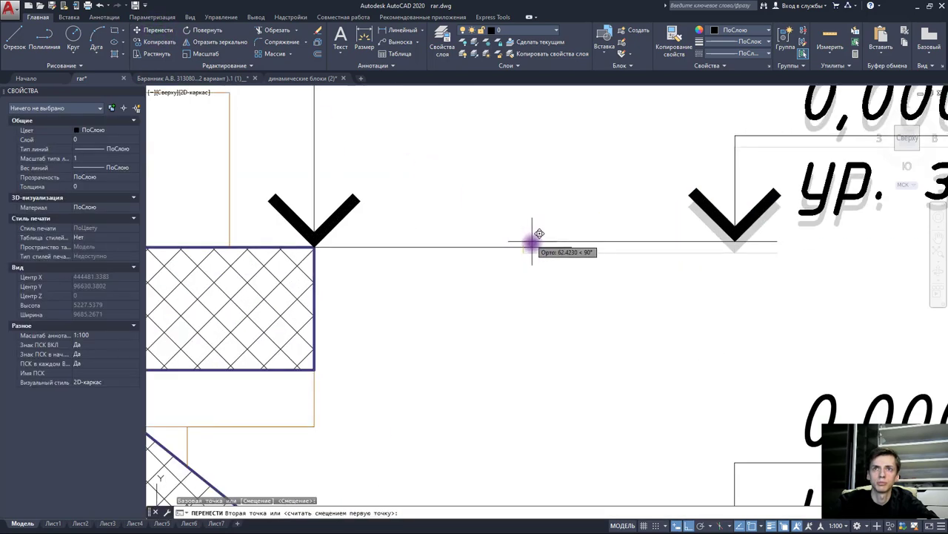
{"action": "key", "text": "Escape"}
{"action": "scroll", "coordinate": [541, 240], "scroll_direction": "down", "scroll_amount": 4}
{"action": "scroll", "coordinate": [585, 241], "scroll_direction": "down", "scroll_amount": 4}
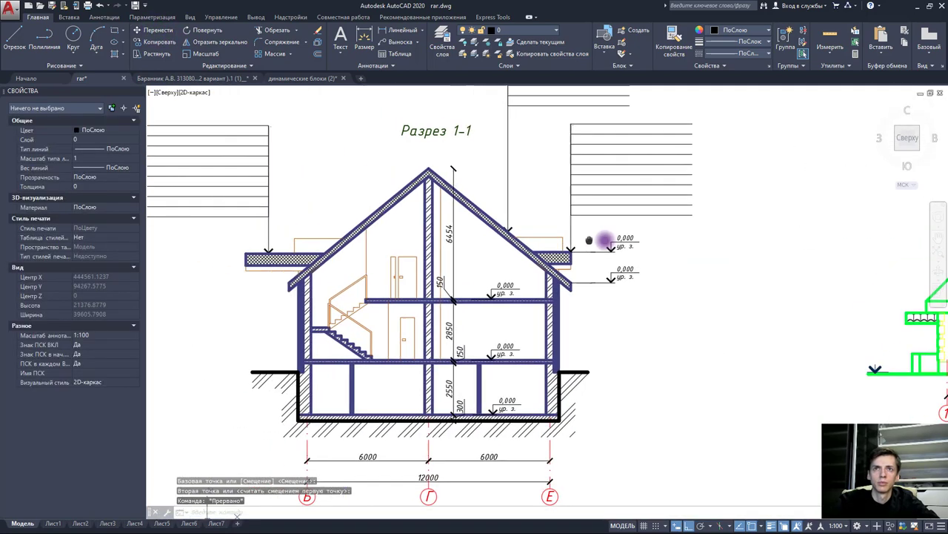
{"action": "middle_click_drag", "start_coordinate": [589, 240], "coordinate": [615, 243]}
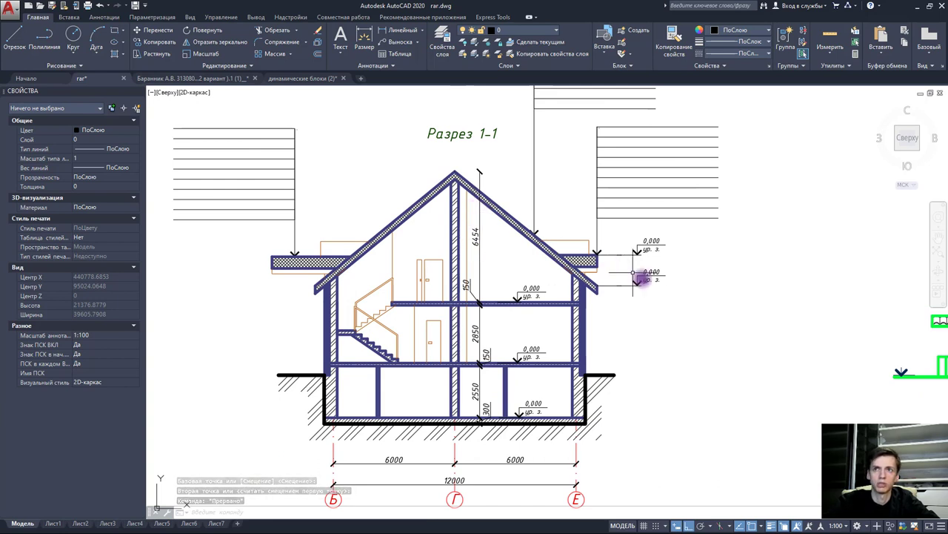
- Copy the eave level mark down to the ground line and basement floor level on the right
{"action": "left_click", "coordinate": [637, 280]}
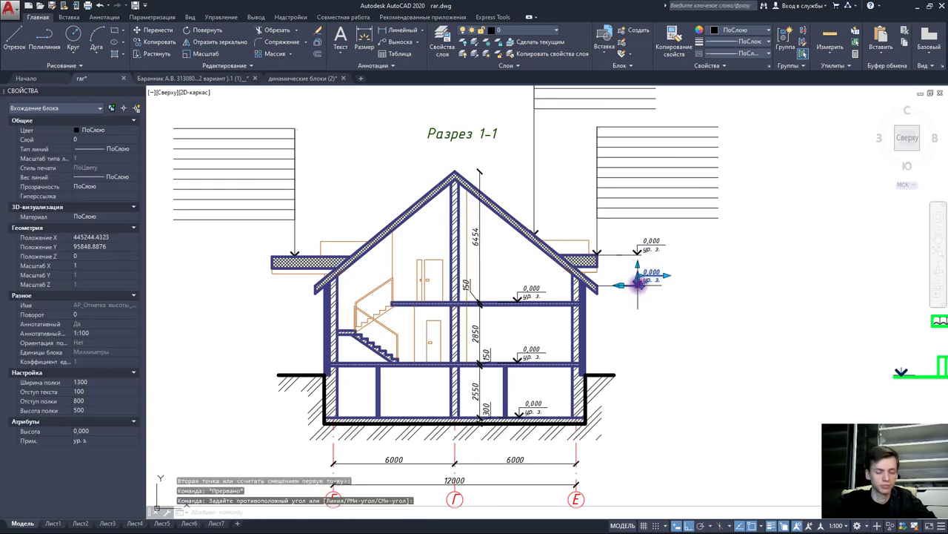
{"action": "left_click", "coordinate": [656, 356]}
{"action": "key", "text": "ctrl+v"}
{"action": "scroll", "coordinate": [629, 356], "scroll_direction": "up", "scroll_amount": 2}
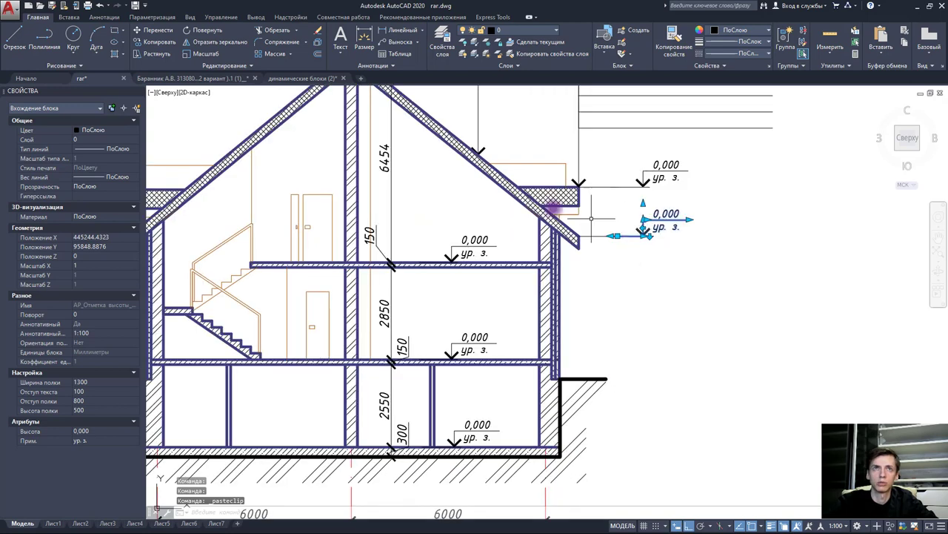
{"action": "left_click", "coordinate": [159, 46]}
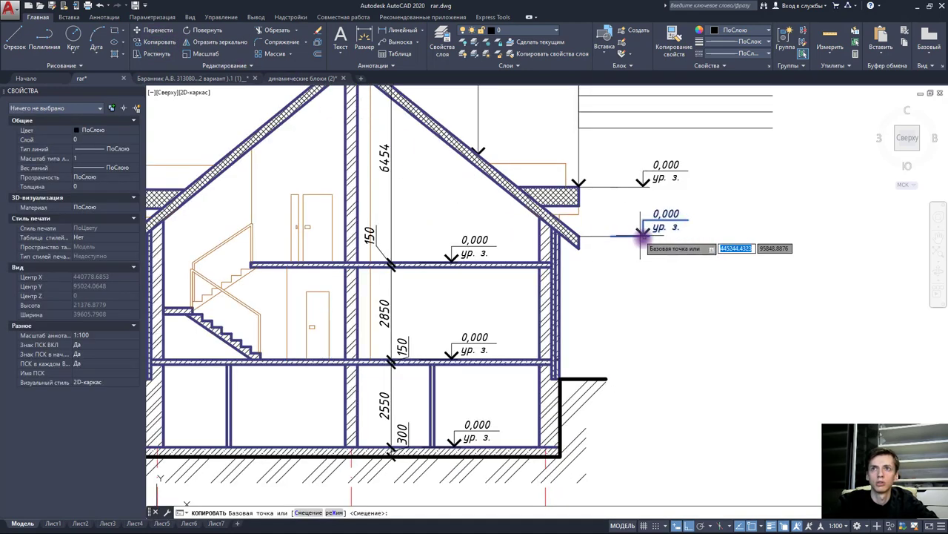
{"action": "left_click", "coordinate": [643, 236]}
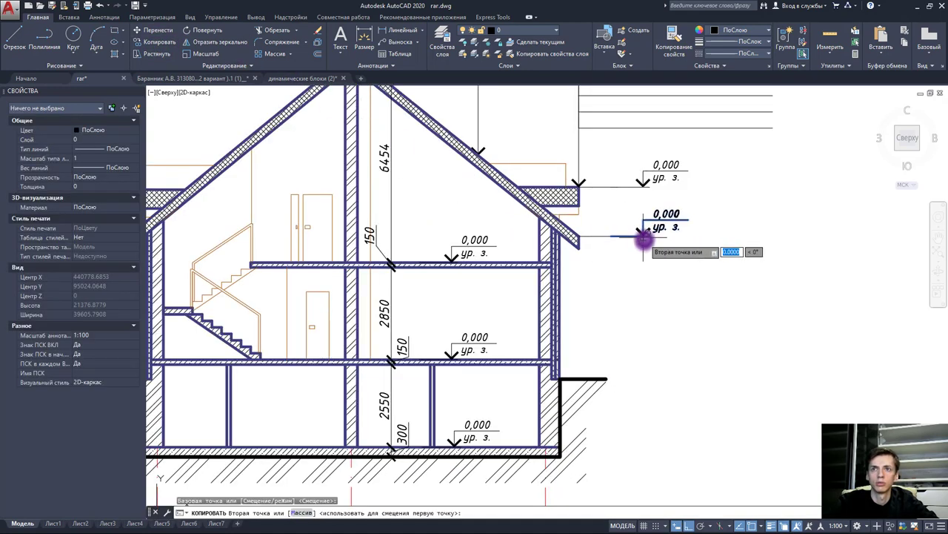
{"action": "left_click", "coordinate": [639, 378]}
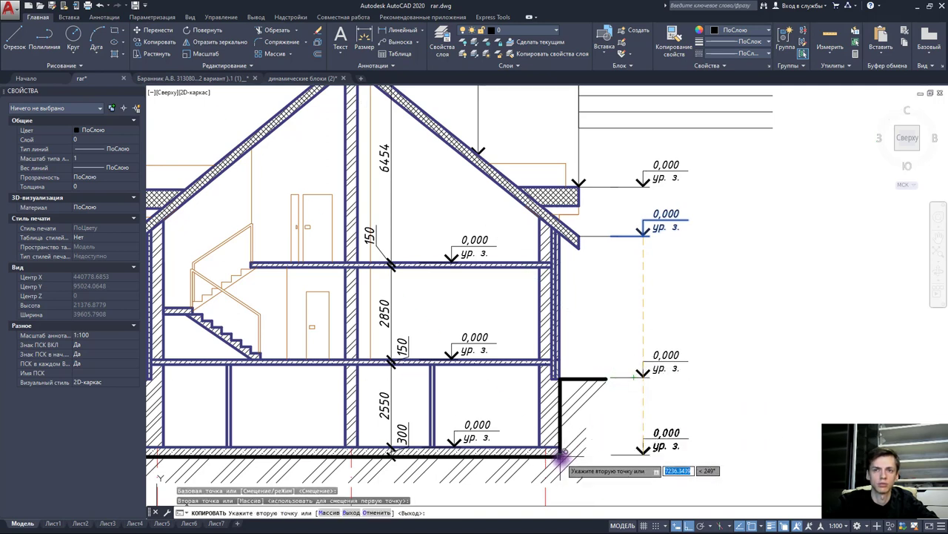
{"action": "key", "text": "Return"}
{"action": "key", "text": "Escape"}
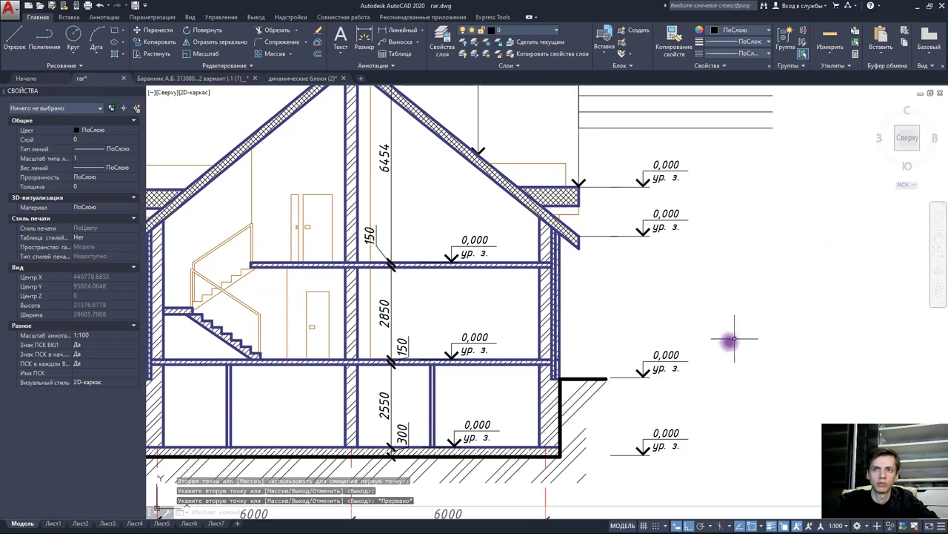
{"action": "scroll", "coordinate": [689, 361], "scroll_direction": "down", "scroll_amount": 3}
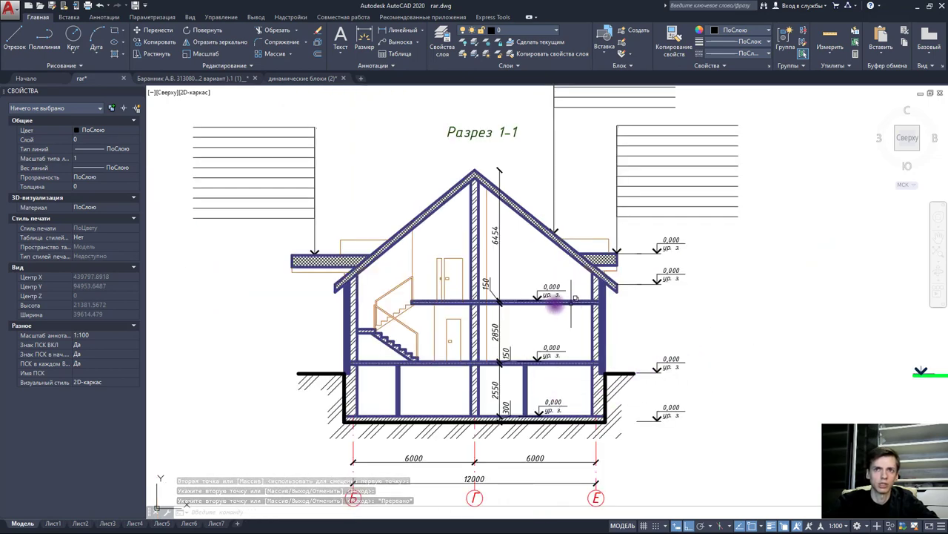
- Clear the 'ур. з.' note attribute so the upper-floor level mark reads just 0,000
{"action": "scroll", "coordinate": [564, 295], "scroll_direction": "up", "scroll_amount": 3}
{"action": "left_click", "coordinate": [514, 286]}
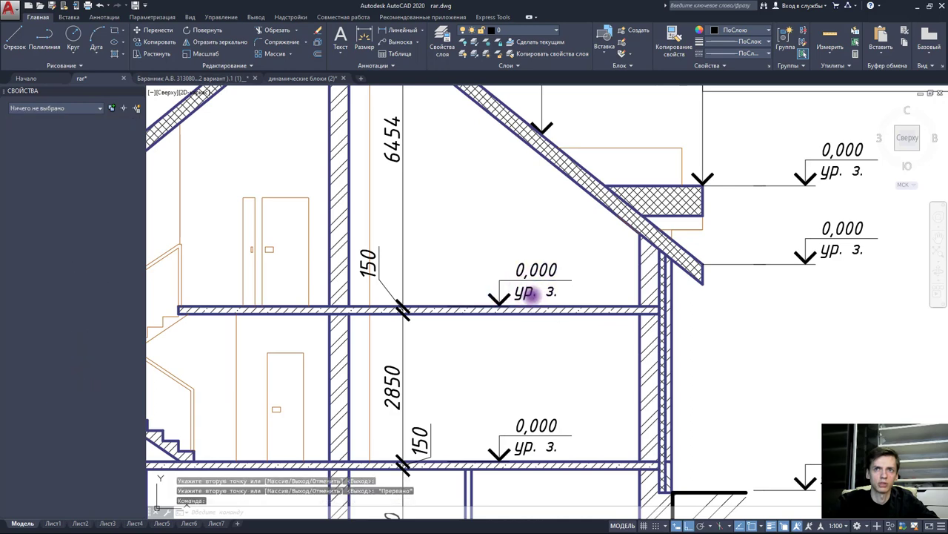
{"action": "double_click", "coordinate": [545, 298]}
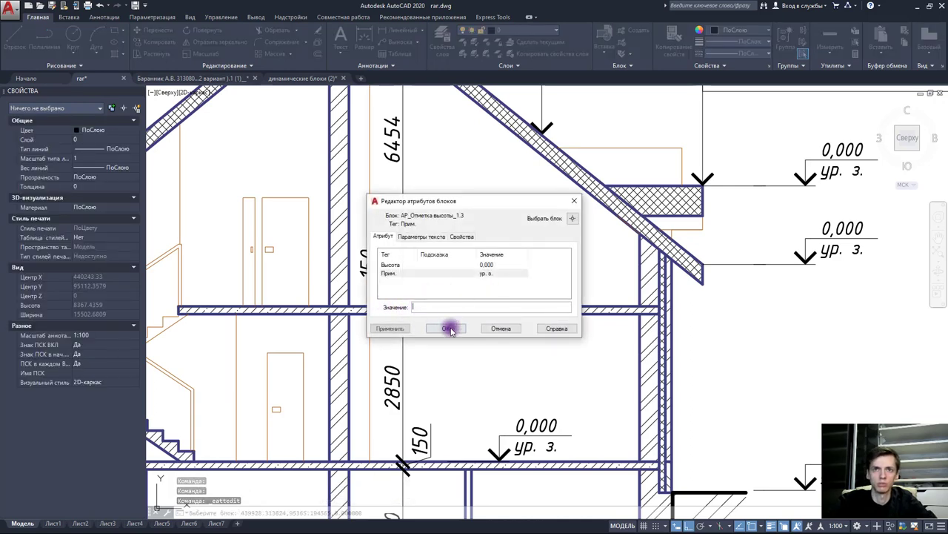
{"action": "left_click", "coordinate": [448, 328]}
{"action": "middle_click_drag", "start_coordinate": [778, 428], "coordinate": [743, 432]}
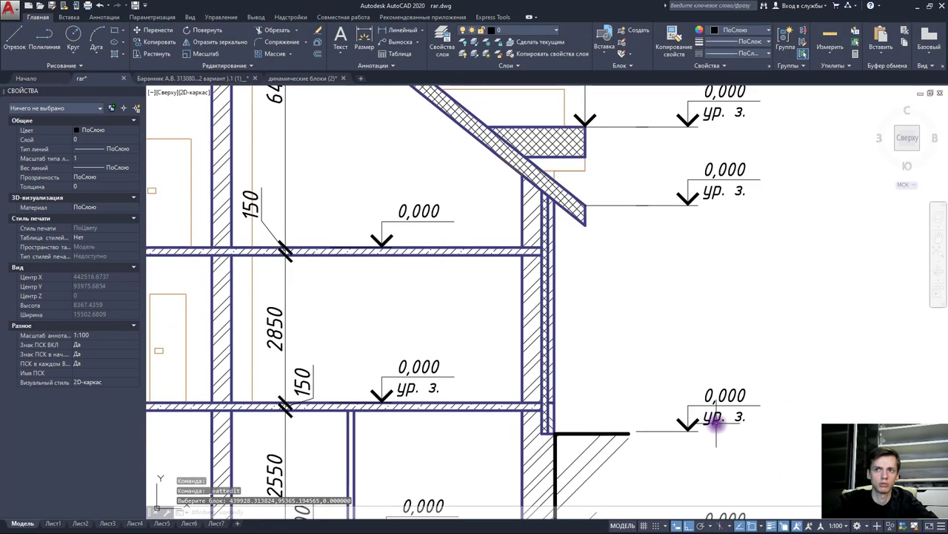
{"action": "left_click", "coordinate": [701, 395]}
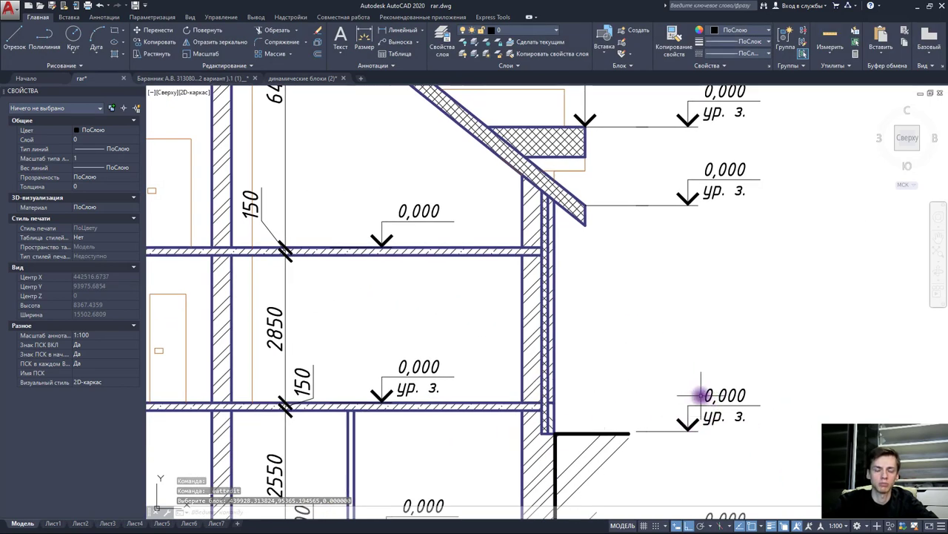
{"action": "scroll", "coordinate": [629, 363], "scroll_direction": "down", "scroll_amount": 2}
- Duplicate the right 0,000 level mark and flip it to face the section
{"action": "scroll", "coordinate": [523, 356], "scroll_direction": "down", "scroll_amount": 1}
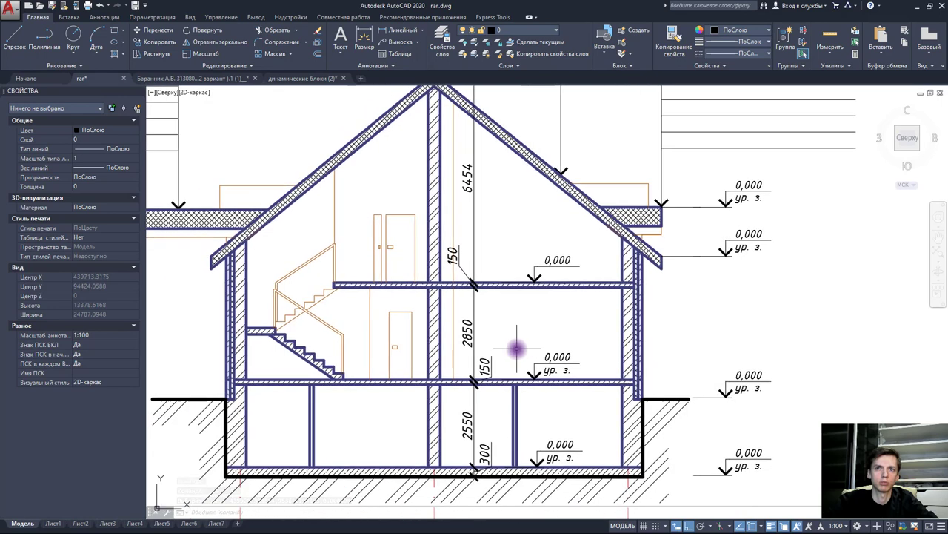
{"action": "middle_click_drag", "start_coordinate": [495, 378], "coordinate": [564, 383]}
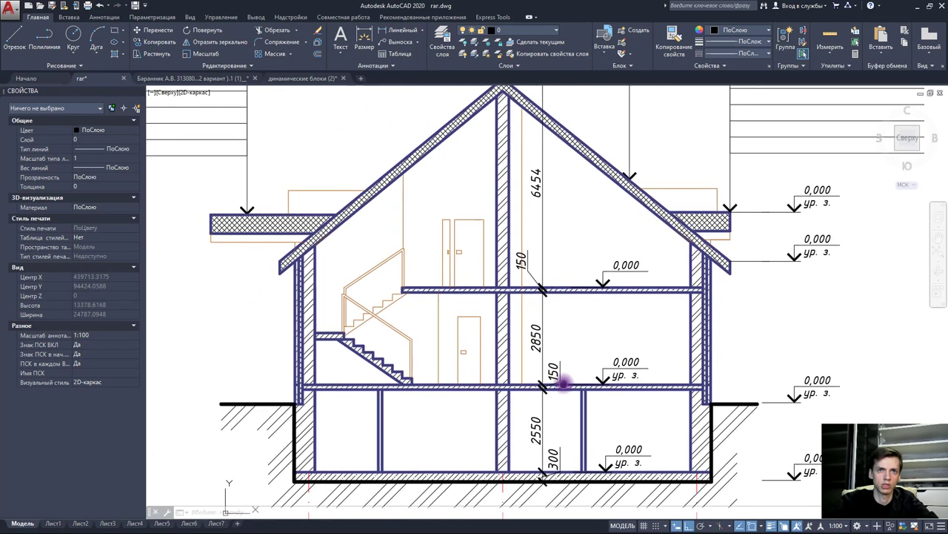
{"action": "left_click", "coordinate": [790, 375]}
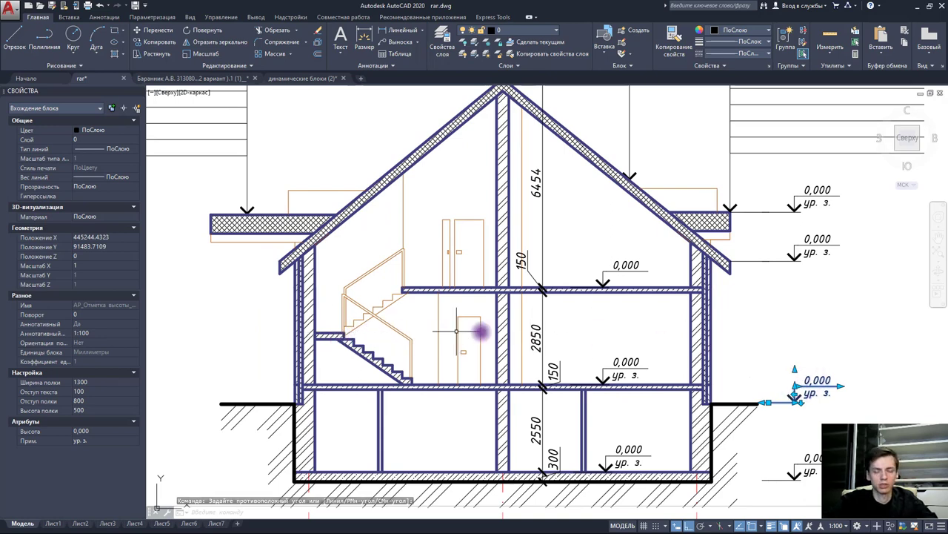
{"action": "key", "text": "ctrl+c"}
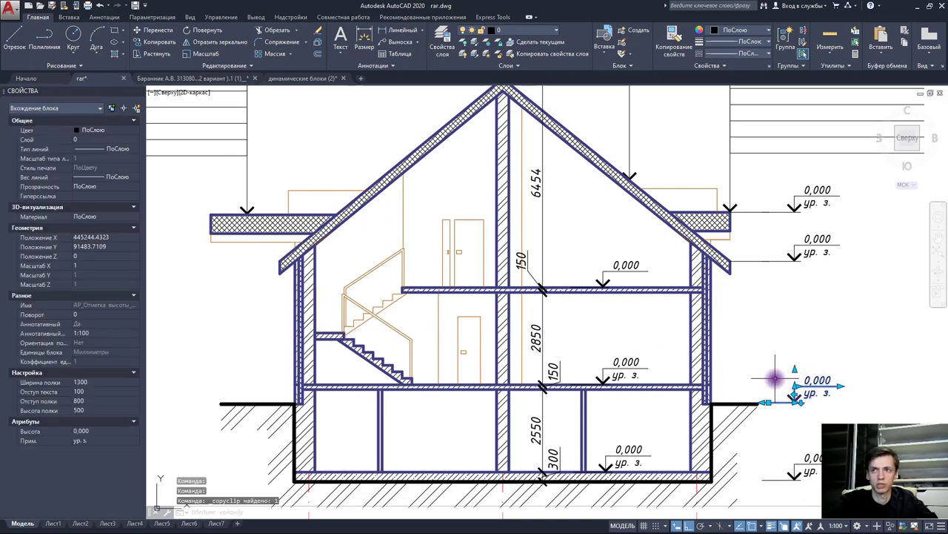
{"action": "key", "text": "ctrl+v"}
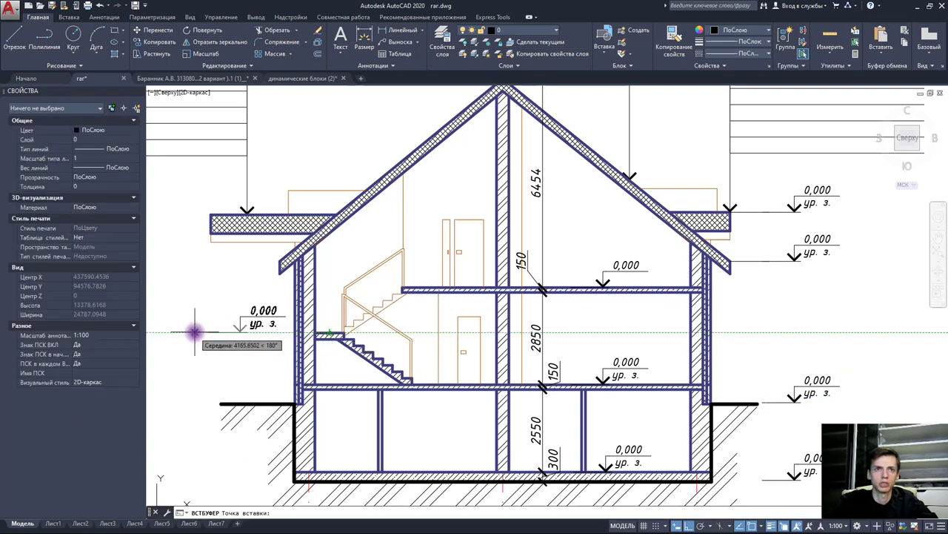
{"action": "key", "text": "Escape"}
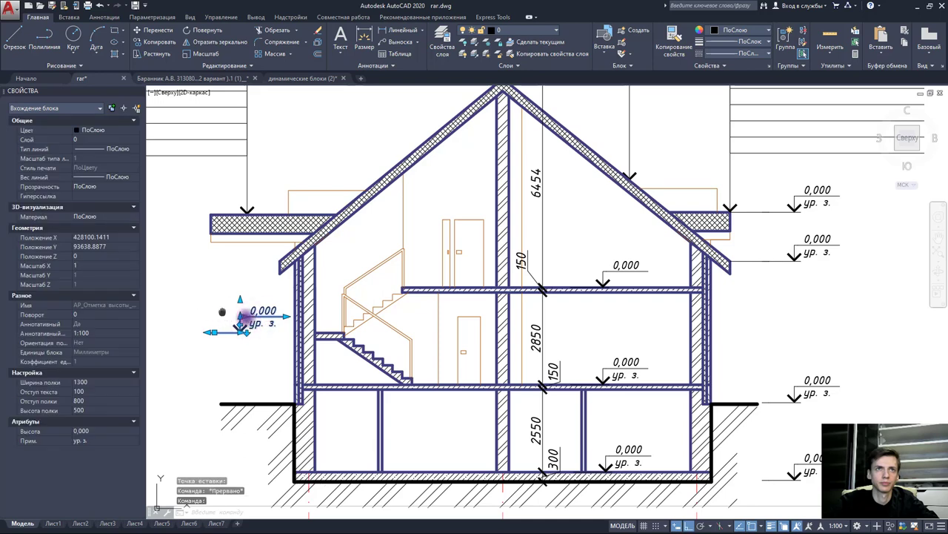
{"action": "middle_click_drag", "start_coordinate": [248, 323], "coordinate": [315, 329]}
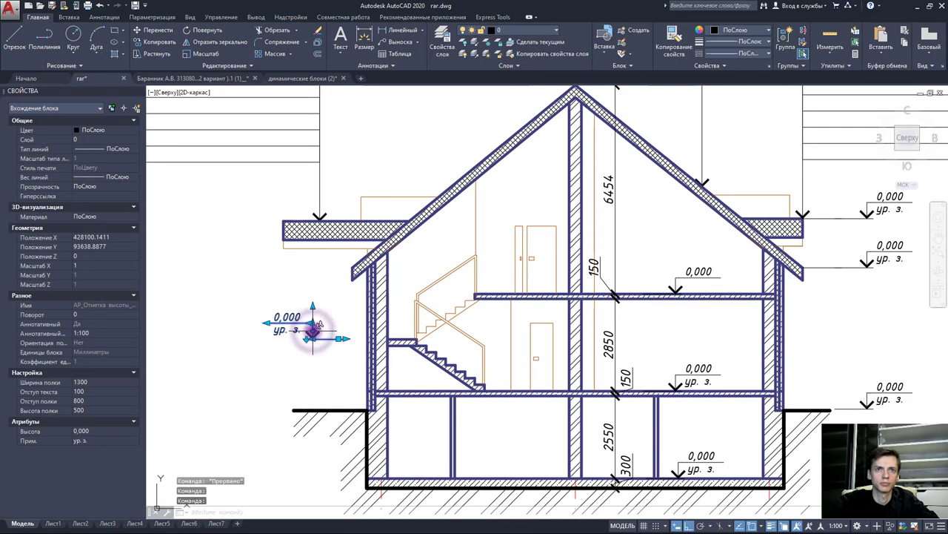
{"action": "left_click", "coordinate": [315, 330]}
{"action": "left_click", "coordinate": [306, 300]}
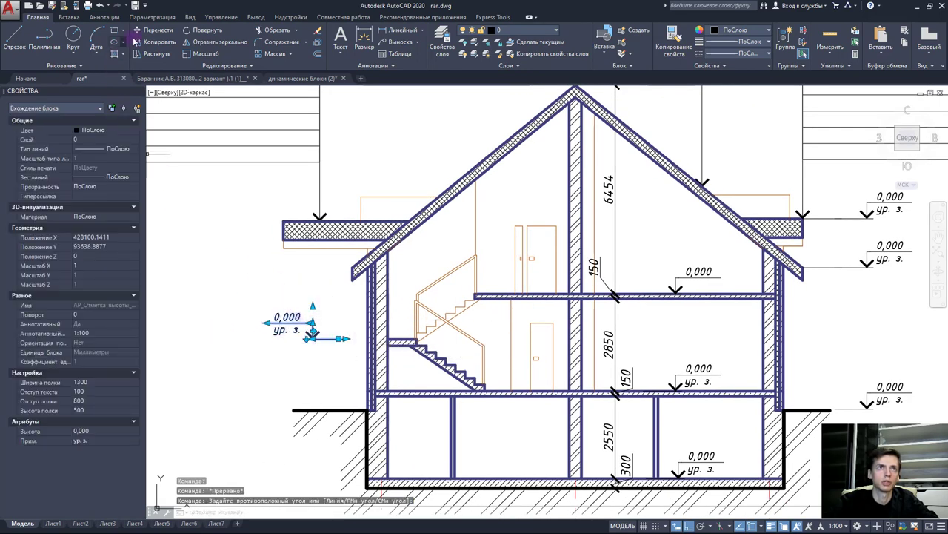
- Move the flipped level mark to the left side of the section
{"action": "left_click", "coordinate": [240, 144]}
{"action": "type", "text": "m"}
{"action": "key", "text": "Return"}
{"action": "left_click", "coordinate": [346, 337]}
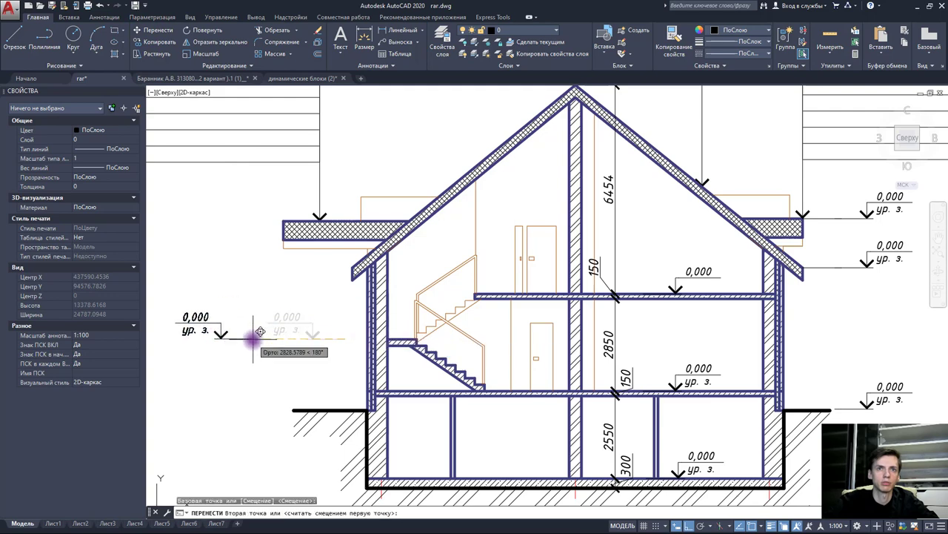
{"action": "left_click", "coordinate": [259, 330]}
{"action": "key", "text": "Escape"}
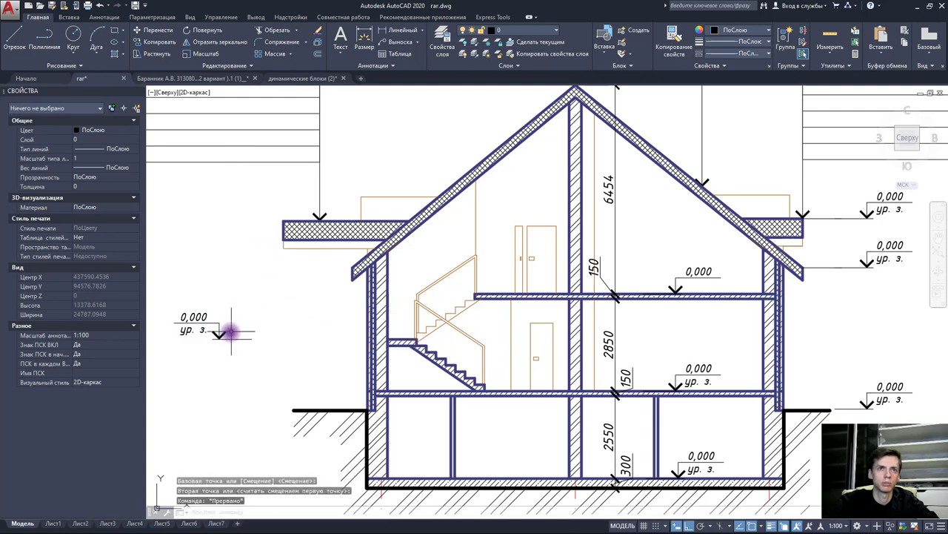
- Copy the left level mark up level with the roof overhang
{"action": "left_click", "coordinate": [231, 331]}
{"action": "left_click", "coordinate": [146, 43]}
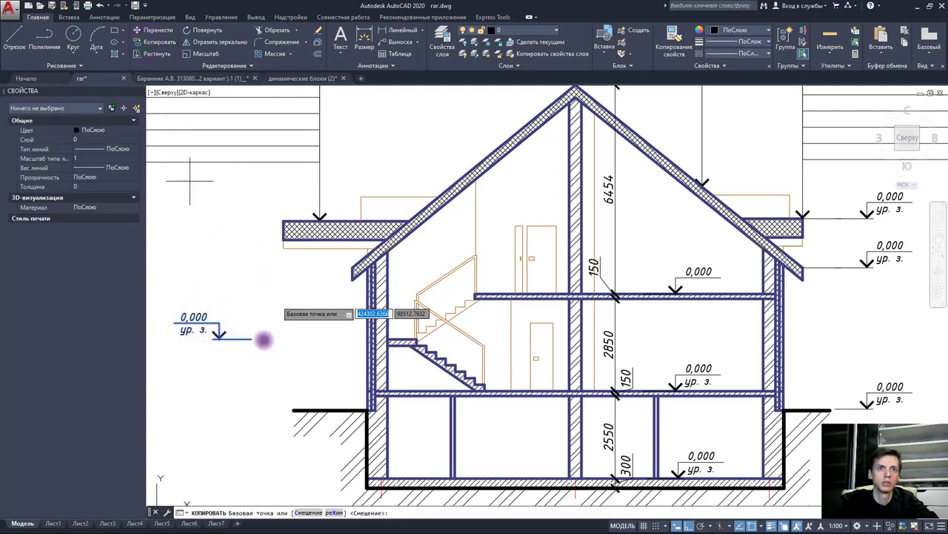
{"action": "left_click", "coordinate": [252, 339]}
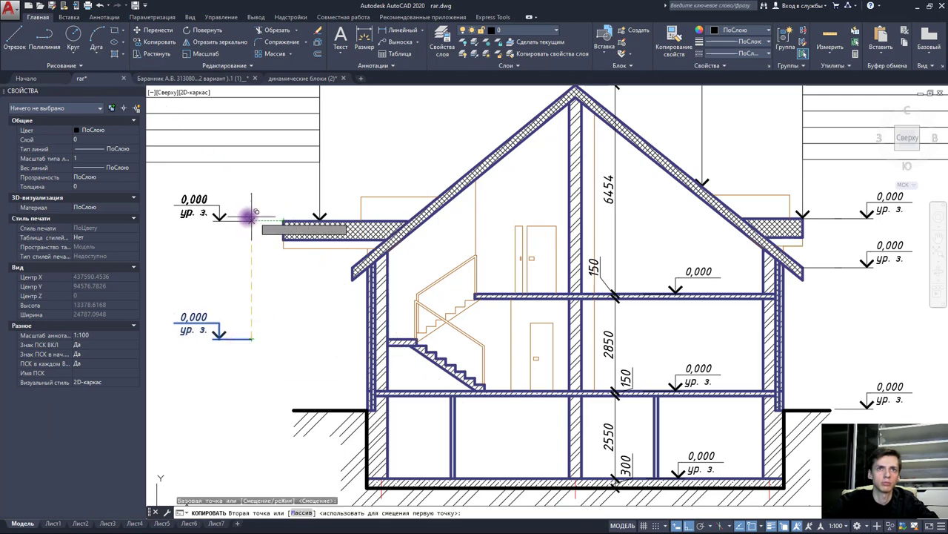
{"action": "left_click", "coordinate": [246, 215]}
{"action": "key", "text": "Escape"}
{"action": "scroll", "coordinate": [289, 219], "scroll_direction": "down", "scroll_amount": 3}
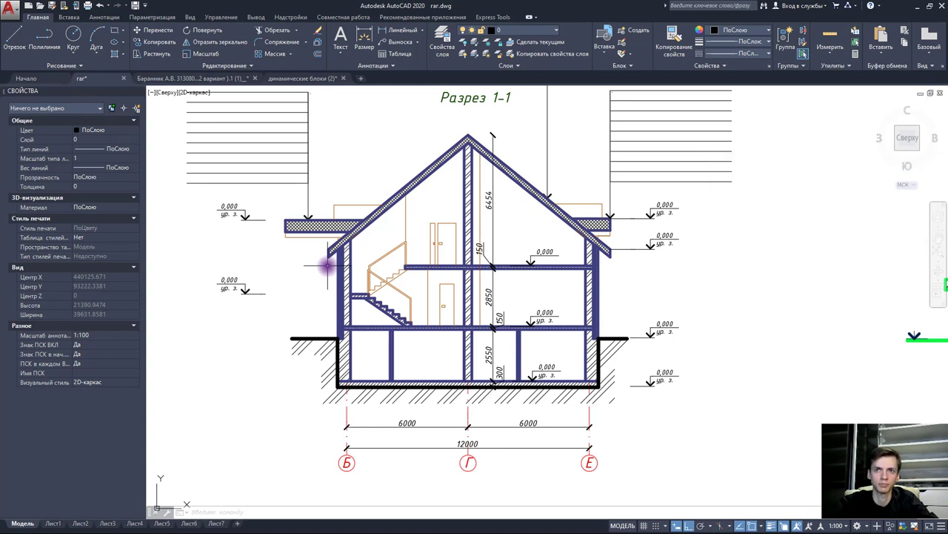
- Zoom and pan from Section 1-1 to the stair and wall area of the floor plan
{"action": "scroll", "coordinate": [382, 268], "scroll_direction": "down", "scroll_amount": 2}
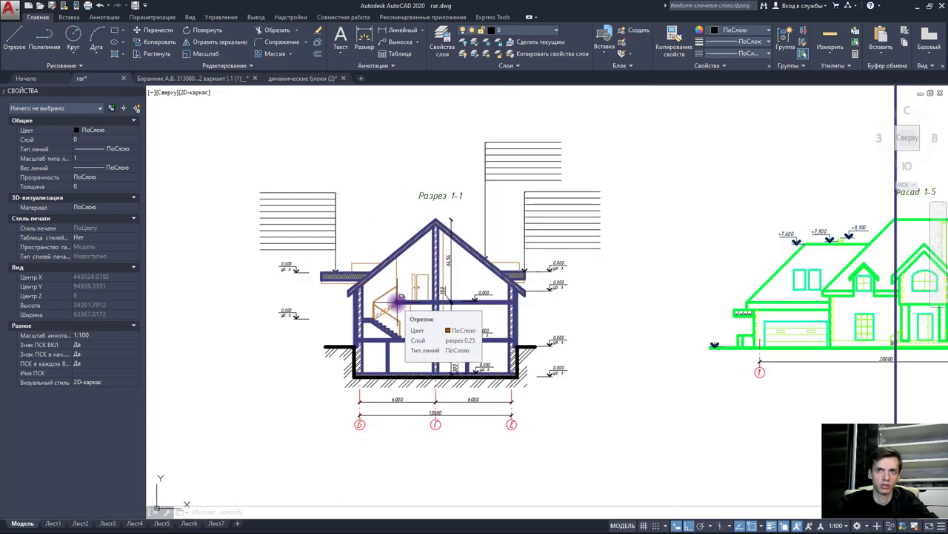
{"action": "scroll", "coordinate": [594, 310], "scroll_direction": "up", "scroll_amount": 2}
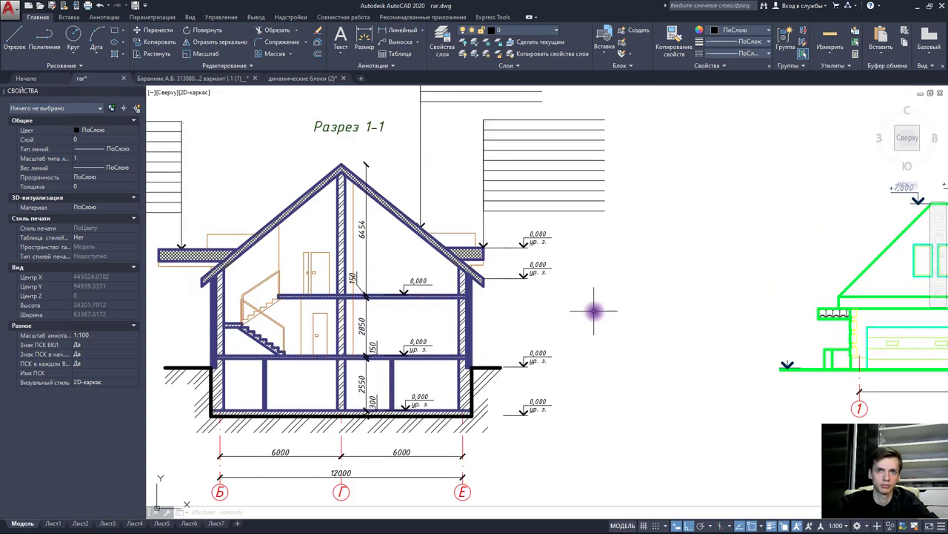
{"action": "scroll", "coordinate": [679, 319], "scroll_direction": "down", "scroll_amount": 2}
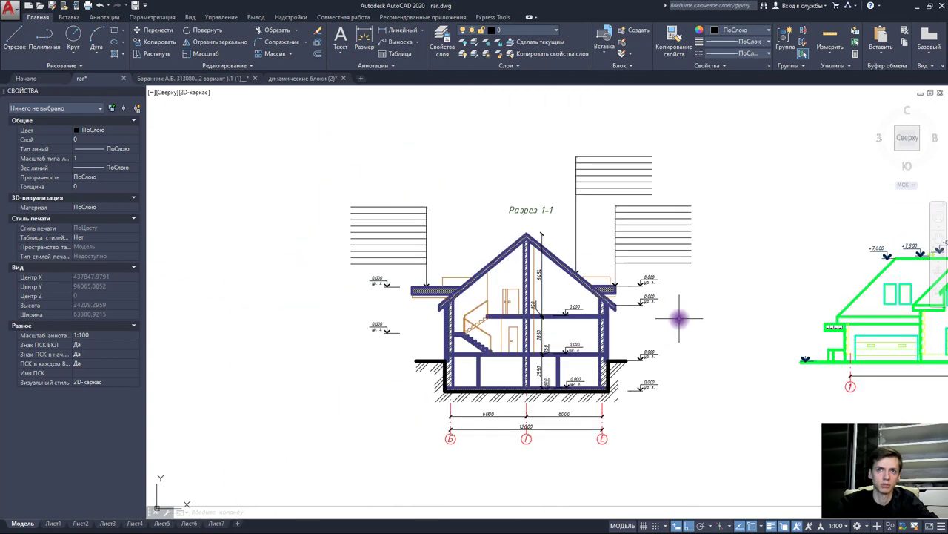
{"action": "scroll", "coordinate": [472, 326], "scroll_direction": "up", "scroll_amount": 2}
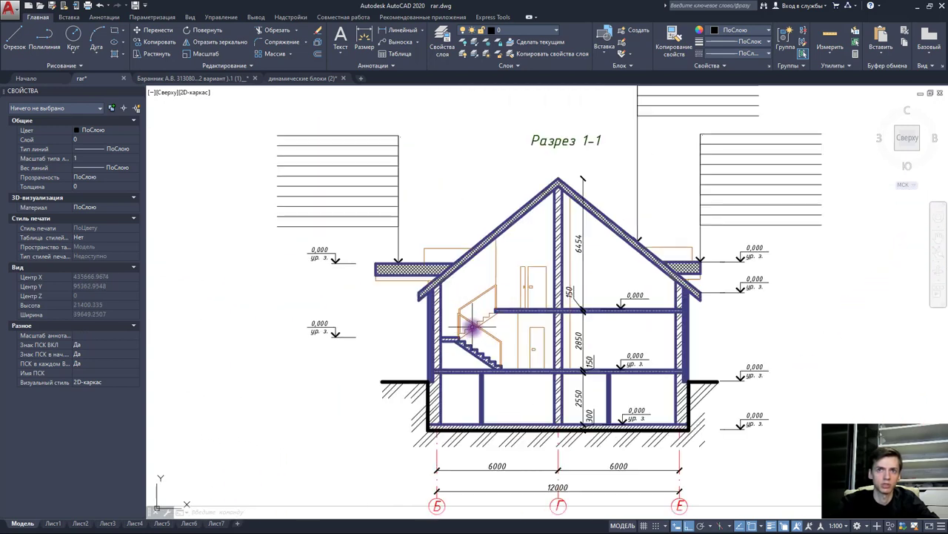
{"action": "scroll", "coordinate": [582, 389], "scroll_direction": "down", "scroll_amount": 2}
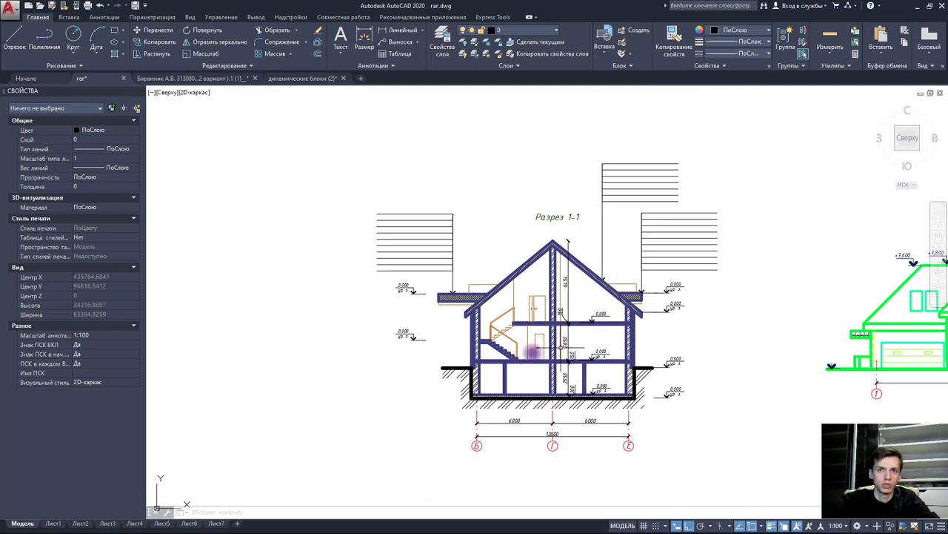
{"action": "scroll", "coordinate": [477, 361], "scroll_direction": "up", "scroll_amount": 4}
{"action": "scroll", "coordinate": [489, 363], "scroll_direction": "up", "scroll_amount": 2}
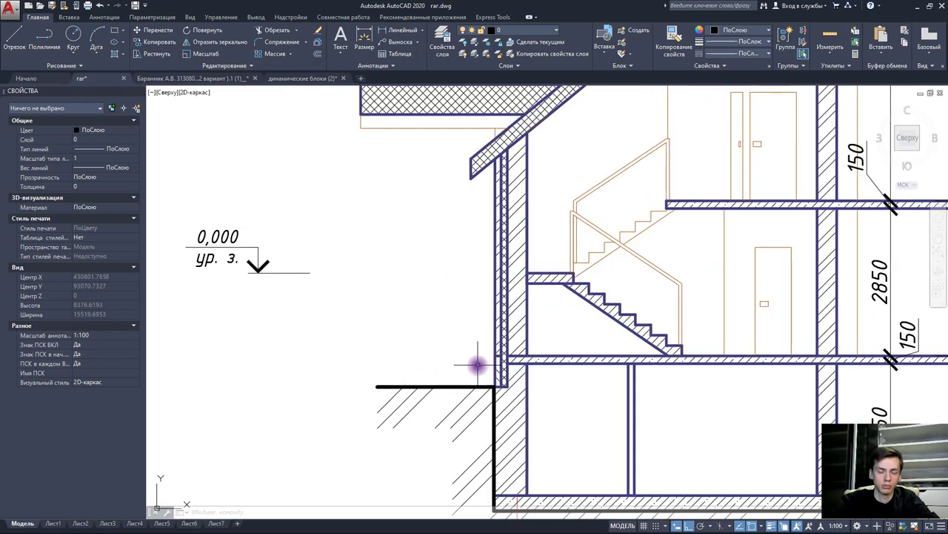
{"action": "scroll", "coordinate": [477, 364], "scroll_direction": "down", "scroll_amount": 7}
{"action": "scroll", "coordinate": [469, 397], "scroll_direction": "down", "scroll_amount": 4}
{"action": "scroll", "coordinate": [495, 388], "scroll_direction": "down", "scroll_amount": 1}
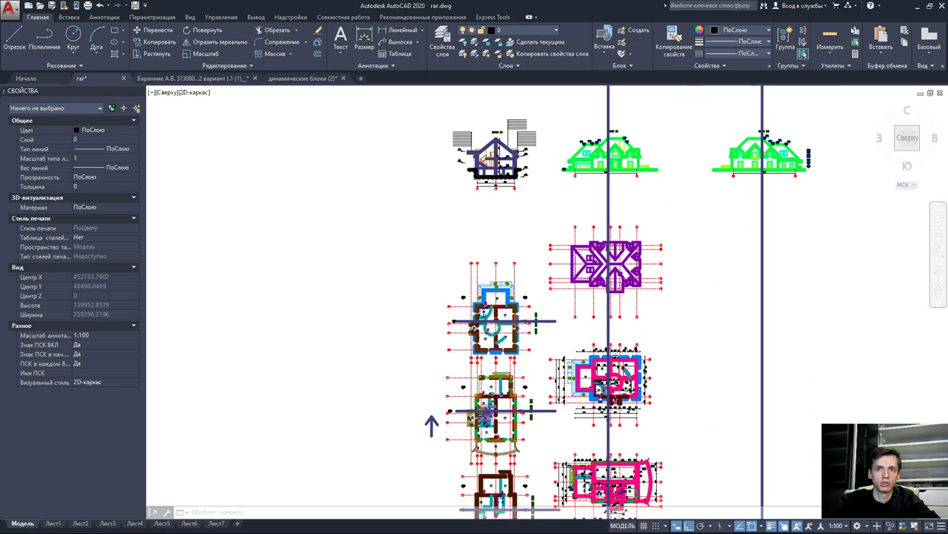
{"action": "scroll", "coordinate": [482, 410], "scroll_direction": "up", "scroll_amount": 9}
{"action": "scroll", "coordinate": [470, 397], "scroll_direction": "up", "scroll_amount": 5}
{"action": "scroll", "coordinate": [470, 398], "scroll_direction": "up", "scroll_amount": 1}
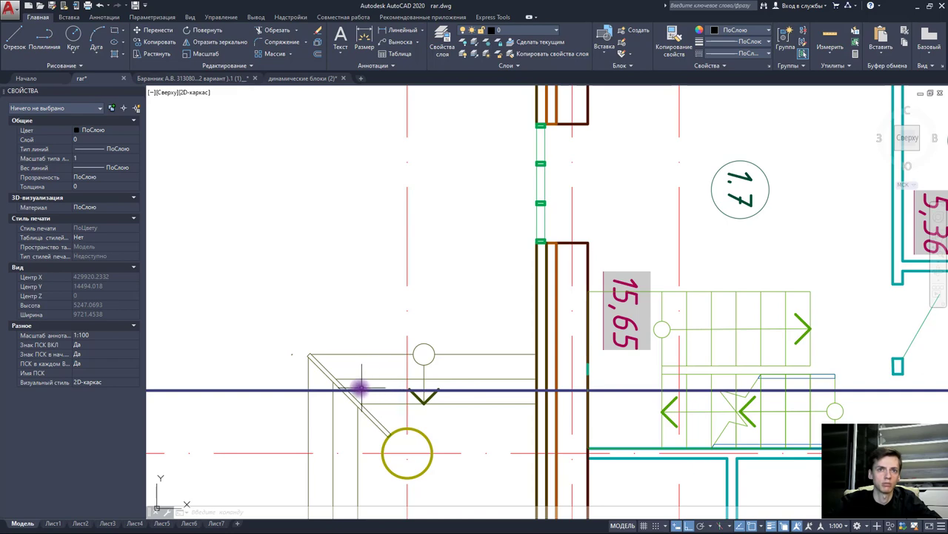
- Make 'разрез 0.5' the current layer from the Layer list
{"action": "left_click", "coordinate": [547, 30]}
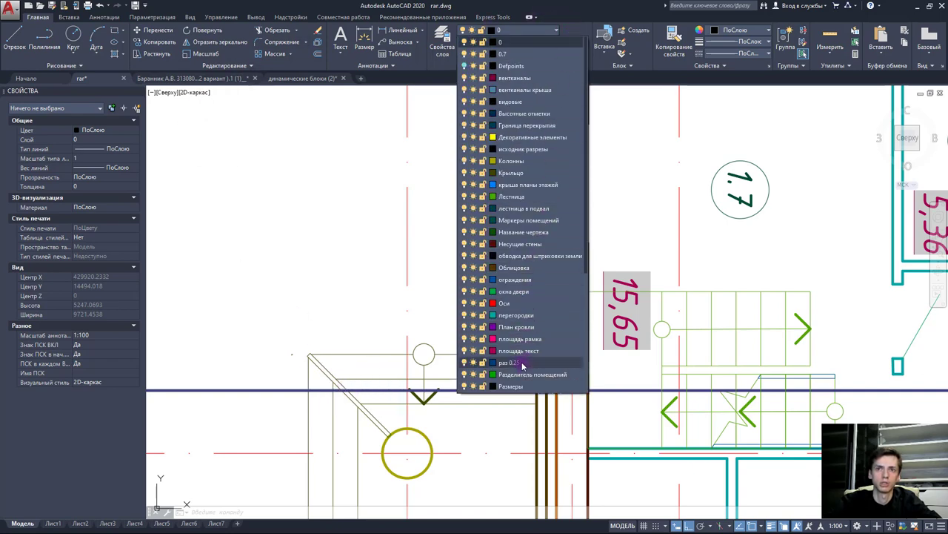
{"action": "left_click", "coordinate": [541, 162]}
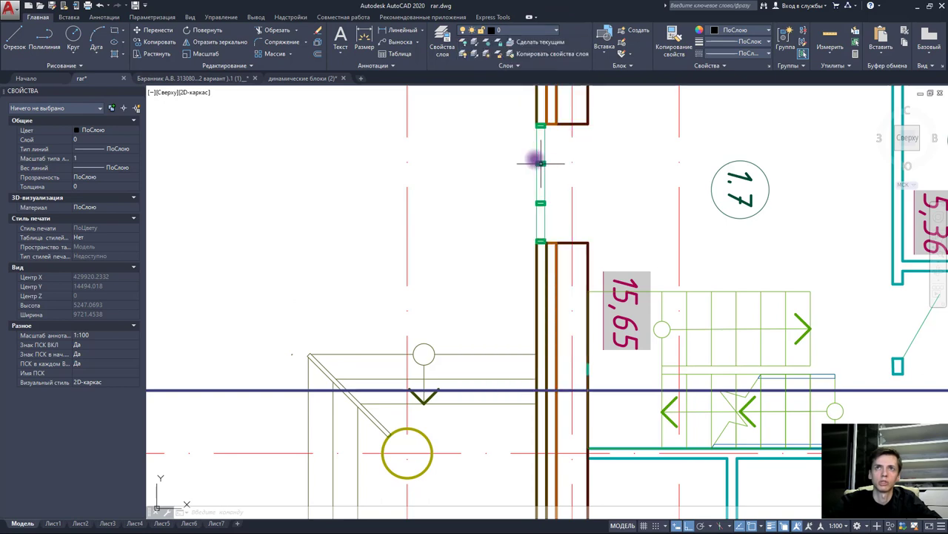
{"action": "left_click", "coordinate": [539, 35]}
{"action": "scroll", "coordinate": [526, 223], "scroll_direction": "down", "scroll_amount": 2}
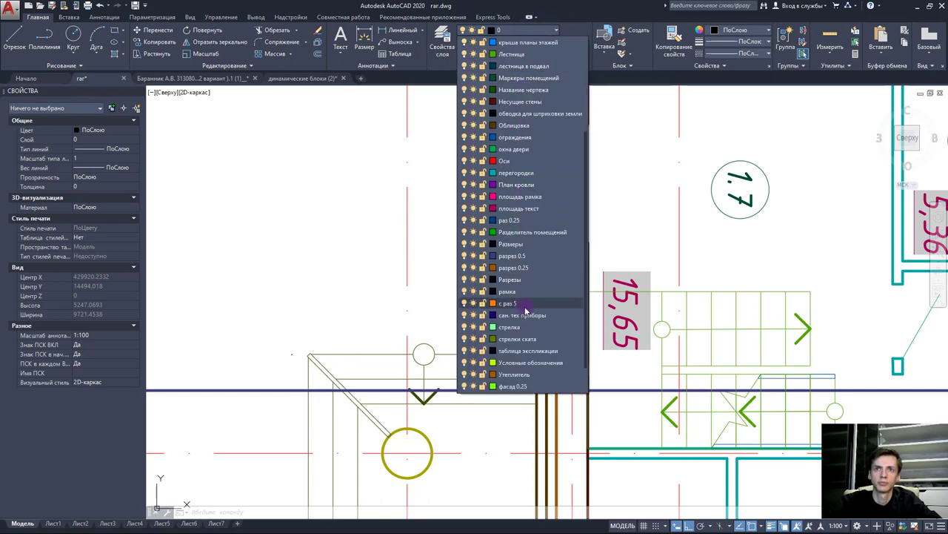
{"action": "left_click", "coordinate": [528, 257]}
- Start a line on the plan stair, then cancel it and frame both floor plans
{"action": "left_click", "coordinate": [14, 37]}
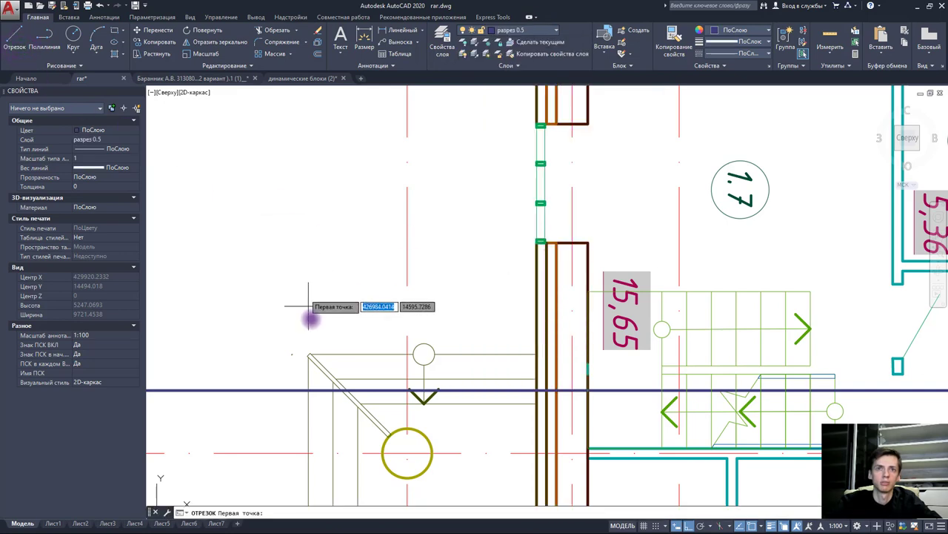
{"action": "left_click", "coordinate": [333, 387]}
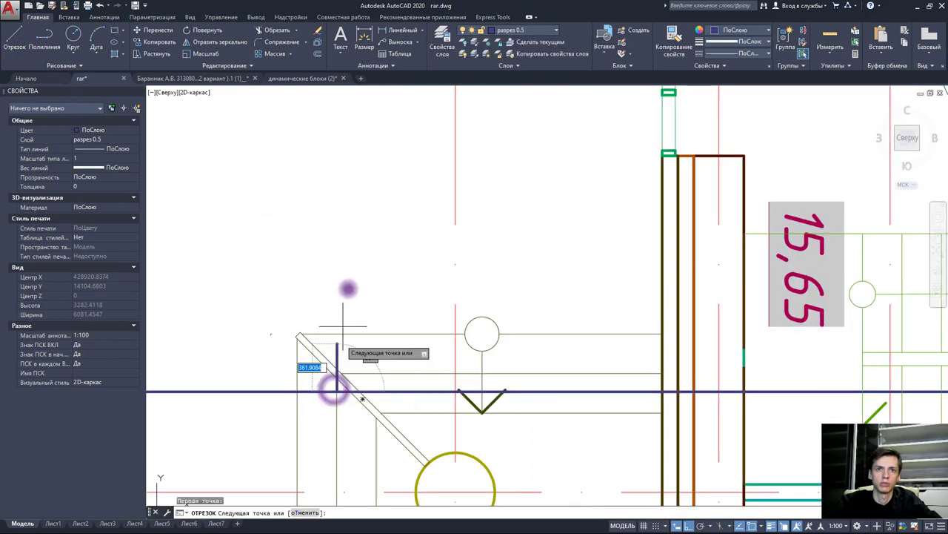
{"action": "scroll", "coordinate": [358, 334], "scroll_direction": "down", "scroll_amount": 3}
{"action": "scroll", "coordinate": [407, 403], "scroll_direction": "down", "scroll_amount": 2}
{"action": "scroll", "coordinate": [408, 403], "scroll_direction": "down", "scroll_amount": 2}
{"action": "scroll", "coordinate": [402, 370], "scroll_direction": "down", "scroll_amount": 1}
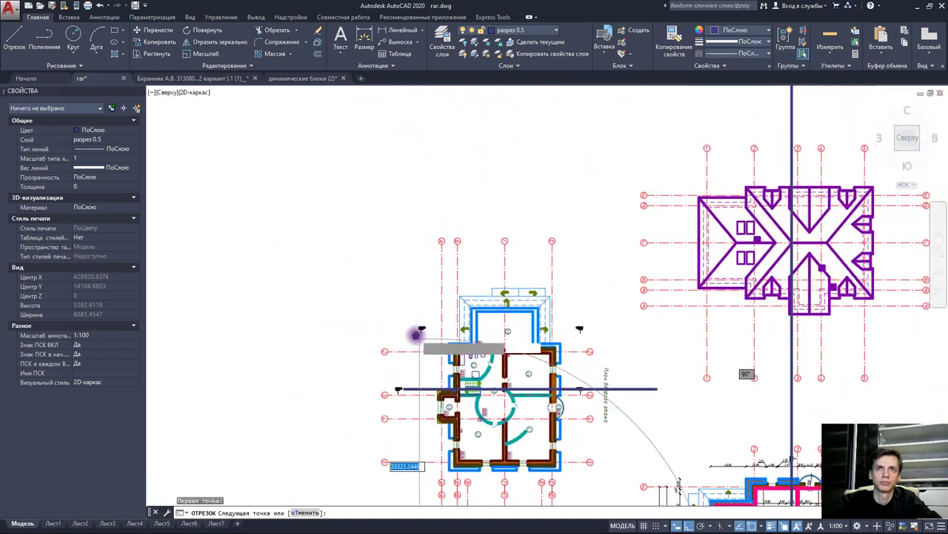
{"action": "scroll", "coordinate": [415, 333], "scroll_direction": "down", "scroll_amount": 3}
{"action": "scroll", "coordinate": [423, 292], "scroll_direction": "up", "scroll_amount": 5}
{"action": "scroll", "coordinate": [422, 330], "scroll_direction": "up", "scroll_amount": 5}
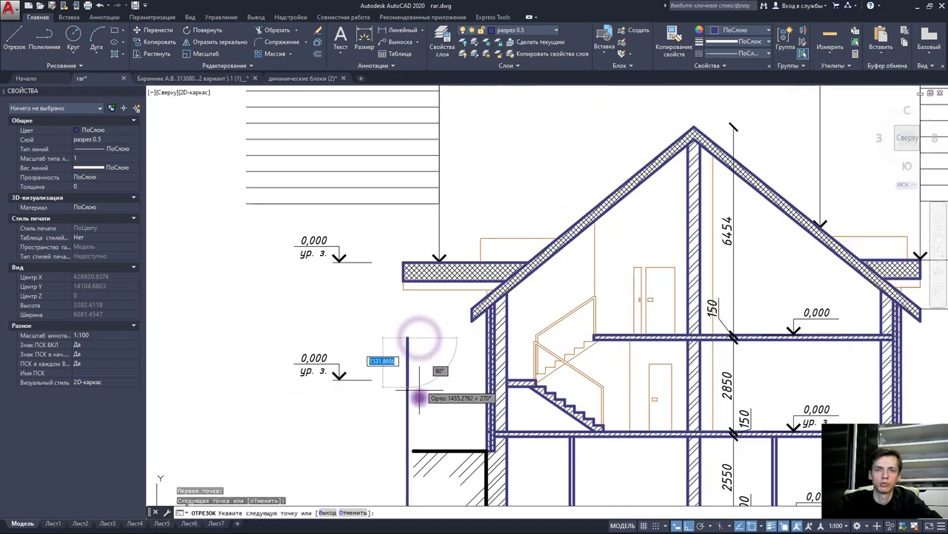
{"action": "key", "text": "Escape"}
{"action": "scroll", "coordinate": [419, 338], "scroll_direction": "down", "scroll_amount": 5}
{"action": "scroll", "coordinate": [444, 460], "scroll_direction": "down", "scroll_amount": 2}
{"action": "scroll", "coordinate": [480, 355], "scroll_direction": "up", "scroll_amount": 2}
{"action": "scroll", "coordinate": [479, 356], "scroll_direction": "up", "scroll_amount": 2}
{"action": "scroll", "coordinate": [450, 345], "scroll_direction": "up", "scroll_amount": 3}
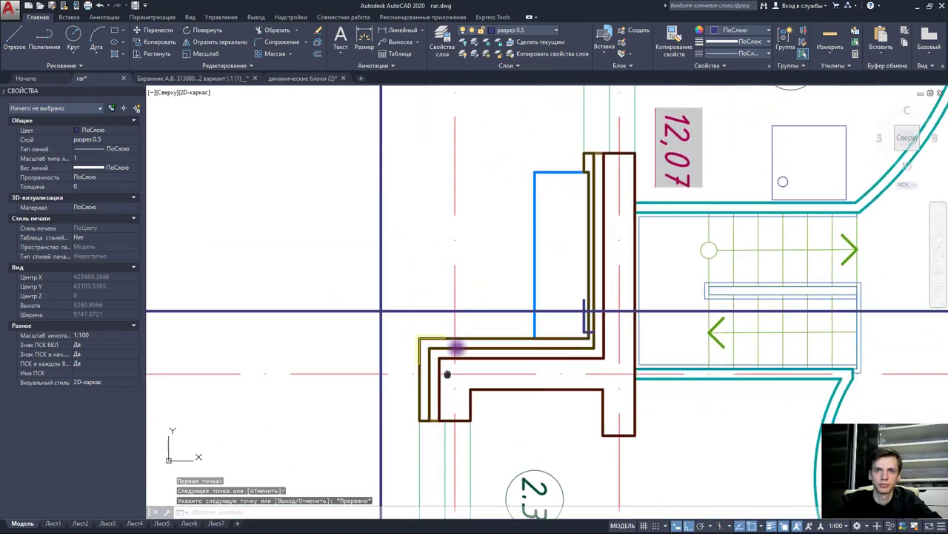
{"action": "scroll", "coordinate": [450, 311], "scroll_direction": "down", "scroll_amount": 6}
{"action": "middle_click_drag", "start_coordinate": [444, 474], "coordinate": [438, 347]}
{"action": "scroll", "coordinate": [466, 400], "scroll_direction": "up", "scroll_amount": 4}
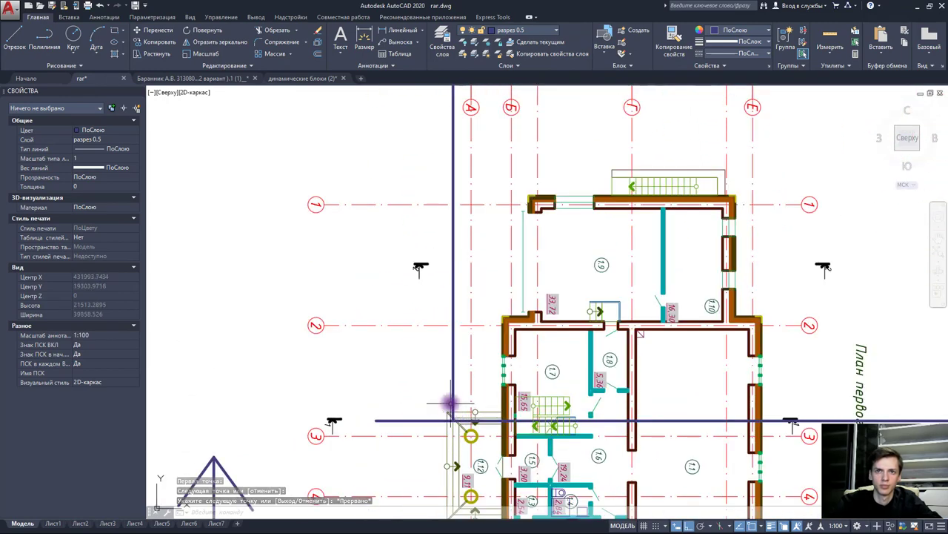
- Copy the long vertical projection line over to the plan's wall
{"action": "left_click", "coordinate": [450, 403]}
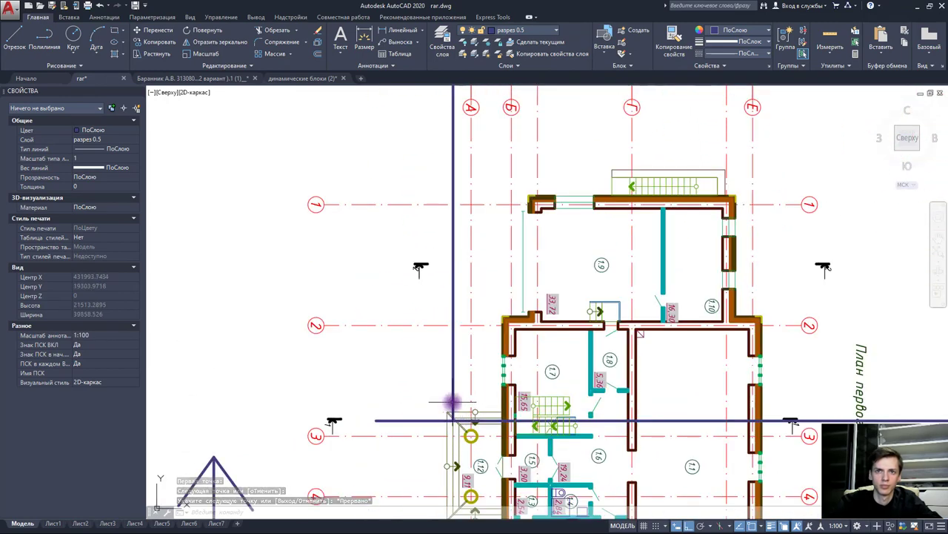
{"action": "left_click", "coordinate": [161, 47]}
{"action": "scroll", "coordinate": [439, 406], "scroll_direction": "up", "scroll_amount": 4}
{"action": "left_click", "coordinate": [474, 442]}
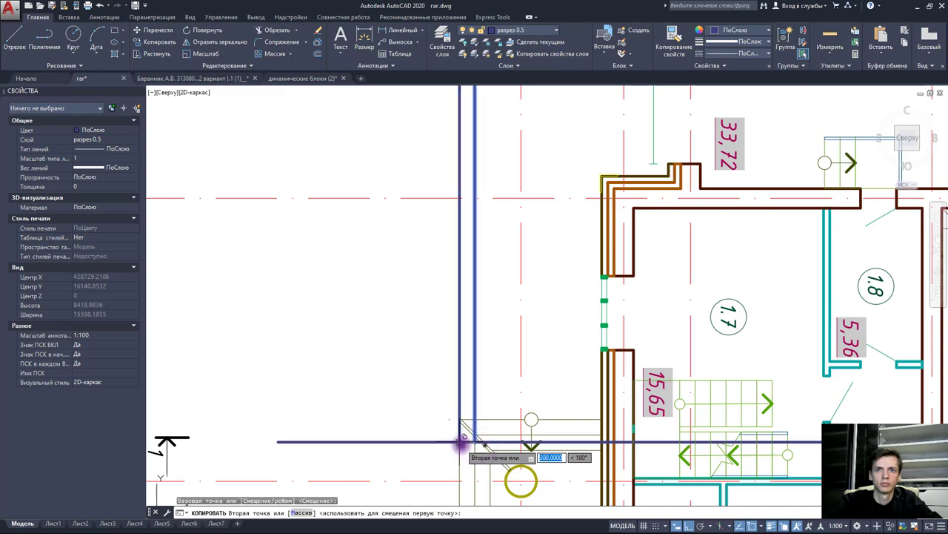
{"action": "left_click", "coordinate": [597, 412]}
{"action": "middle_click_drag", "start_coordinate": [593, 408], "coordinate": [546, 387]}
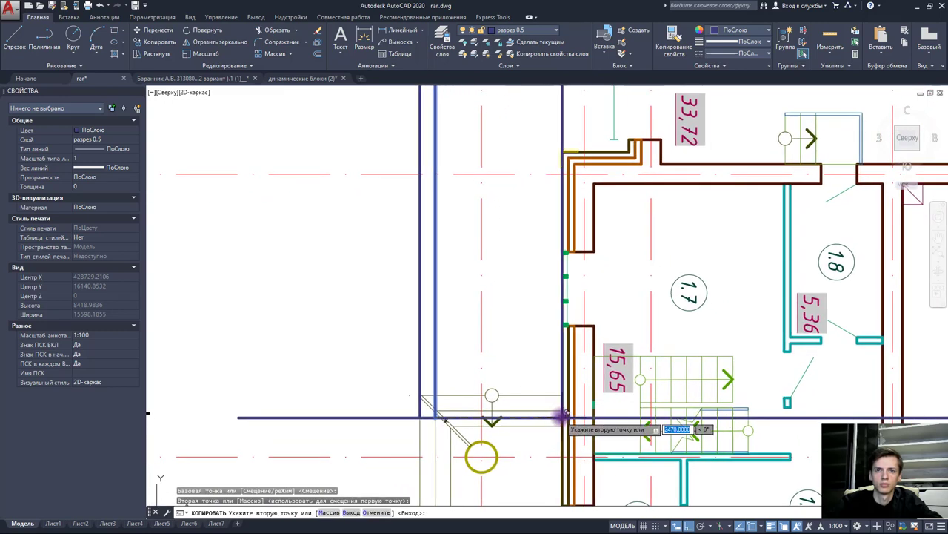
{"action": "key", "text": "Escape"}
- Pan and zoom over to the Section 1-1 drawing
{"action": "scroll", "coordinate": [506, 441], "scroll_direction": "down", "scroll_amount": 3}
{"action": "scroll", "coordinate": [512, 455], "scroll_direction": "down", "scroll_amount": 2}
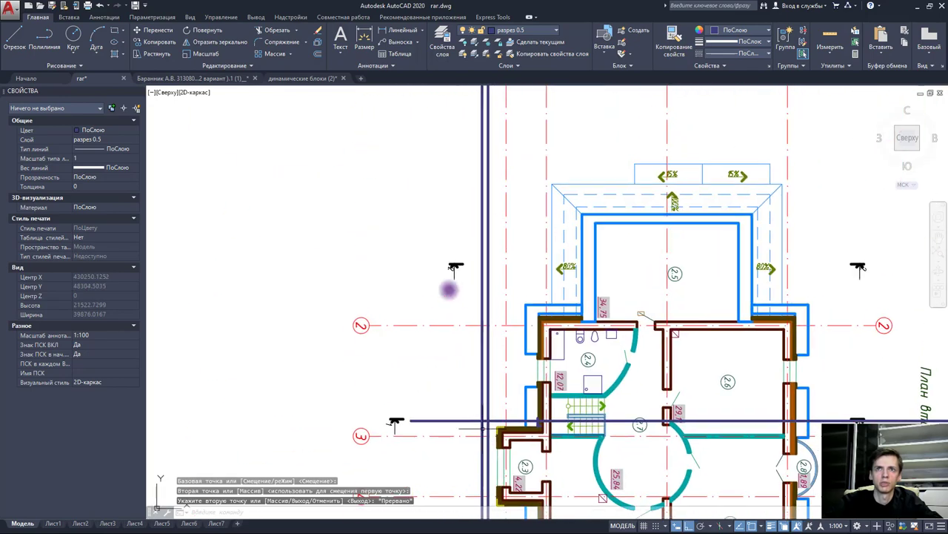
{"action": "middle_click_drag", "start_coordinate": [450, 282], "coordinate": [487, 288]}
{"action": "scroll", "coordinate": [487, 289], "scroll_direction": "down", "scroll_amount": 3}
{"action": "scroll", "coordinate": [460, 489], "scroll_direction": "up", "scroll_amount": 3}
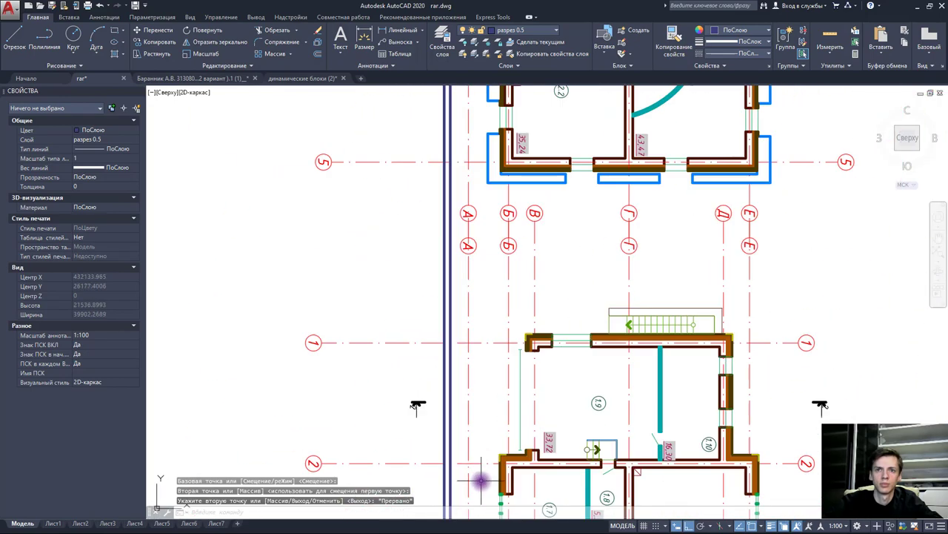
{"action": "scroll", "coordinate": [511, 311], "scroll_direction": "up", "scroll_amount": 2}
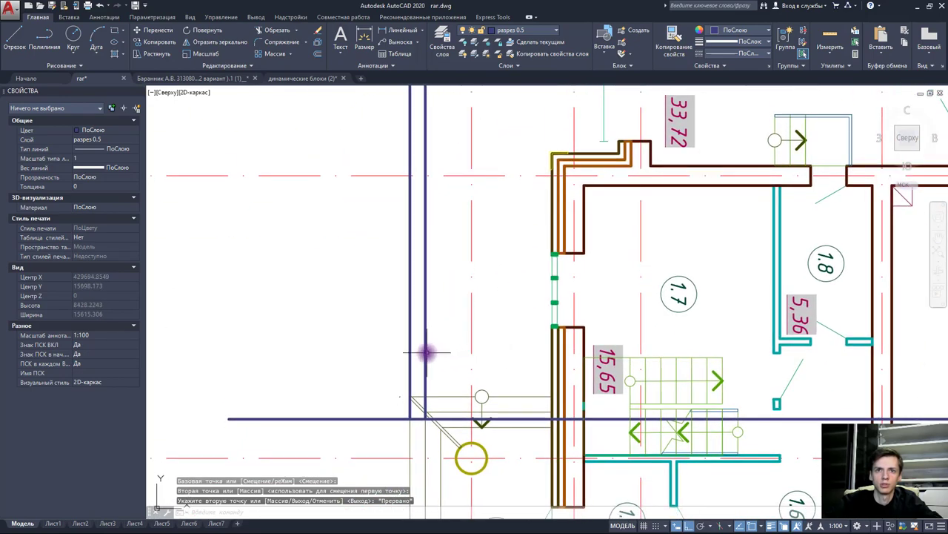
{"action": "scroll", "coordinate": [482, 348], "scroll_direction": "down", "scroll_amount": 4}
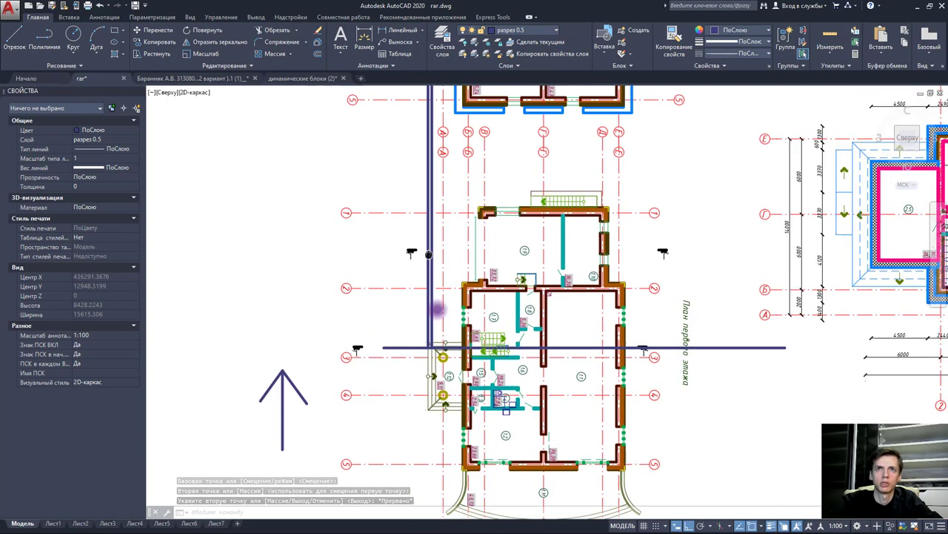
{"action": "mouse_move", "coordinate": [435, 297]}
{"action": "middle_mouse_down"}
{"action": "mouse_move", "coordinate": [434, 241]}
{"action": "mouse_move", "coordinate": [470, 302]}
{"action": "mouse_move", "coordinate": [493, 385]}
{"action": "mouse_move", "coordinate": [482, 351]}
{"action": "middle_mouse_up"}
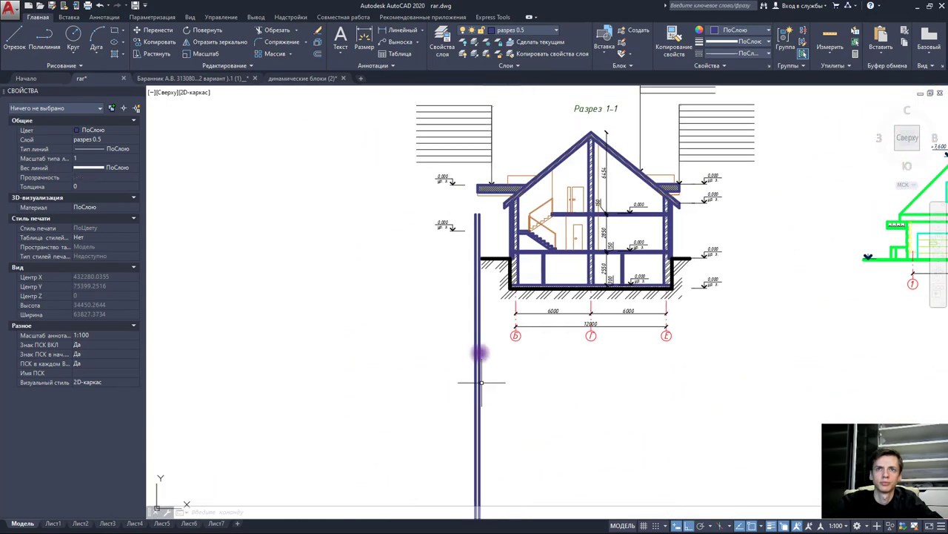
- Stretch the end of the thick ground line left to meet the wall
{"action": "scroll", "coordinate": [475, 270], "scroll_direction": "up", "scroll_amount": 3}
{"action": "scroll", "coordinate": [475, 270], "scroll_direction": "up", "scroll_amount": 2}
{"action": "left_click", "coordinate": [459, 355]}
{"action": "left_click", "coordinate": [453, 356]}
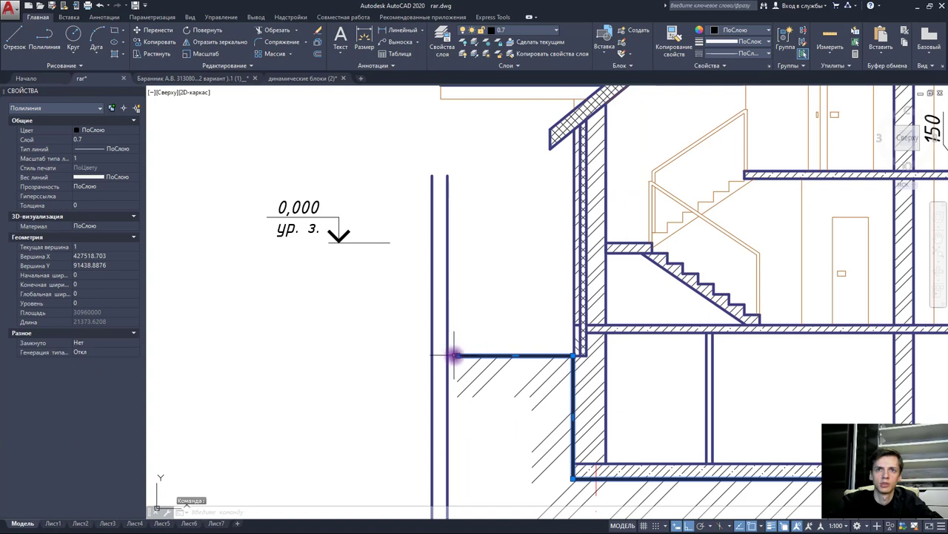
{"action": "left_click", "coordinate": [432, 356]}
{"action": "key", "text": "Escape"}
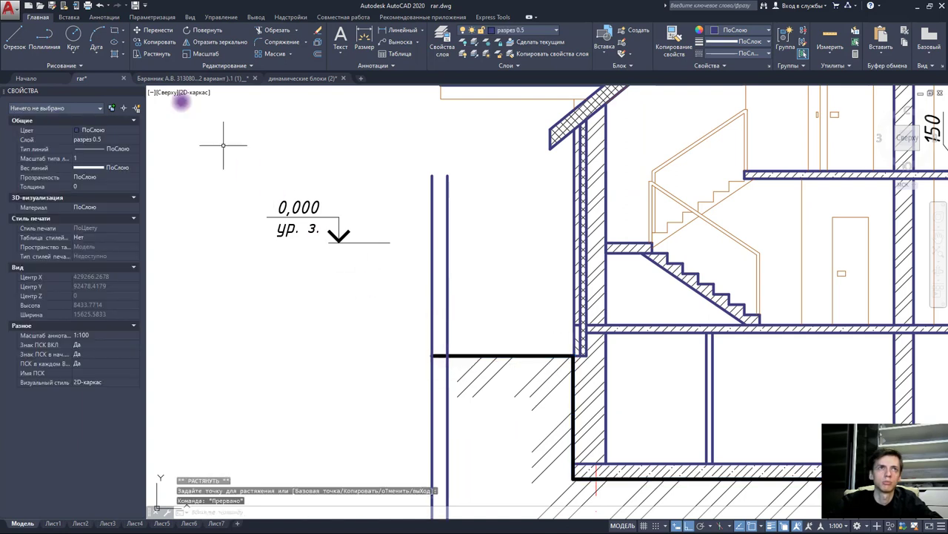
- Draw the step outline from the ground line's end with 150-long horizontal and vertical segments
{"action": "left_click", "coordinate": [18, 45]}
{"action": "left_click", "coordinate": [432, 356]}
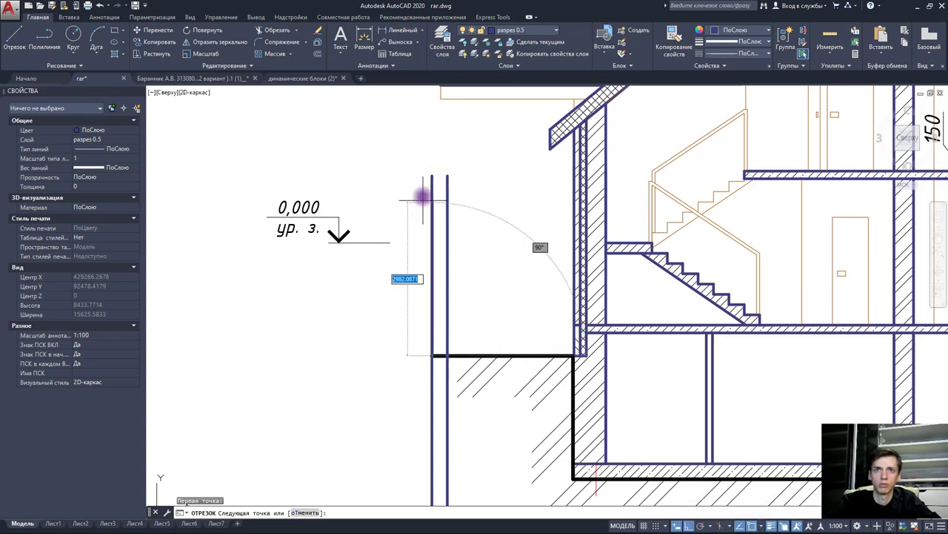
{"action": "scroll", "coordinate": [434, 153], "scroll_direction": "up", "scroll_amount": 4}
{"action": "scroll", "coordinate": [445, 215], "scroll_direction": "down", "scroll_amount": 2}
{"action": "scroll", "coordinate": [449, 432], "scroll_direction": "up", "scroll_amount": 4}
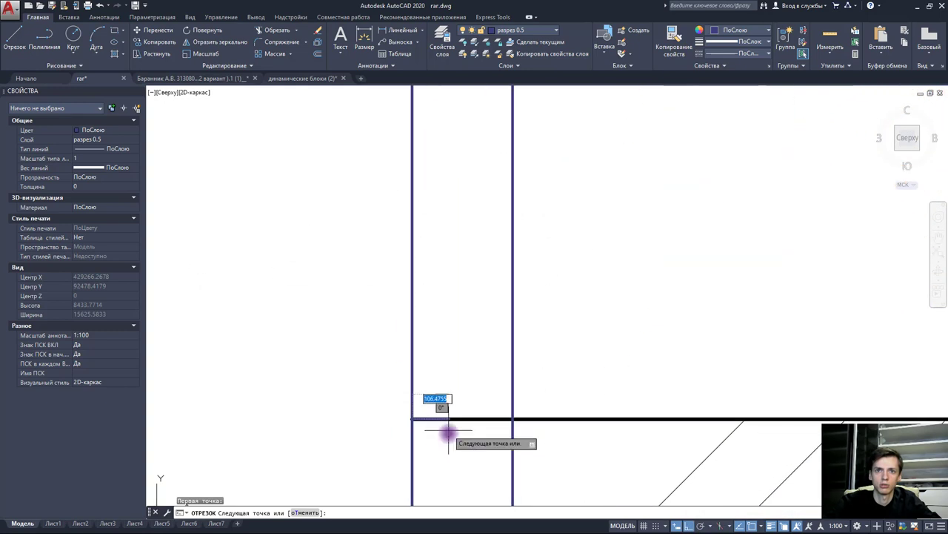
{"action": "scroll", "coordinate": [437, 429], "scroll_direction": "up", "scroll_amount": 3}
{"action": "scroll", "coordinate": [420, 411], "scroll_direction": "up", "scroll_amount": 2}
{"action": "scroll", "coordinate": [445, 222], "scroll_direction": "down", "scroll_amount": 3}
{"action": "scroll", "coordinate": [409, 267], "scroll_direction": "down", "scroll_amount": 3}
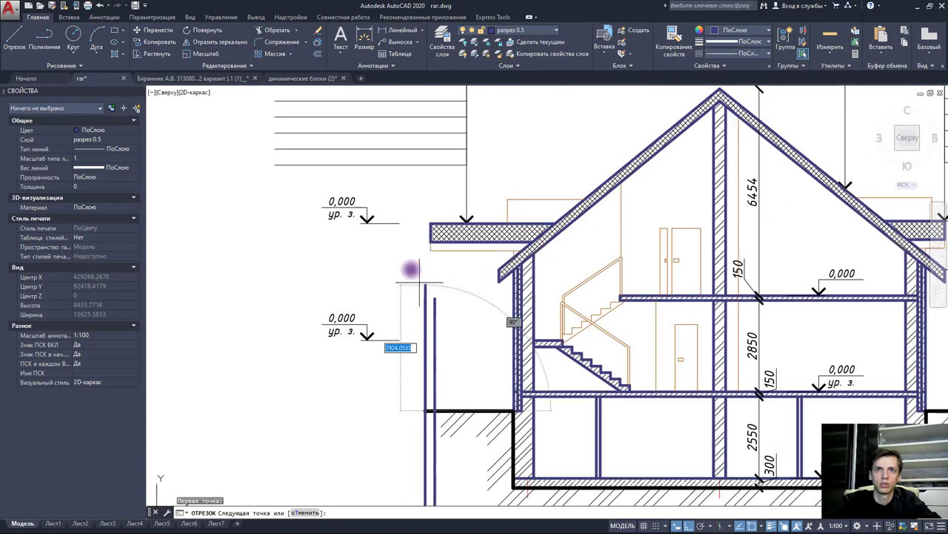
{"action": "key", "text": "Return"}
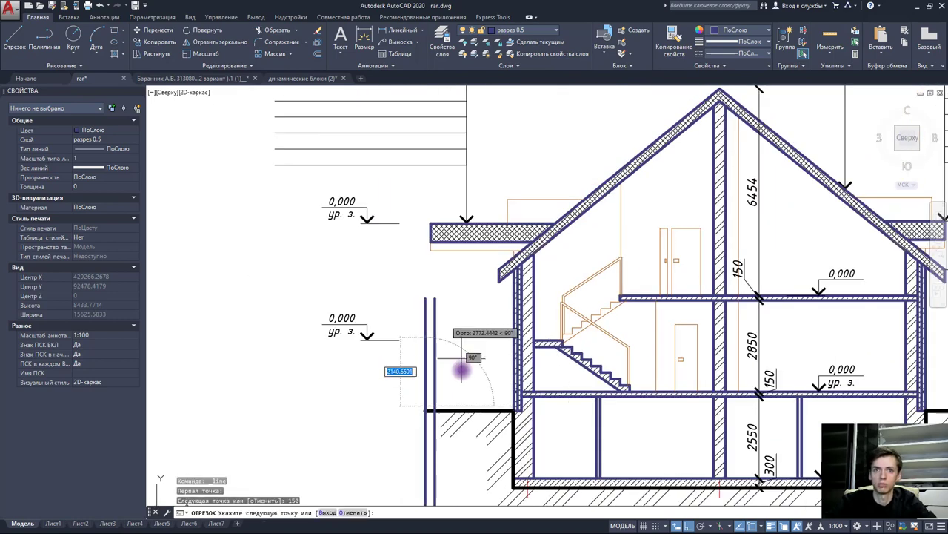
{"action": "scroll", "coordinate": [445, 377], "scroll_direction": "up", "scroll_amount": 4}
{"action": "left_click", "coordinate": [420, 424]}
{"action": "type", "text": "150"}
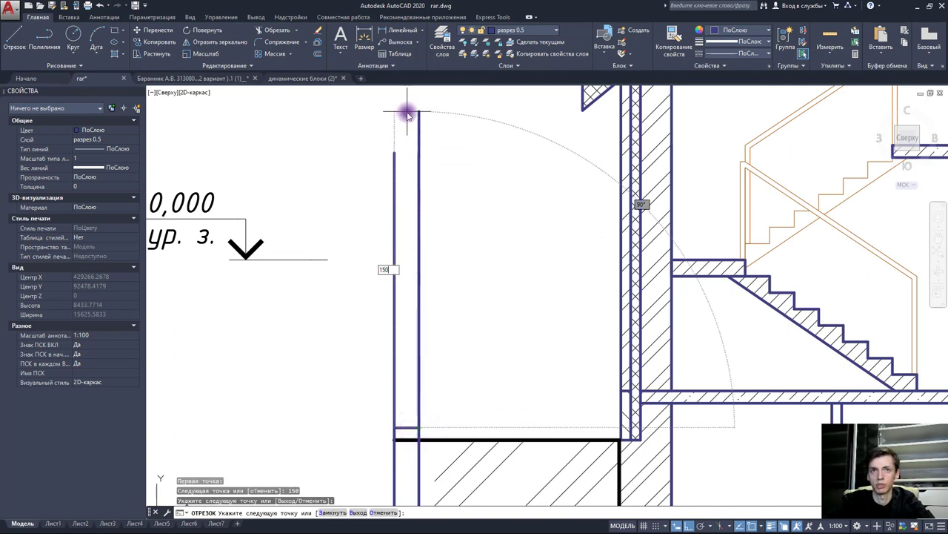
{"action": "key", "text": "Return"}
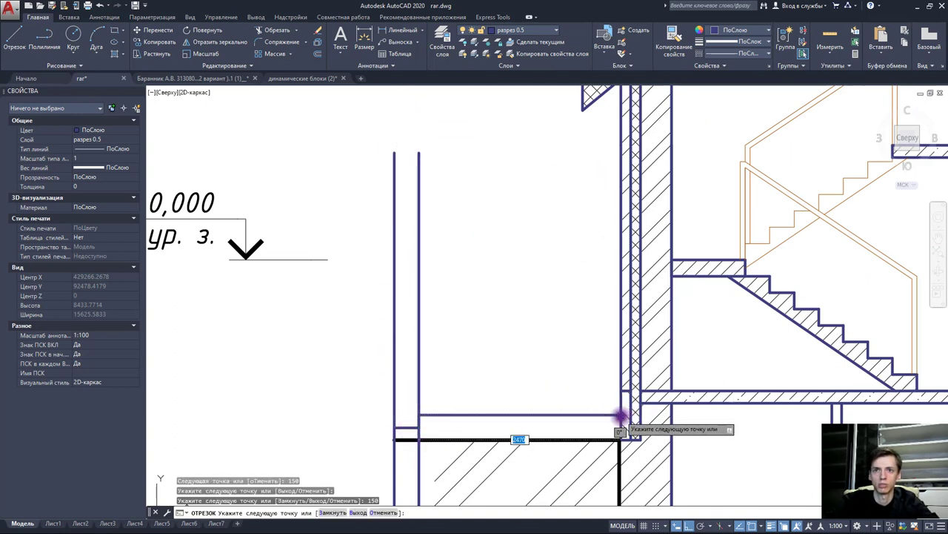
{"action": "key", "text": "Escape"}
- Draw the step's top edge from the short line's corner across to the wall
{"action": "scroll", "coordinate": [394, 429], "scroll_direction": "up", "scroll_amount": 3}
{"action": "scroll", "coordinate": [434, 381], "scroll_direction": "up", "scroll_amount": 1}
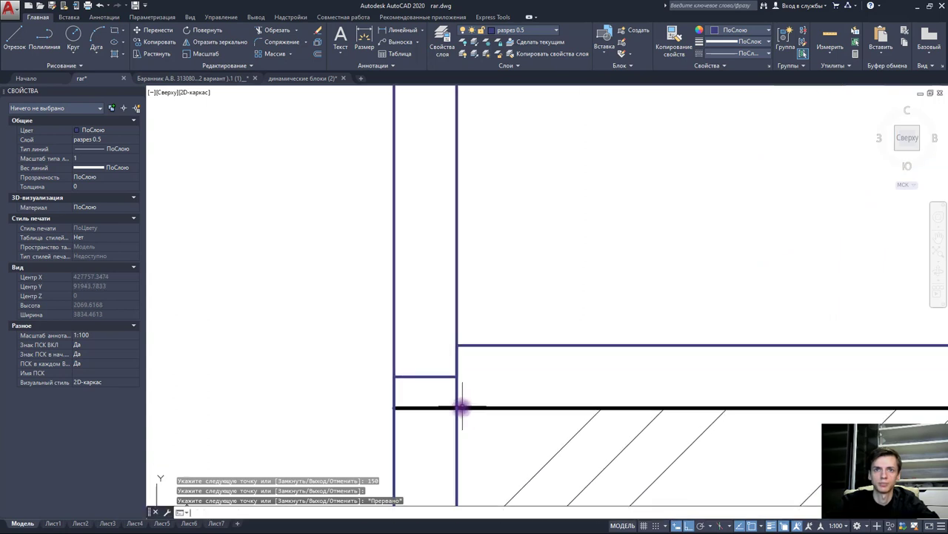
{"action": "key", "text": "Return"}
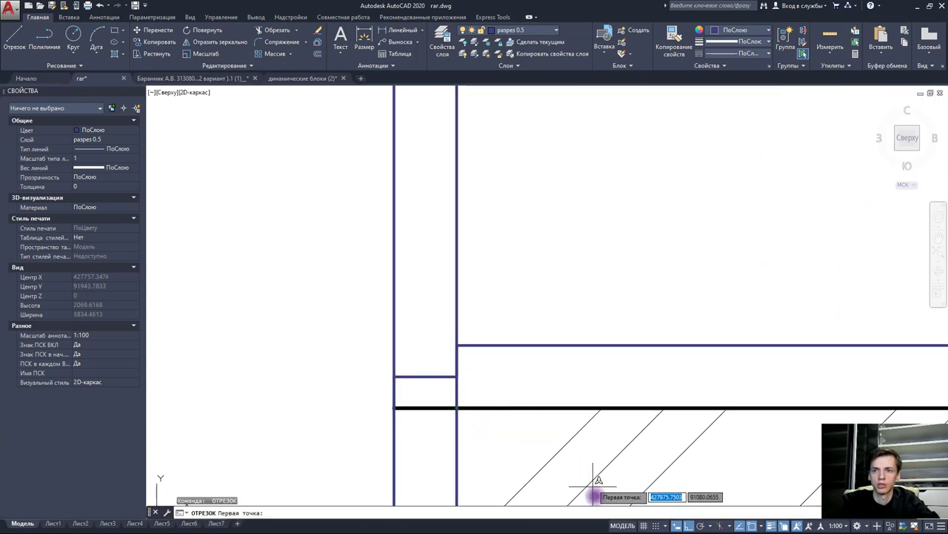
{"action": "key", "text": "Escape"}
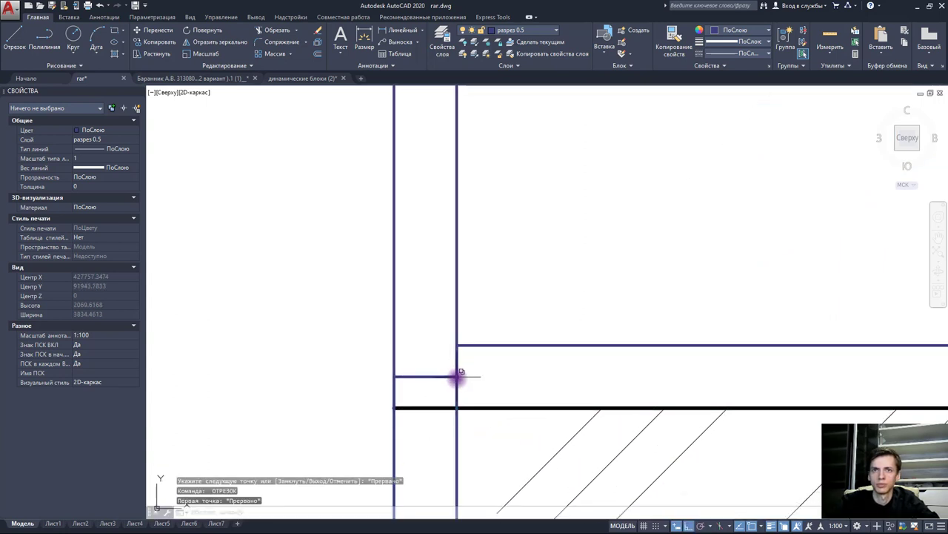
{"action": "key", "text": "Return"}
{"action": "left_click", "coordinate": [456, 377]}
{"action": "scroll", "coordinate": [515, 356], "scroll_direction": "down", "scroll_amount": 2}
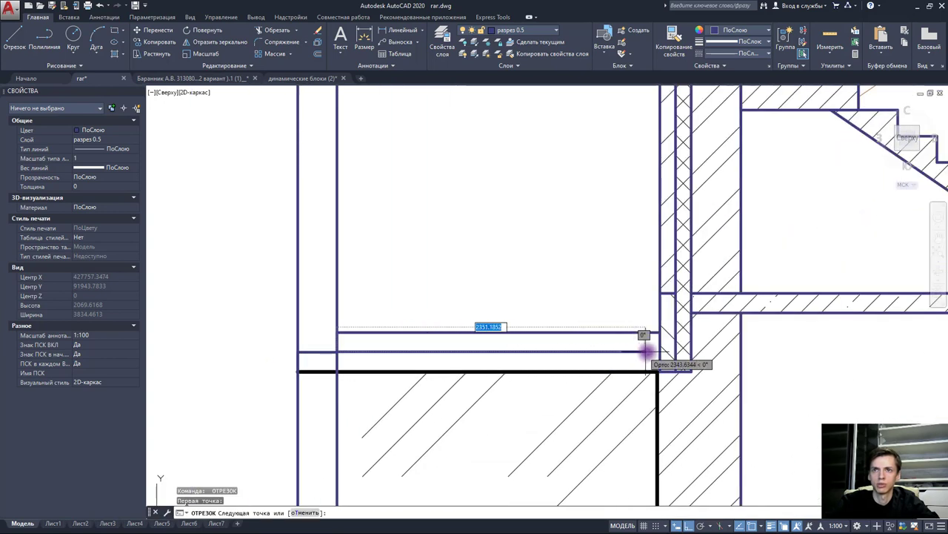
{"action": "left_click", "coordinate": [659, 349]}
{"action": "key", "text": "Escape"}
{"action": "scroll", "coordinate": [348, 365], "scroll_direction": "up", "scroll_amount": 2}
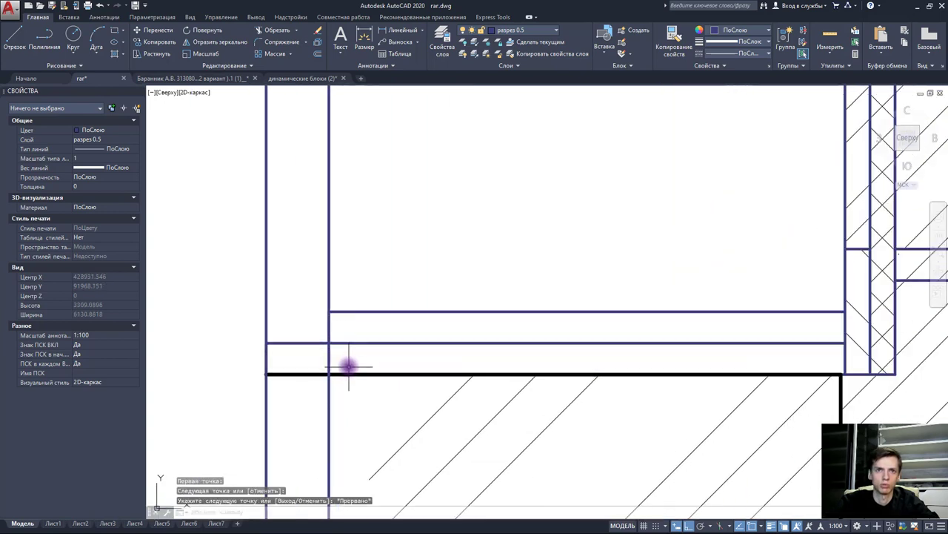
{"action": "middle_click_drag", "start_coordinate": [349, 365], "coordinate": [413, 347]}
- Draw a trial diagonal at the slab-edge intersection and erase the two stray vertical lines
{"action": "key", "text": "Return"}
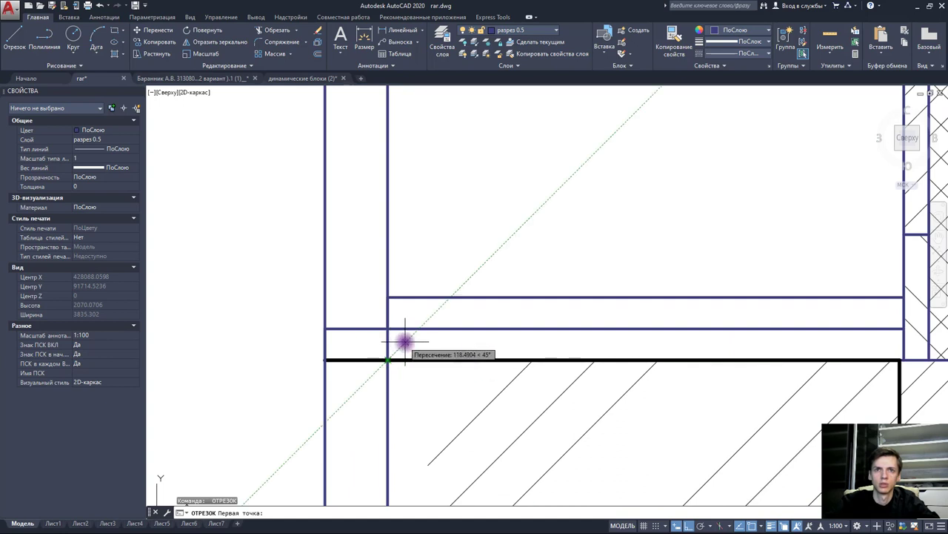
{"action": "left_click", "coordinate": [389, 361]}
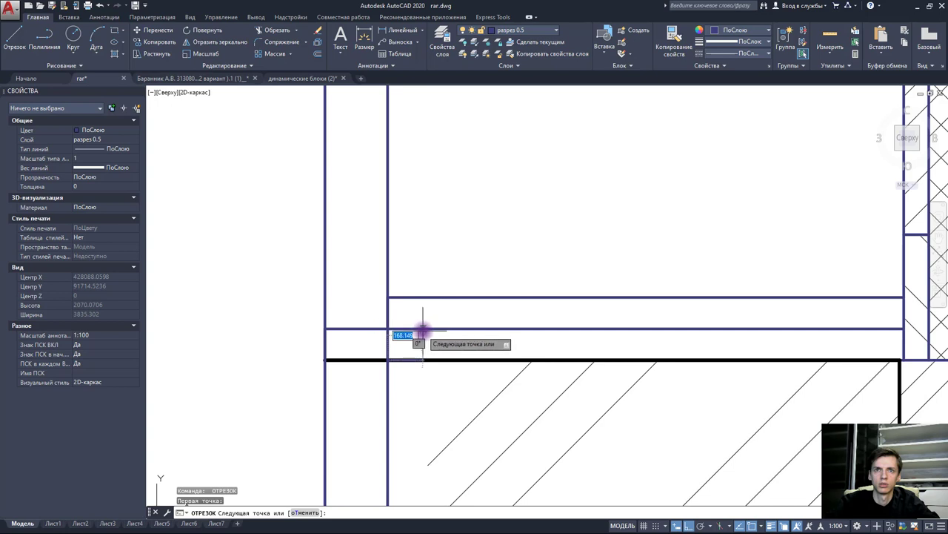
{"action": "left_click", "coordinate": [415, 332]}
{"action": "key", "text": "Escape"}
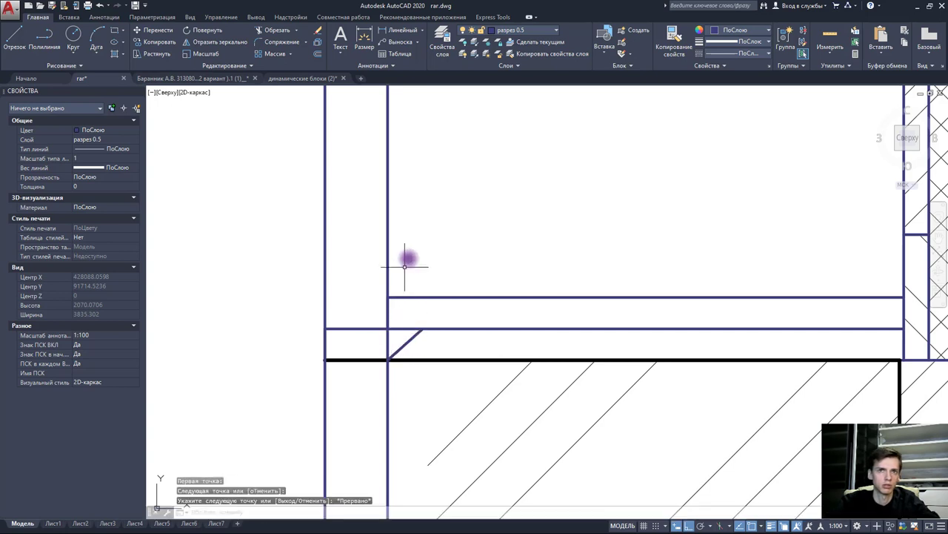
{"action": "left_click", "coordinate": [404, 265]}
{"action": "left_click", "coordinate": [296, 208]}
{"action": "key", "text": "Delete"}
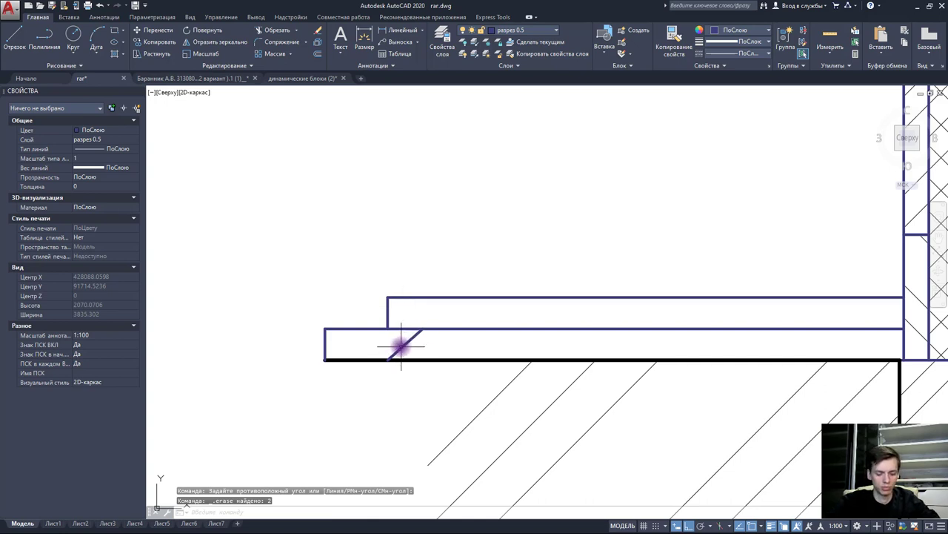
- Draw a vertical line up to the upper step edge and erase the stray diagonal
{"action": "key", "text": "Return"}
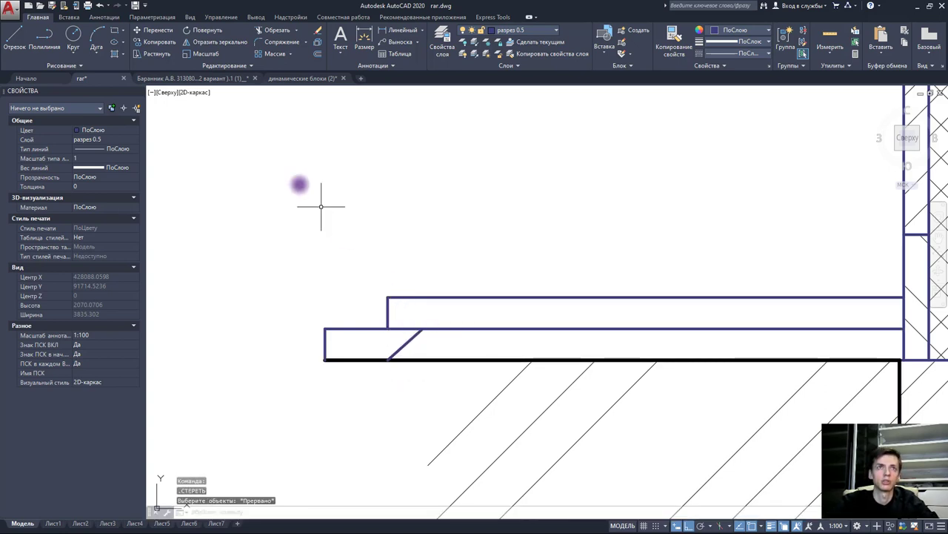
{"action": "left_click", "coordinate": [15, 37]}
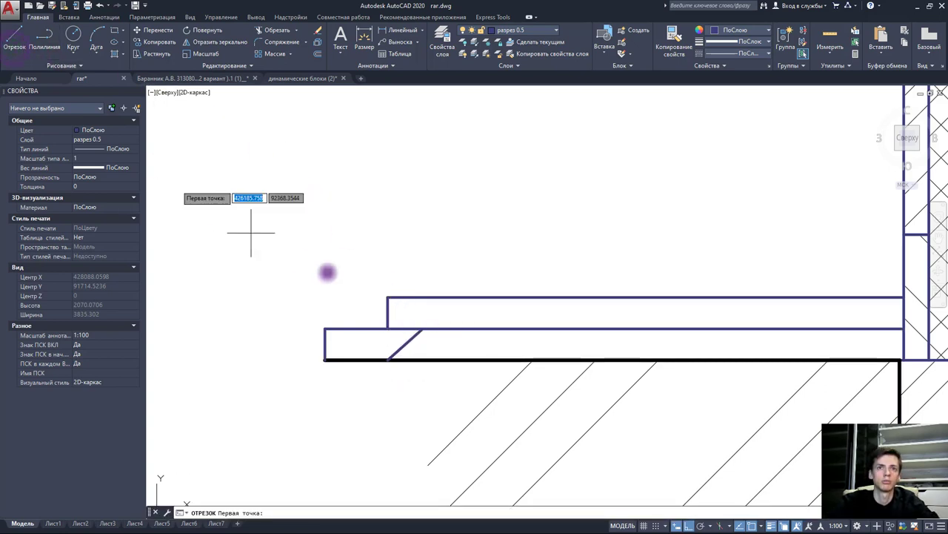
{"action": "left_click", "coordinate": [387, 328]}
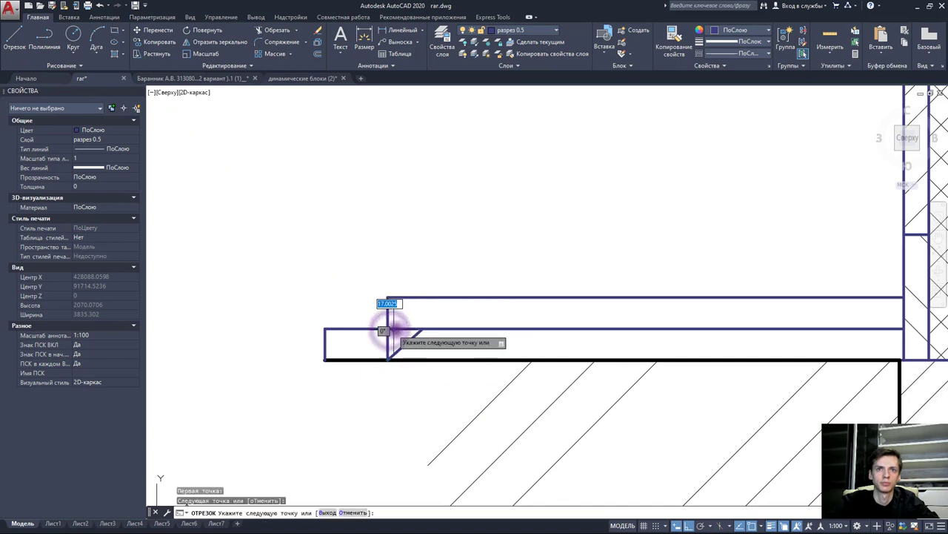
{"action": "key", "text": "Escape"}
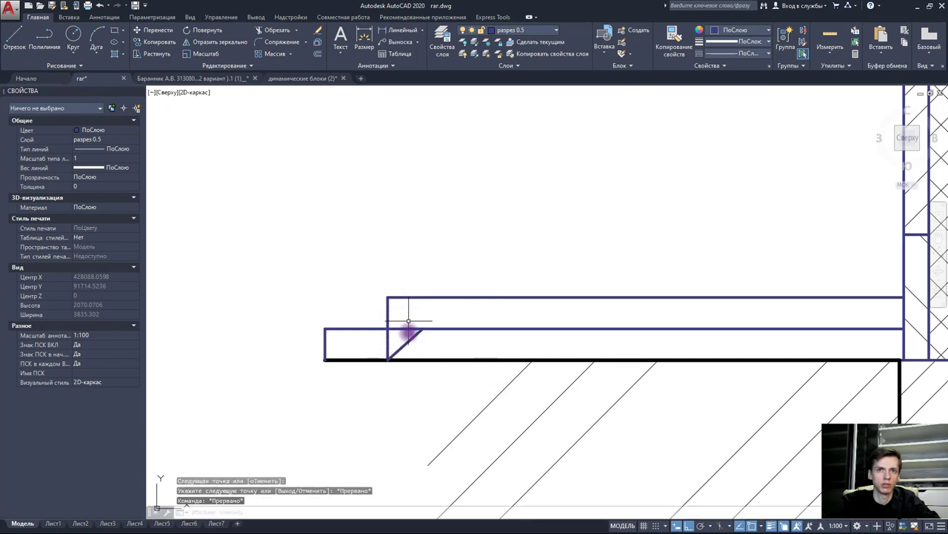
{"action": "left_click", "coordinate": [409, 340]}
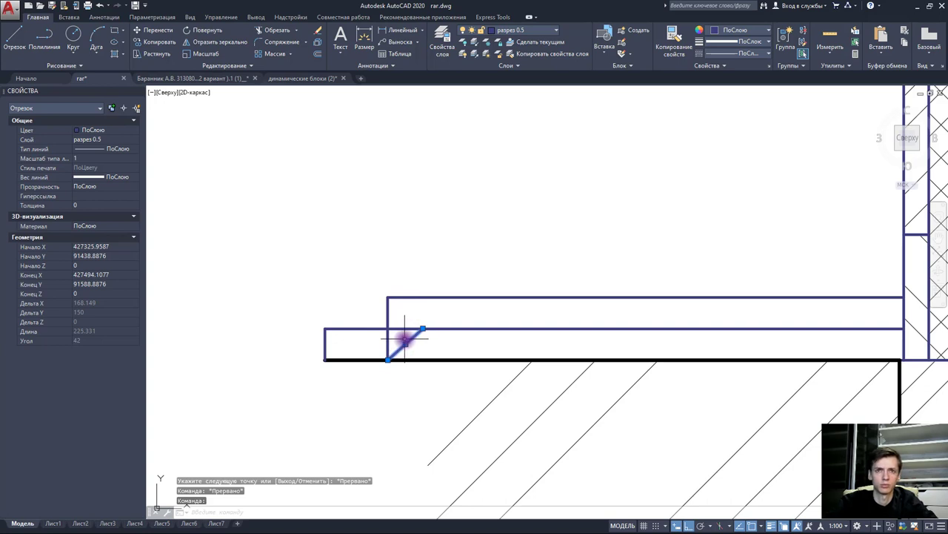
{"action": "key", "text": "Delete"}
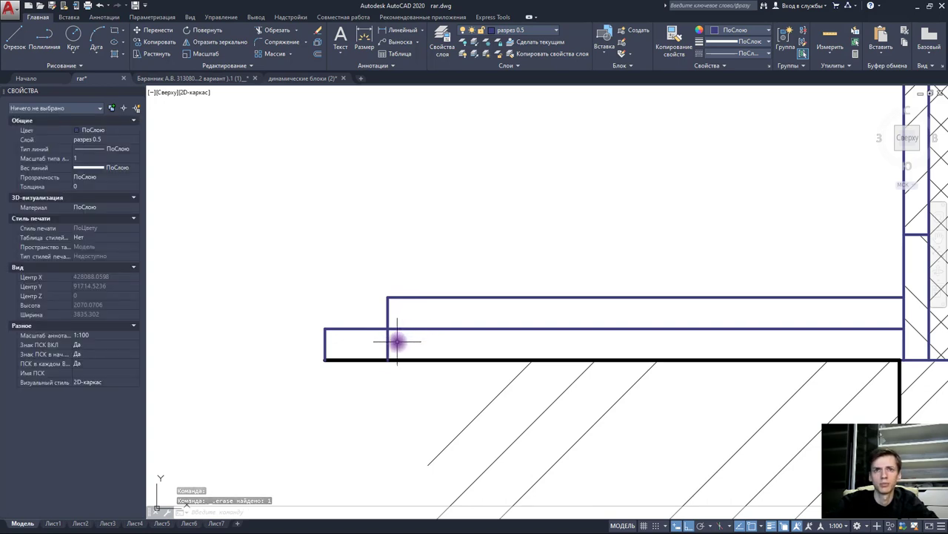
- Pan past the floor plans to the Разрез 1-1 section and zoom in on the stair and left-wall porch
{"action": "scroll", "coordinate": [408, 354], "scroll_direction": "down", "scroll_amount": 3}
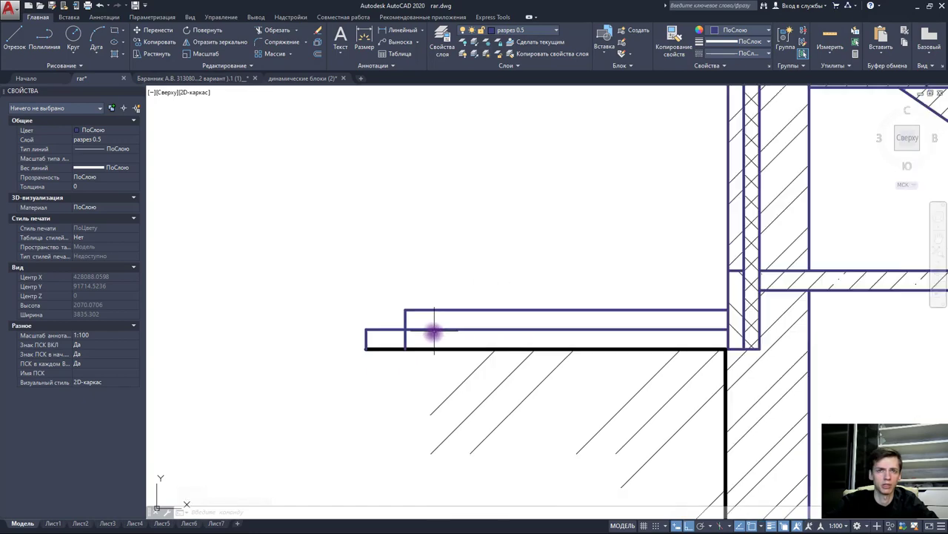
{"action": "scroll", "coordinate": [423, 314], "scroll_direction": "down", "scroll_amount": 5}
{"action": "middle_click_drag", "start_coordinate": [423, 313], "coordinate": [417, 311]}
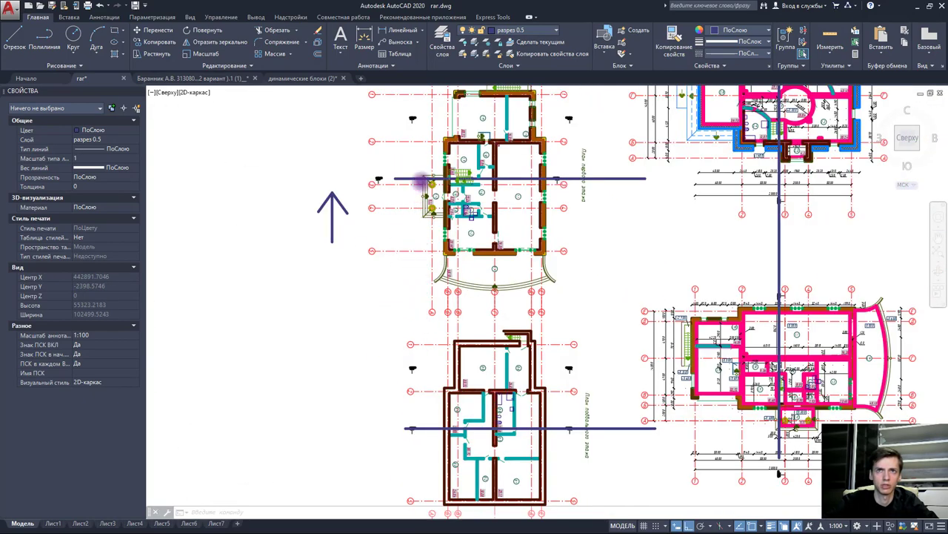
{"action": "scroll", "coordinate": [420, 181], "scroll_direction": "up", "scroll_amount": 6}
{"action": "scroll", "coordinate": [449, 144], "scroll_direction": "up", "scroll_amount": 1}
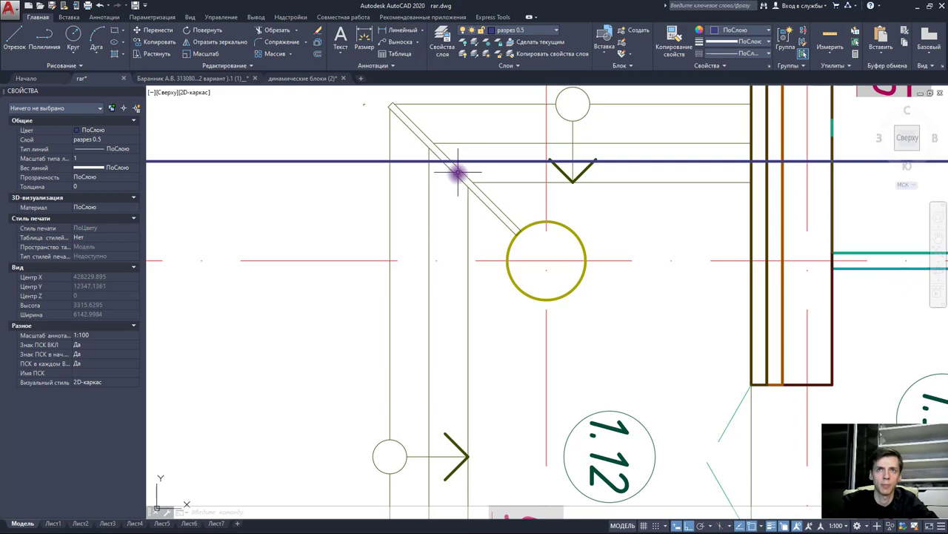
{"action": "middle_click_drag", "start_coordinate": [449, 181], "coordinate": [449, 248]}
{"action": "scroll", "coordinate": [449, 247], "scroll_direction": "down", "scroll_amount": 2}
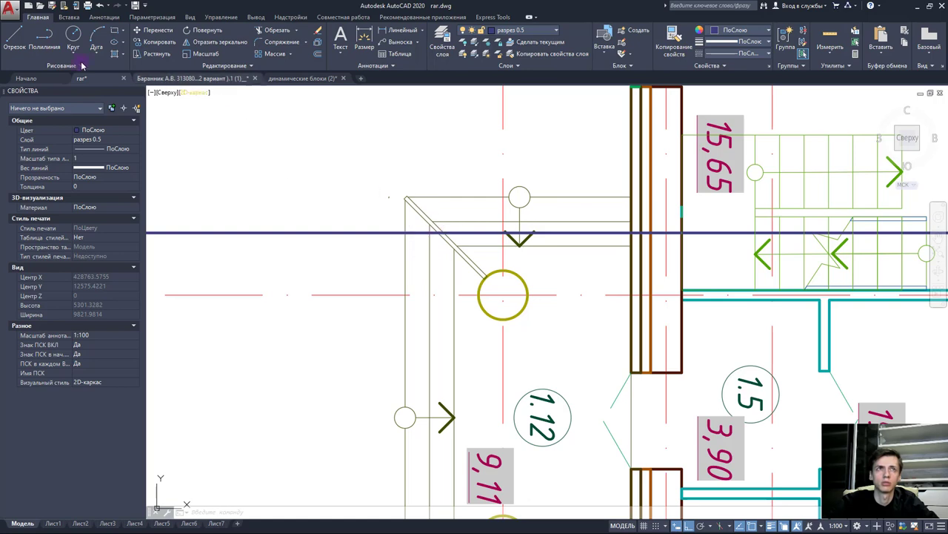
{"action": "scroll", "coordinate": [352, 190], "scroll_direction": "down", "scroll_amount": 3}
{"action": "scroll", "coordinate": [402, 155], "scroll_direction": "down", "scroll_amount": 2}
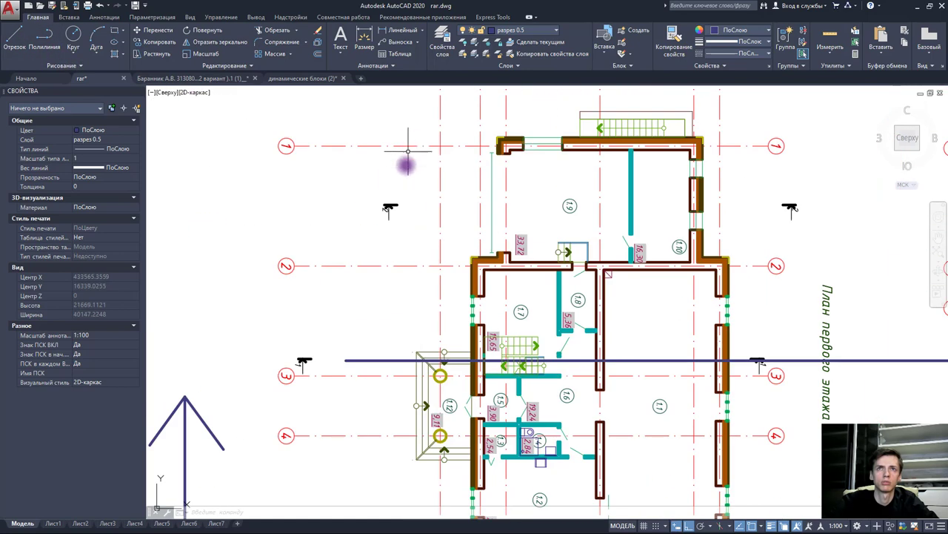
{"action": "scroll", "coordinate": [434, 275], "scroll_direction": "up", "scroll_amount": 3}
{"action": "mouse_move", "coordinate": [434, 275]}
{"action": "middle_mouse_down"}
{"action": "mouse_move", "coordinate": [399, 270]}
{"action": "mouse_move", "coordinate": [391, 383]}
{"action": "middle_mouse_up"}
{"action": "middle_click_drag", "start_coordinate": [390, 215], "coordinate": [390, 343]}
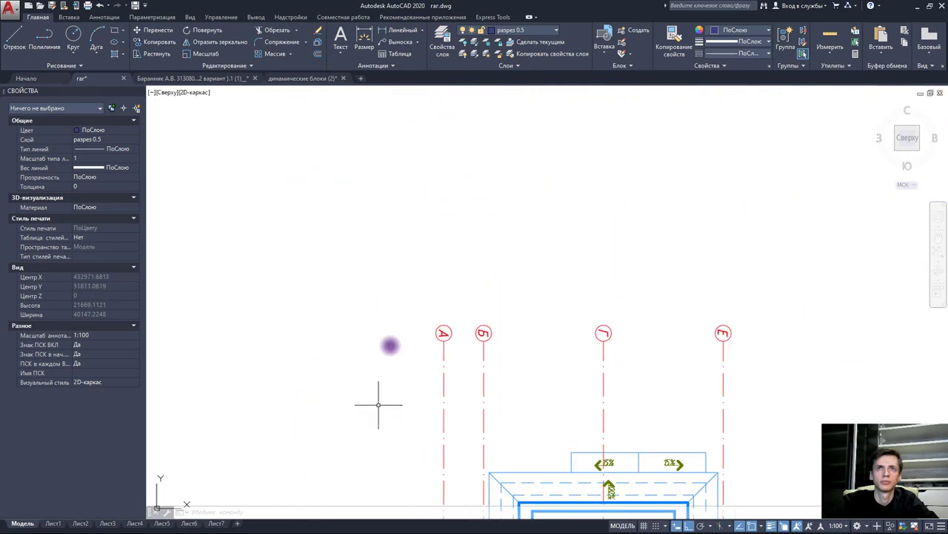
{"action": "mouse_move", "coordinate": [392, 111]}
{"action": "middle_mouse_down"}
{"action": "mouse_move", "coordinate": [392, 218]}
{"action": "mouse_move", "coordinate": [411, 256]}
{"action": "middle_mouse_up"}
{"action": "scroll", "coordinate": [411, 256], "scroll_direction": "up", "scroll_amount": 5}
{"action": "scroll", "coordinate": [423, 292], "scroll_direction": "up", "scroll_amount": 4}
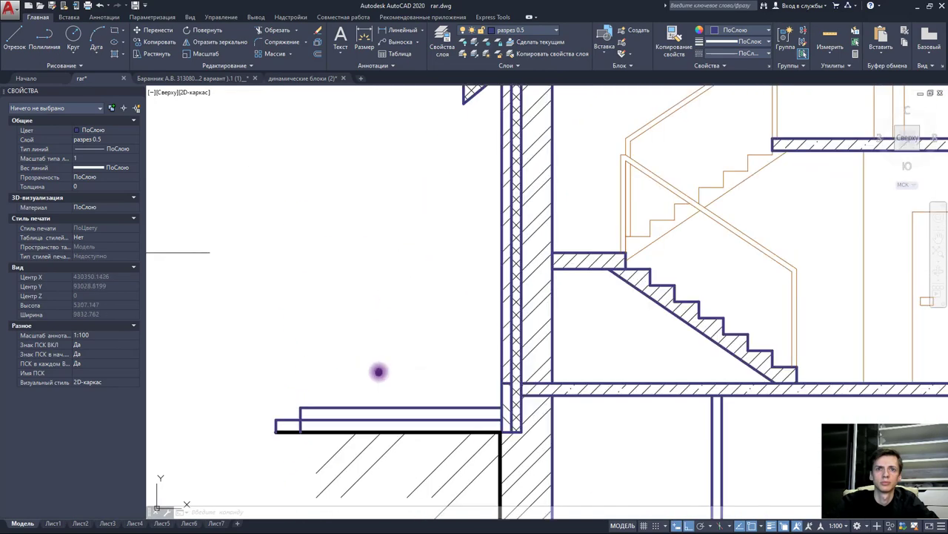
{"action": "middle_click_drag", "start_coordinate": [378, 370], "coordinate": [383, 355]}
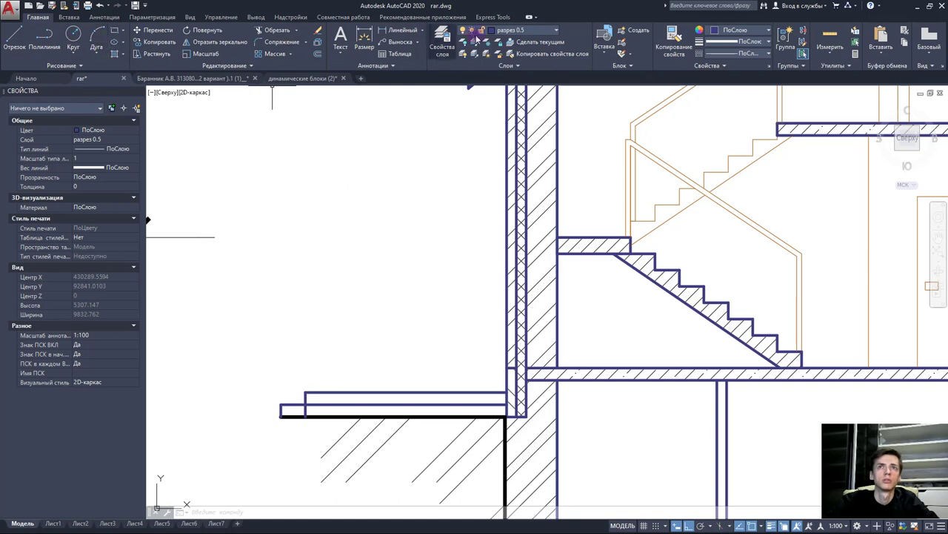
- On layer Штриховка, fill the upper slab step and small left step with ANSI35 hatch
{"action": "left_click", "coordinate": [554, 30]}
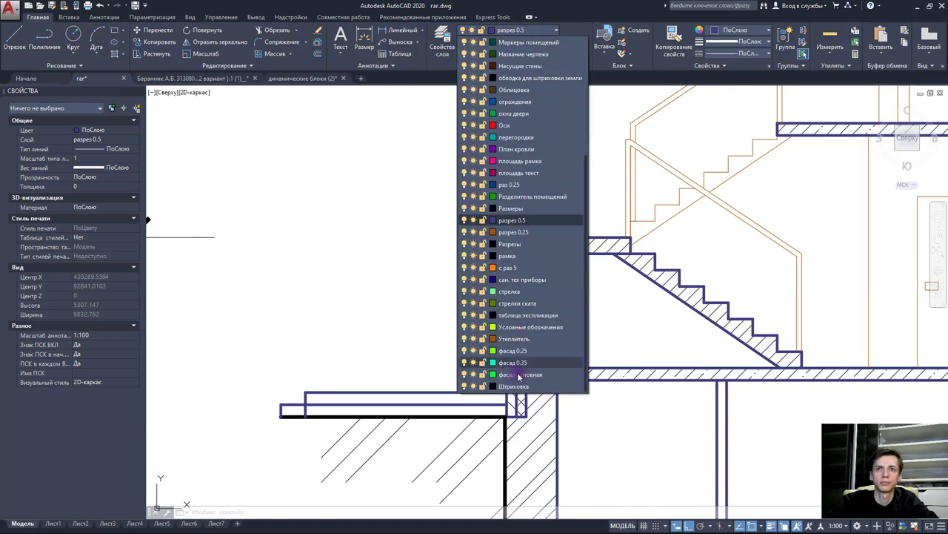
{"action": "left_click", "coordinate": [511, 382]}
{"action": "type", "text": "штрих"}
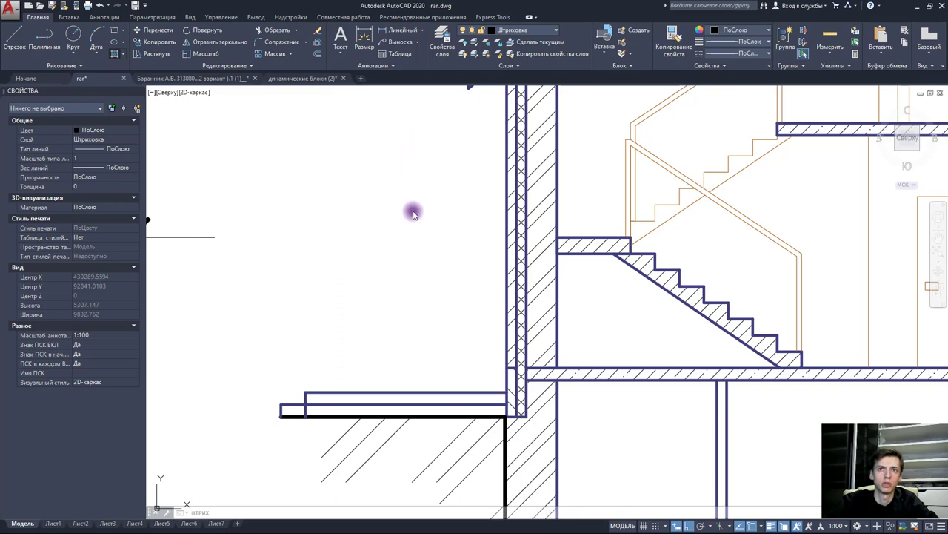
{"action": "type", "text": "hatch"}
{"action": "key", "text": "Return"}
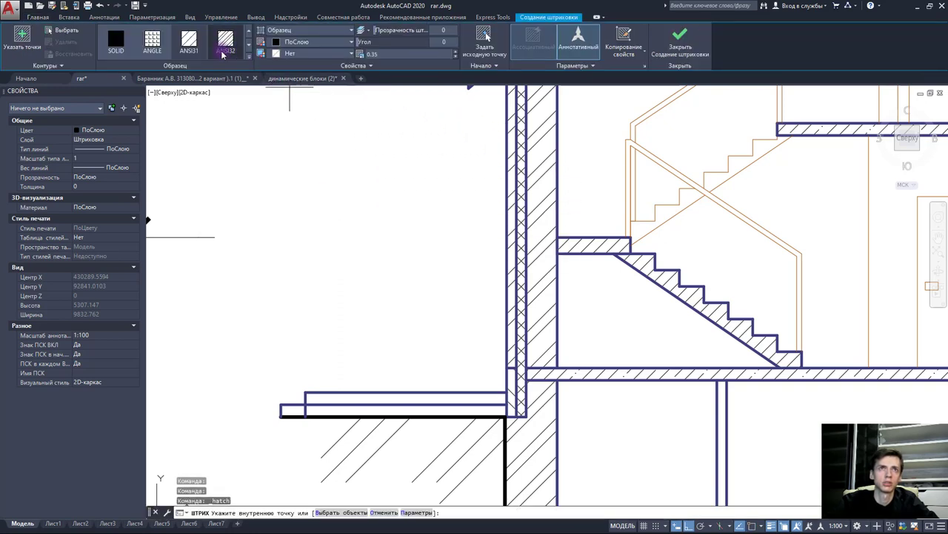
{"action": "left_click", "coordinate": [249, 46]}
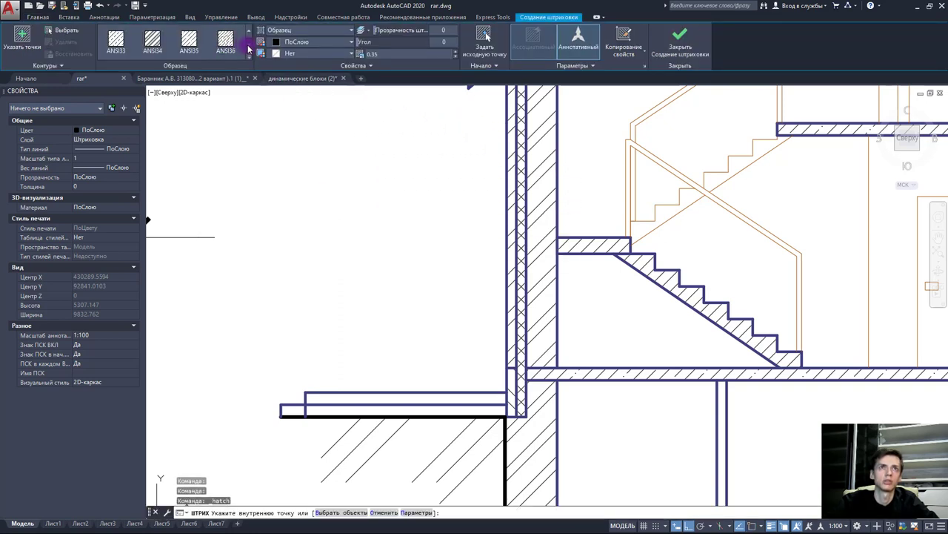
{"action": "left_click", "coordinate": [191, 46]}
{"action": "left_click", "coordinate": [354, 395]}
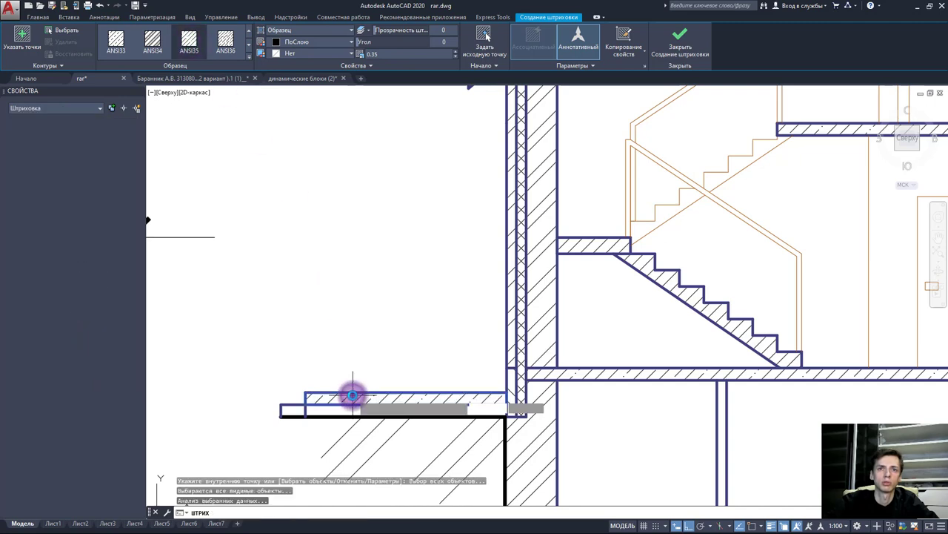
{"action": "left_click", "coordinate": [286, 411]}
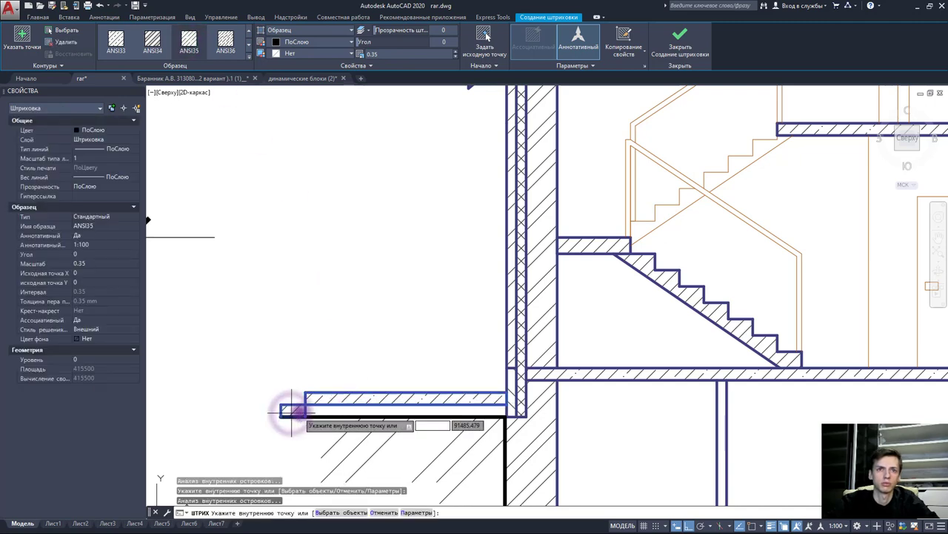
{"action": "scroll", "coordinate": [311, 413], "scroll_direction": "up", "scroll_amount": 4}
{"action": "key", "text": "Escape"}
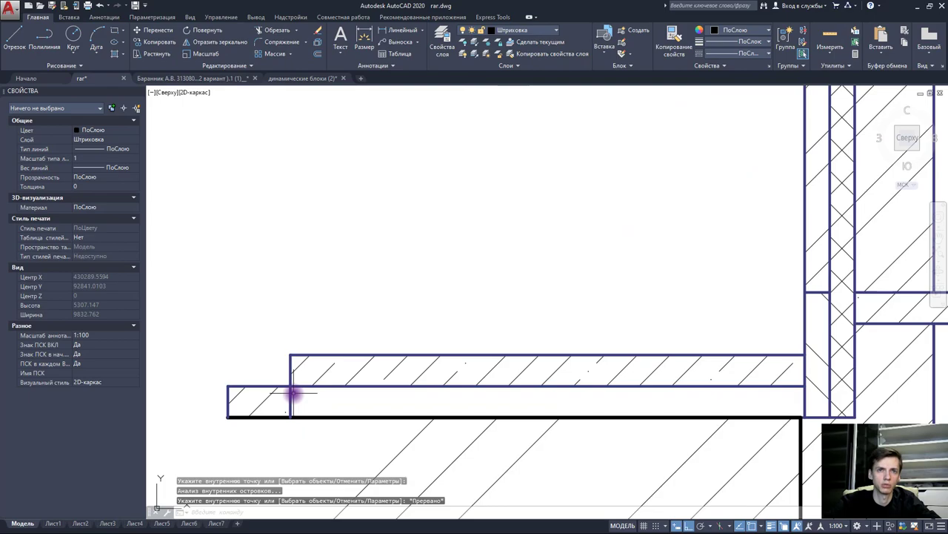
{"action": "scroll", "coordinate": [302, 395], "scroll_direction": "down", "scroll_amount": 3}
{"action": "scroll", "coordinate": [349, 303], "scroll_direction": "down", "scroll_amount": 3}
{"action": "scroll", "coordinate": [396, 292], "scroll_direction": "down", "scroll_amount": 2}
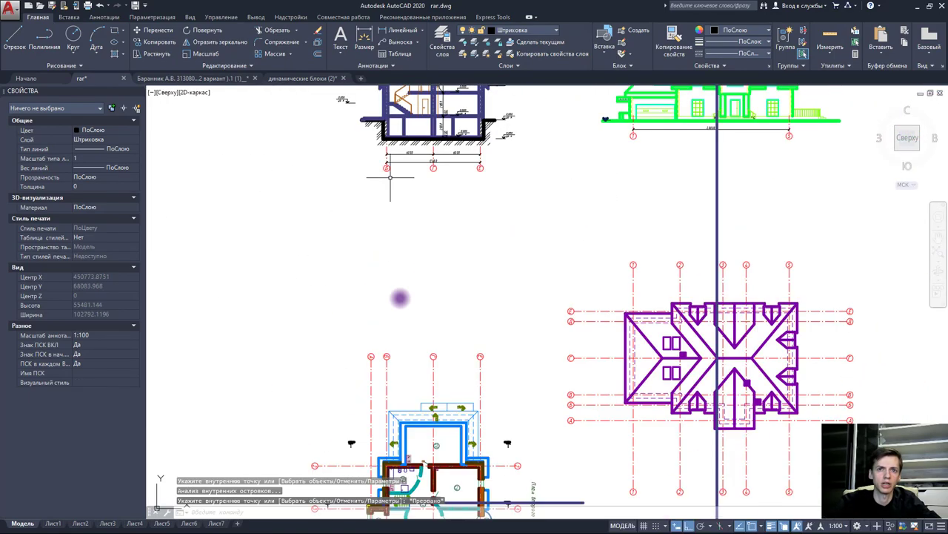
{"action": "scroll", "coordinate": [376, 442], "scroll_direction": "down", "scroll_amount": 1}
{"action": "scroll", "coordinate": [375, 442], "scroll_direction": "up", "scroll_amount": 3}
{"action": "scroll", "coordinate": [377, 386], "scroll_direction": "down", "scroll_amount": 4}
{"action": "middle_click_drag", "start_coordinate": [377, 519], "coordinate": [377, 396]}
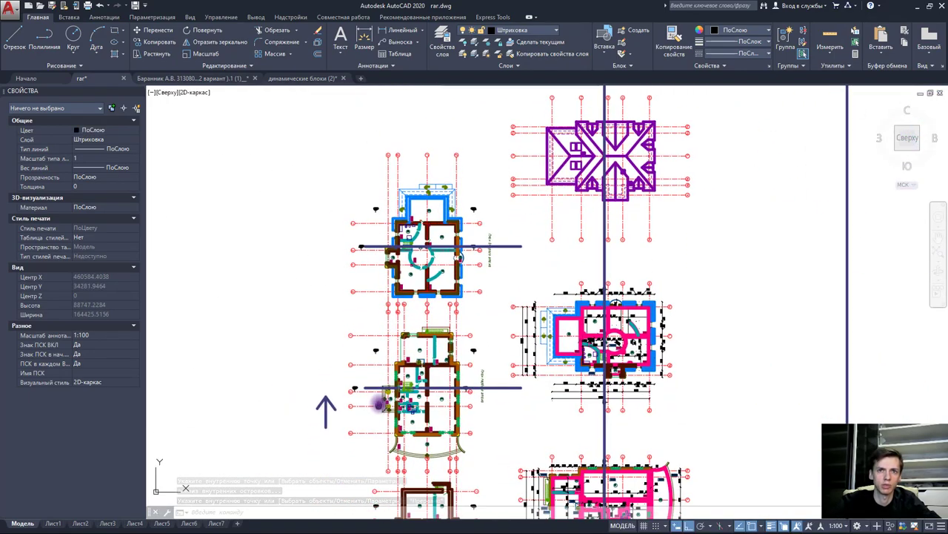
{"action": "scroll", "coordinate": [385, 404], "scroll_direction": "up", "scroll_amount": 4}
{"action": "scroll", "coordinate": [384, 403], "scroll_direction": "up", "scroll_amount": 4}
{"action": "scroll", "coordinate": [386, 406], "scroll_direction": "up", "scroll_amount": 2}
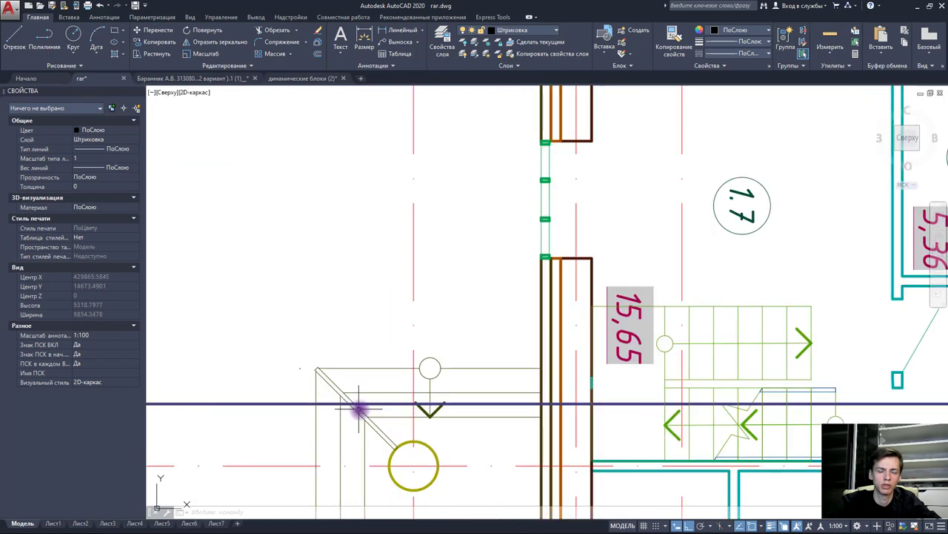
{"action": "scroll", "coordinate": [346, 386], "scroll_direction": "down", "scroll_amount": 10}
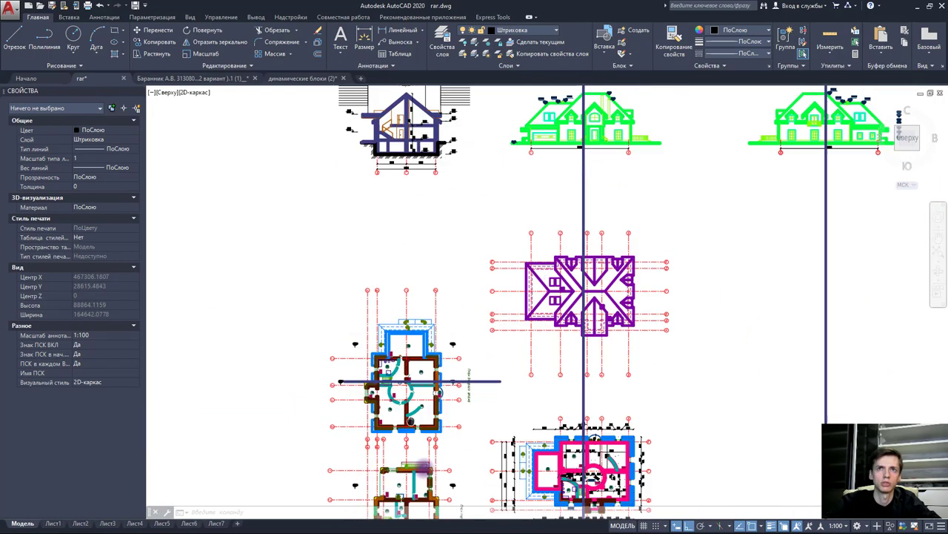
{"action": "scroll", "coordinate": [510, 213], "scroll_direction": "up", "scroll_amount": 15}
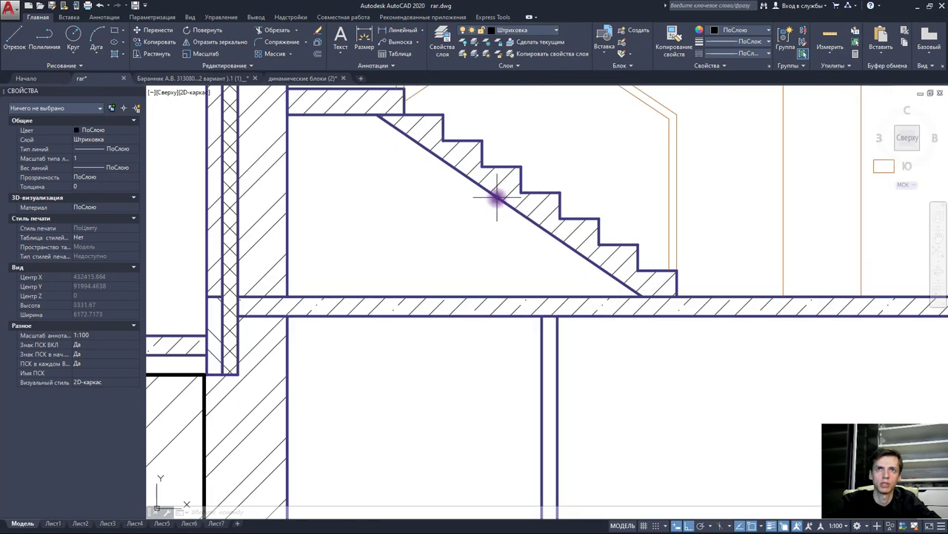
{"action": "scroll", "coordinate": [496, 197], "scroll_direction": "down", "scroll_amount": 8}
{"action": "middle_click_drag", "start_coordinate": [392, 264], "coordinate": [421, 220]}
{"action": "scroll", "coordinate": [466, 358], "scroll_direction": "up", "scroll_amount": 6}
{"action": "scroll", "coordinate": [466, 358], "scroll_direction": "down", "scroll_amount": 5}
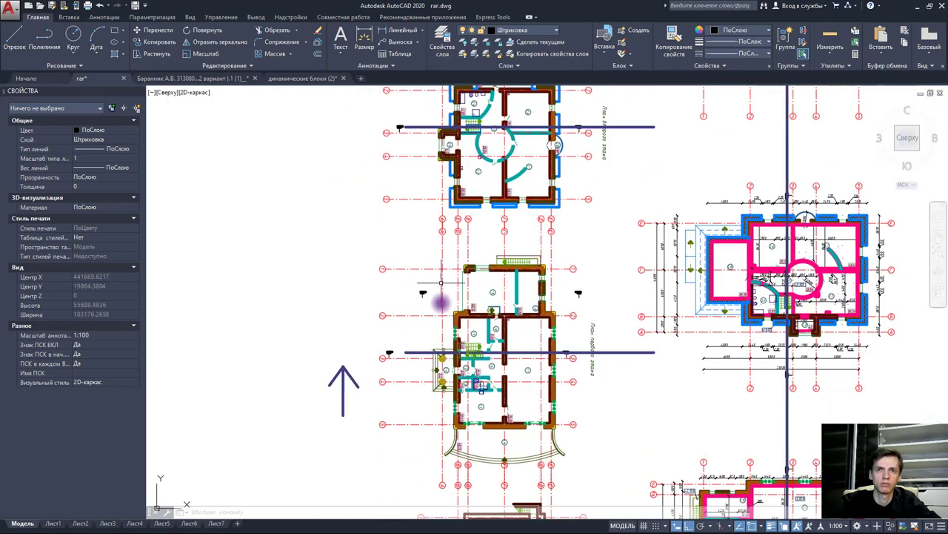
{"action": "scroll", "coordinate": [440, 303], "scroll_direction": "up", "scroll_amount": 6}
{"action": "scroll", "coordinate": [364, 318], "scroll_direction": "up", "scroll_amount": 3}
{"action": "left_click", "coordinate": [324, 310]}
{"action": "left_click_drag", "start_coordinate": [324, 309], "coordinate": [567, 306]}
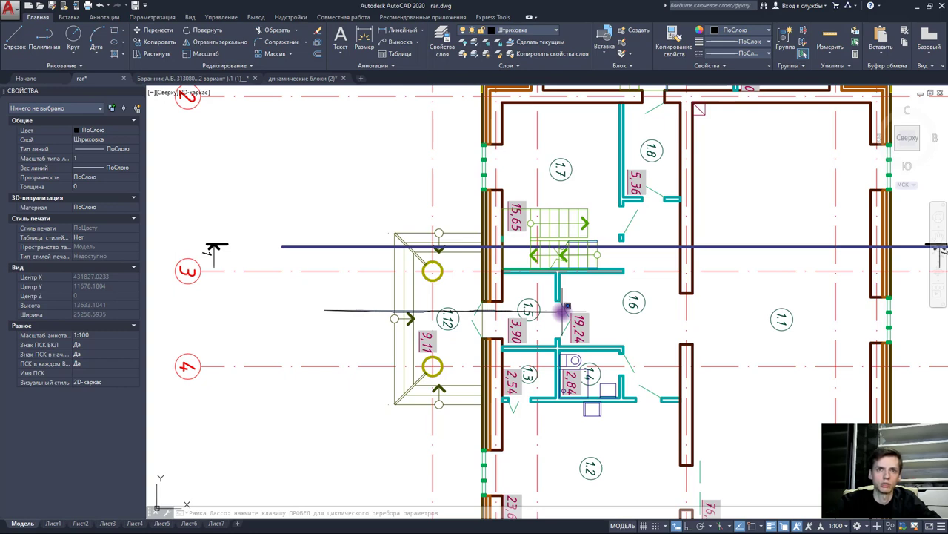
{"action": "left_click", "coordinate": [384, 298]}
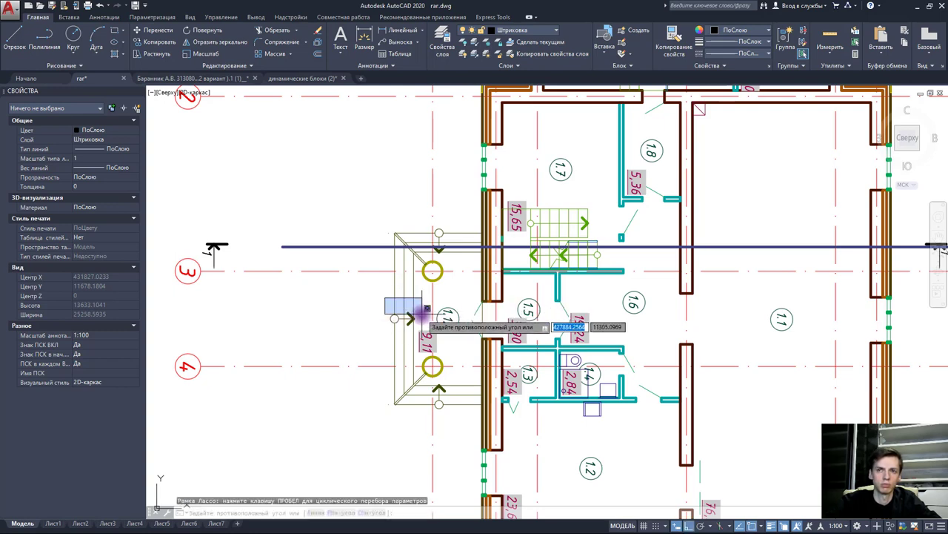
{"action": "key", "text": "Escape"}
{"action": "scroll", "coordinate": [423, 296], "scroll_direction": "down", "scroll_amount": 5}
{"action": "scroll", "coordinate": [474, 438], "scroll_direction": "down", "scroll_amount": 3}
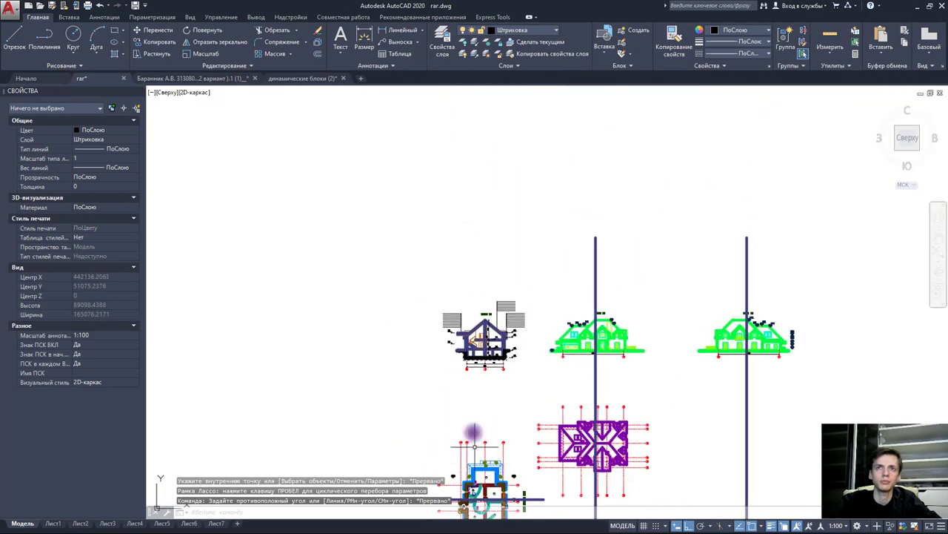
{"action": "scroll", "coordinate": [481, 328], "scroll_direction": "up", "scroll_amount": 7}
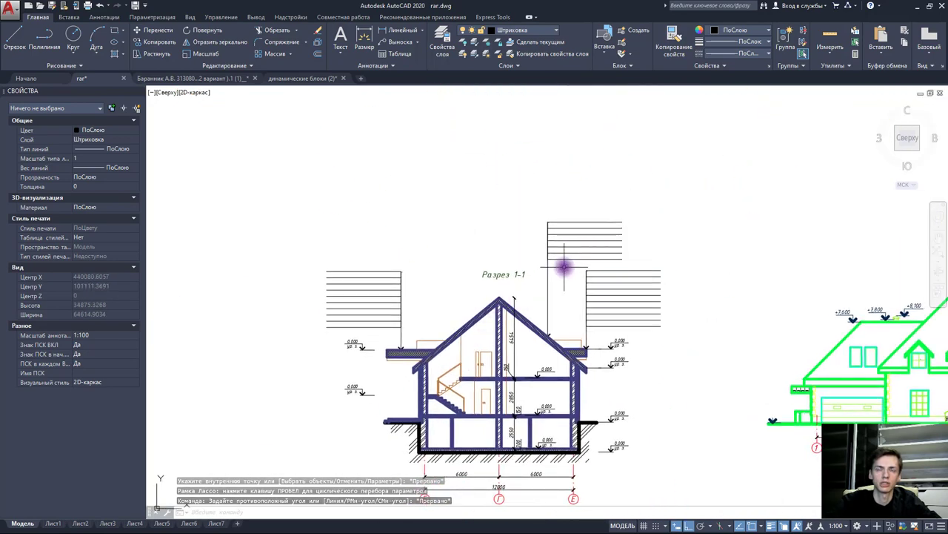
- Zoom and pan over Разрез 1-1 to show the axis dimensions below it, then zoom back out
{"action": "scroll", "coordinate": [564, 265], "scroll_direction": "up", "scroll_amount": 1}
{"action": "scroll", "coordinate": [560, 256], "scroll_direction": "down", "scroll_amount": 1}
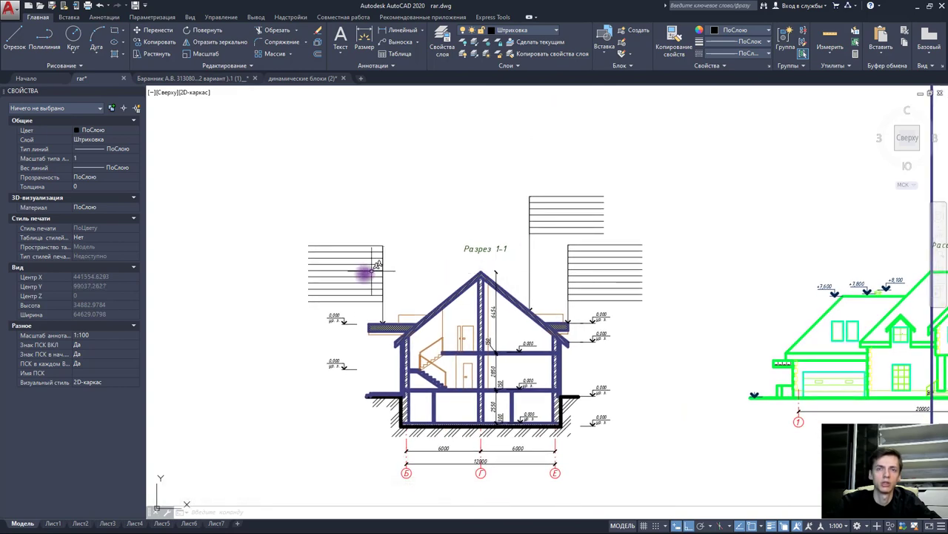
{"action": "scroll", "coordinate": [385, 319], "scroll_direction": "up", "scroll_amount": 2}
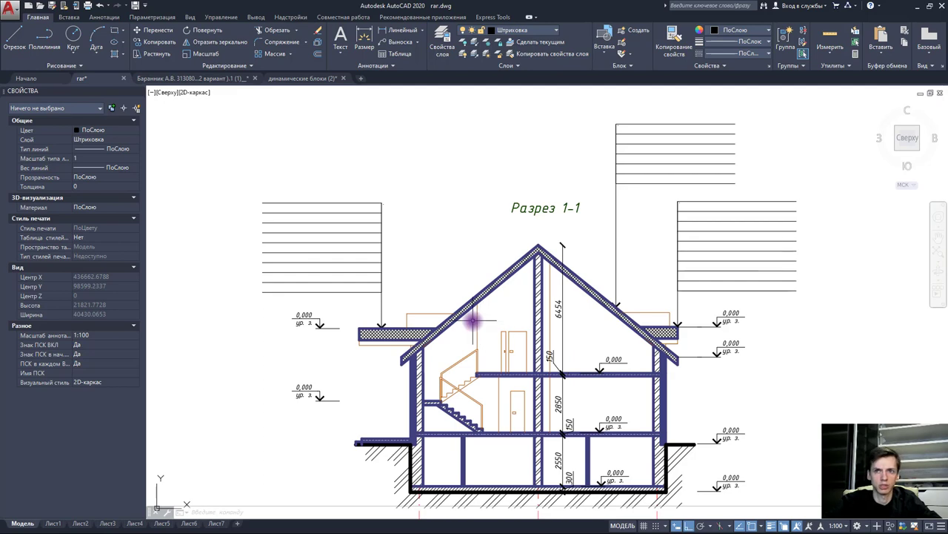
{"action": "middle_click_drag", "start_coordinate": [472, 320], "coordinate": [413, 245]}
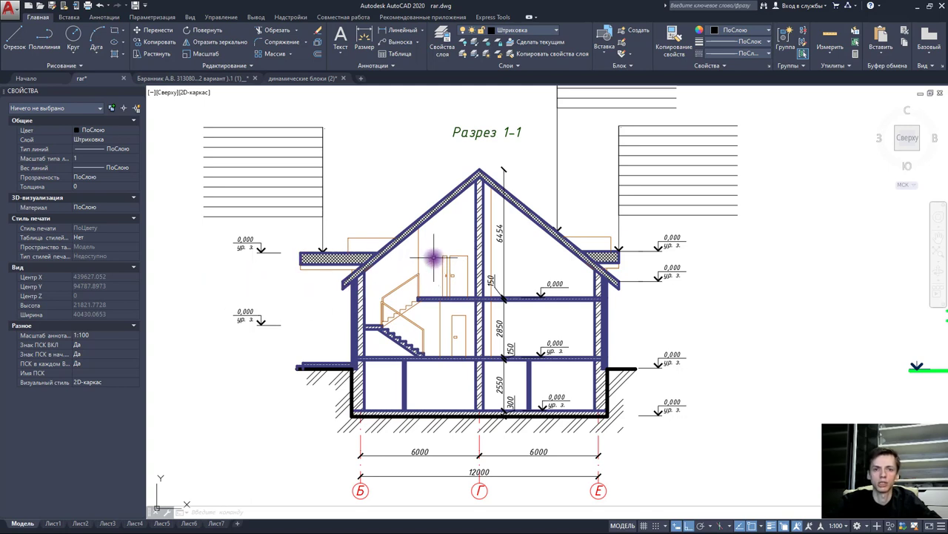
{"action": "scroll", "coordinate": [434, 257], "scroll_direction": "up", "scroll_amount": 3}
{"action": "scroll", "coordinate": [459, 255], "scroll_direction": "up", "scroll_amount": 3}
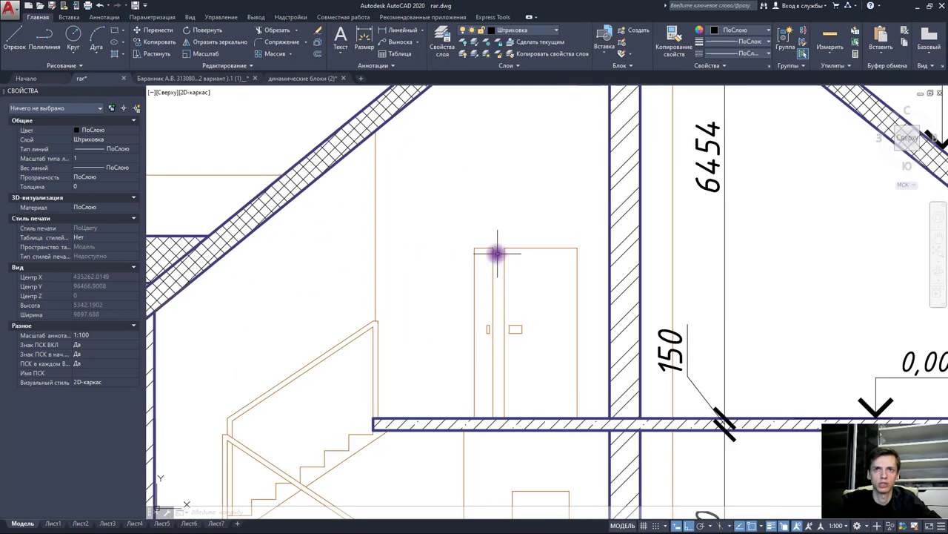
{"action": "scroll", "coordinate": [479, 267], "scroll_direction": "down", "scroll_amount": 4}
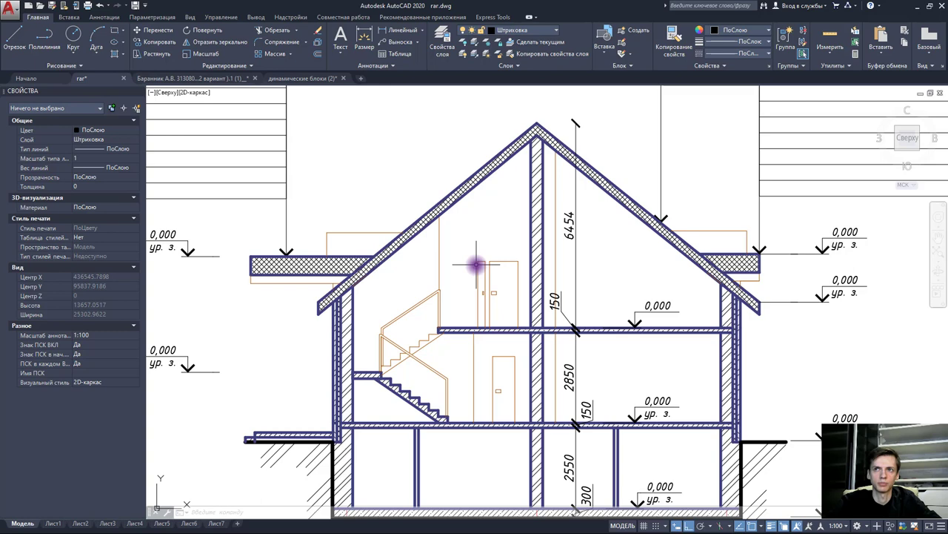
{"action": "scroll", "coordinate": [477, 264], "scroll_direction": "down", "scroll_amount": 2}
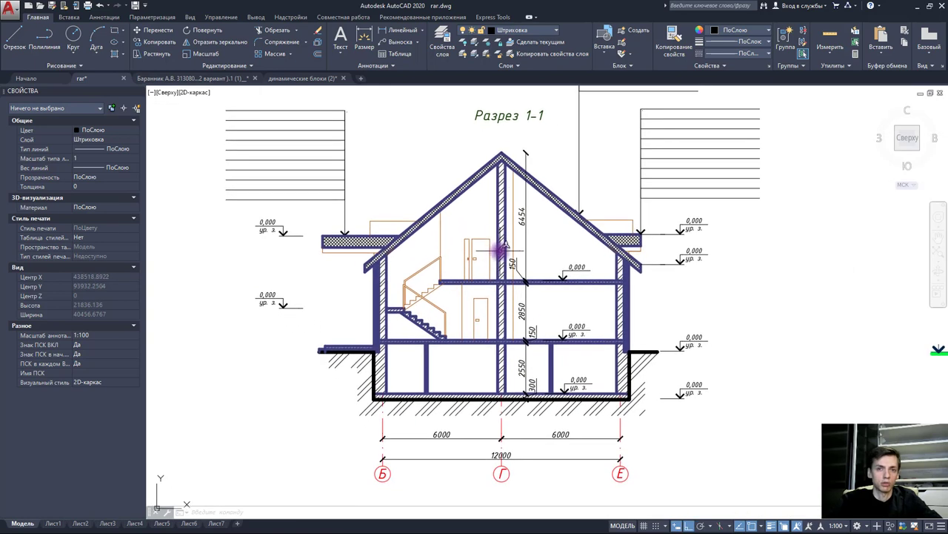